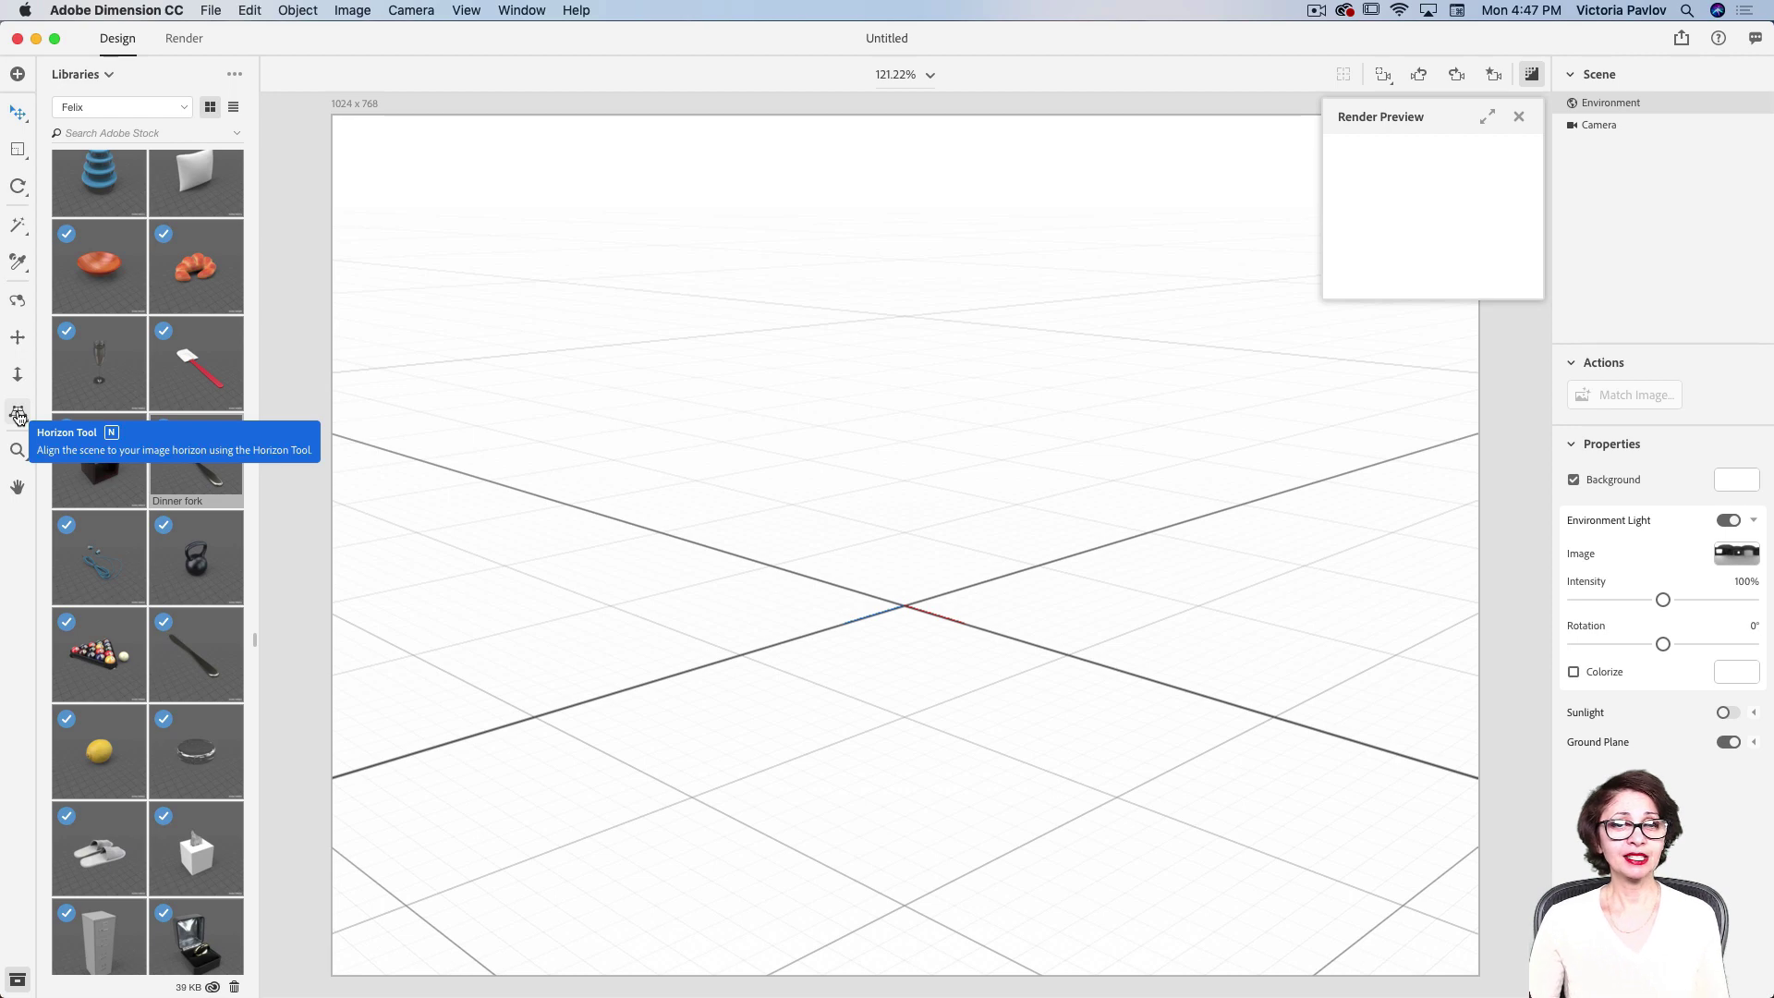
- Lower the scene's horizon with the Horizon Tool to about three quarters of the way down the canvas
{"action": "left_click", "coordinate": [17, 415]}
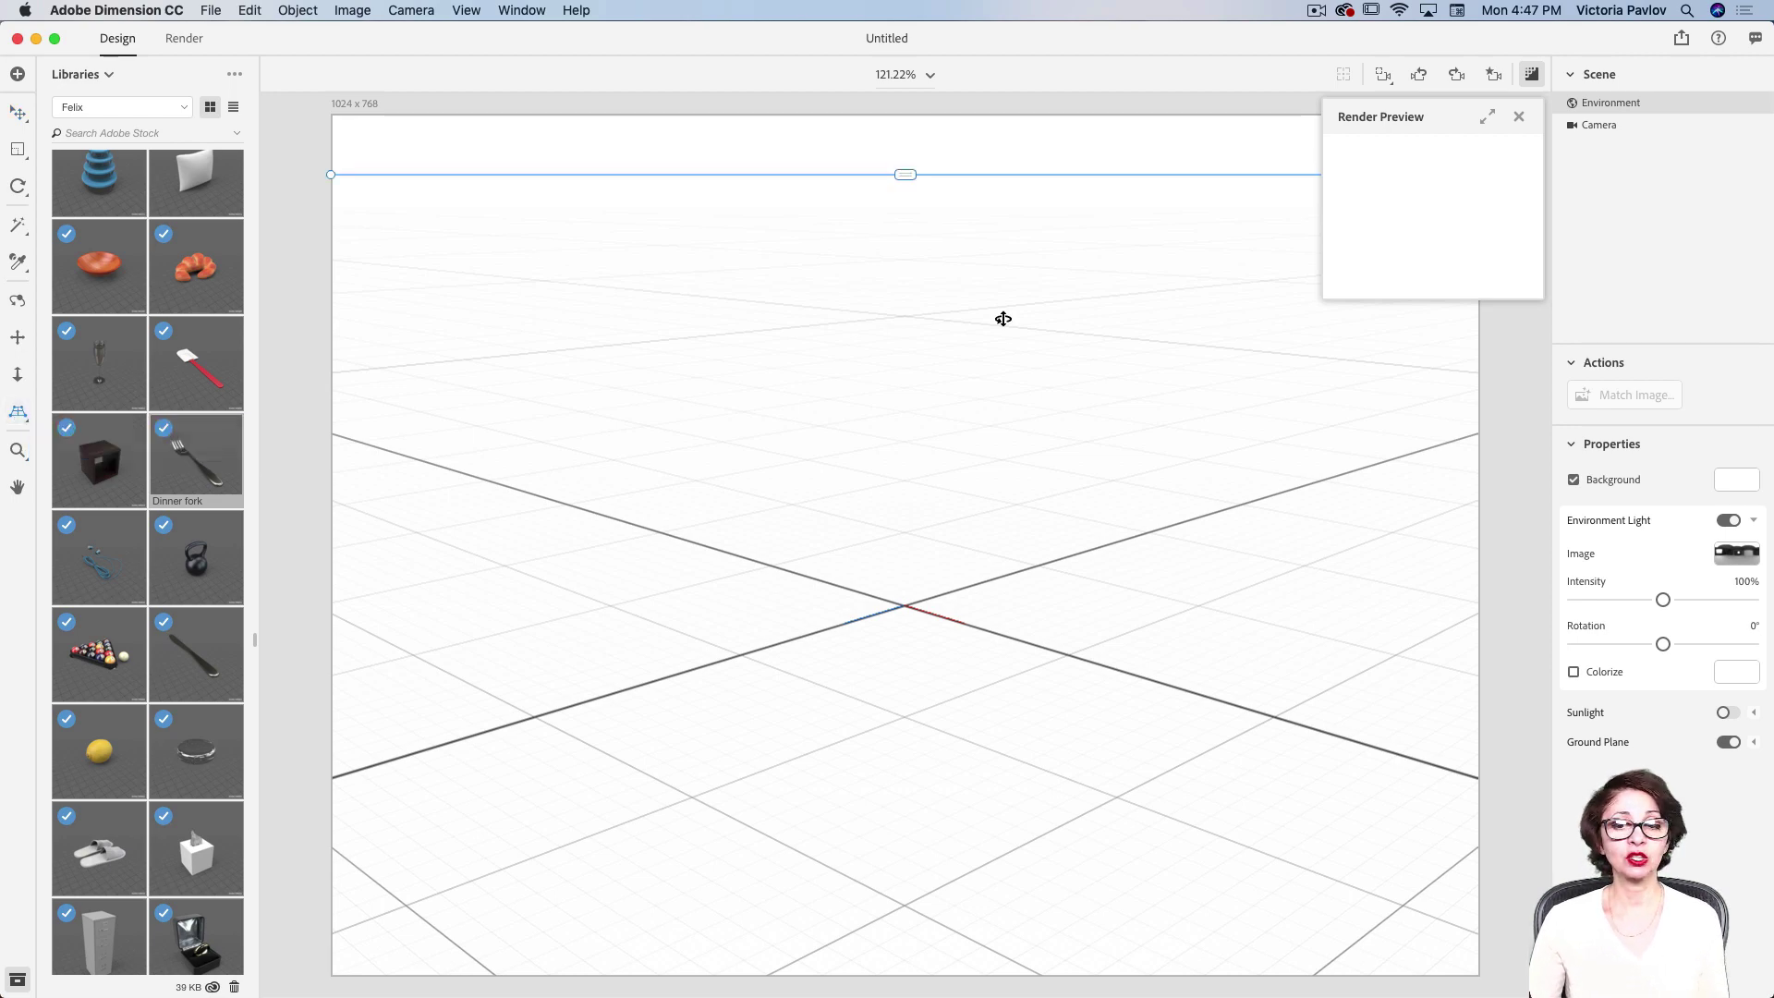
{"action": "left_click_drag", "start_coordinate": [903, 176], "coordinate": [875, 681]}
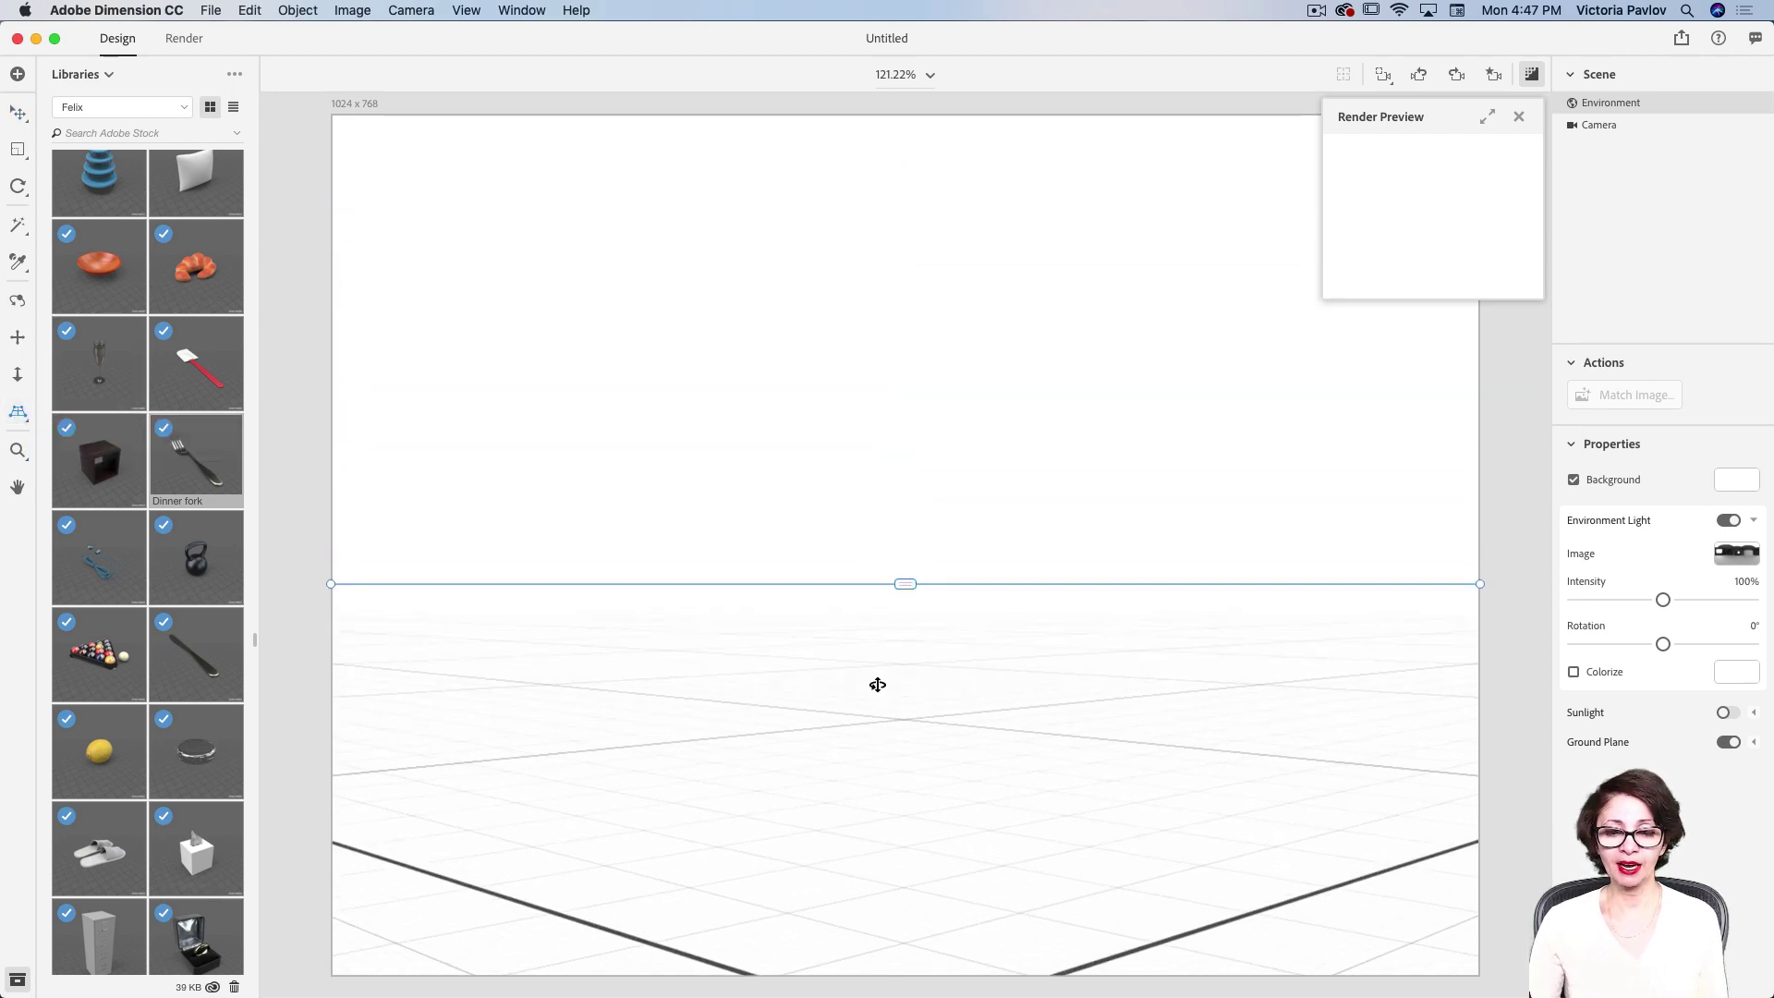
{"action": "left_click_drag", "start_coordinate": [911, 583], "coordinate": [909, 786]}
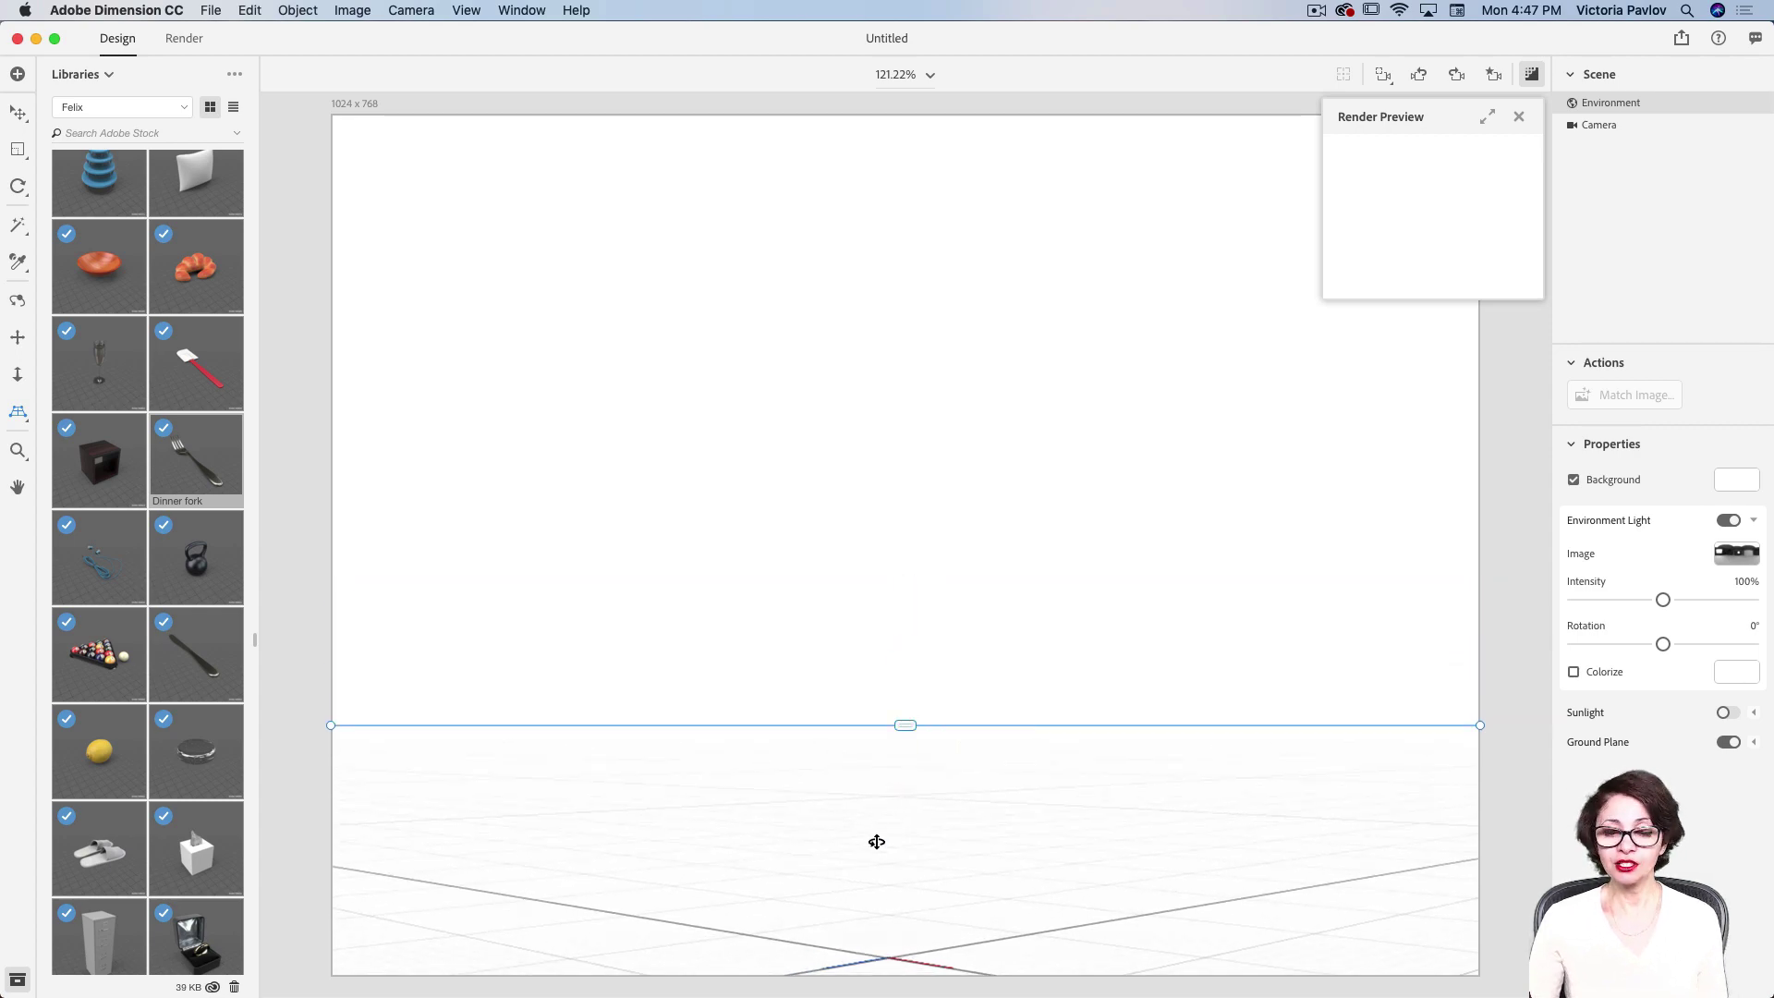
{"action": "left_click_drag", "start_coordinate": [907, 724], "coordinate": [907, 761]}
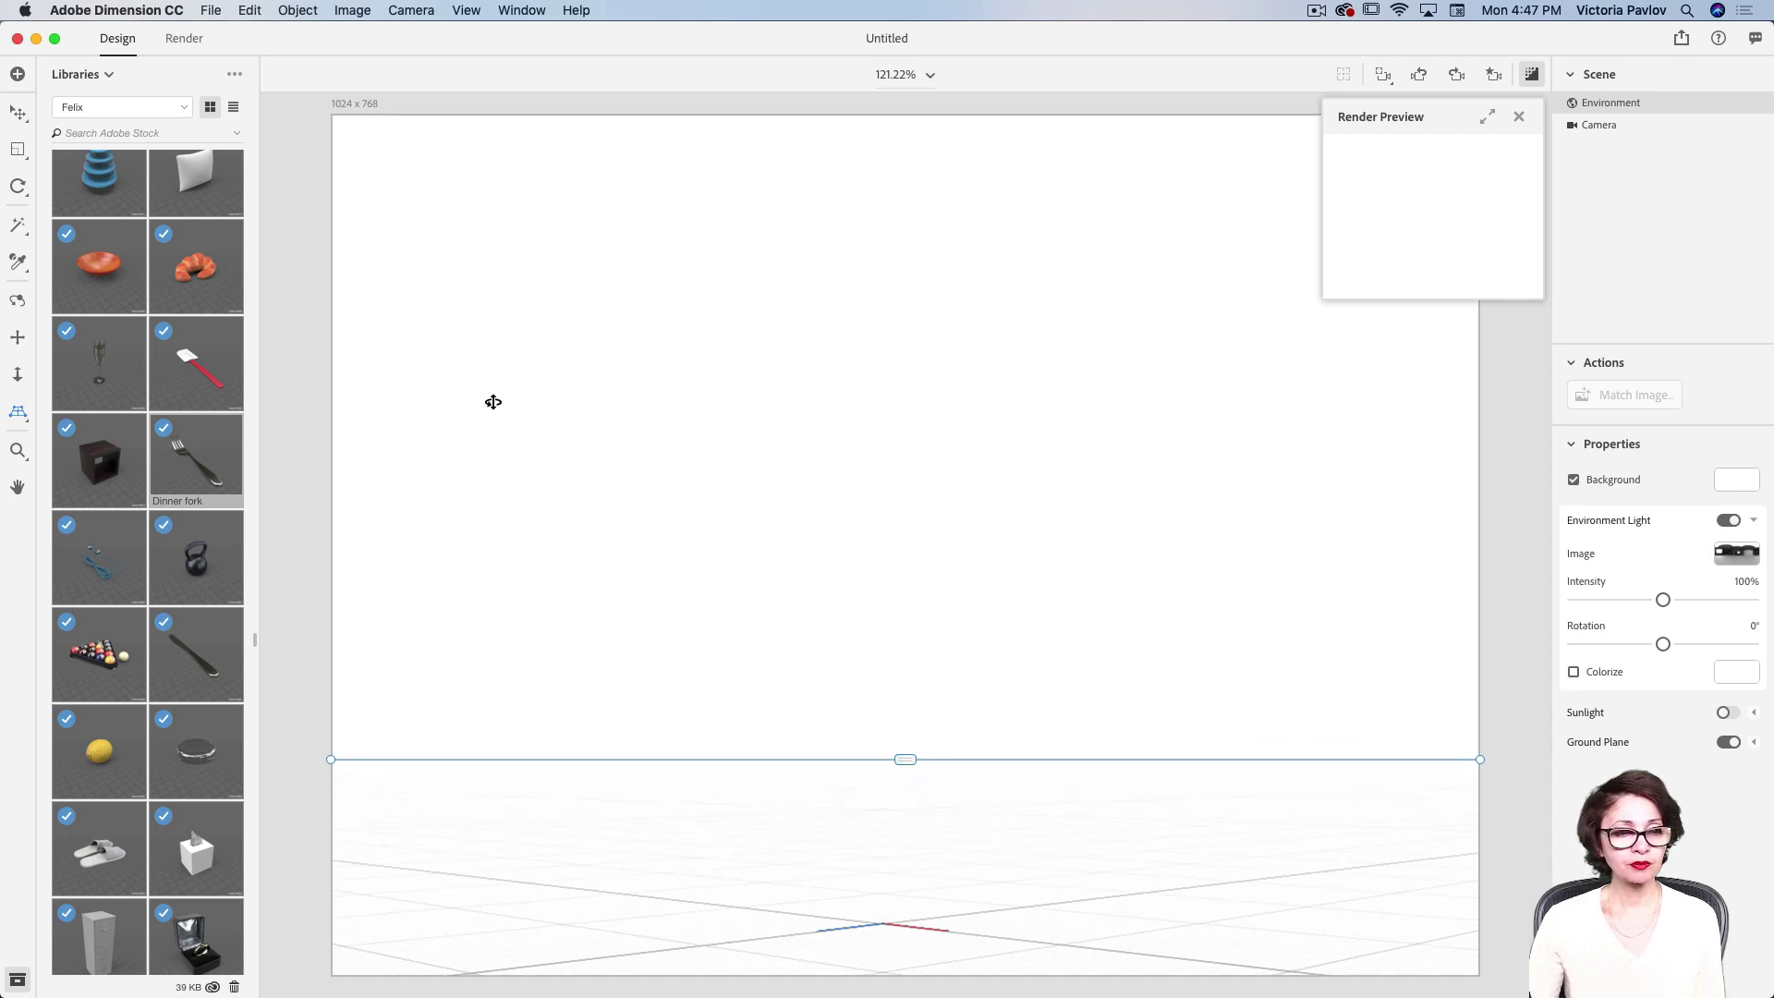
- Add the Dinner fork model to the scene and raise it to about Y 26.5
{"action": "left_click", "coordinate": [213, 476]}
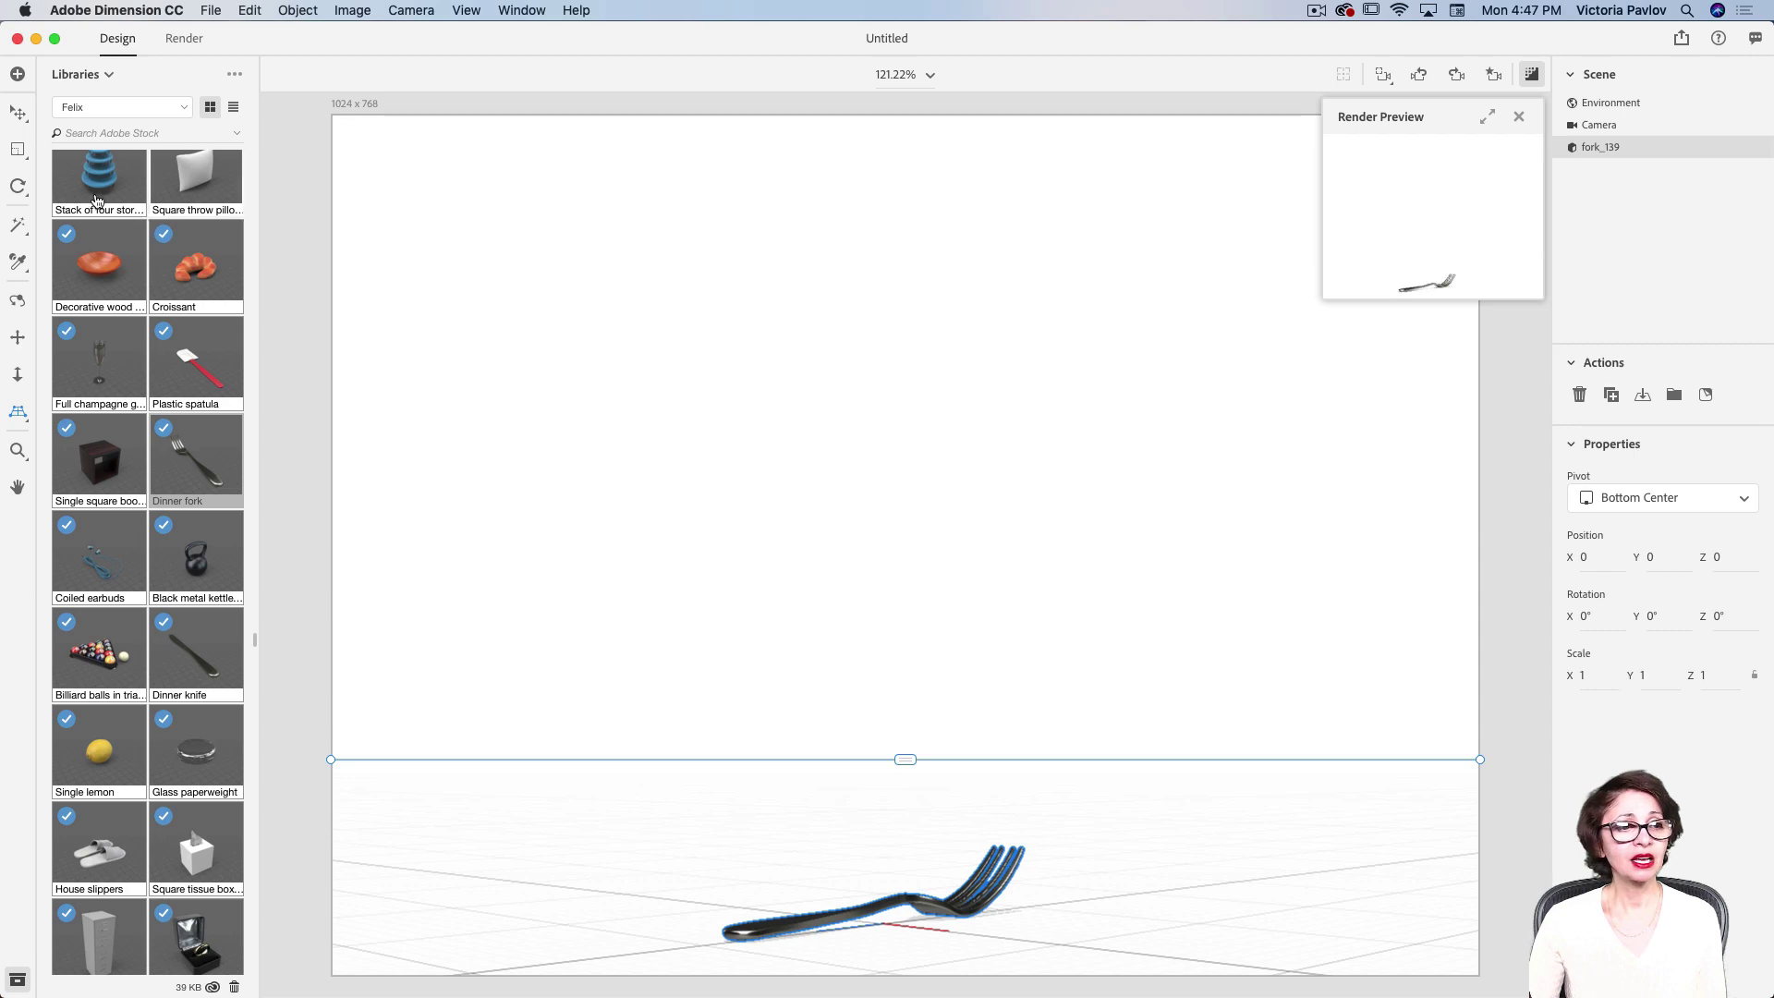
{"action": "left_click", "coordinate": [15, 113]}
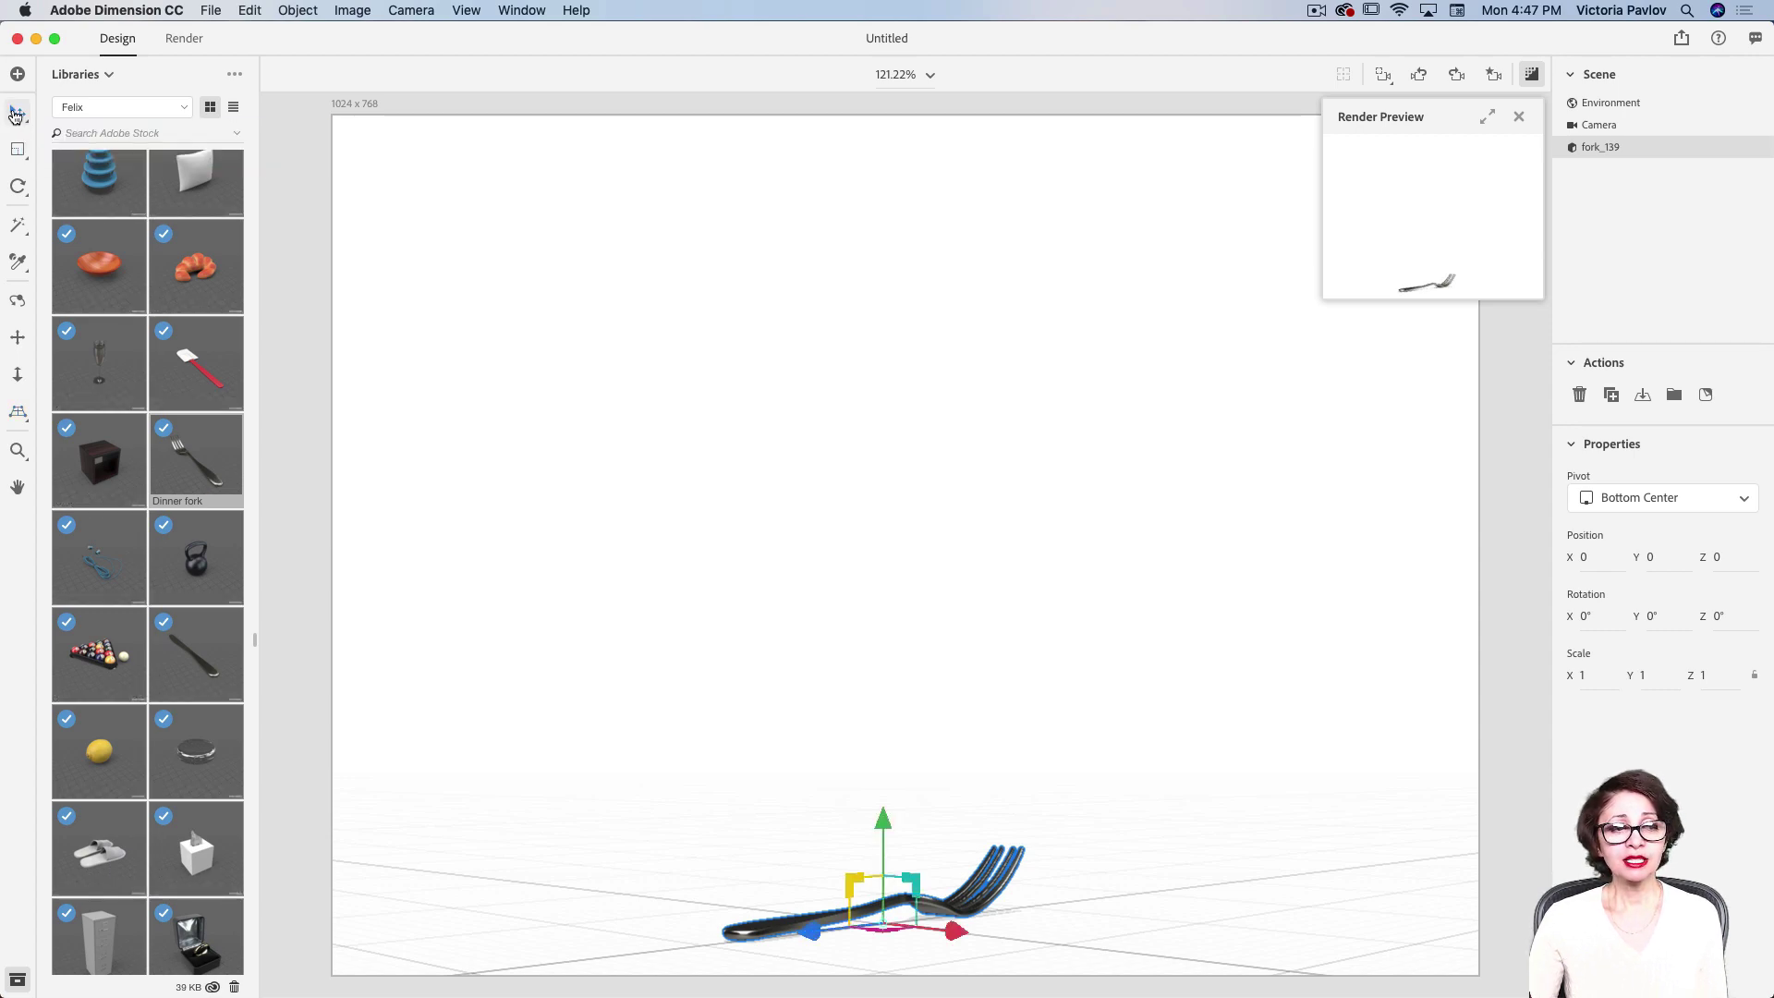
{"action": "left_click_drag", "start_coordinate": [883, 824], "coordinate": [886, 262]}
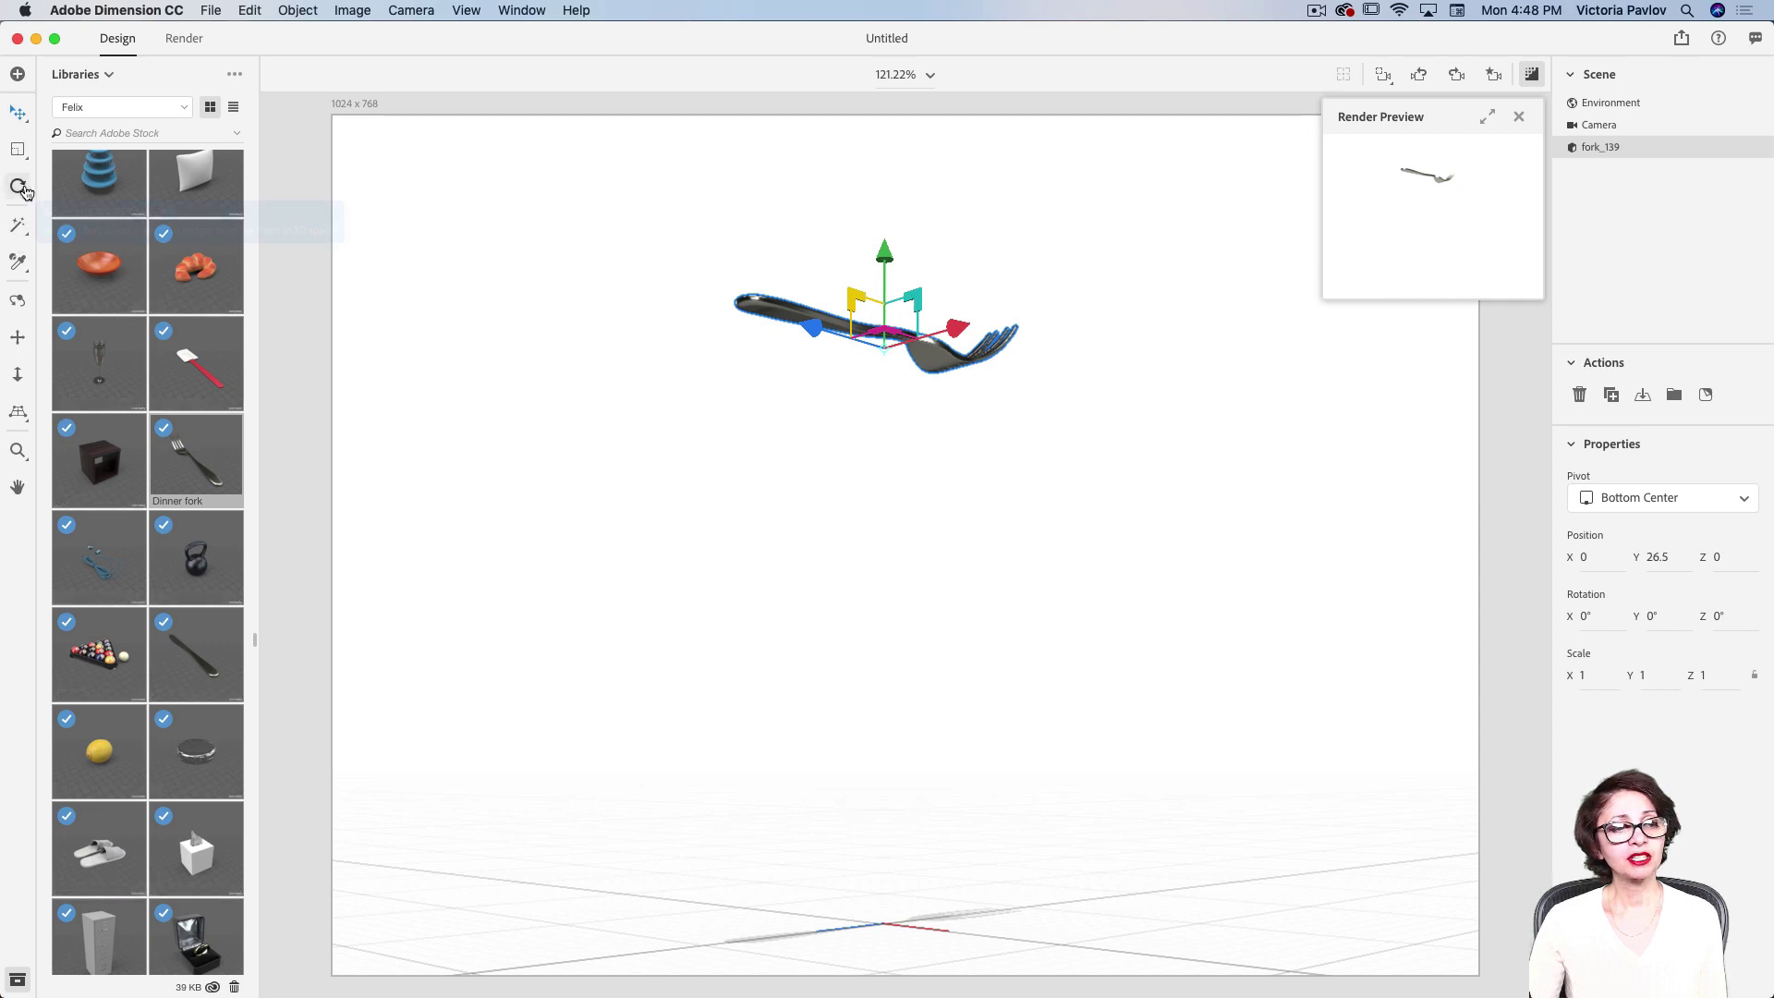
- Rotate the fork to about -65° around Y and scale it up uniformly to about 5.1
{"action": "left_click", "coordinate": [25, 191]}
{"action": "left_click_drag", "start_coordinate": [878, 328], "coordinate": [673, 336]}
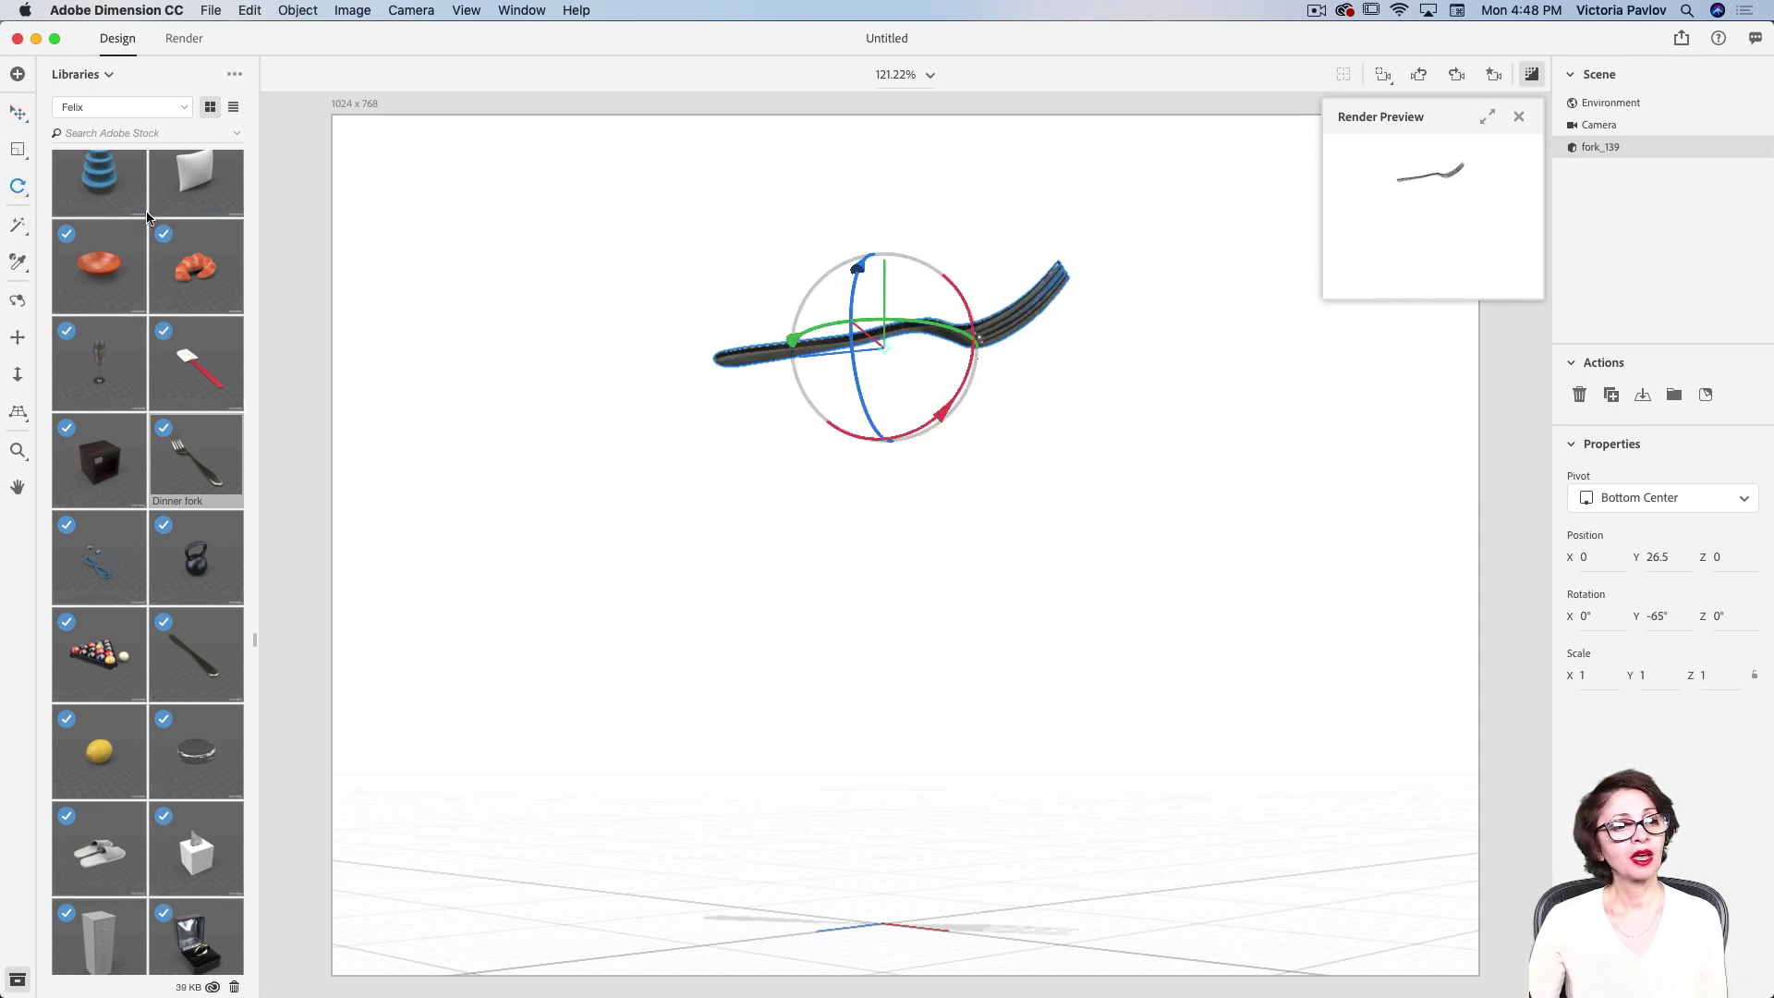
{"action": "left_click", "coordinate": [15, 151]}
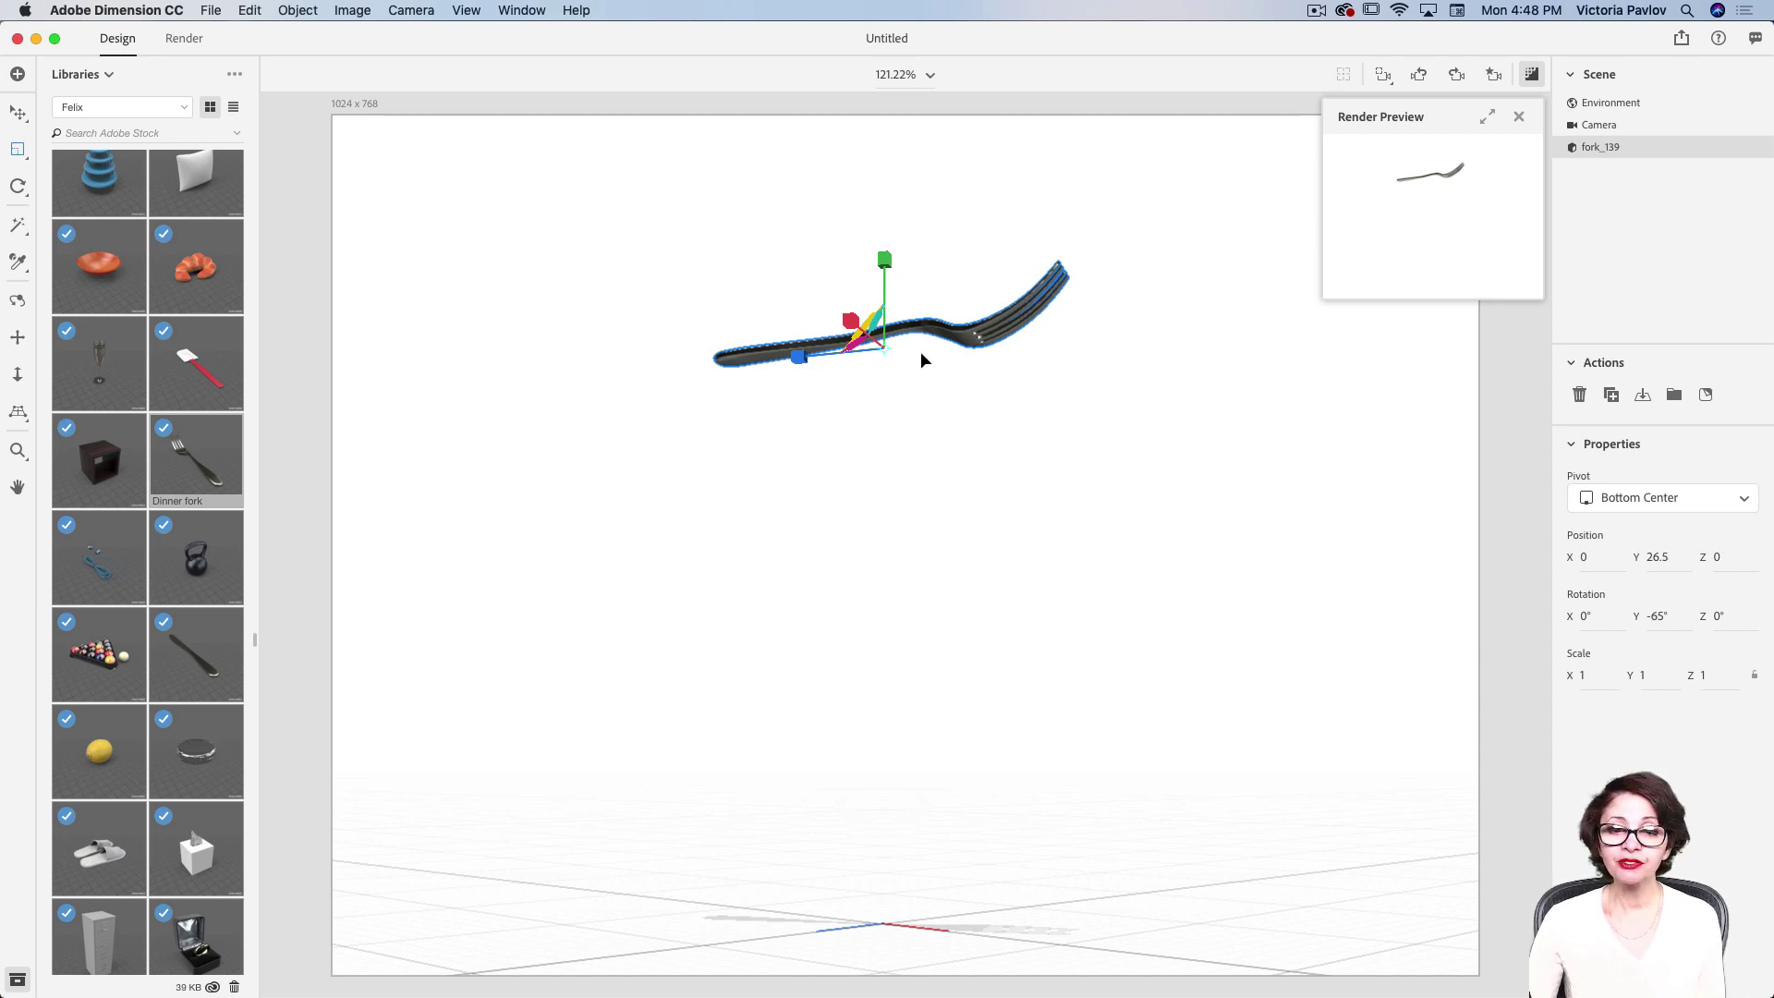
{"action": "left_click_drag", "start_coordinate": [857, 345], "coordinate": [718, 313]}
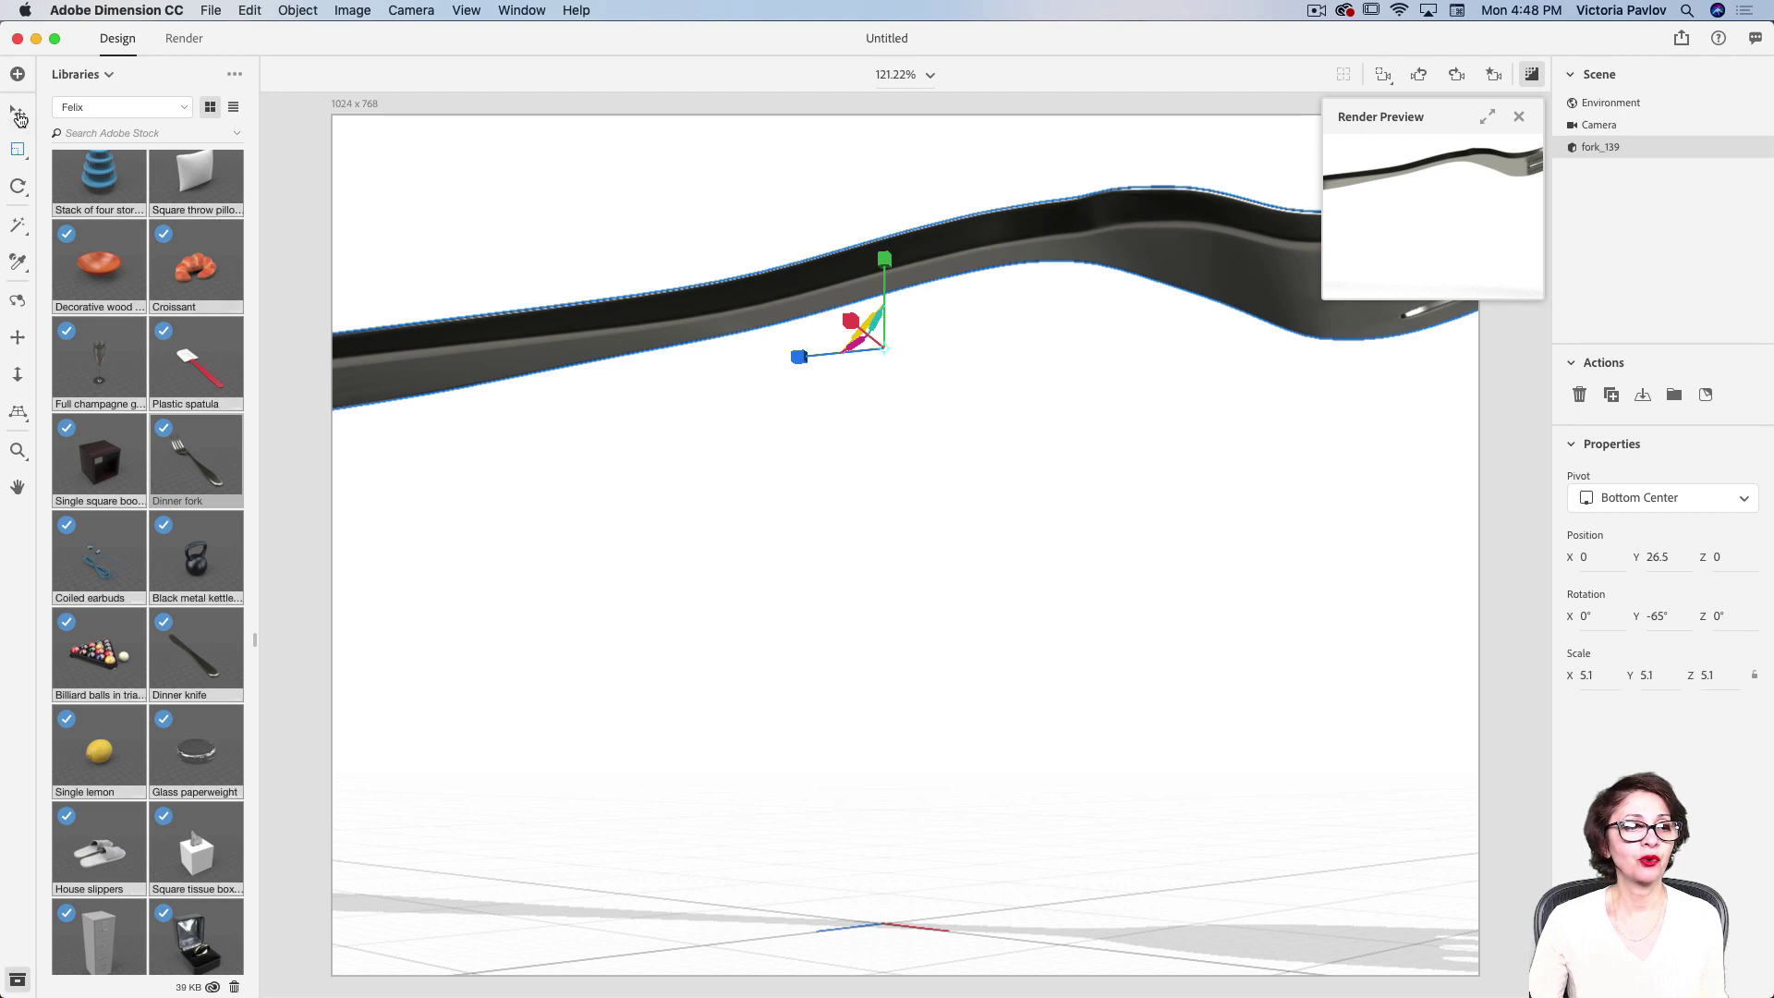
- Move the enlarged fork to about X -23.1, Y 16.4, Z 12.6 so its tines fit inside the canvas
{"action": "key", "text": "v"}
{"action": "left_click_drag", "start_coordinate": [870, 308], "coordinate": [701, 364]}
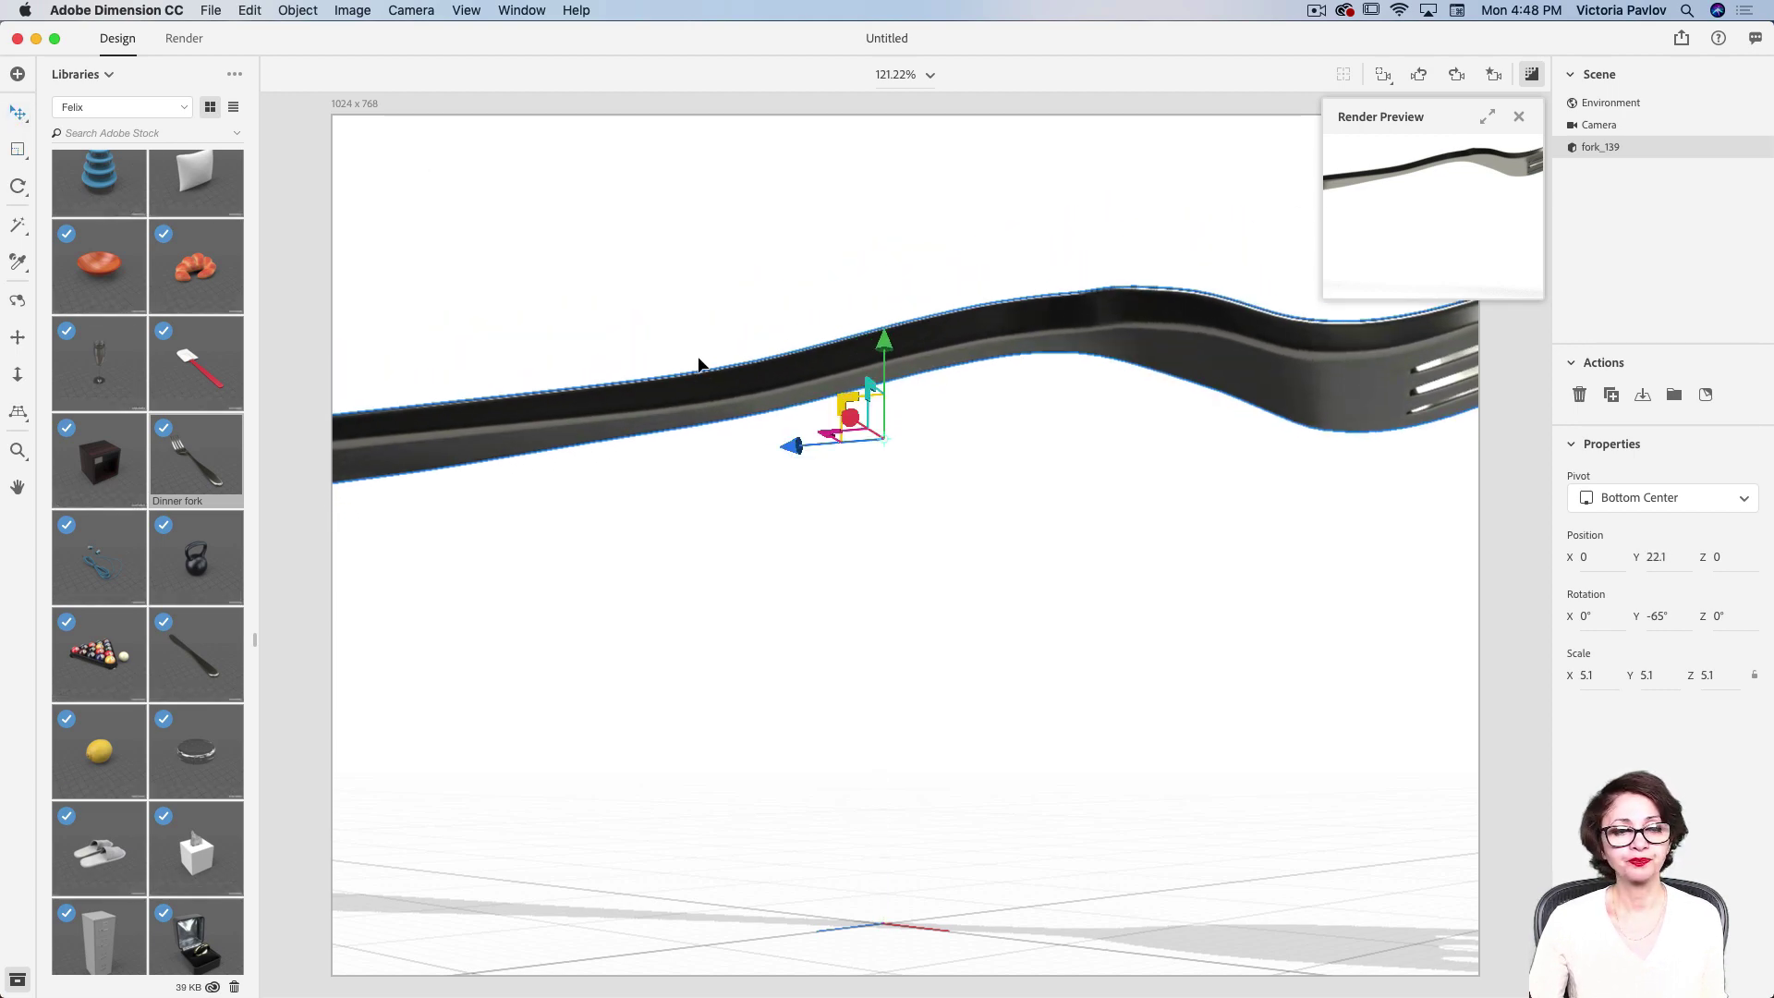
{"action": "left_click_drag", "start_coordinate": [843, 431], "coordinate": [330, 523]}
{"action": "left_click_drag", "start_coordinate": [406, 371], "coordinate": [411, 481]}
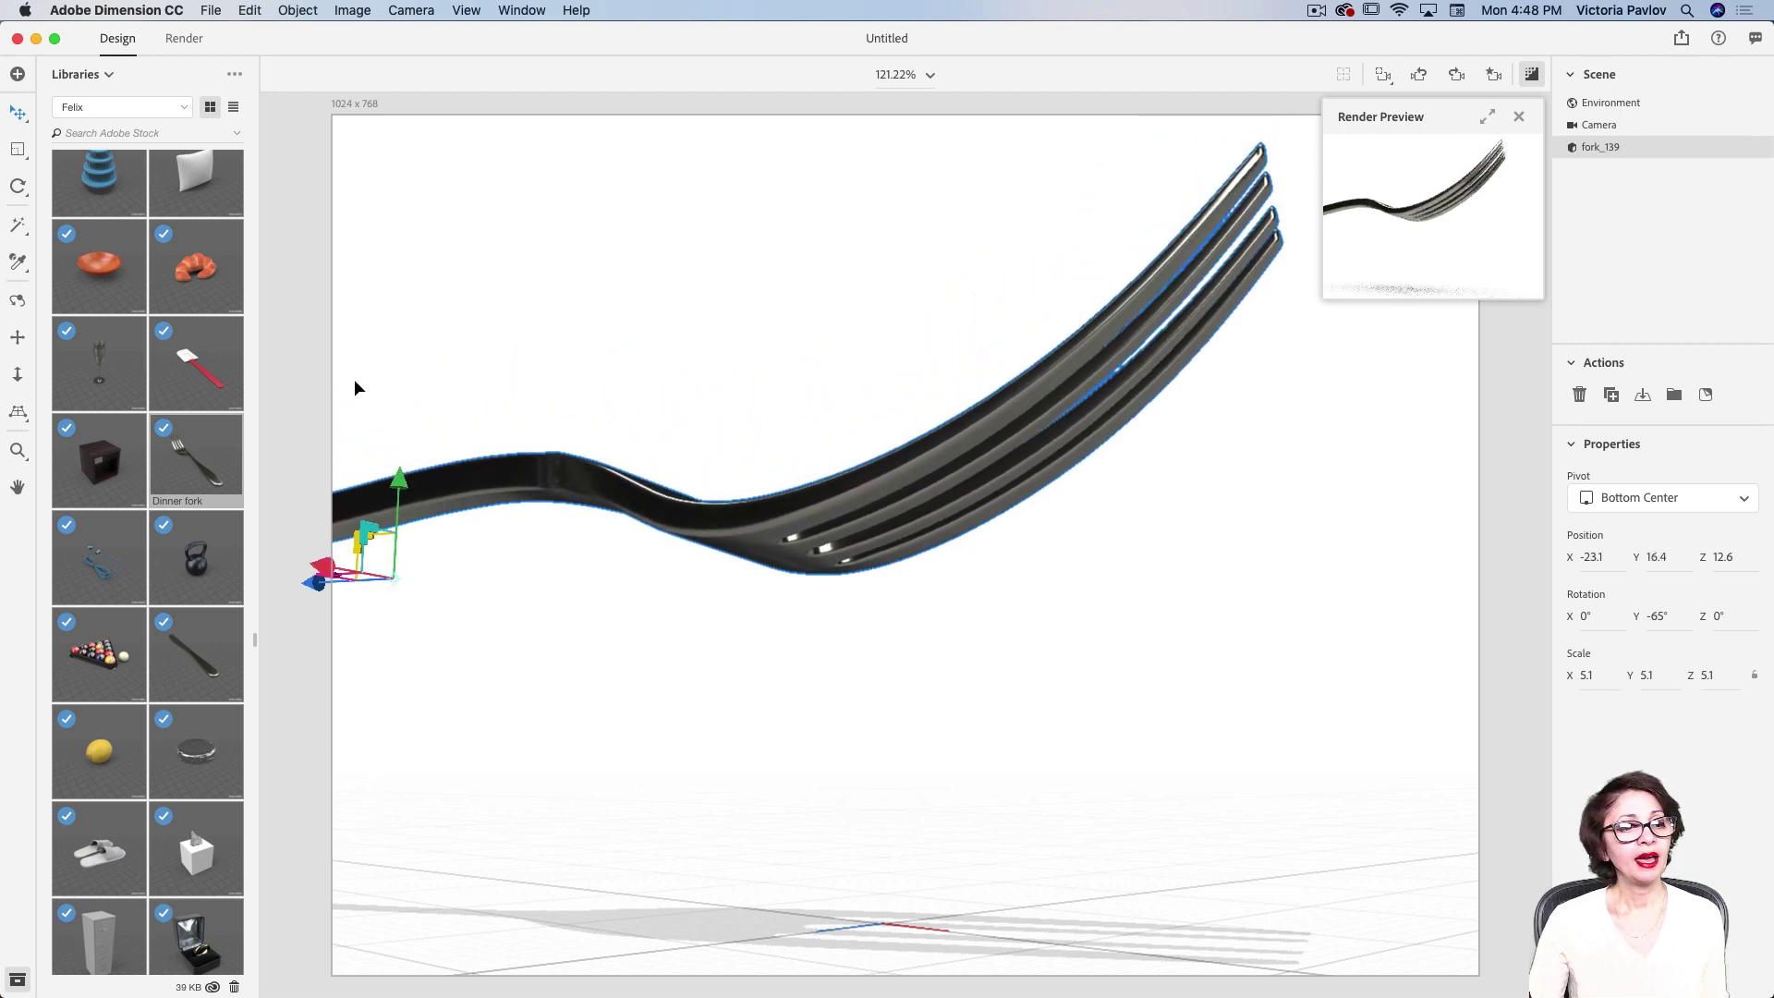
- Rotate the fork to about X 148°, Y -123°, Z 140° and reposition it at about X -21, Y 22.2, Z 12.9
{"action": "left_click", "coordinate": [17, 186]}
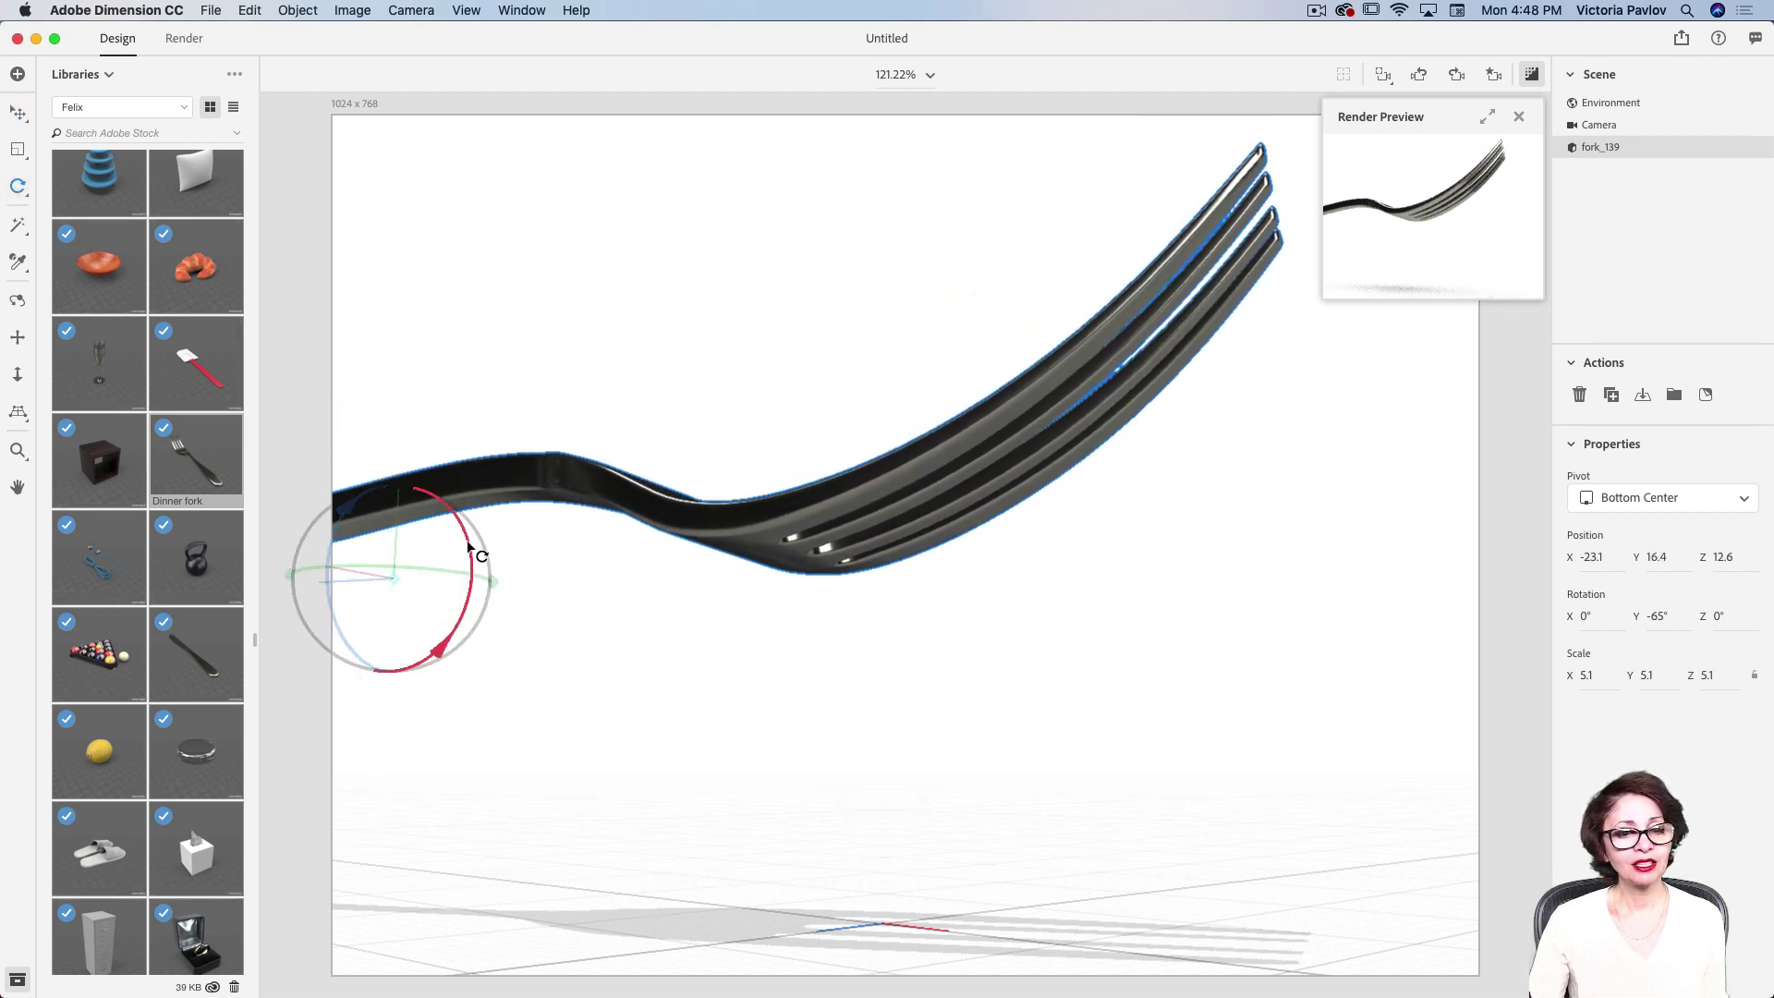
{"action": "left_click_drag", "start_coordinate": [338, 514], "coordinate": [344, 534]}
{"action": "left_click_drag", "start_coordinate": [462, 536], "coordinate": [487, 563]}
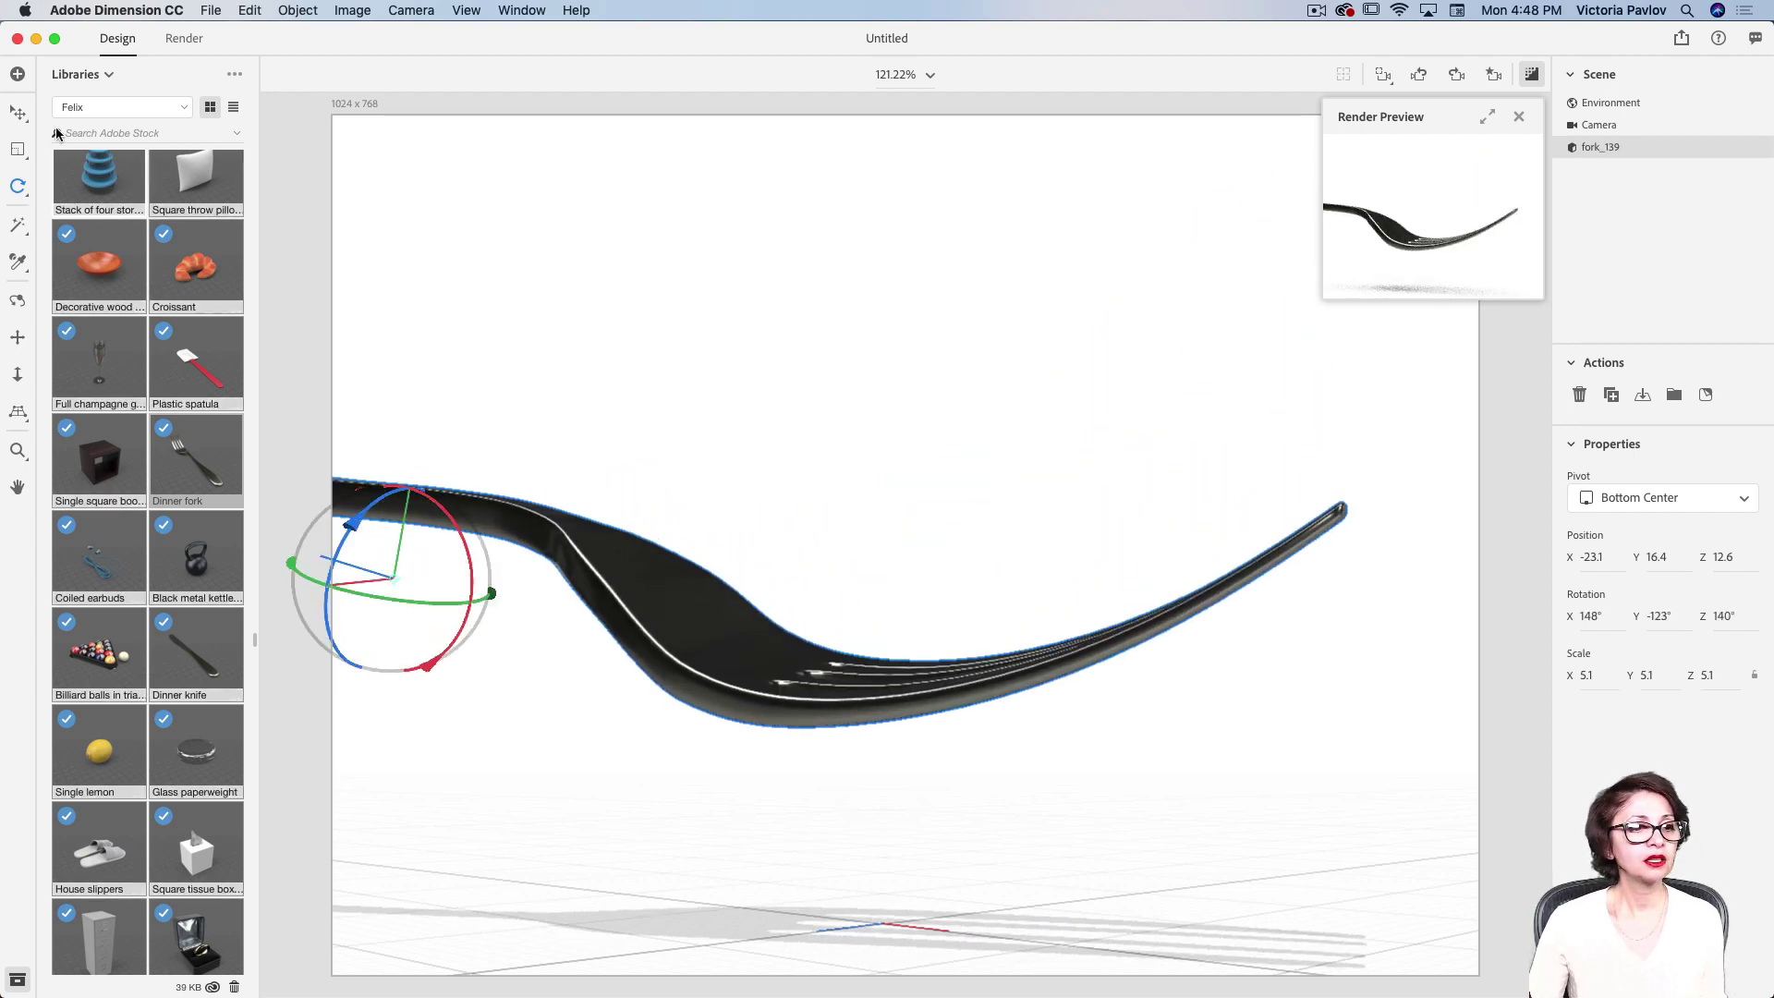
{"action": "key", "text": "v"}
{"action": "left_click_drag", "start_coordinate": [415, 480], "coordinate": [445, 354]}
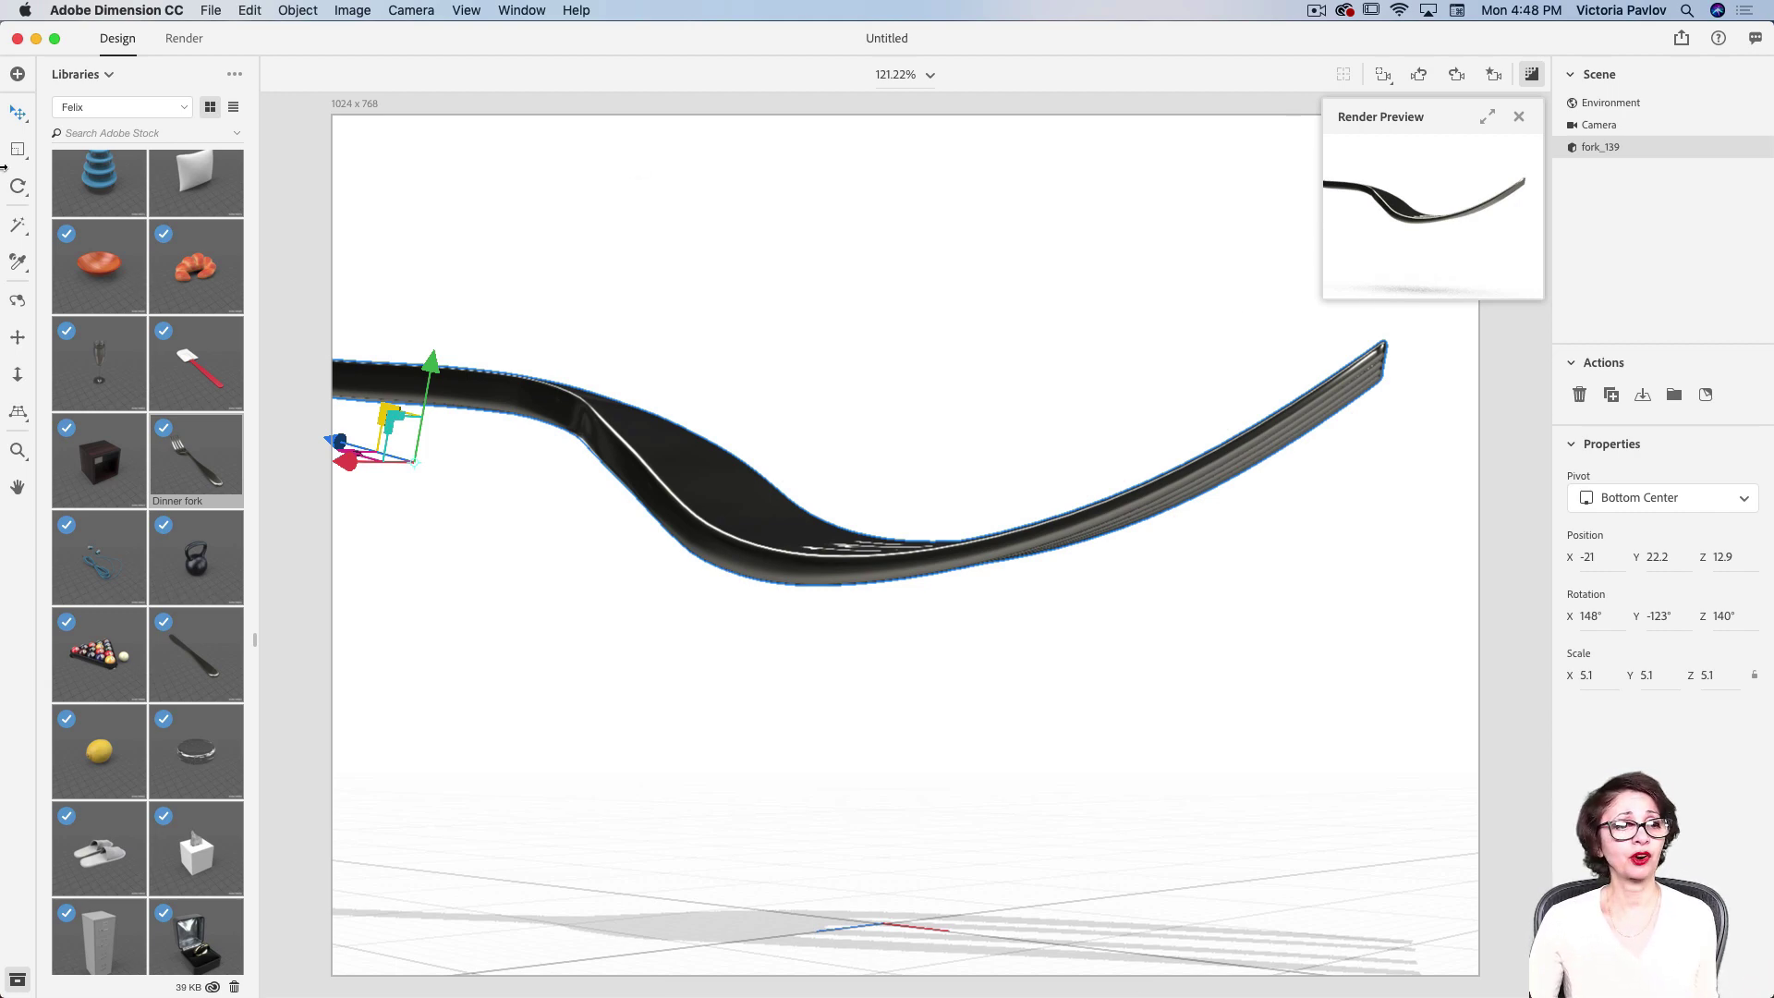
- Apply the Gold material from the Starter Assets to the fork
{"action": "left_click", "coordinate": [76, 75]}
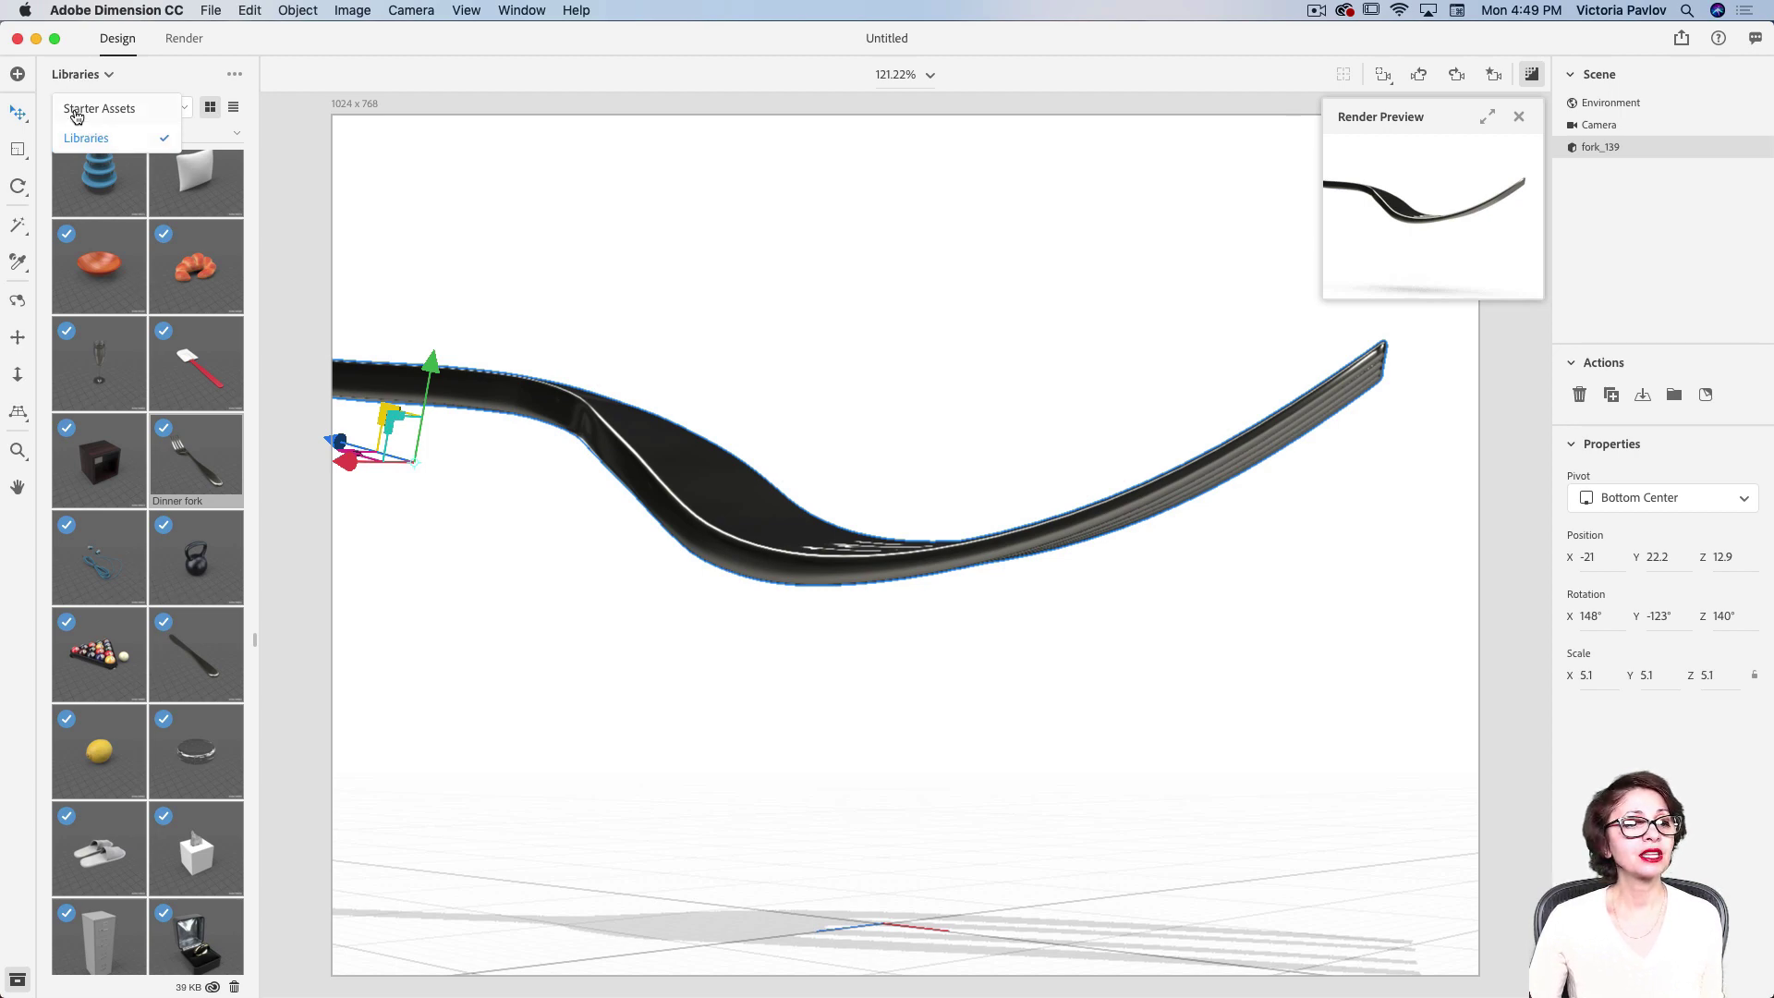
{"action": "left_click", "coordinate": [76, 111]}
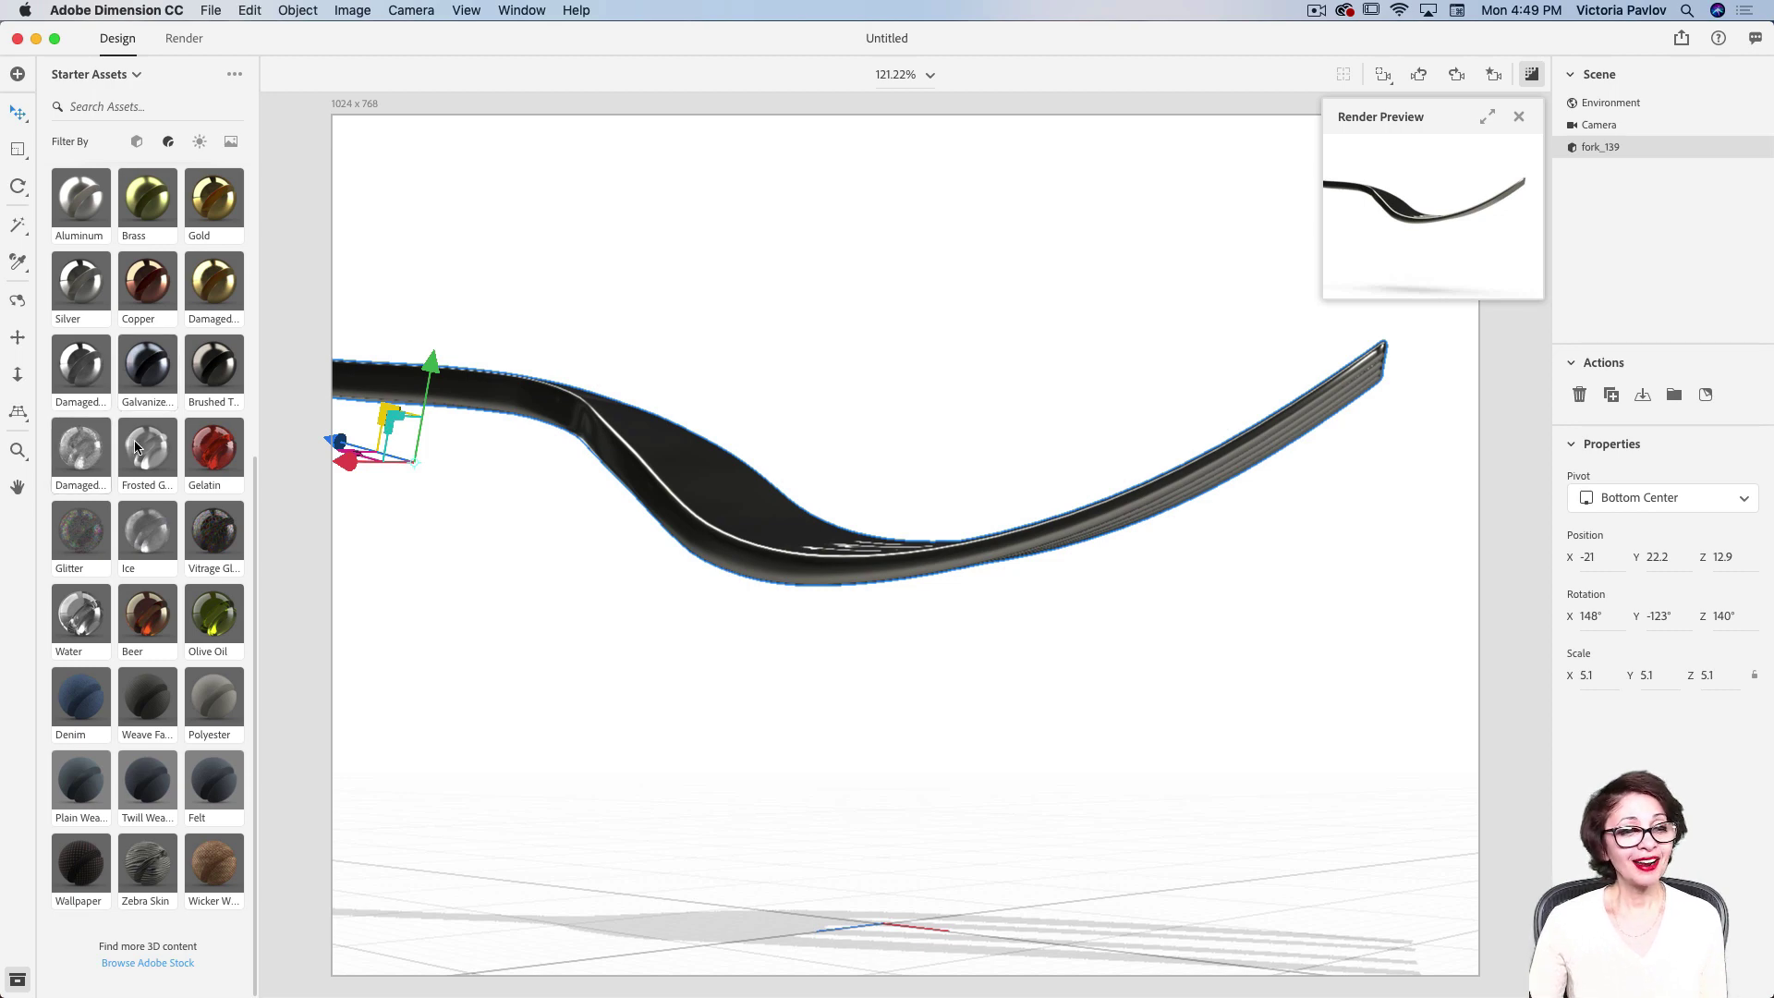
{"action": "scroll", "coordinate": [183, 290], "scroll_direction": "up", "scroll_amount": 2}
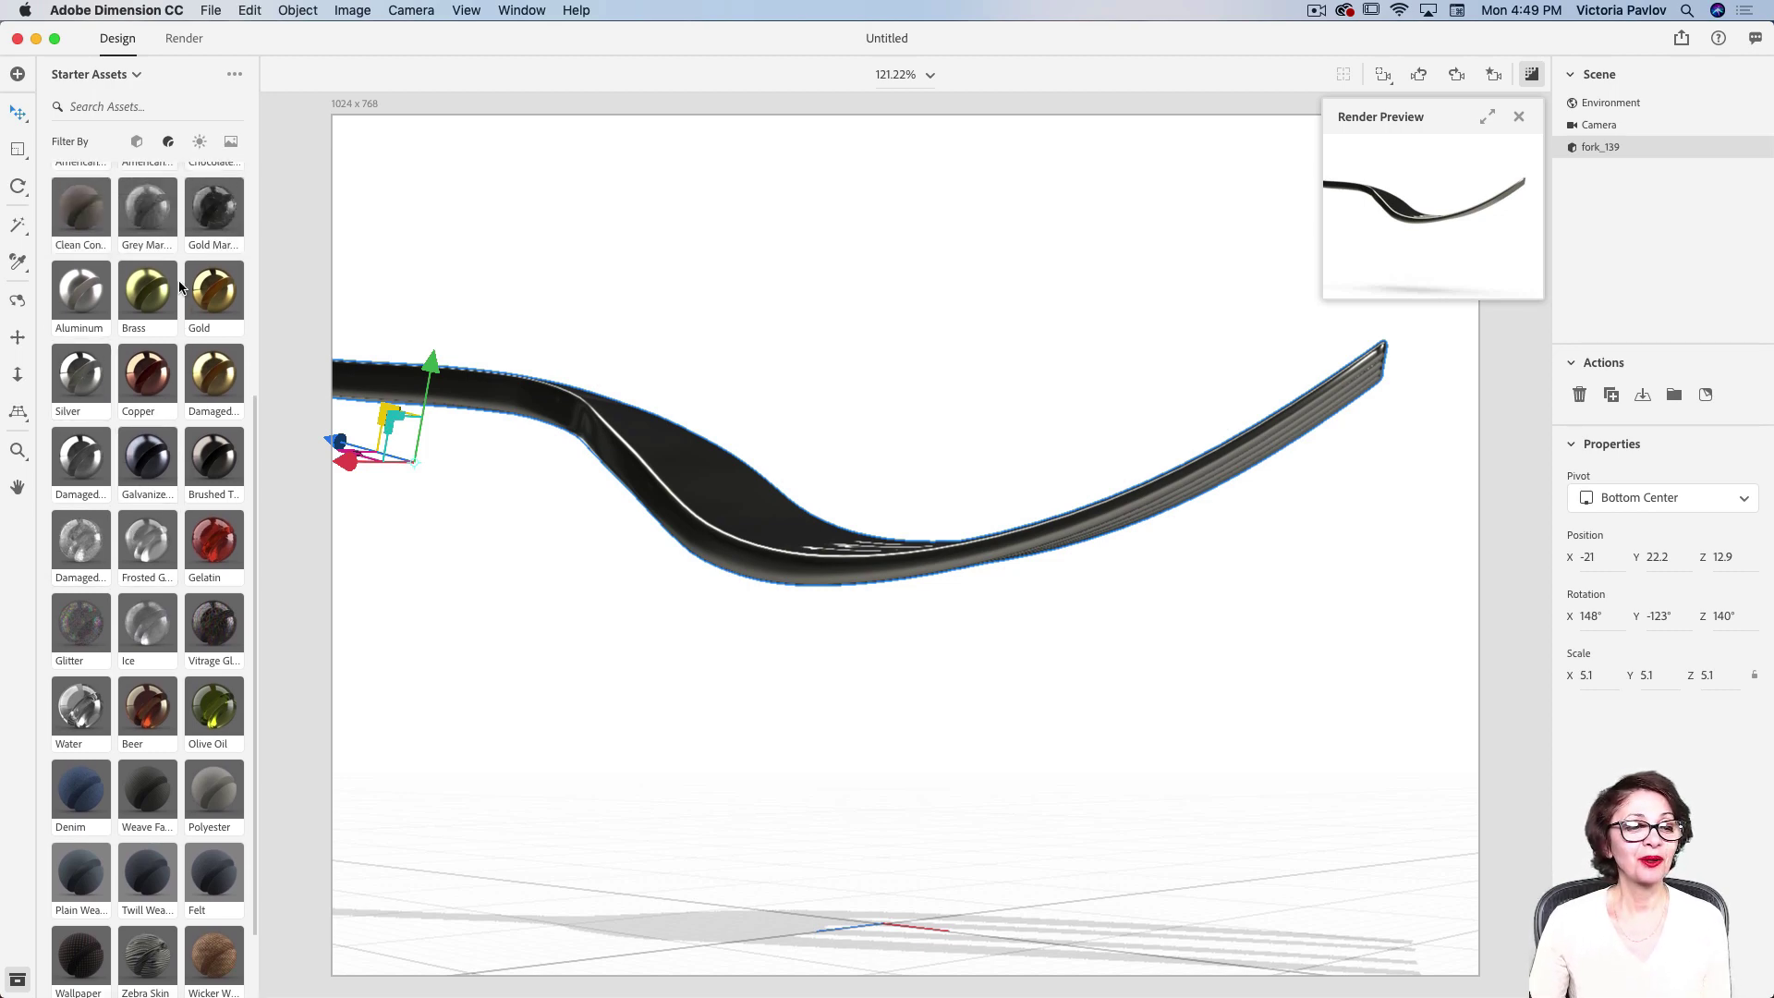
{"action": "left_click", "coordinate": [196, 301]}
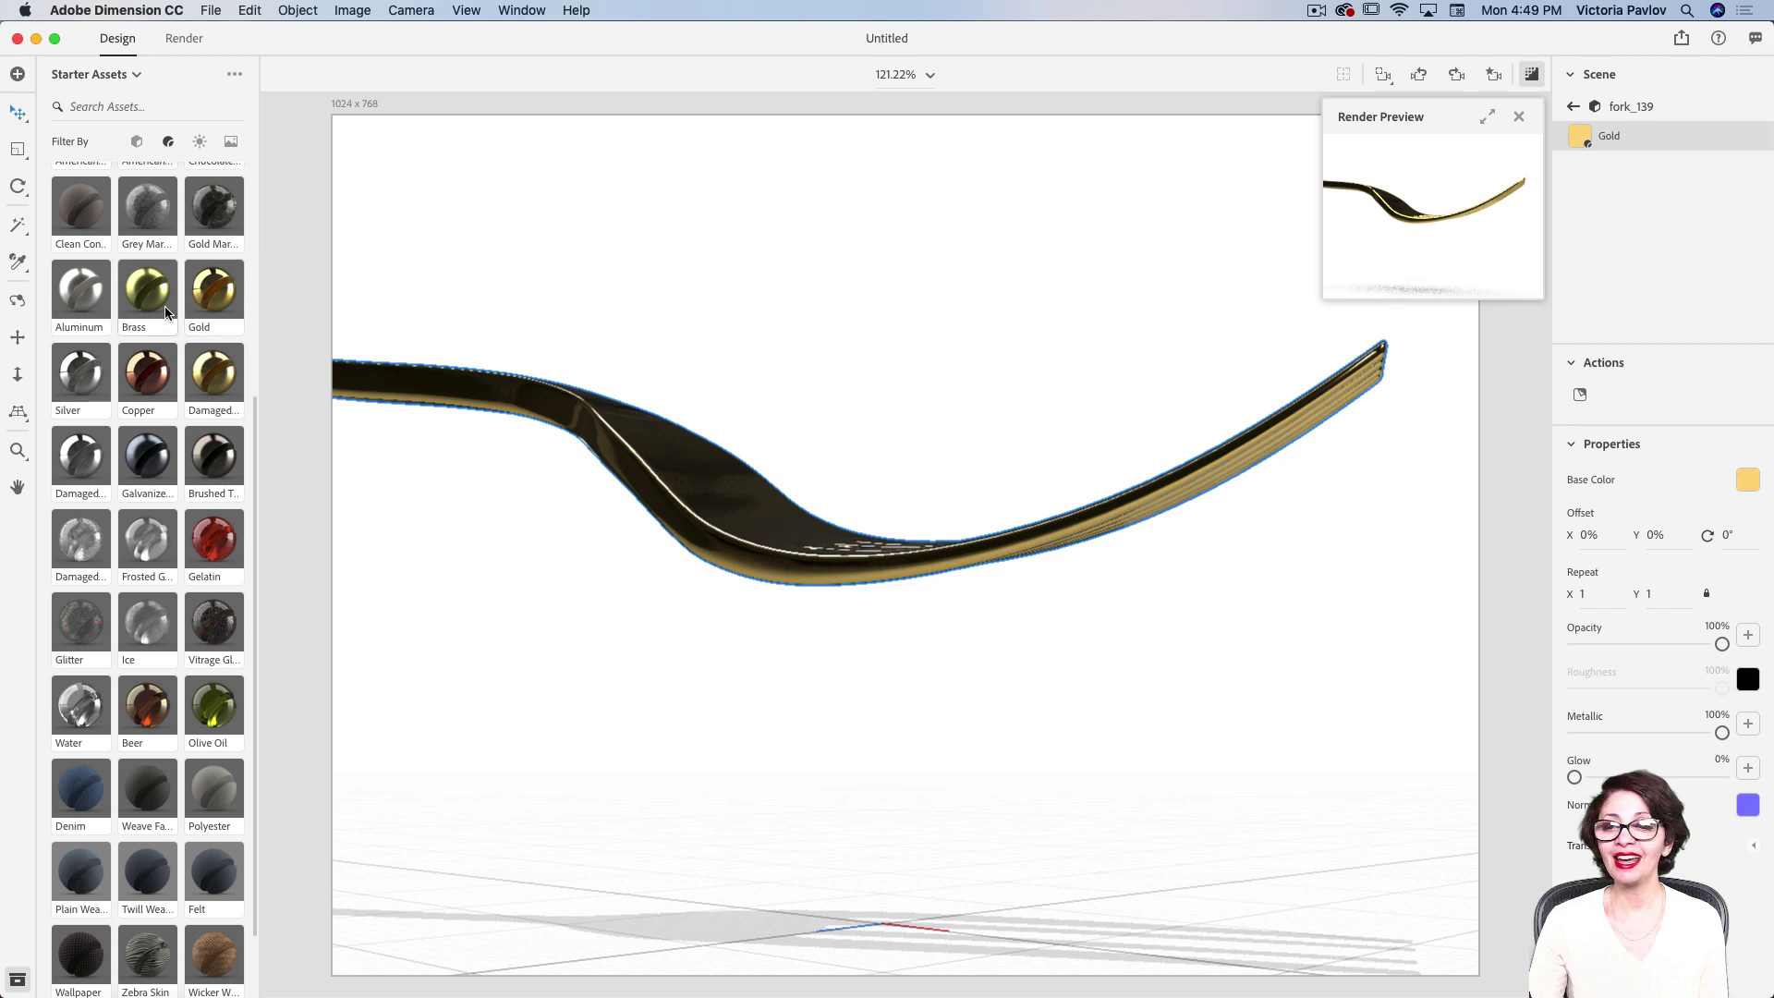
- Set the environment's background color to black, RGB 0, 0, 0
{"action": "left_click", "coordinate": [1573, 78]}
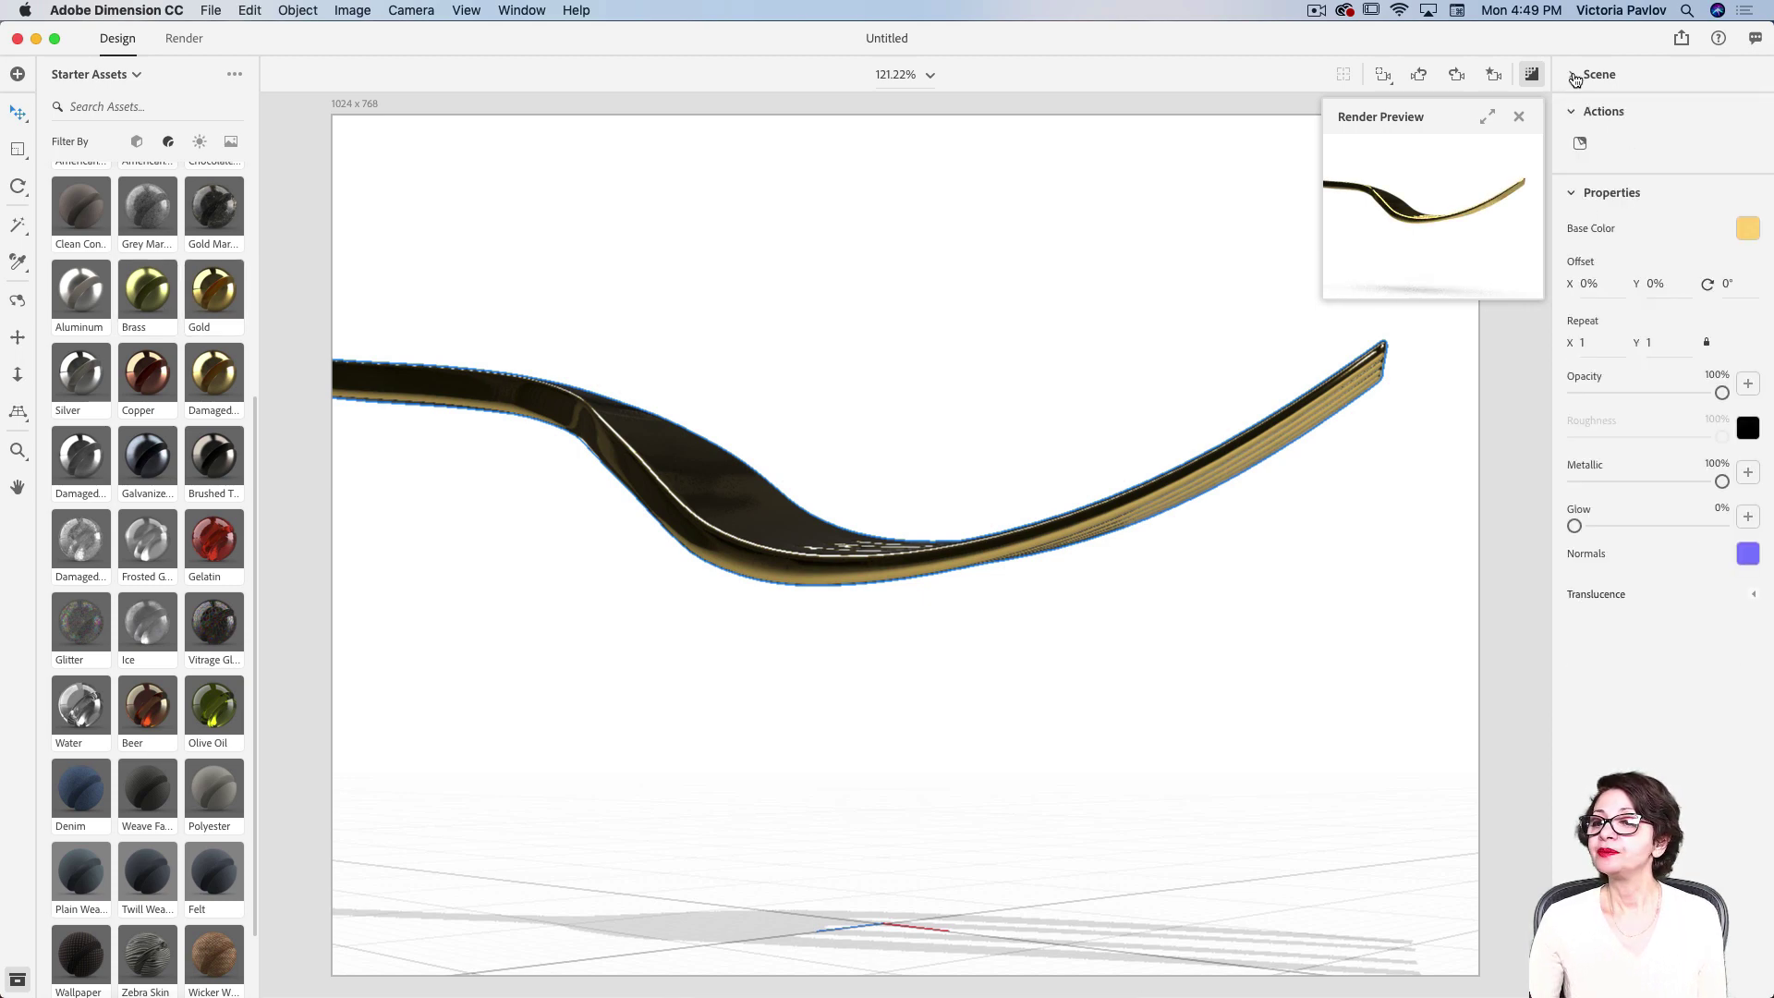
{"action": "left_click", "coordinate": [1572, 78]}
{"action": "left_click", "coordinate": [1574, 107]}
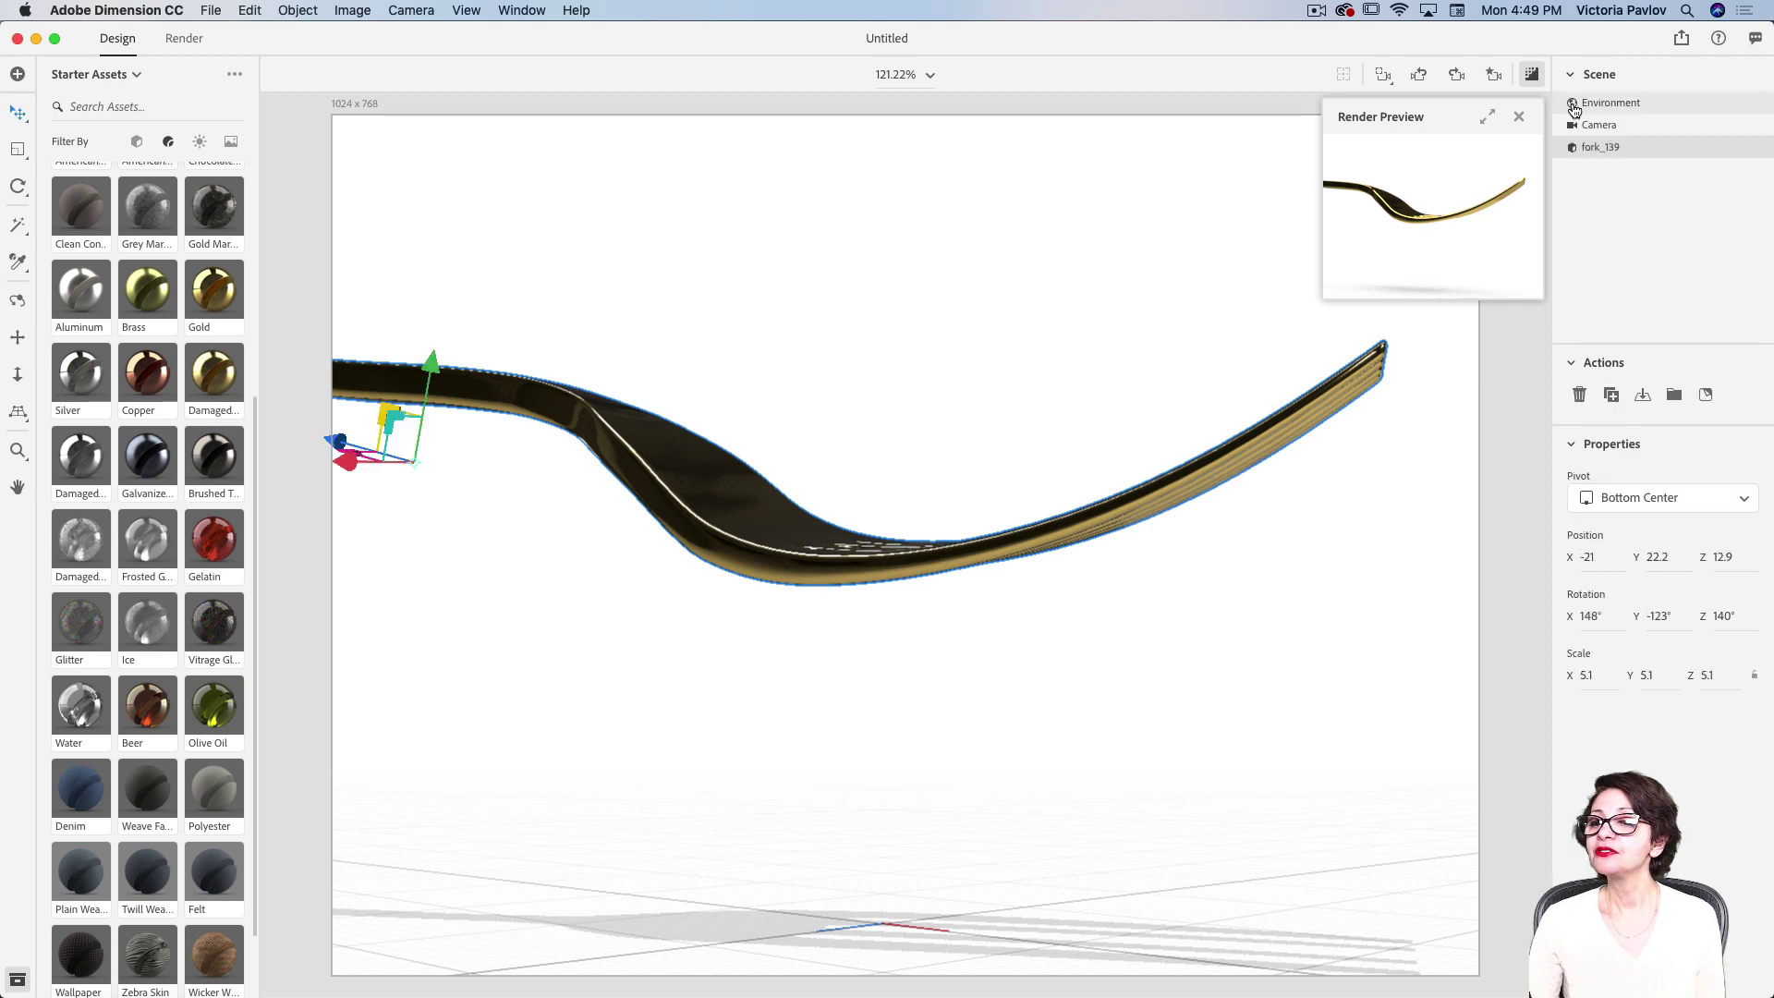
{"action": "left_click", "coordinate": [1596, 105]}
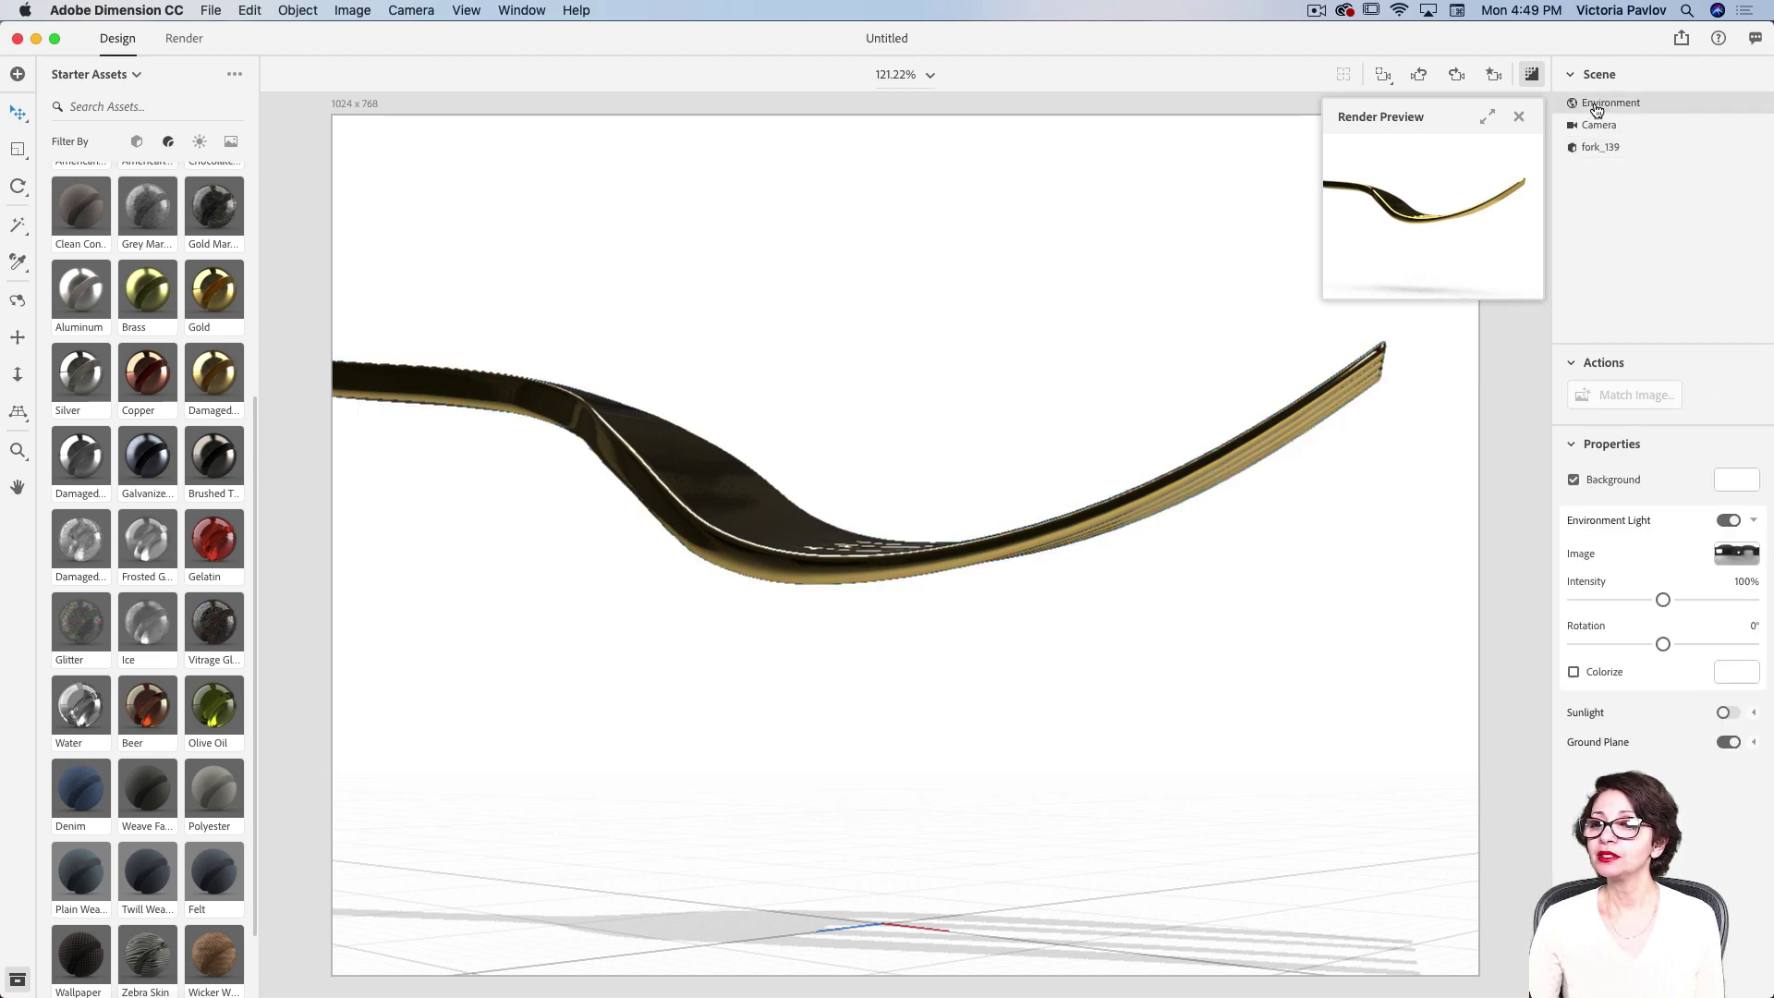
{"action": "left_click", "coordinate": [1749, 487]}
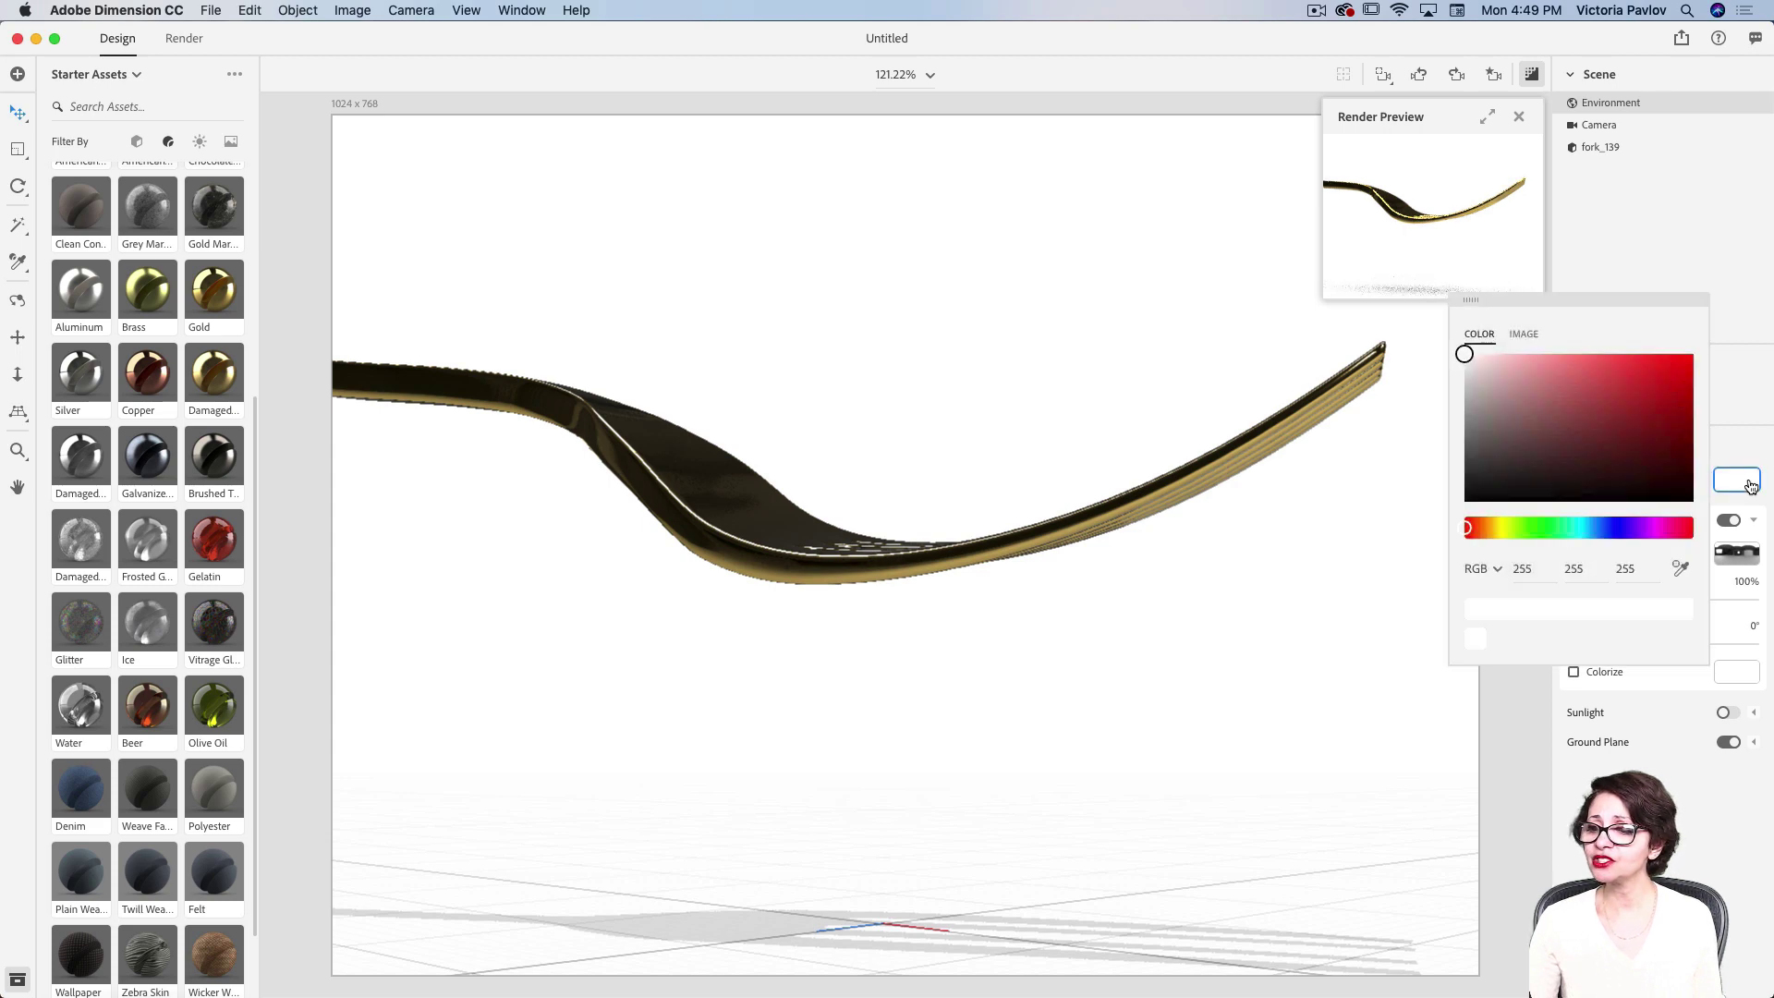
{"action": "left_click", "coordinate": [1529, 337]}
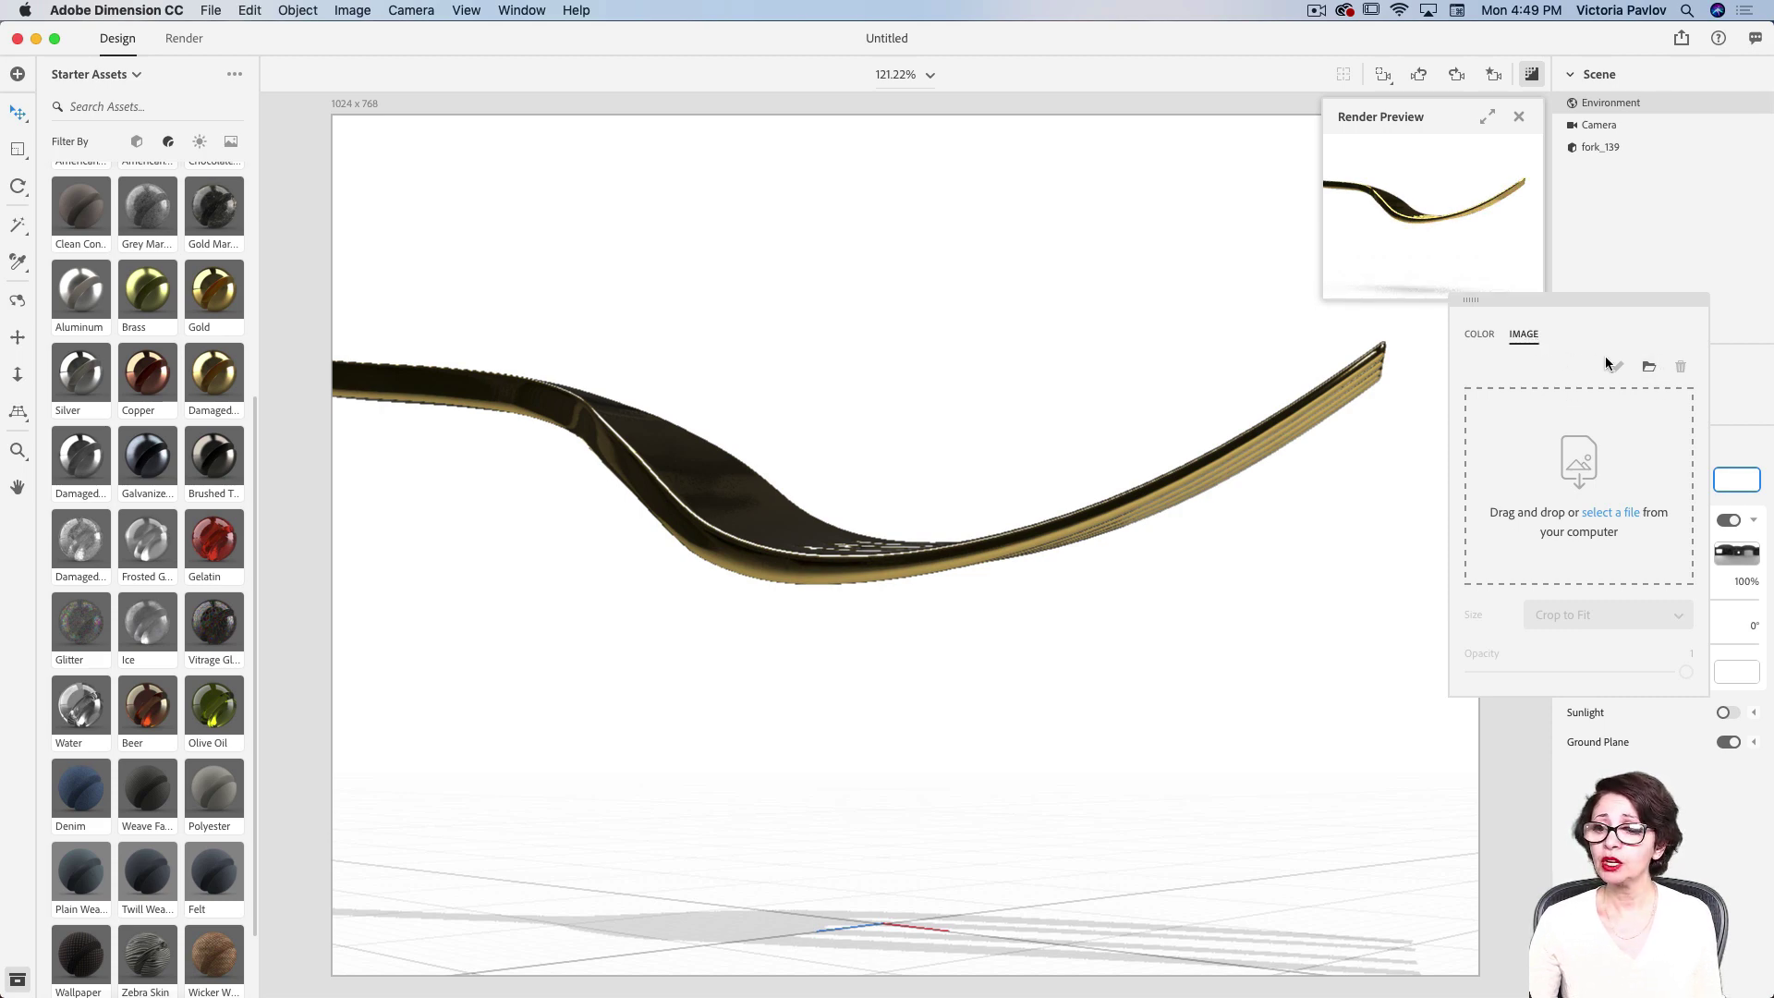
{"action": "left_click", "coordinate": [1478, 336]}
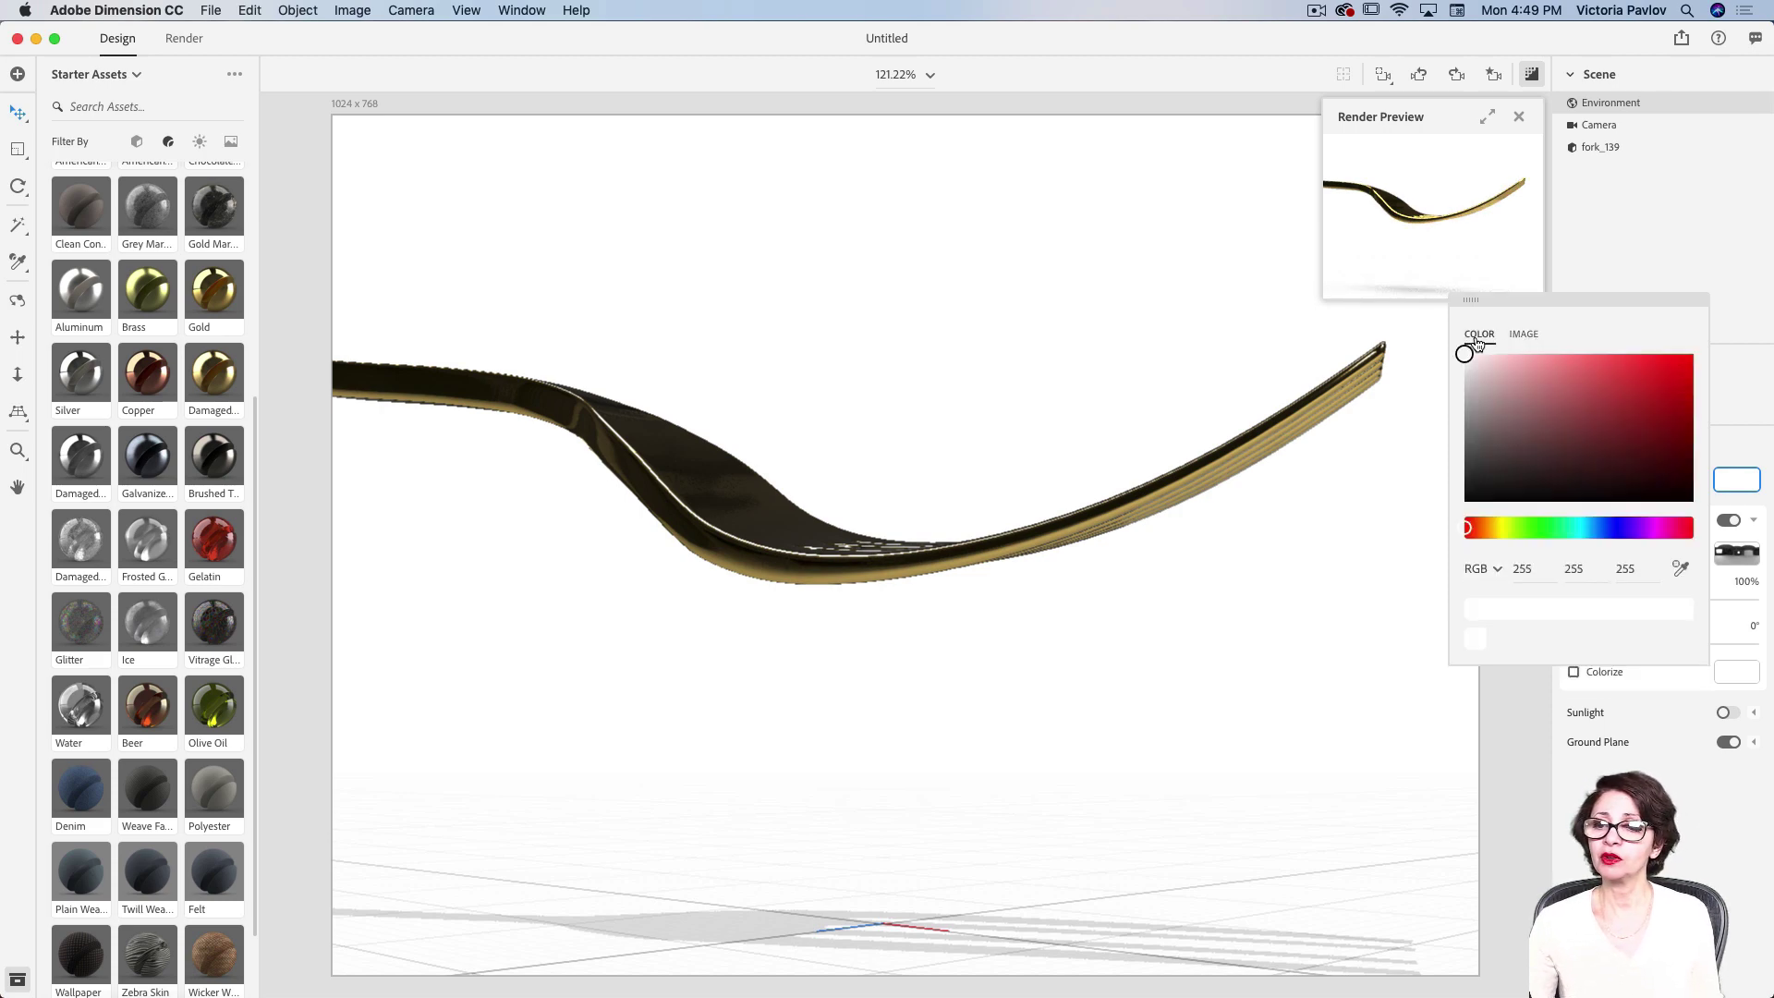
{"action": "left_click", "coordinate": [1466, 356]}
{"action": "left_click_drag", "start_coordinate": [1466, 356], "coordinate": [1472, 527]}
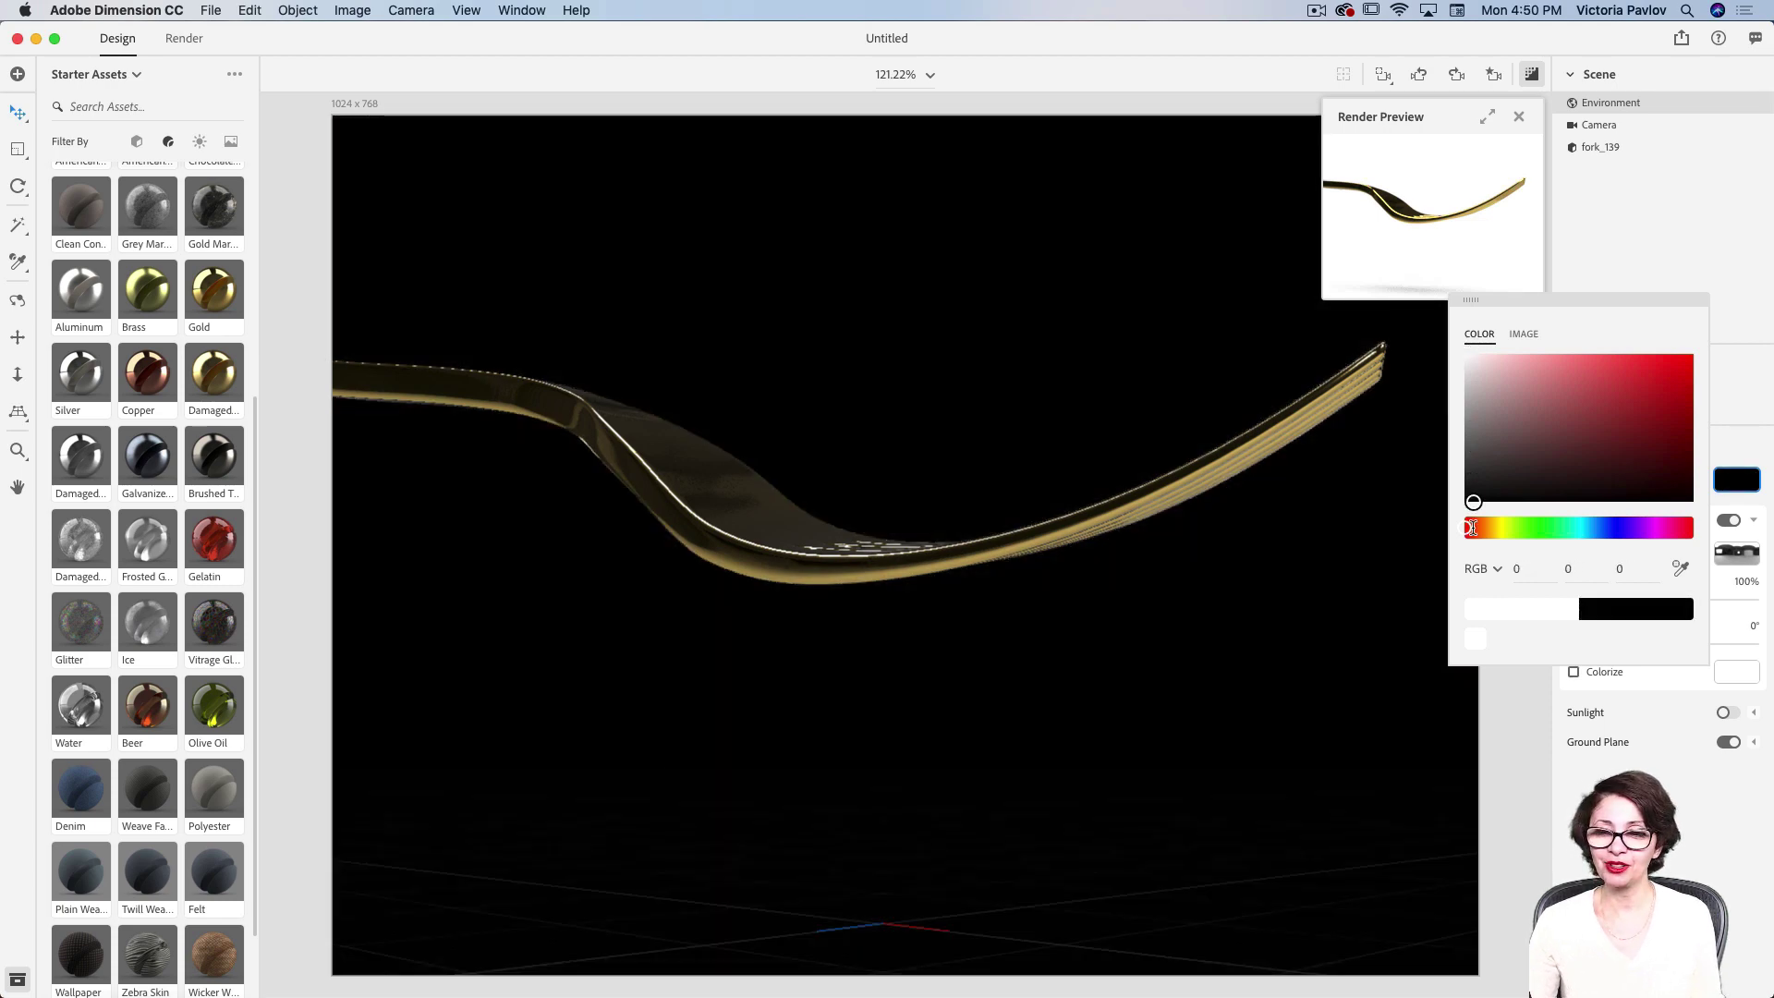
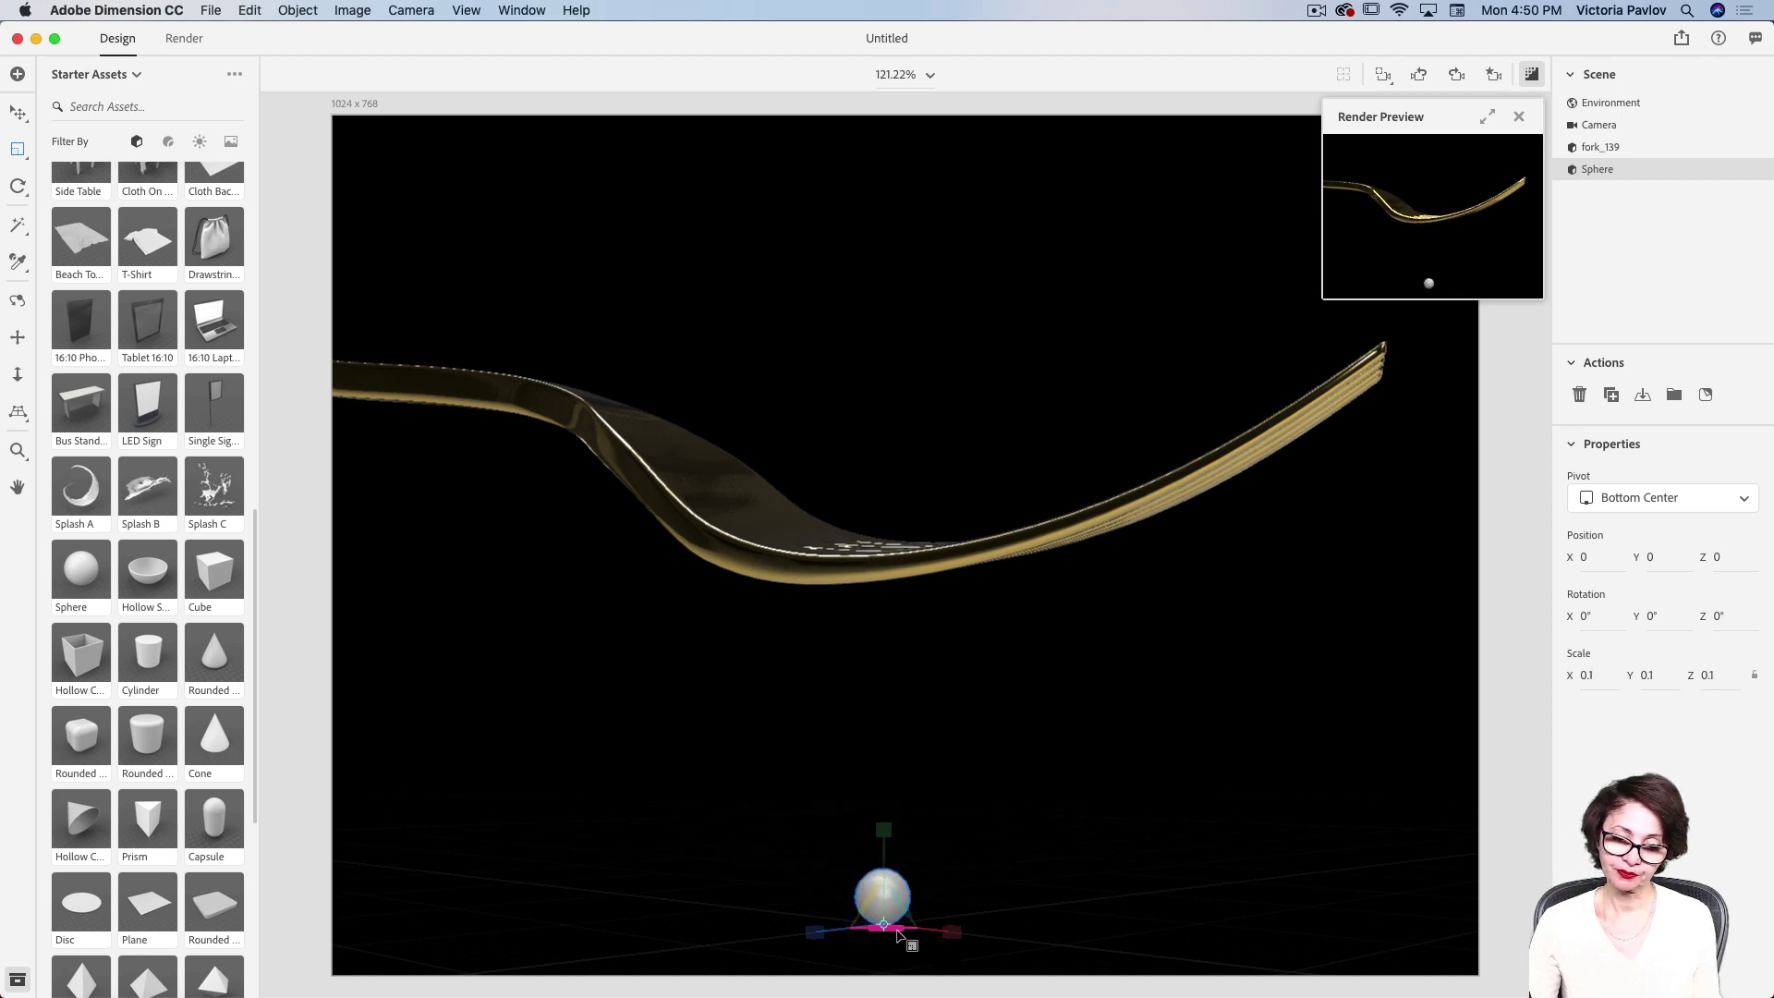
- Scale the sphere uniformly to about 0.3 and place it on the fork at about X 2.5, Y 16.9, Z 0.4
{"action": "left_click", "coordinate": [18, 112]}
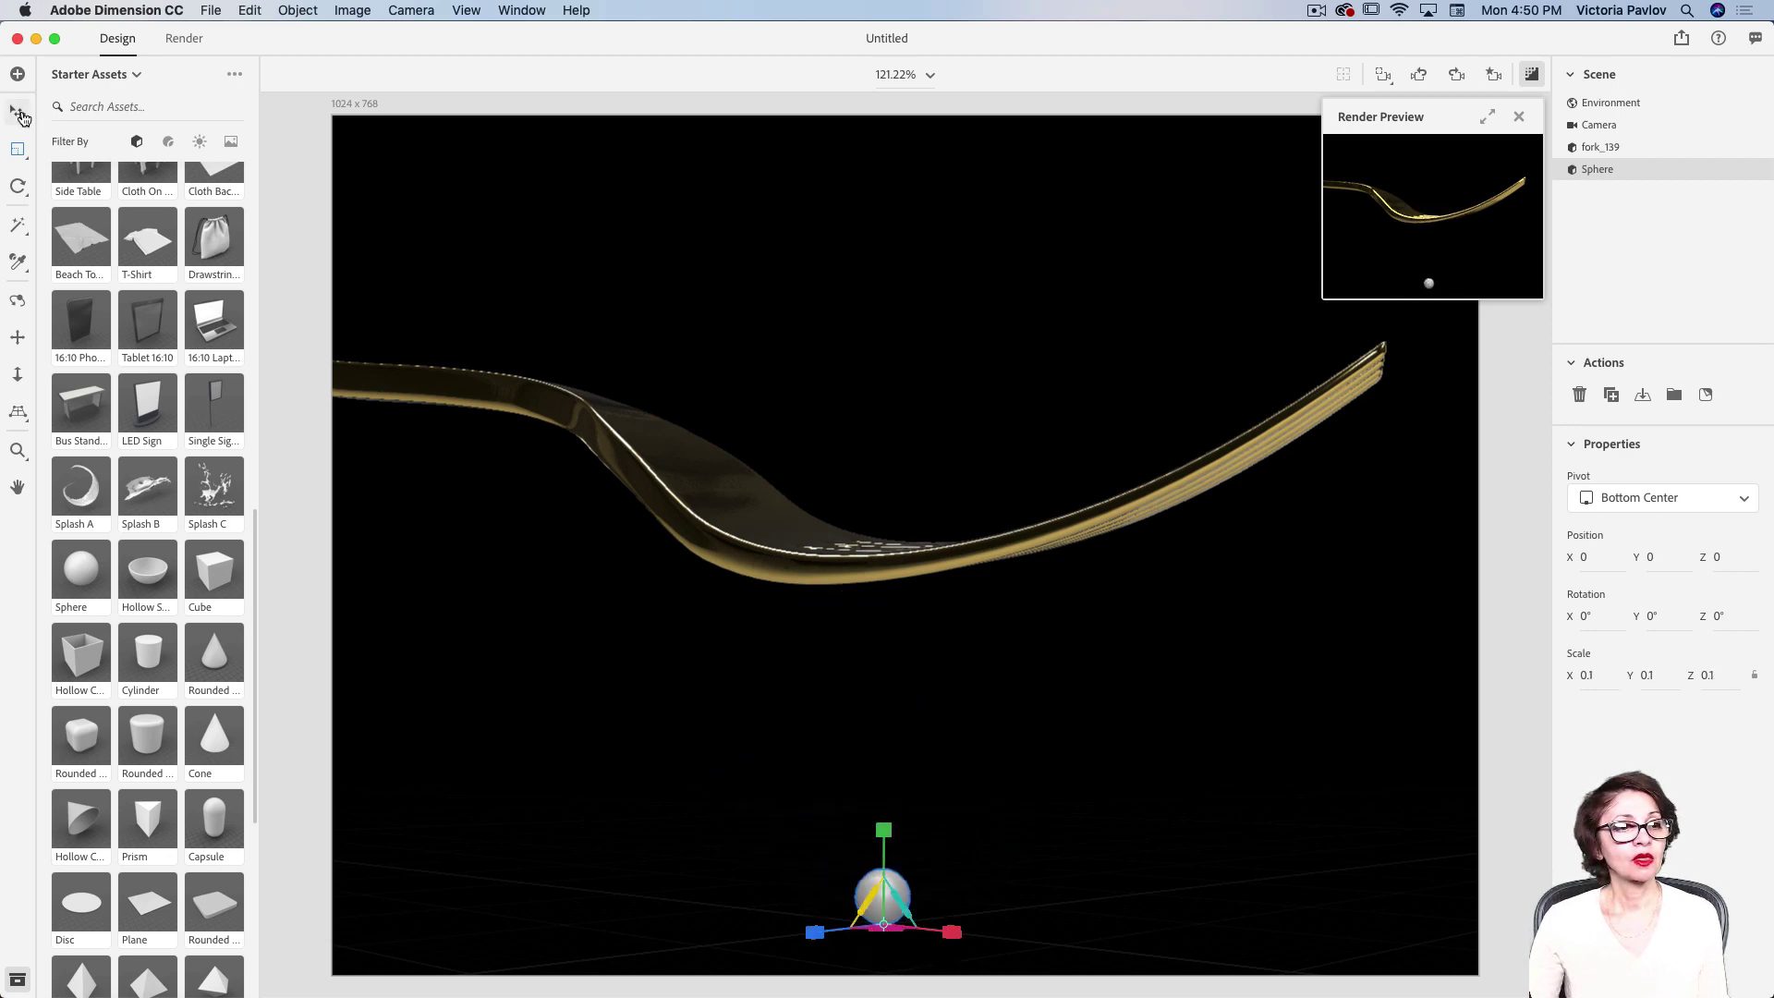
{"action": "left_click_drag", "start_coordinate": [872, 816], "coordinate": [938, 492]}
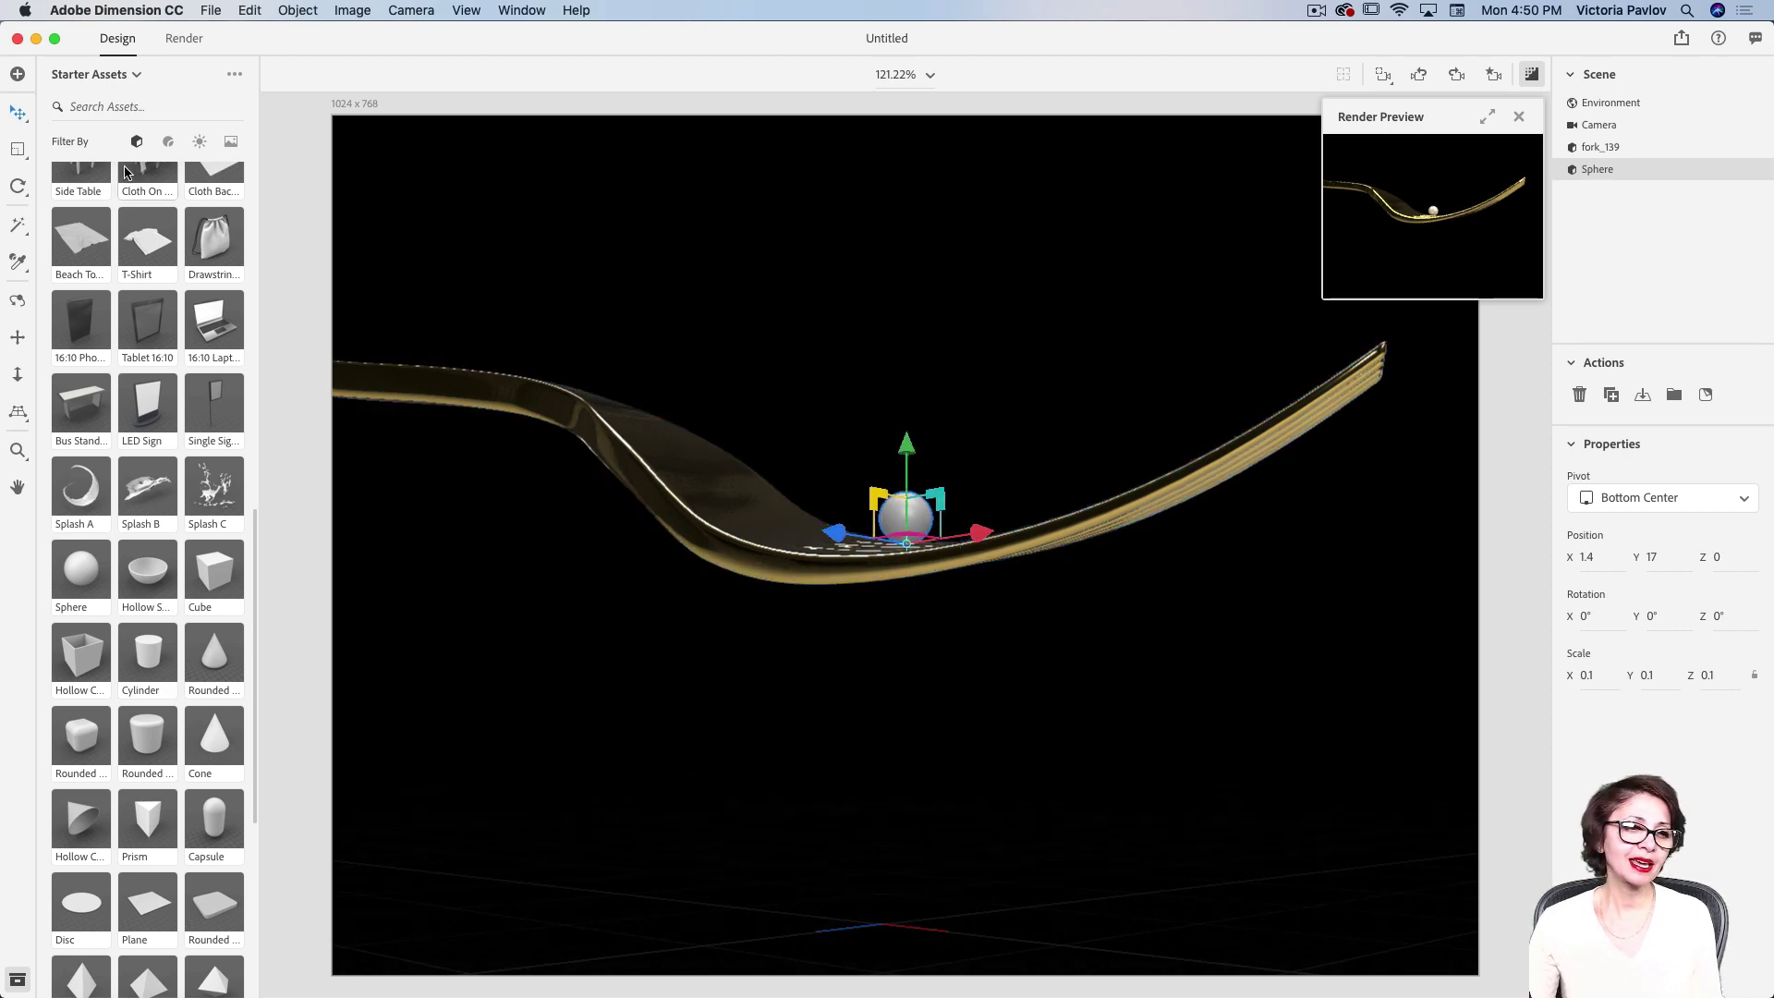
{"action": "left_click", "coordinate": [18, 149]}
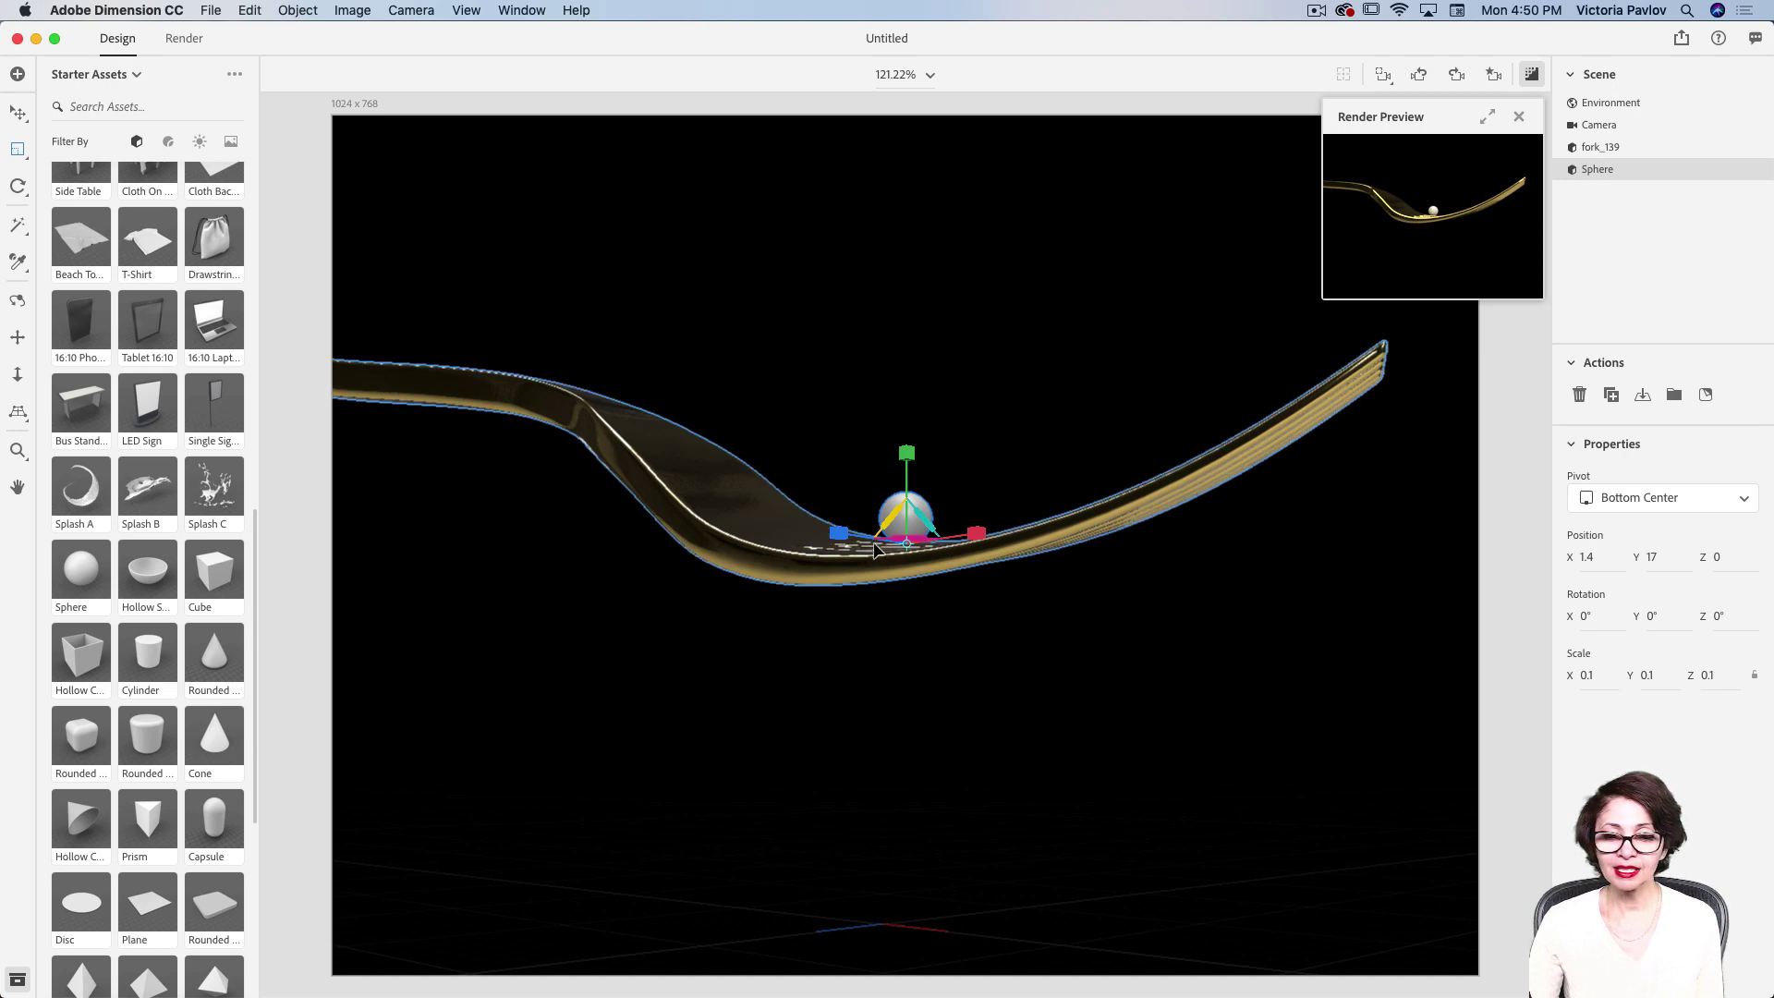
{"action": "left_click_drag", "start_coordinate": [906, 543], "coordinate": [900, 534]}
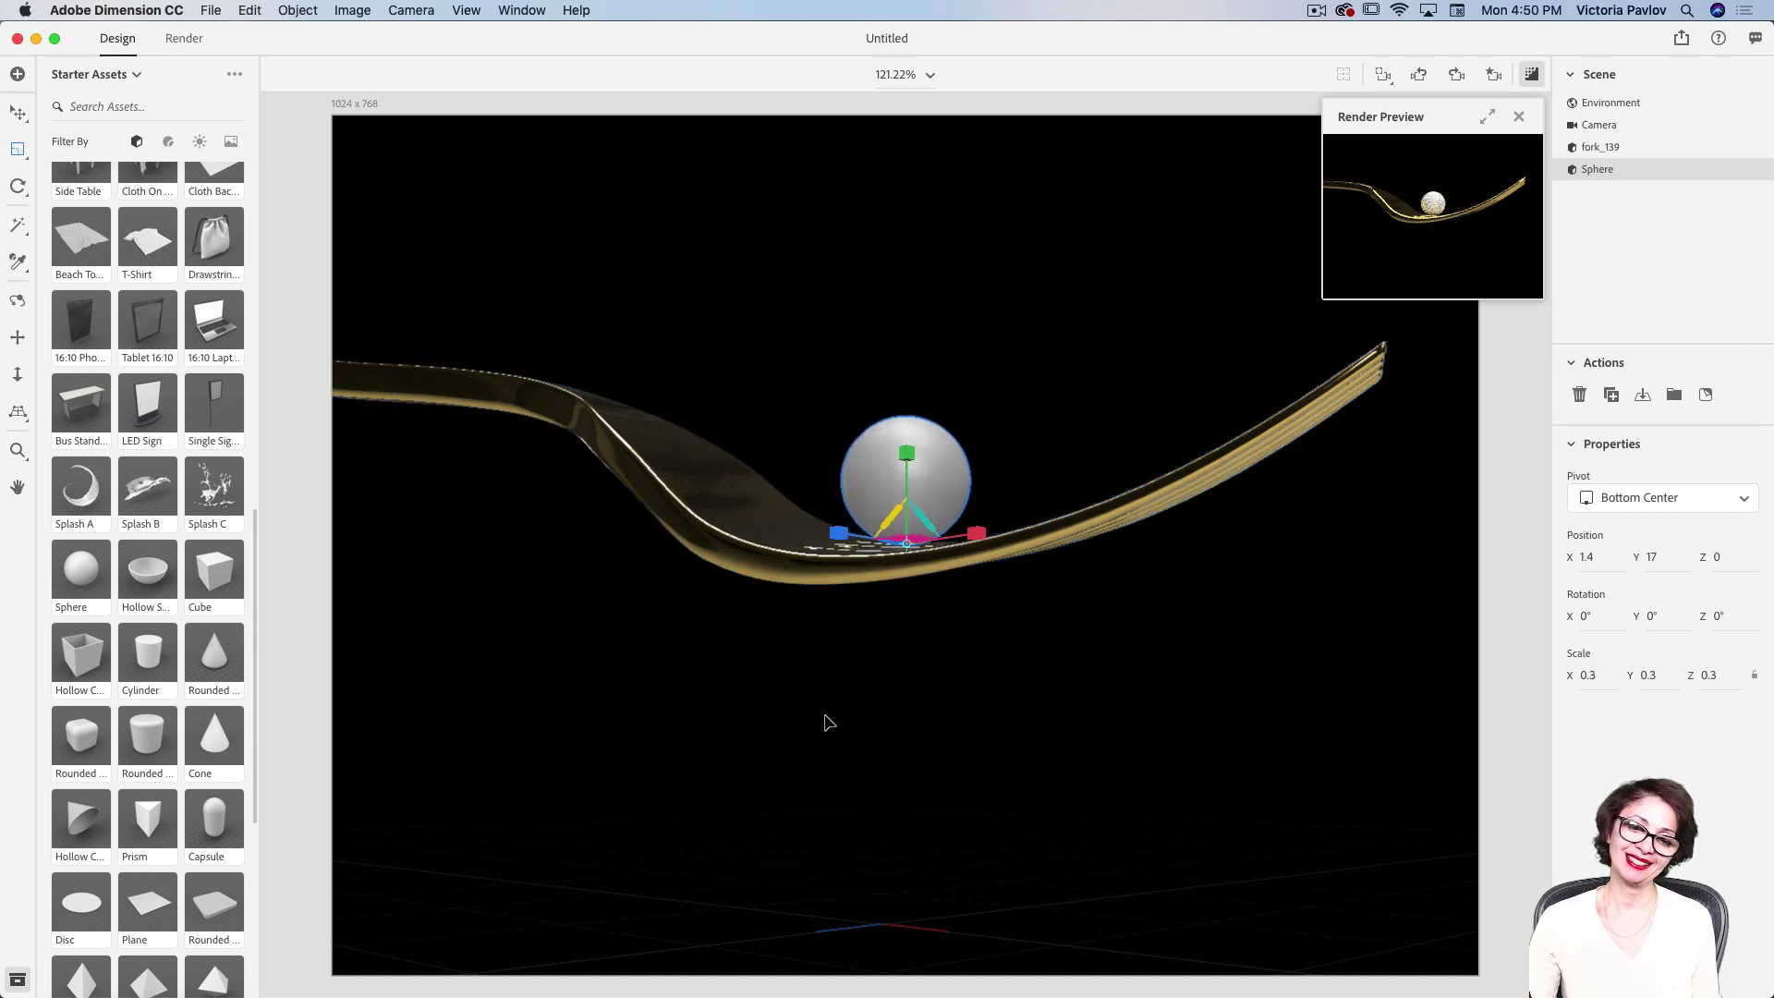
{"action": "left_click", "coordinate": [19, 114]}
{"action": "left_click_drag", "start_coordinate": [964, 533], "coordinate": [922, 543]}
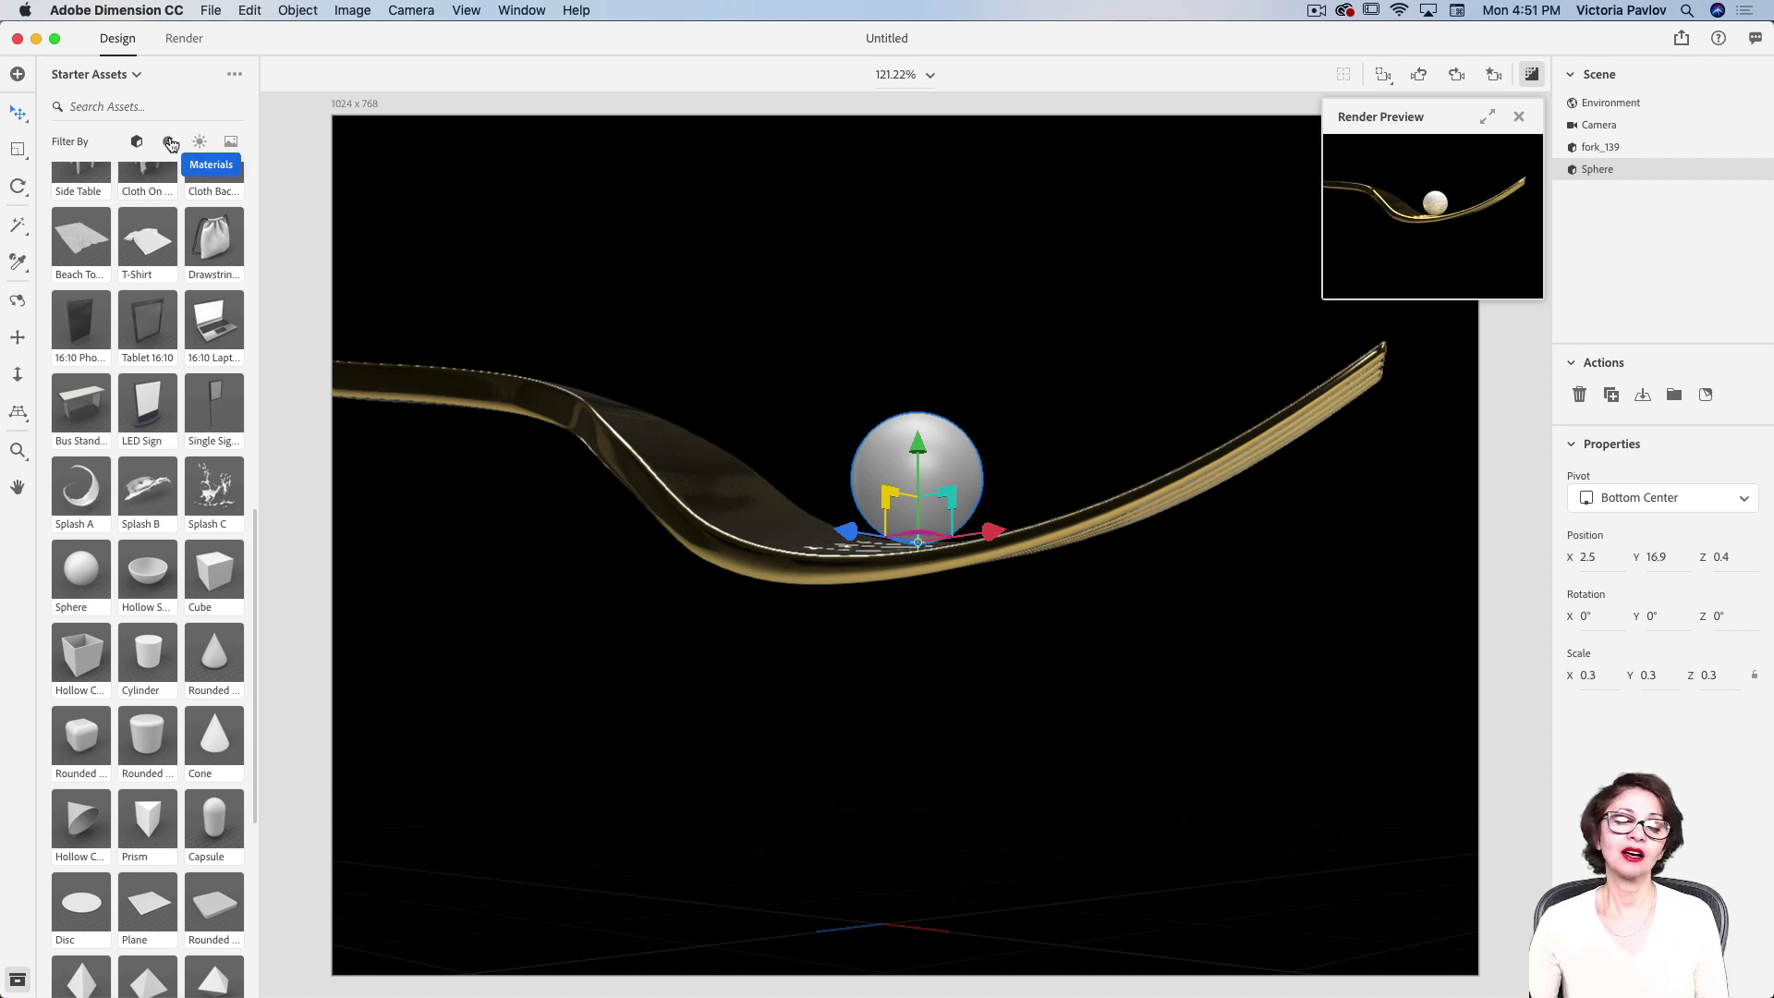
- Filter the Starter Assets to materials and display them as a list
{"action": "left_click", "coordinate": [170, 144]}
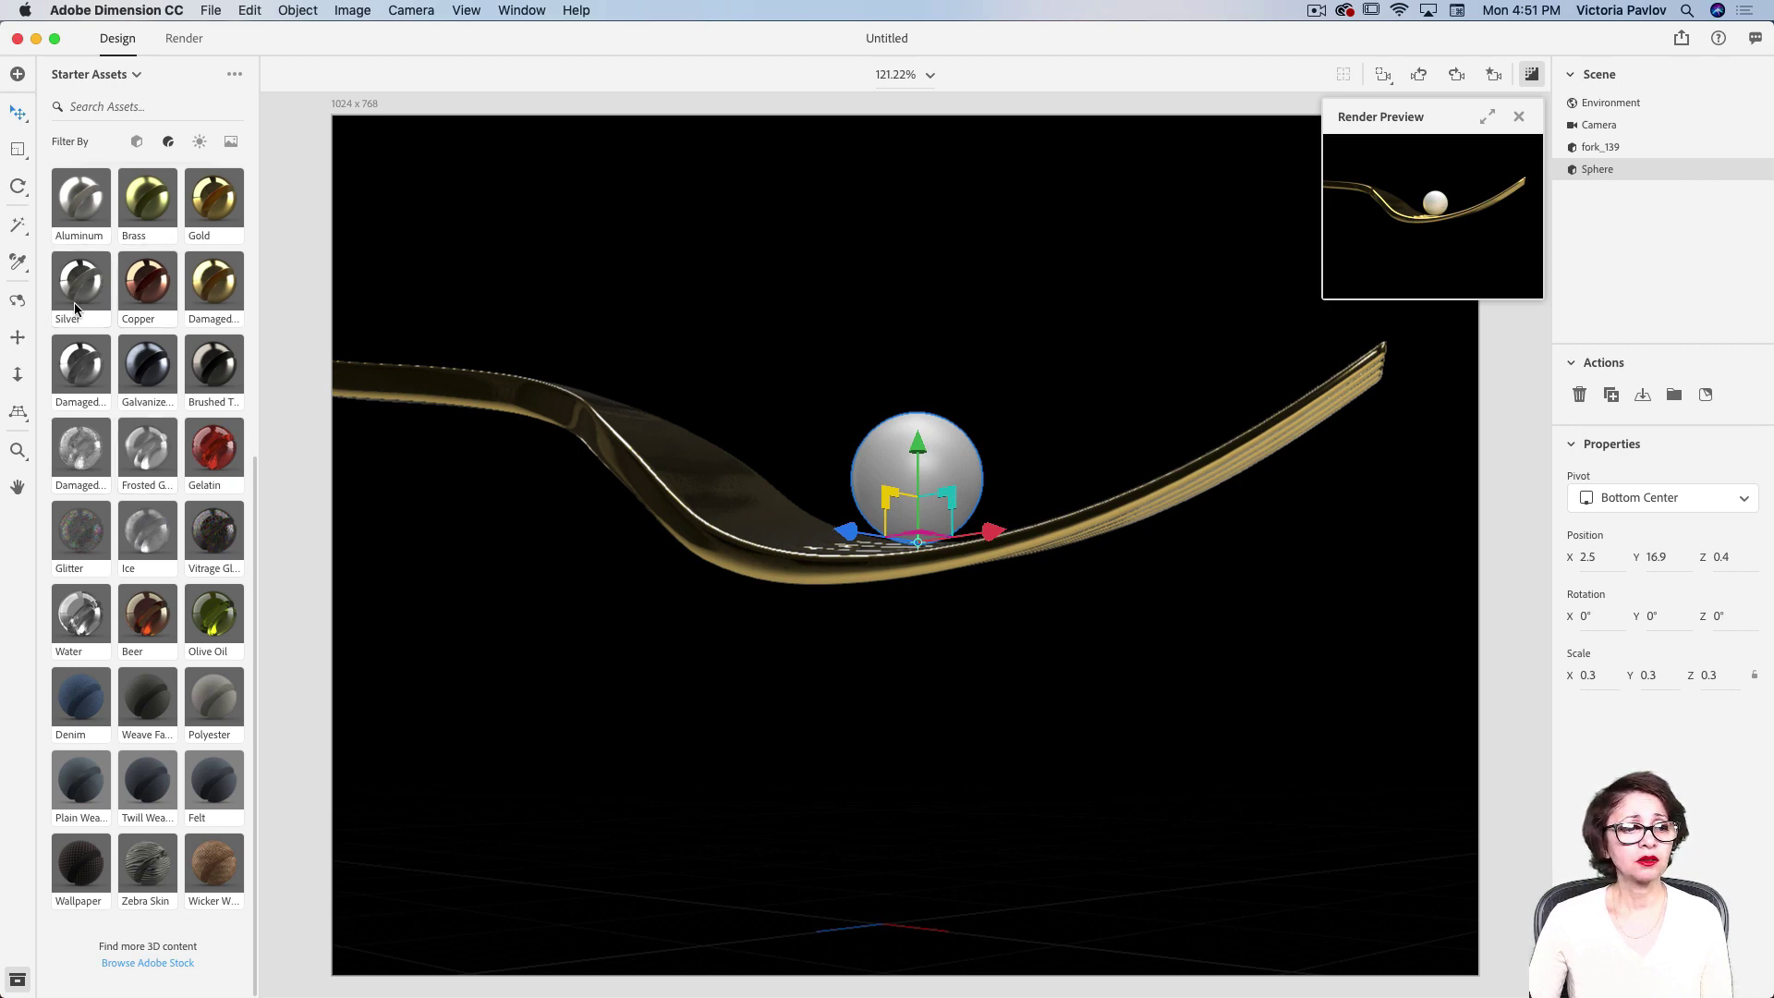
{"action": "left_click", "coordinate": [233, 74]}
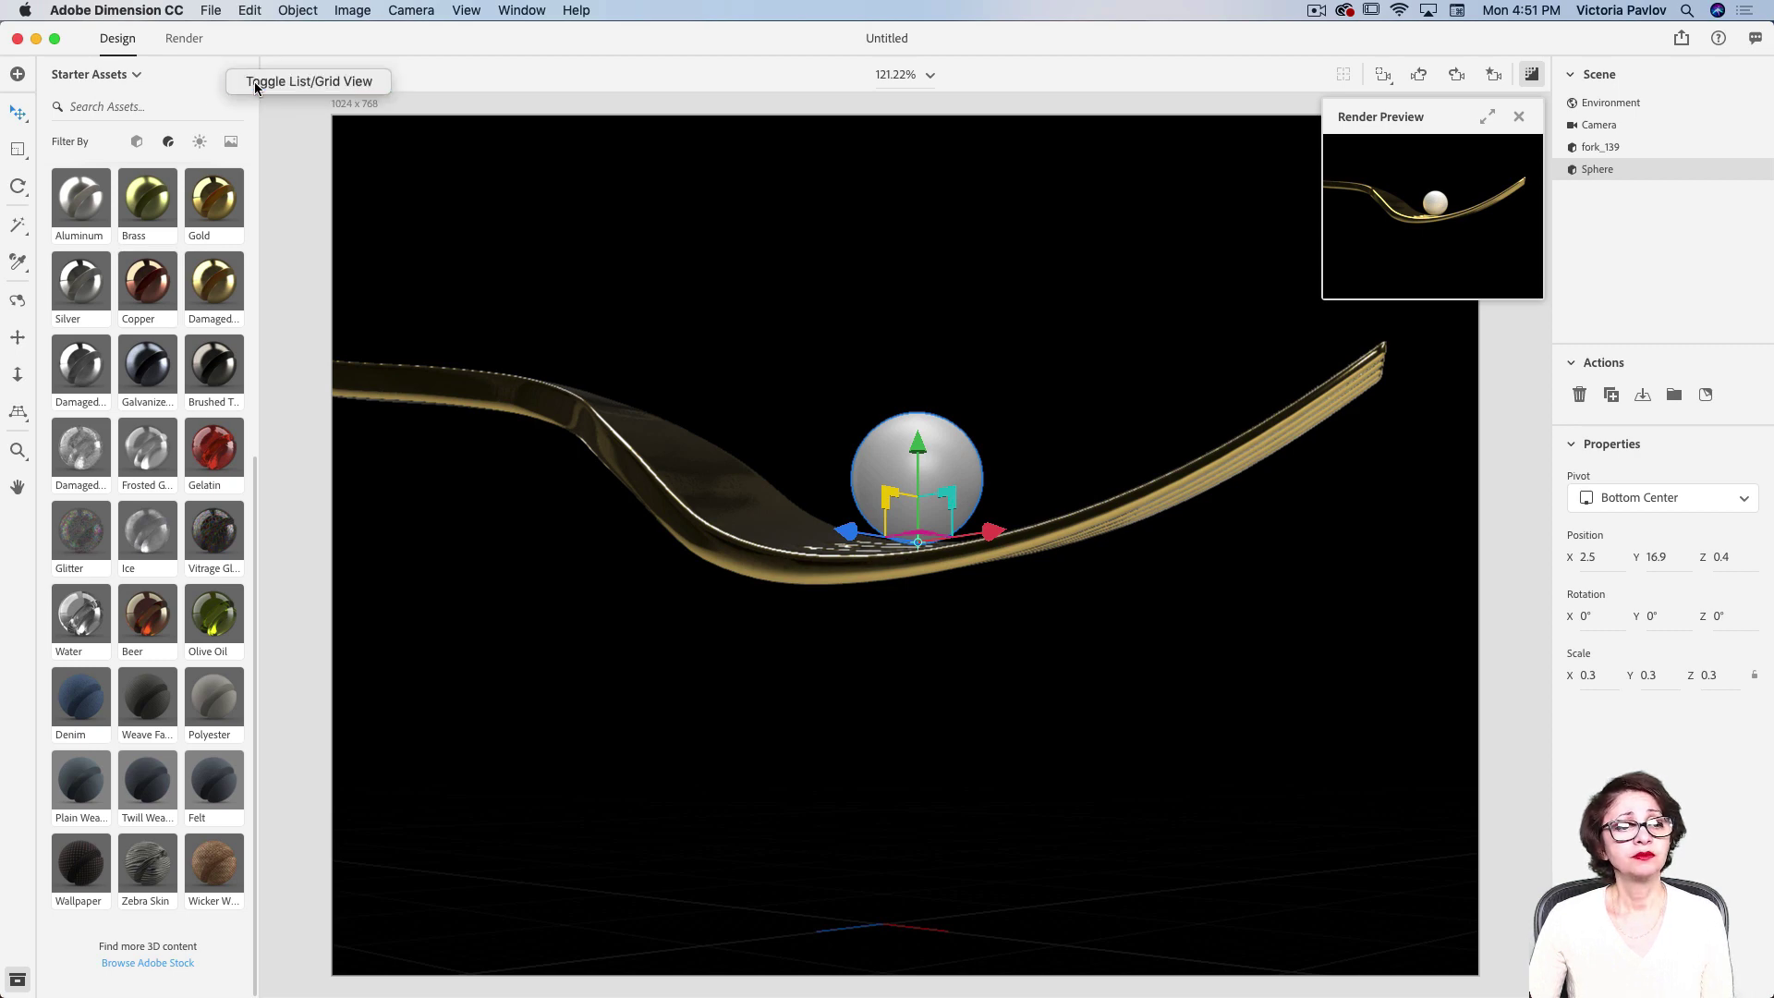
{"action": "left_click", "coordinate": [233, 83]}
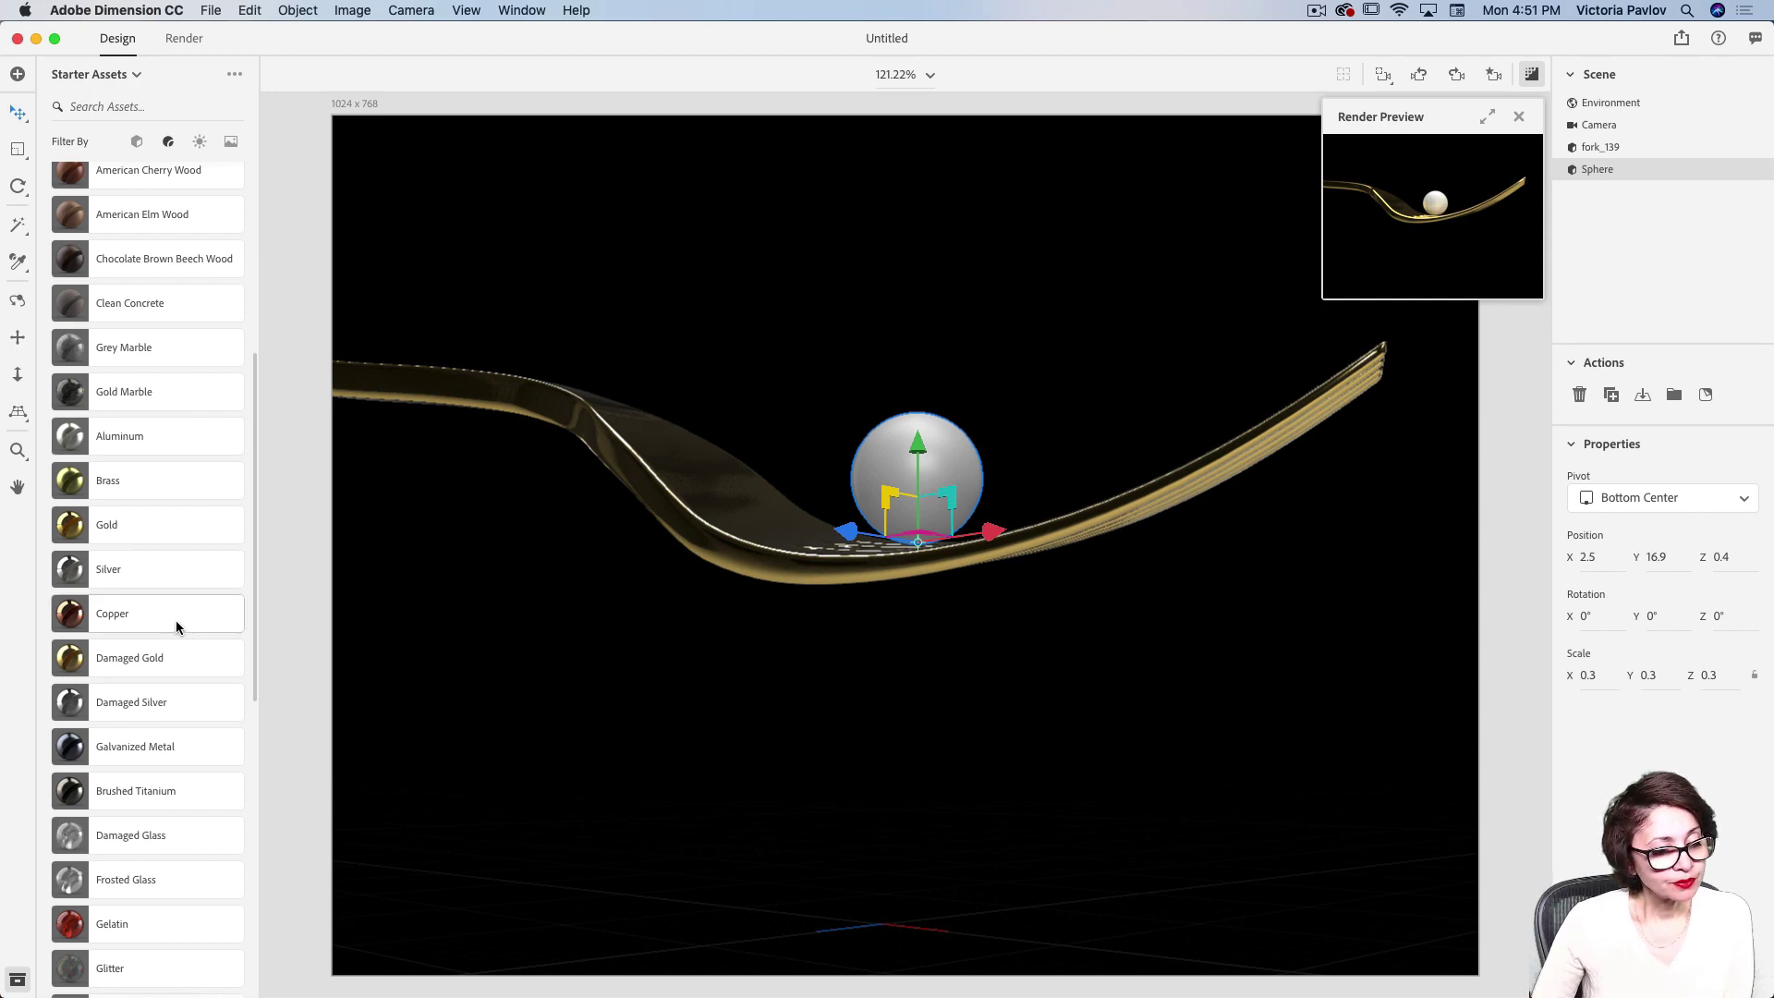
- Apply the Damaged Glass material to the sphere and switch the Starter Assets back to grid view
{"action": "left_click", "coordinate": [122, 835]}
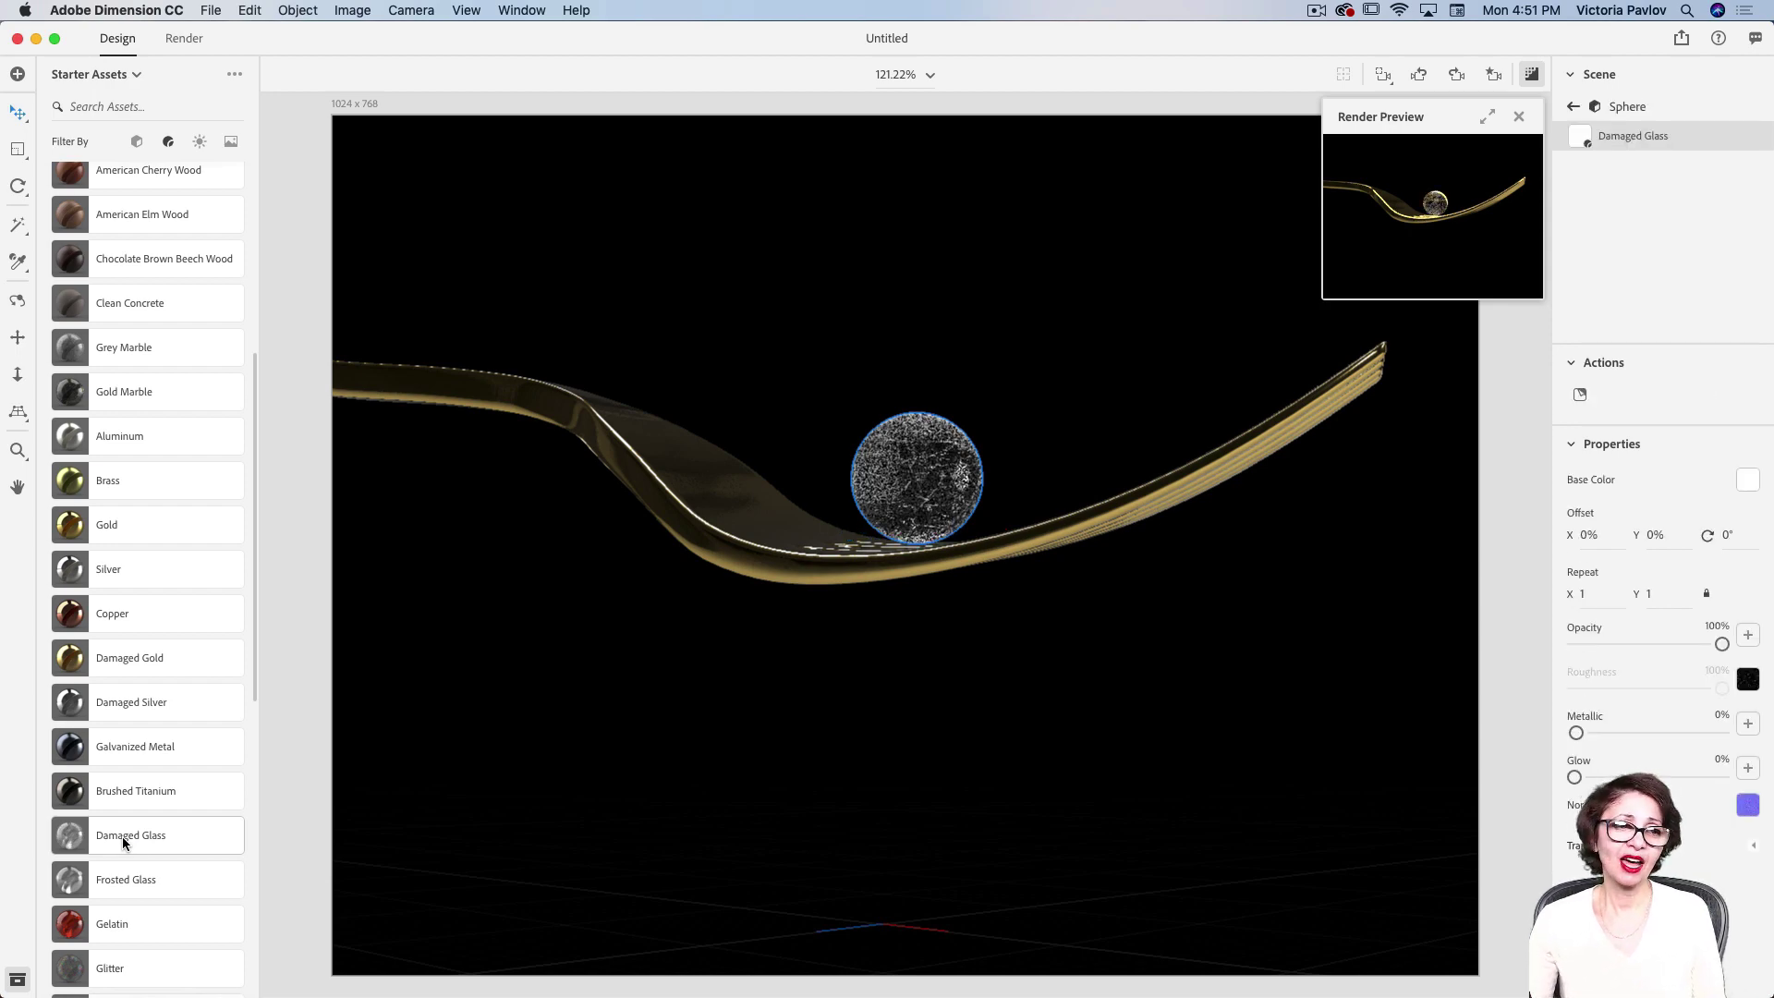
{"action": "left_click", "coordinate": [232, 75]}
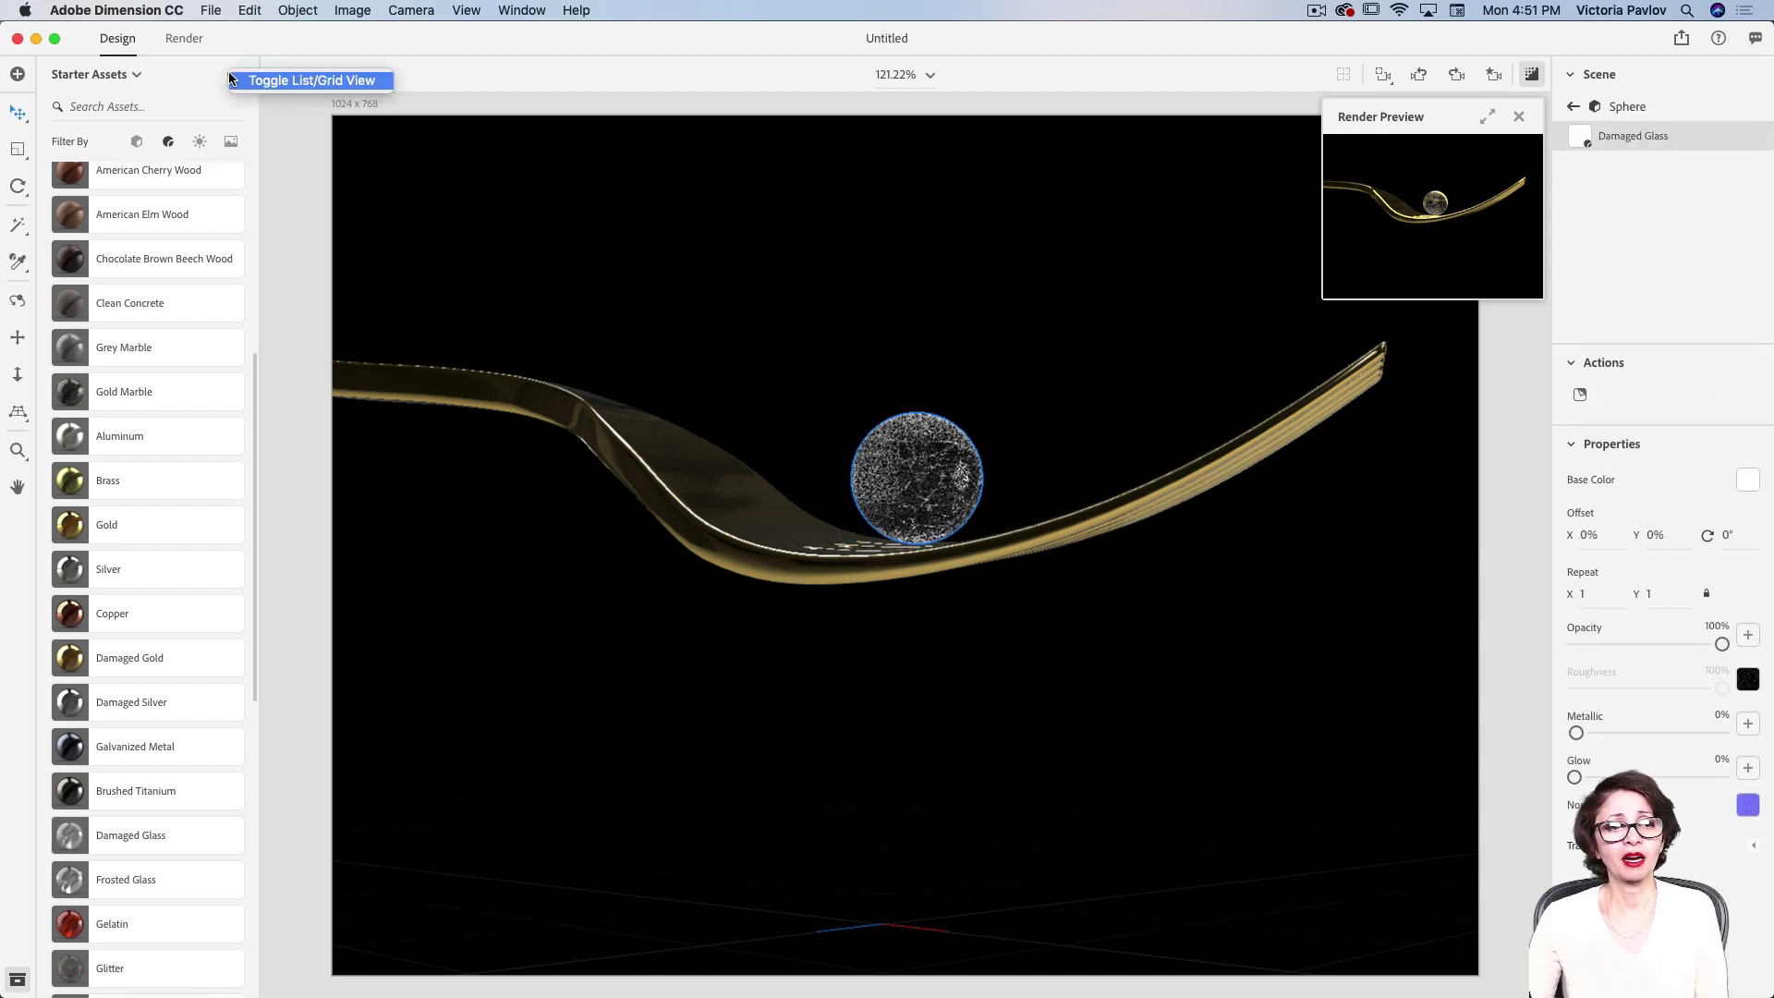
{"action": "left_click", "coordinate": [248, 80]}
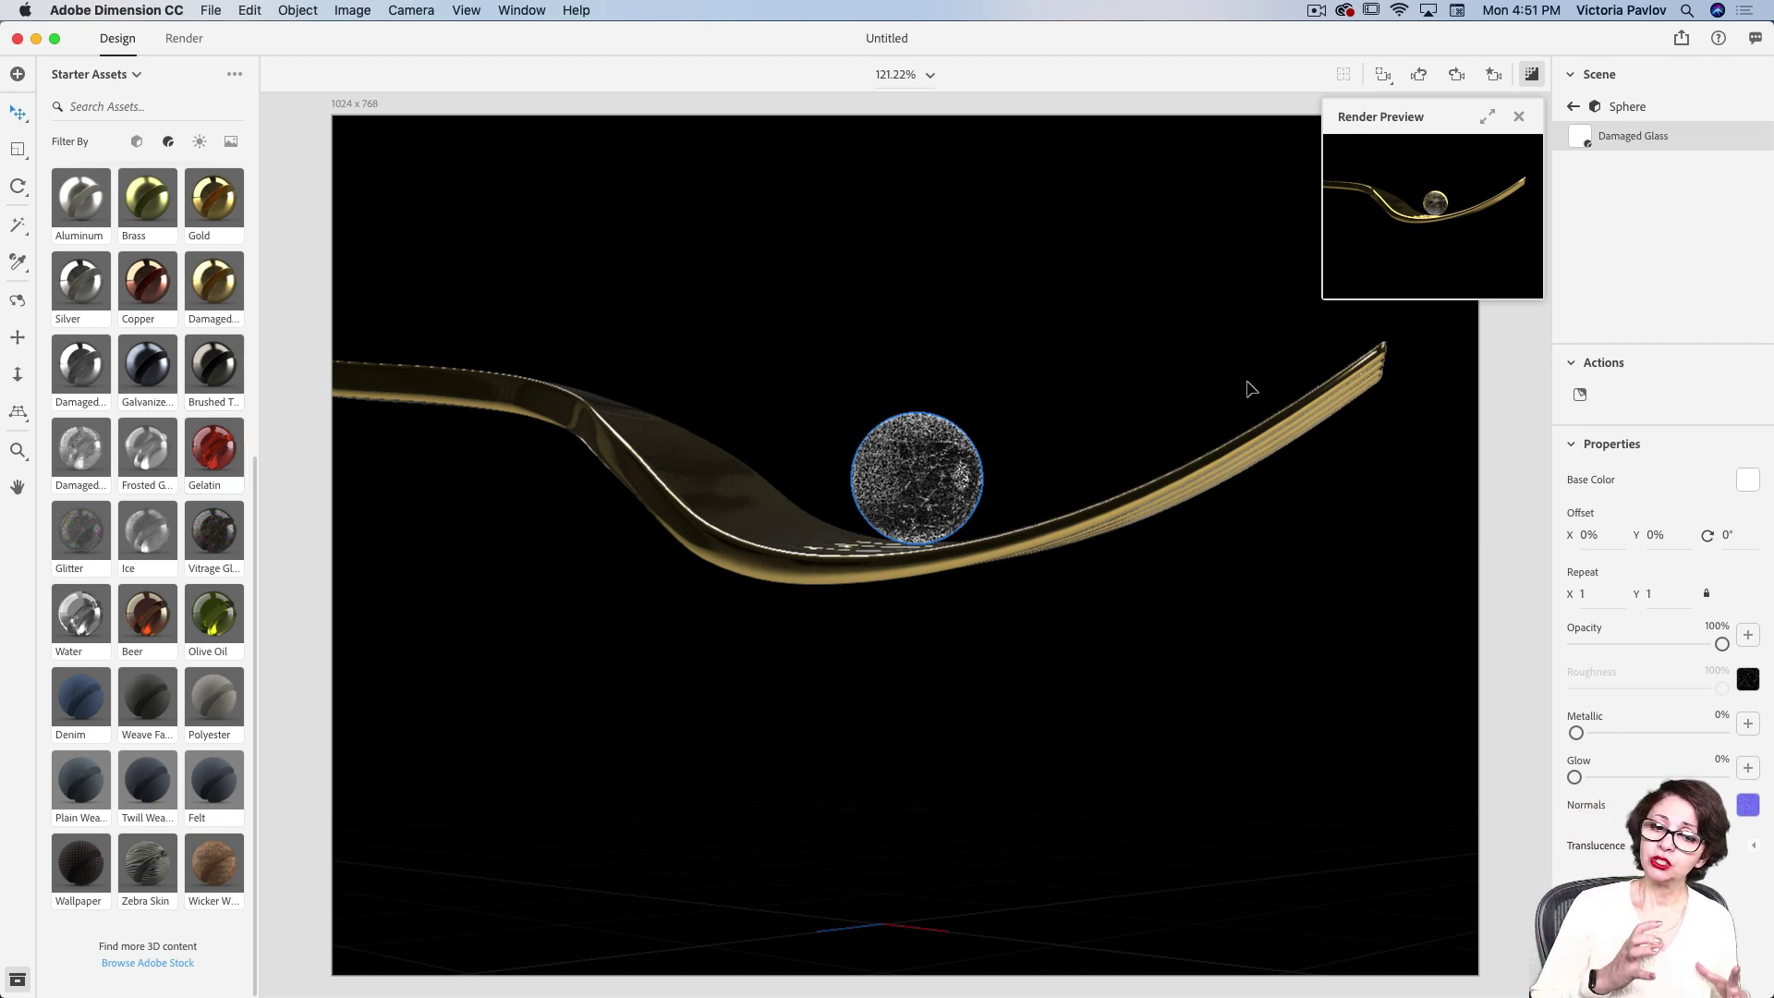
- Examine the glass sphere and gold fork in an enlarged render preview, then restore the preview to its small size
{"action": "scroll", "coordinate": [1251, 388], "scroll_direction": "down", "scroll_amount": 5}
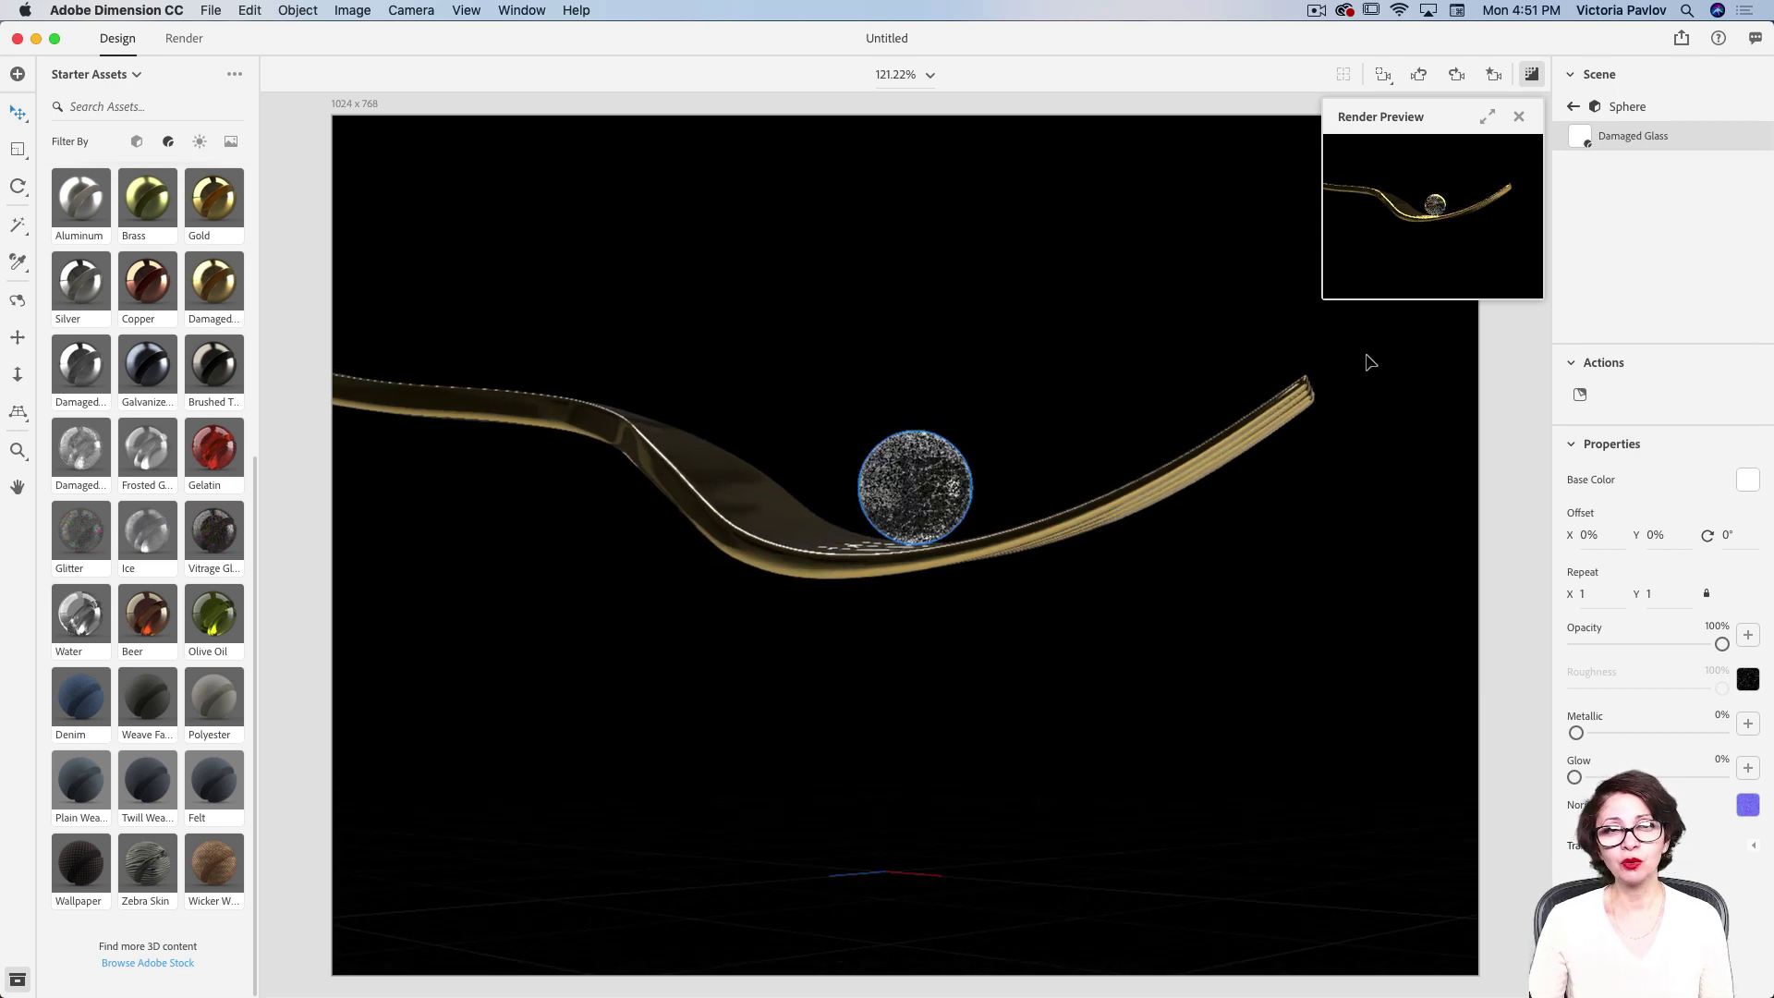
{"action": "left_click", "coordinate": [1490, 114]}
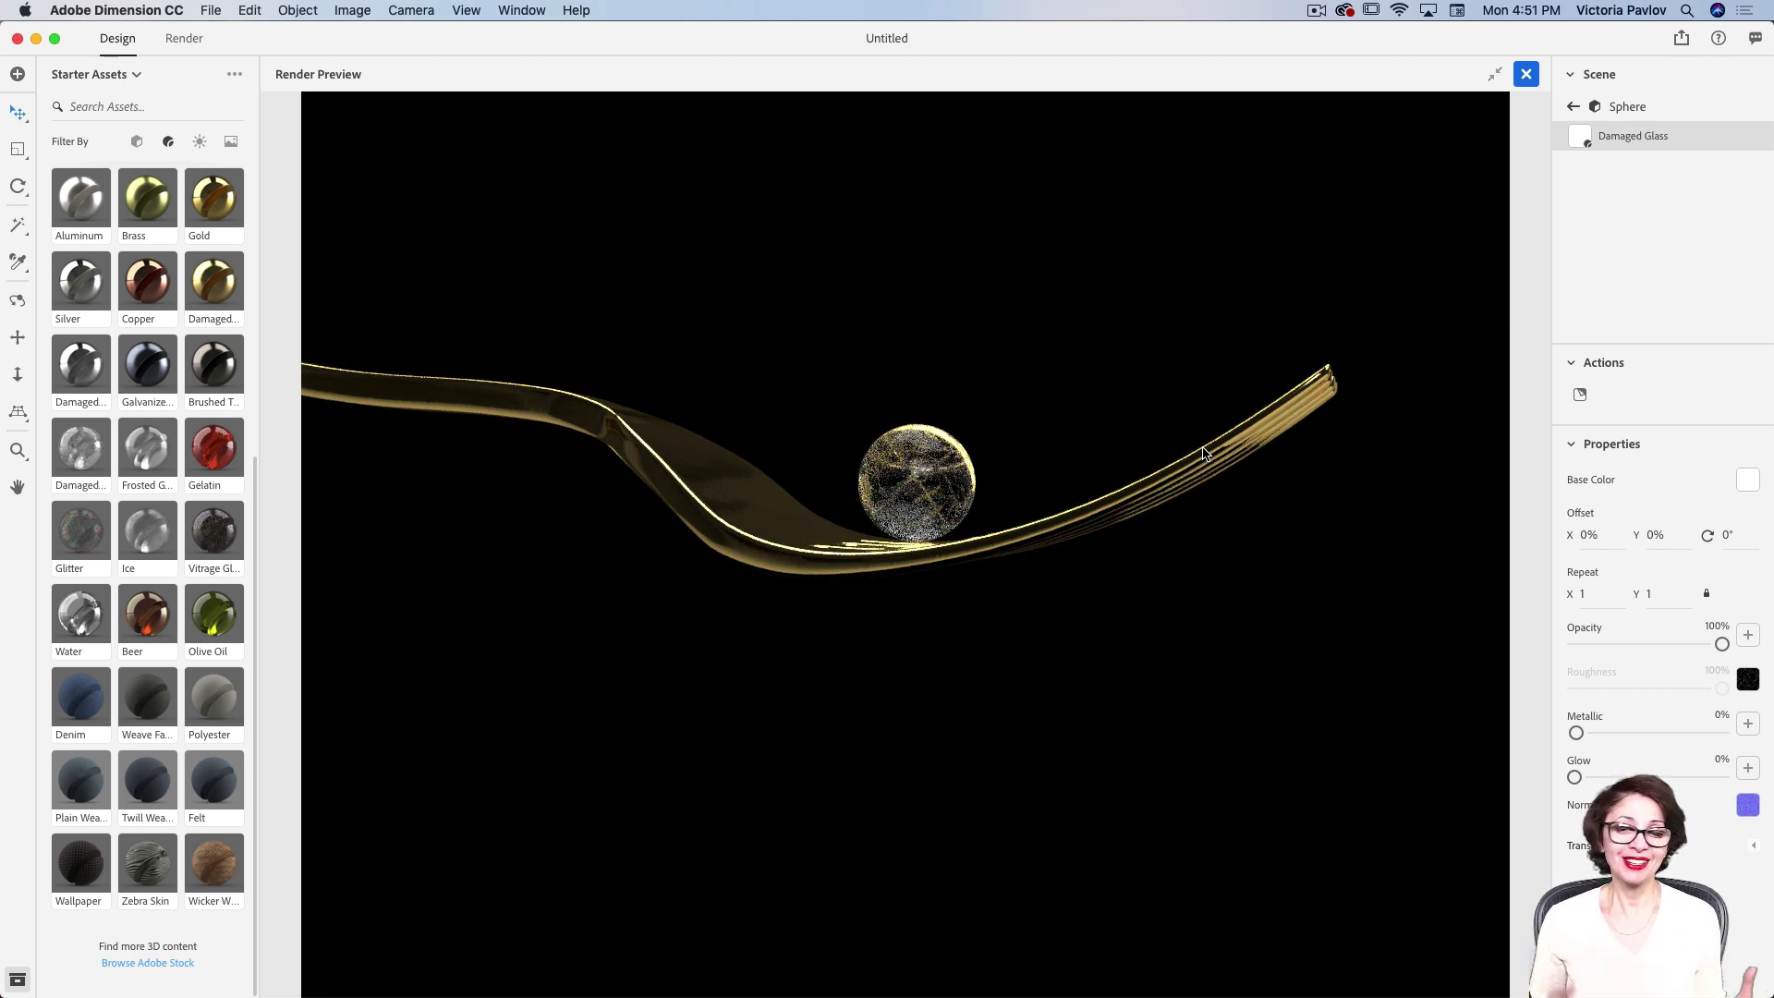
{"action": "left_click", "coordinate": [1494, 73]}
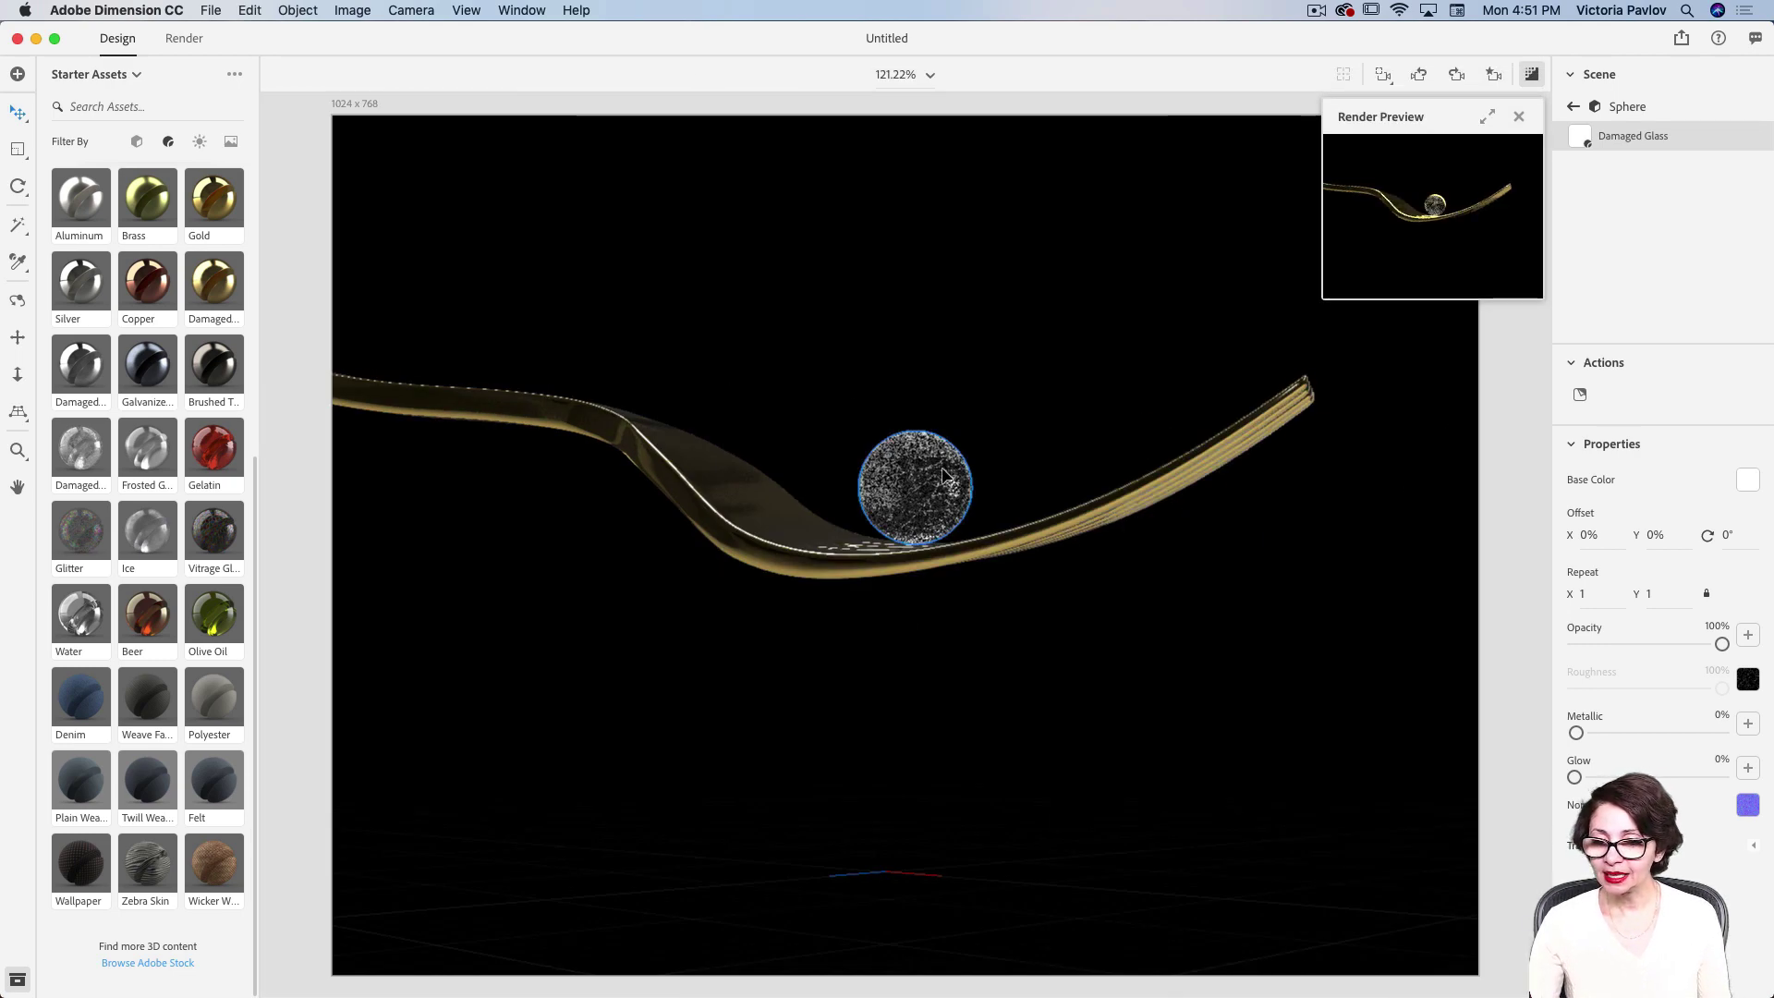
- Try to duplicate the sphere with the copy widened to scale X 0.9, Y 0.3, Z 0.9, and undo it
{"action": "left_click", "coordinate": [18, 151]}
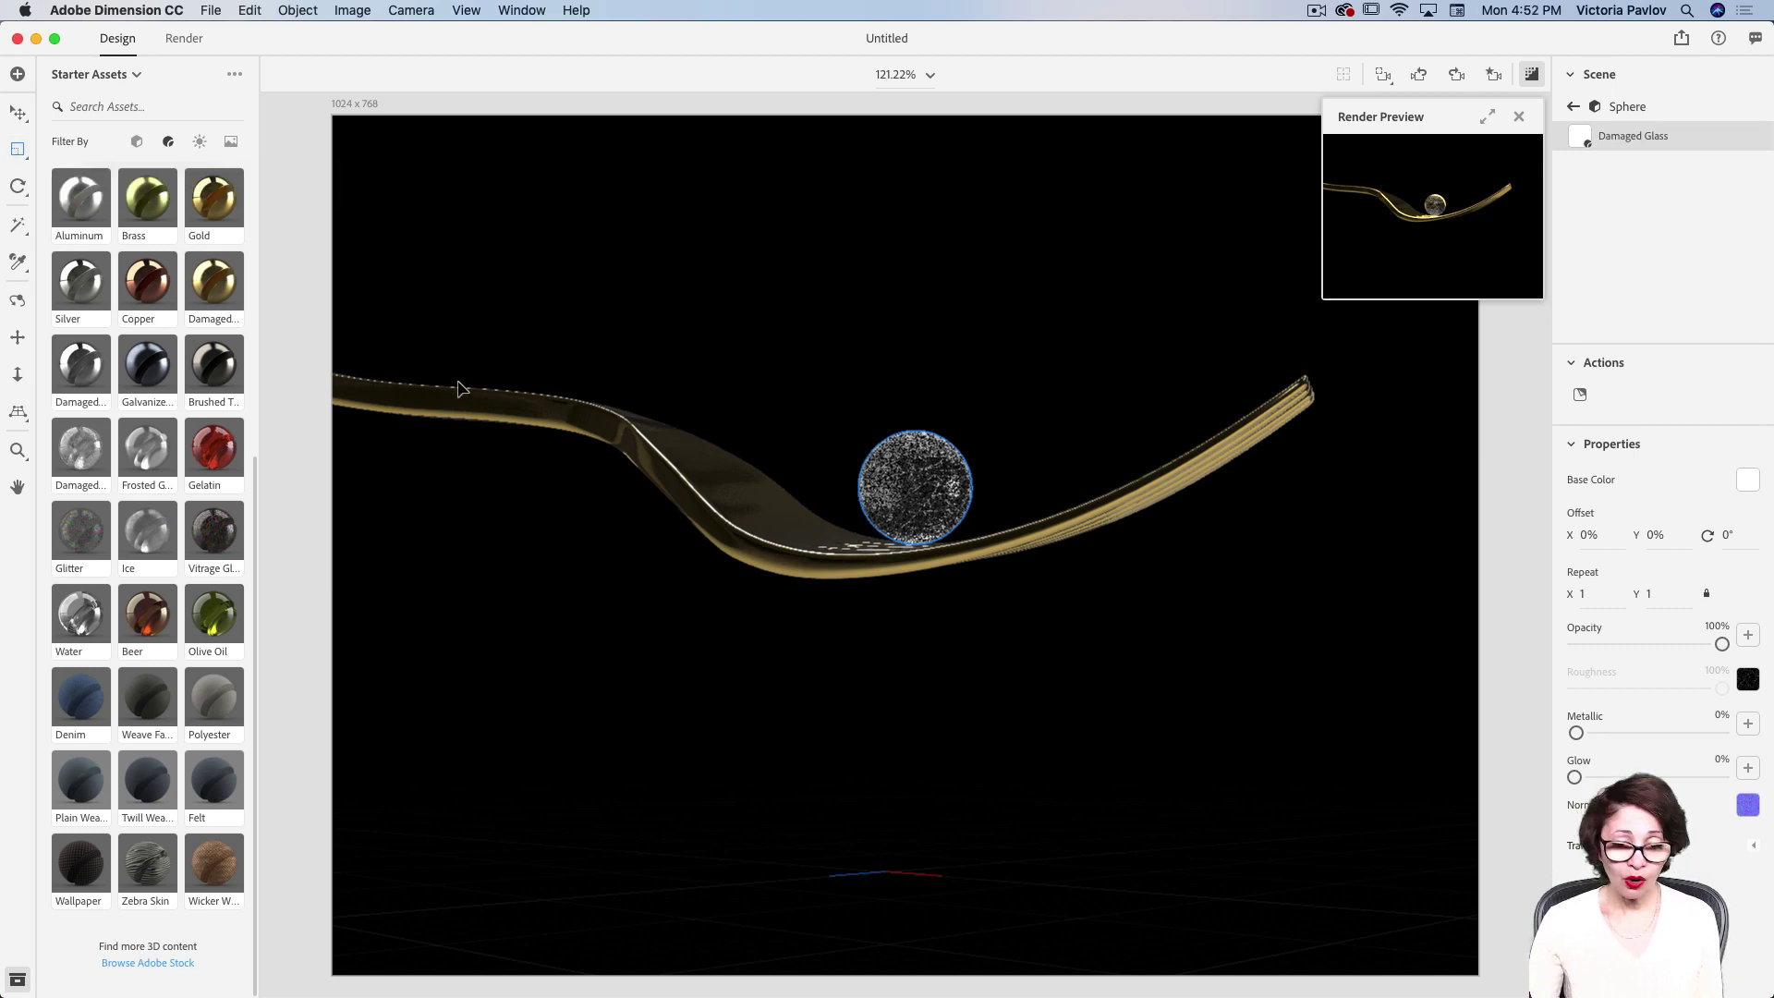
{"action": "left_click", "coordinate": [941, 508]}
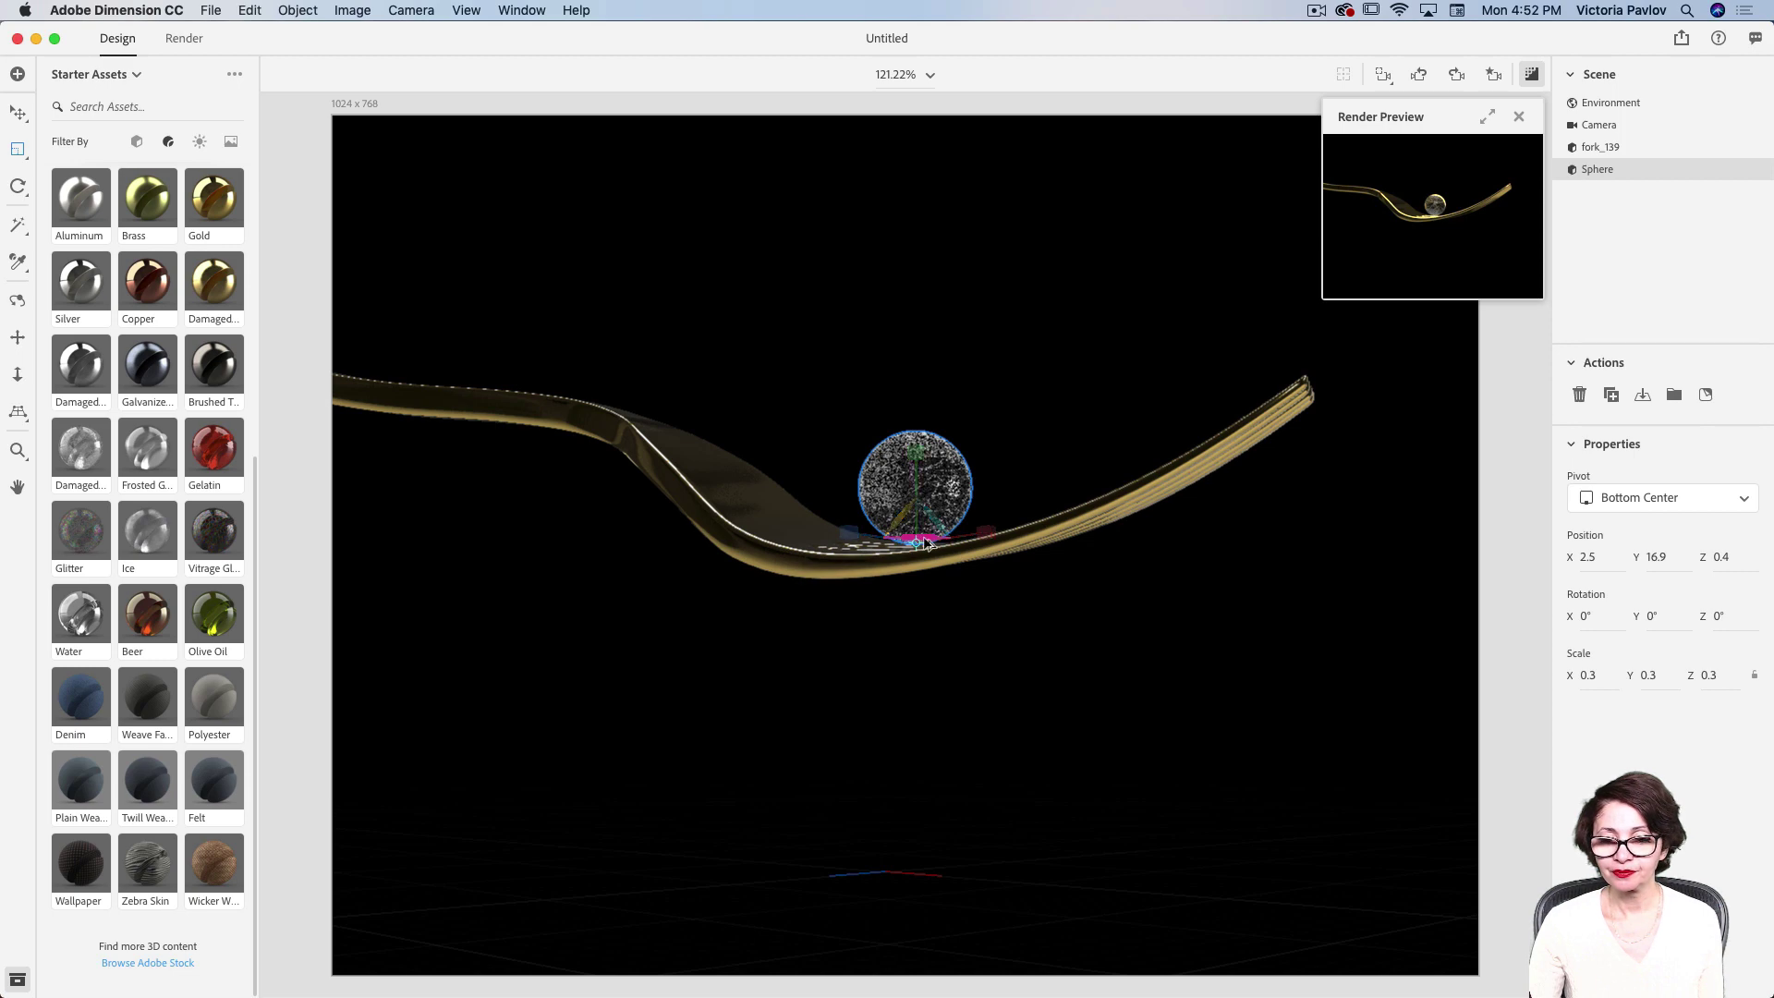
{"action": "left_click_drag", "start_coordinate": [940, 553], "coordinate": [942, 555]}
{"action": "key", "text": "super+d"}
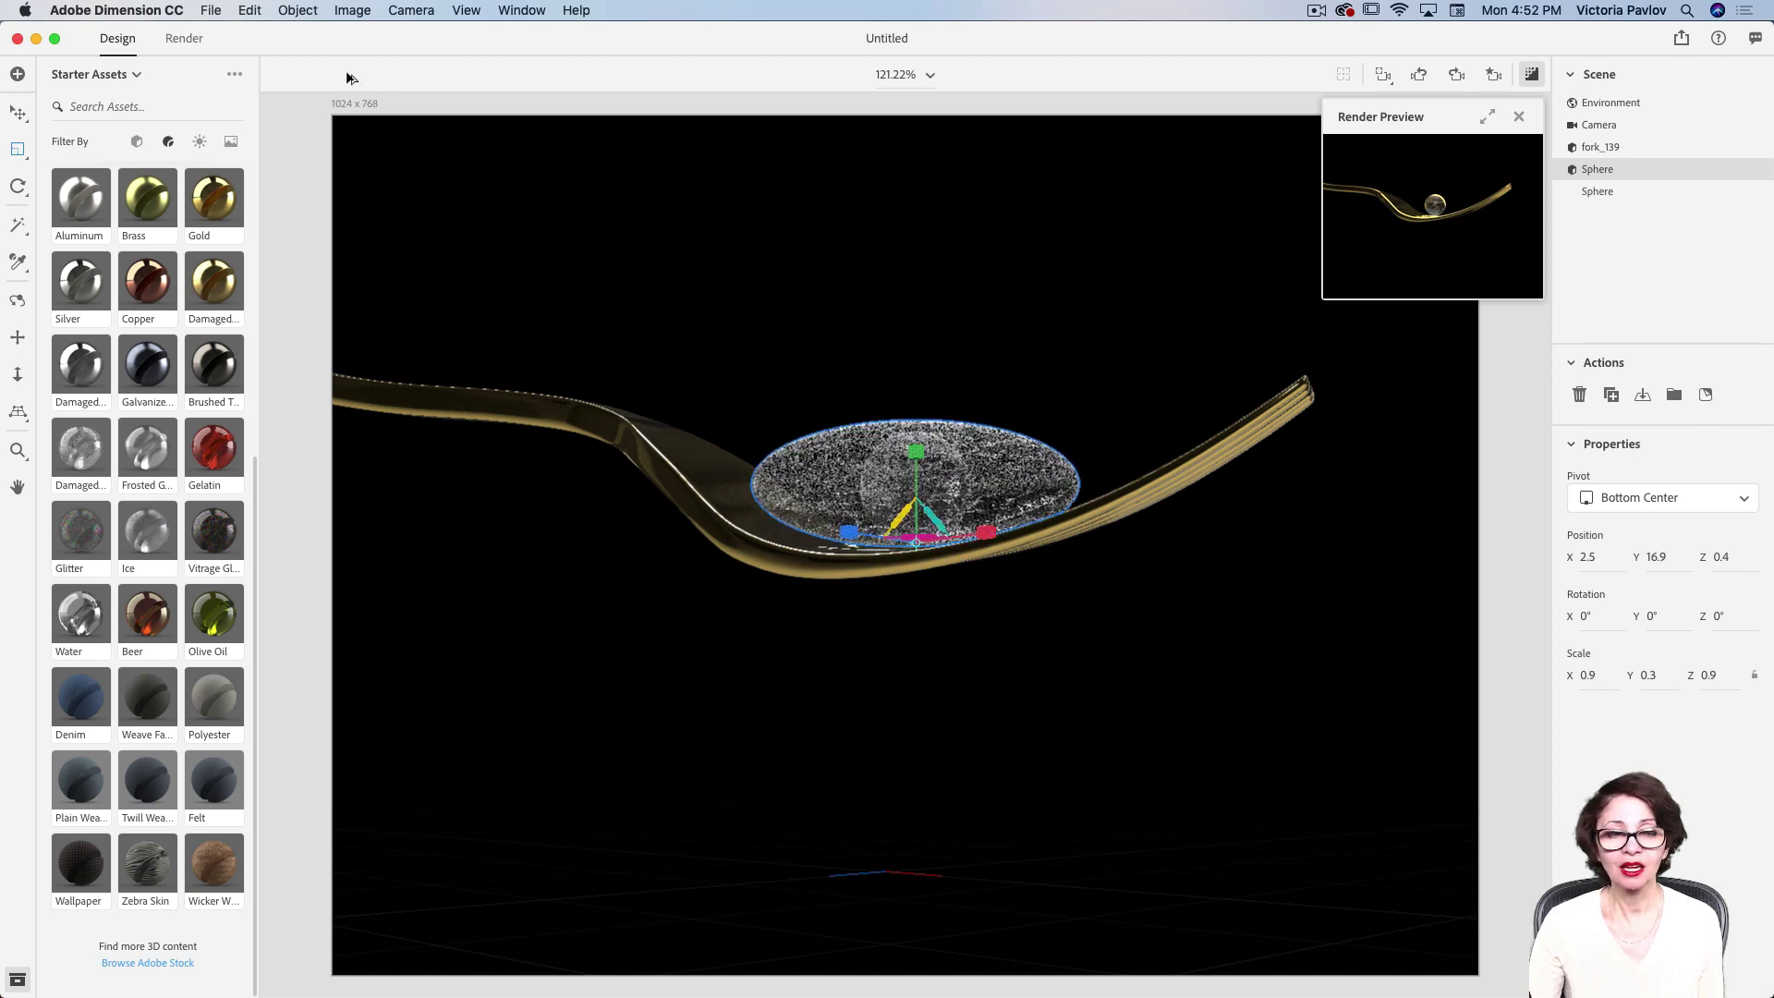
{"action": "left_click", "coordinate": [248, 12]}
{"action": "left_click", "coordinate": [277, 32]}
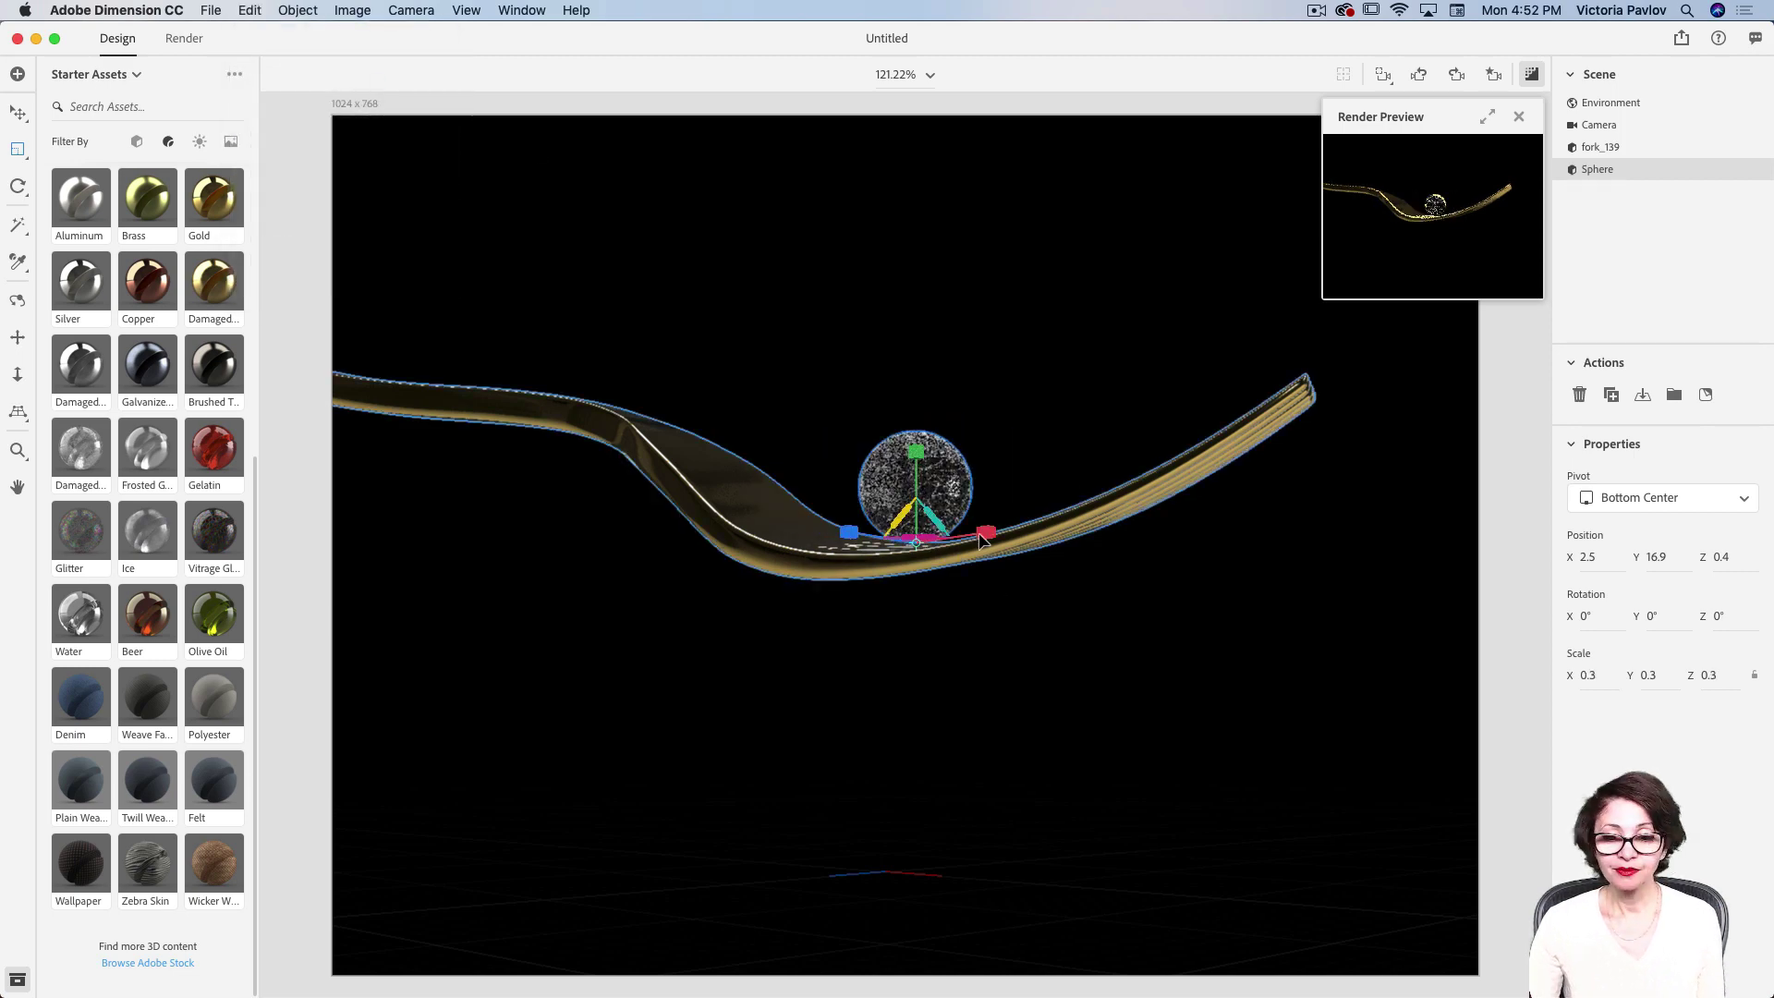
- Place a copy of the glass sphere at about X -3.7, Y 16.9, Z -4 and check it in the enlarged render preview
{"action": "key", "text": "v"}
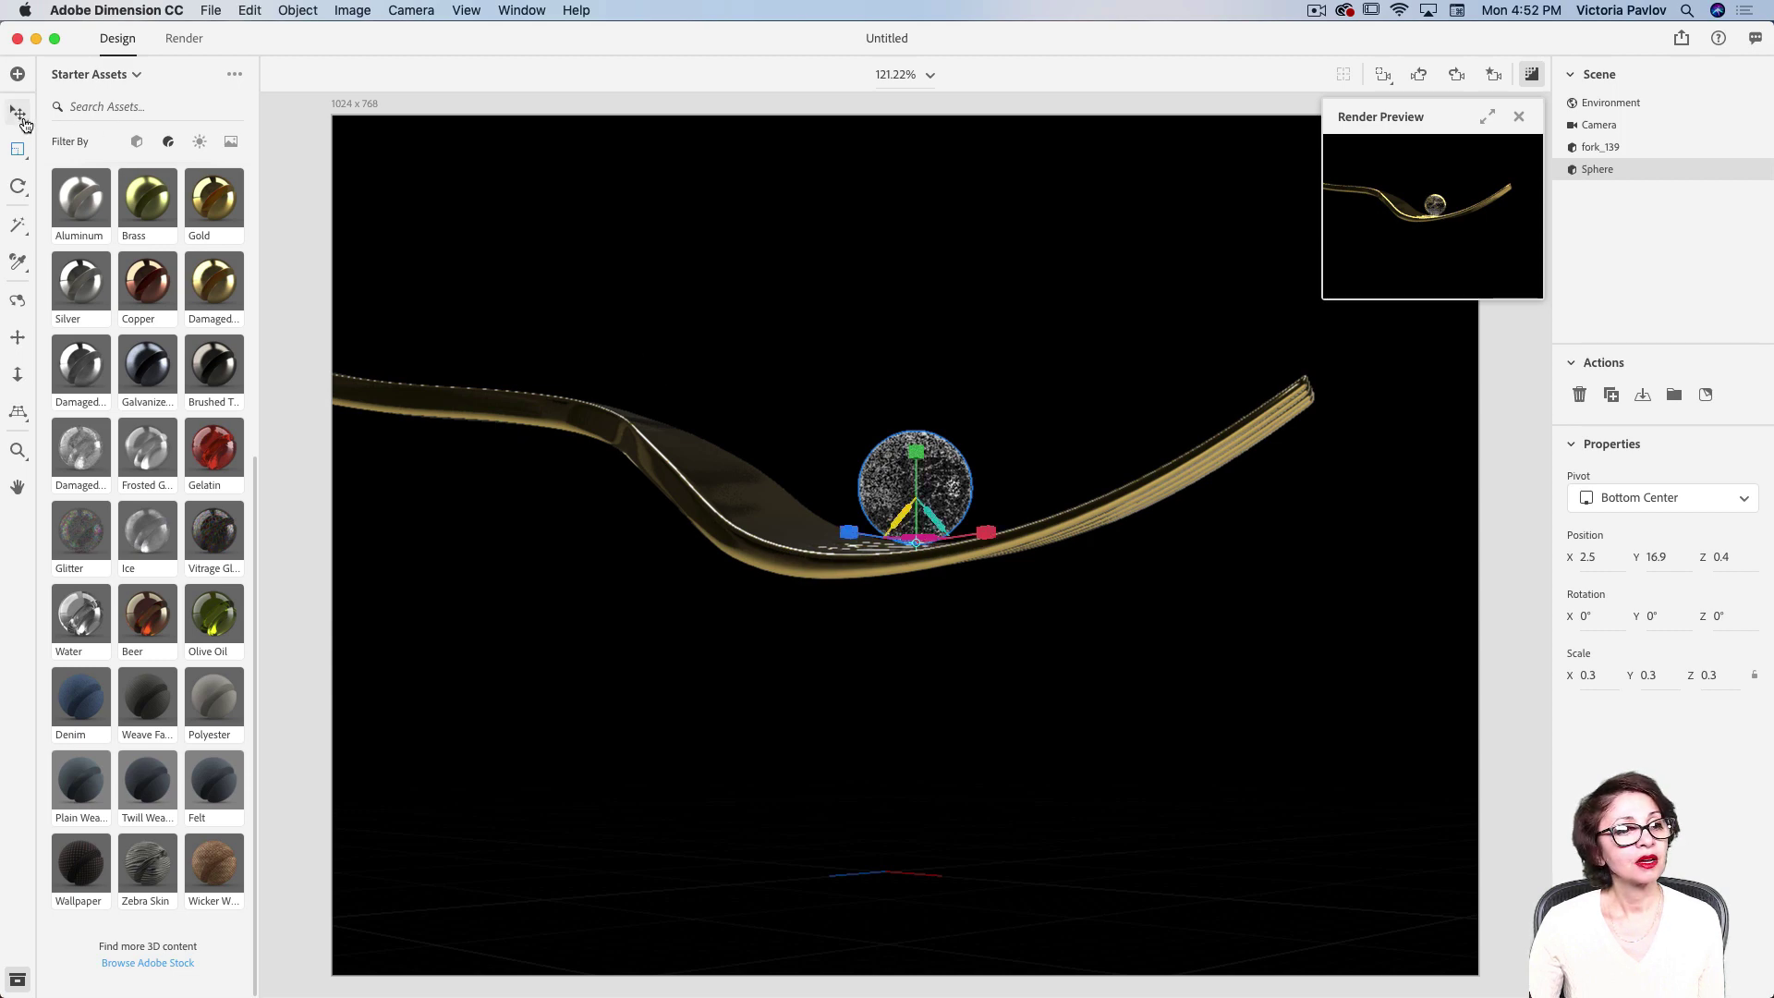
{"action": "mouse_move", "coordinate": [941, 536]}
{"action": "left_mouse_down"}
{"action": "mouse_move", "coordinate": [924, 541]}
{"action": "mouse_move", "coordinate": [981, 575]}
{"action": "mouse_move", "coordinate": [901, 554]}
{"action": "mouse_move", "coordinate": [1030, 528]}
{"action": "mouse_move", "coordinate": [932, 534]}
{"action": "left_mouse_up"}
{"action": "left_click", "coordinate": [817, 569]}
{"action": "left_click_drag", "start_coordinate": [792, 548], "coordinate": [831, 521]}
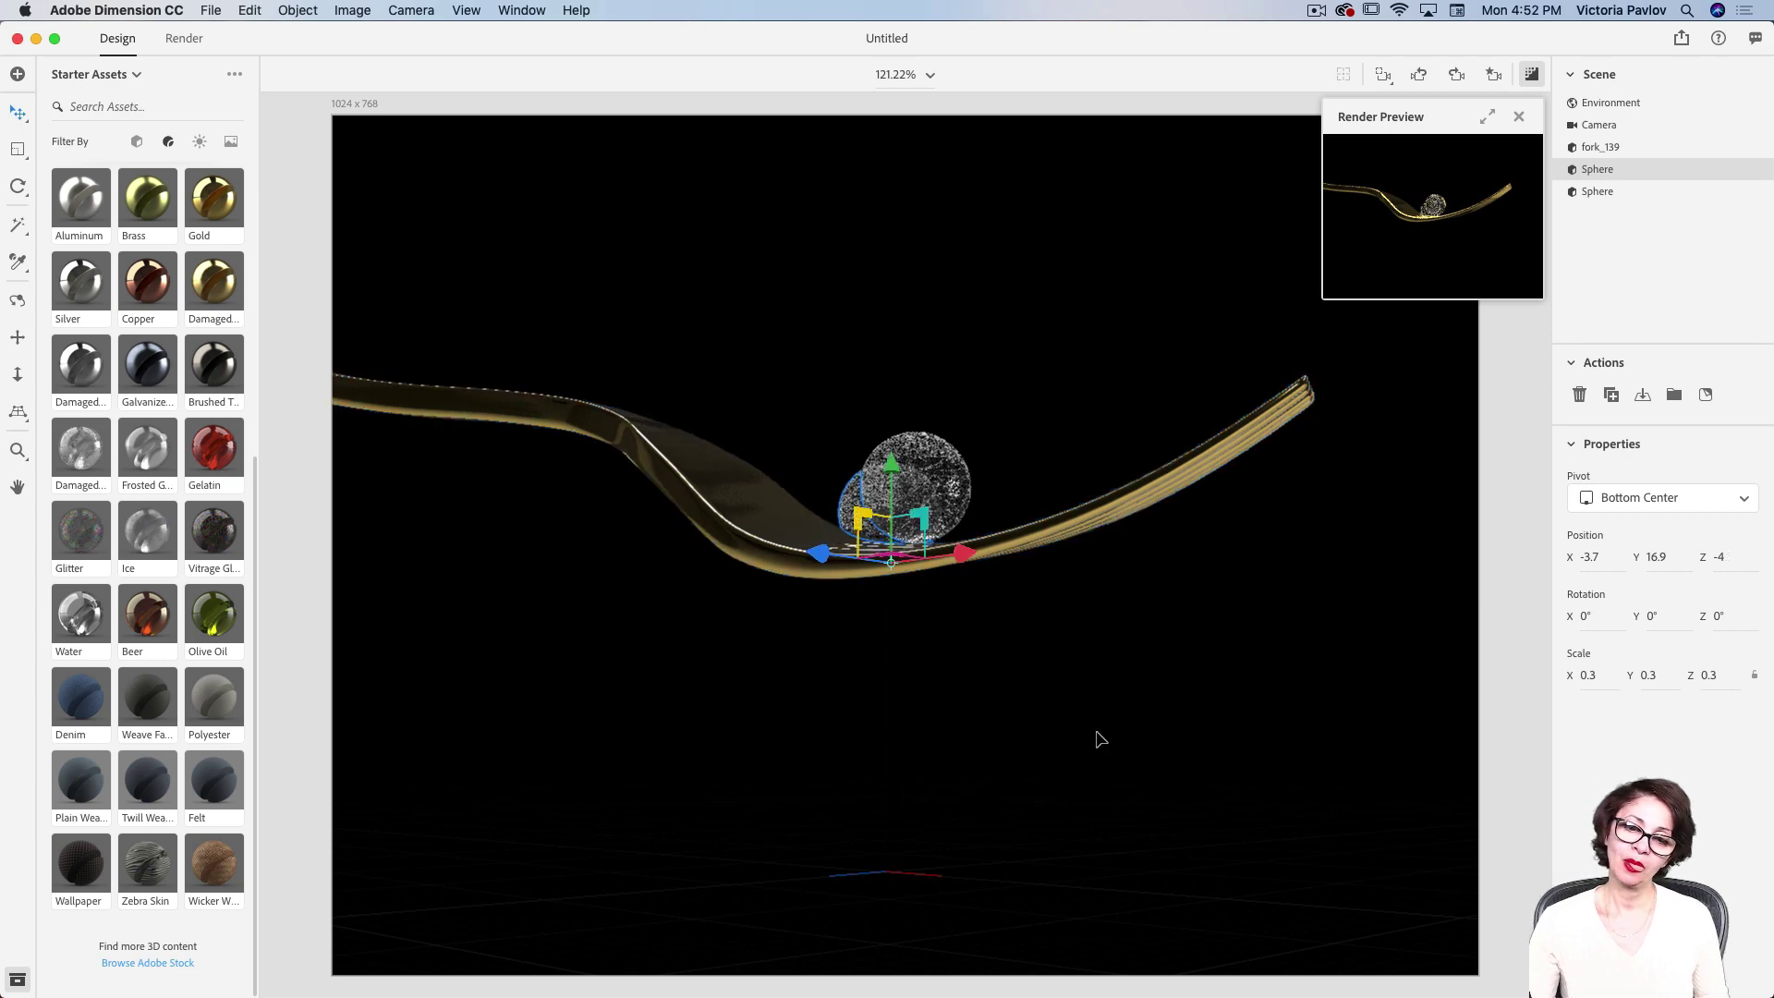
{"action": "left_click", "coordinate": [1487, 117]}
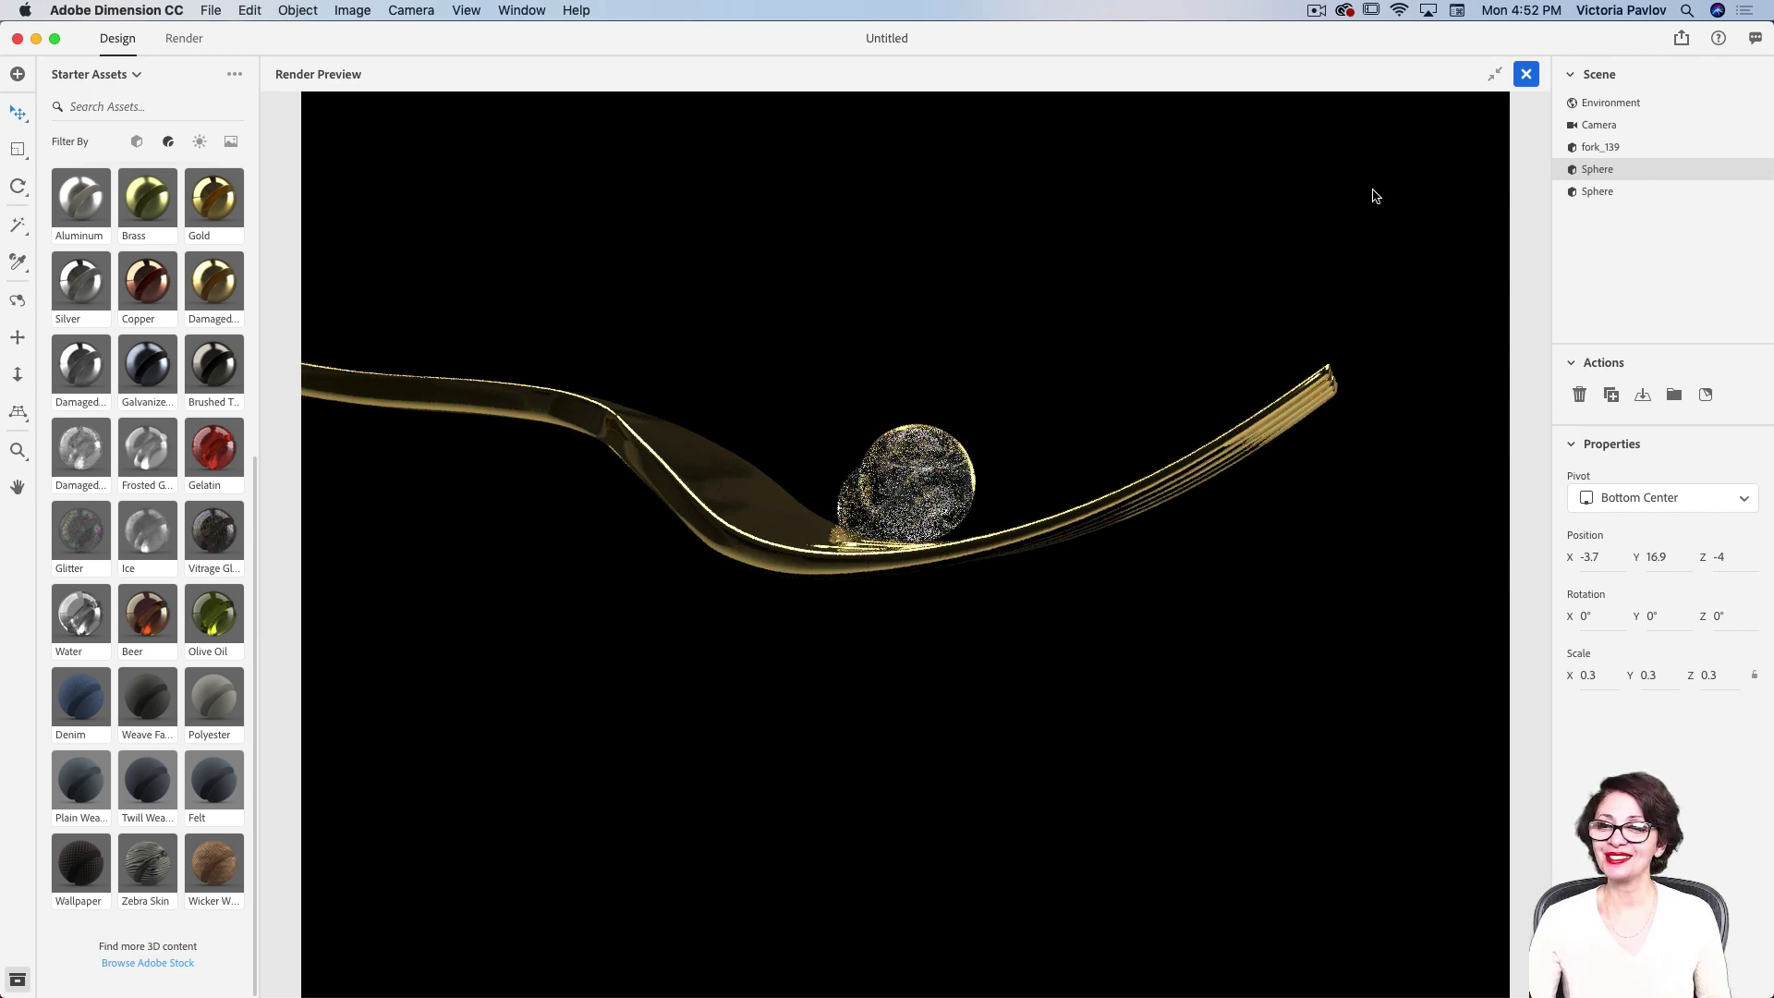
{"action": "left_click", "coordinate": [1494, 74]}
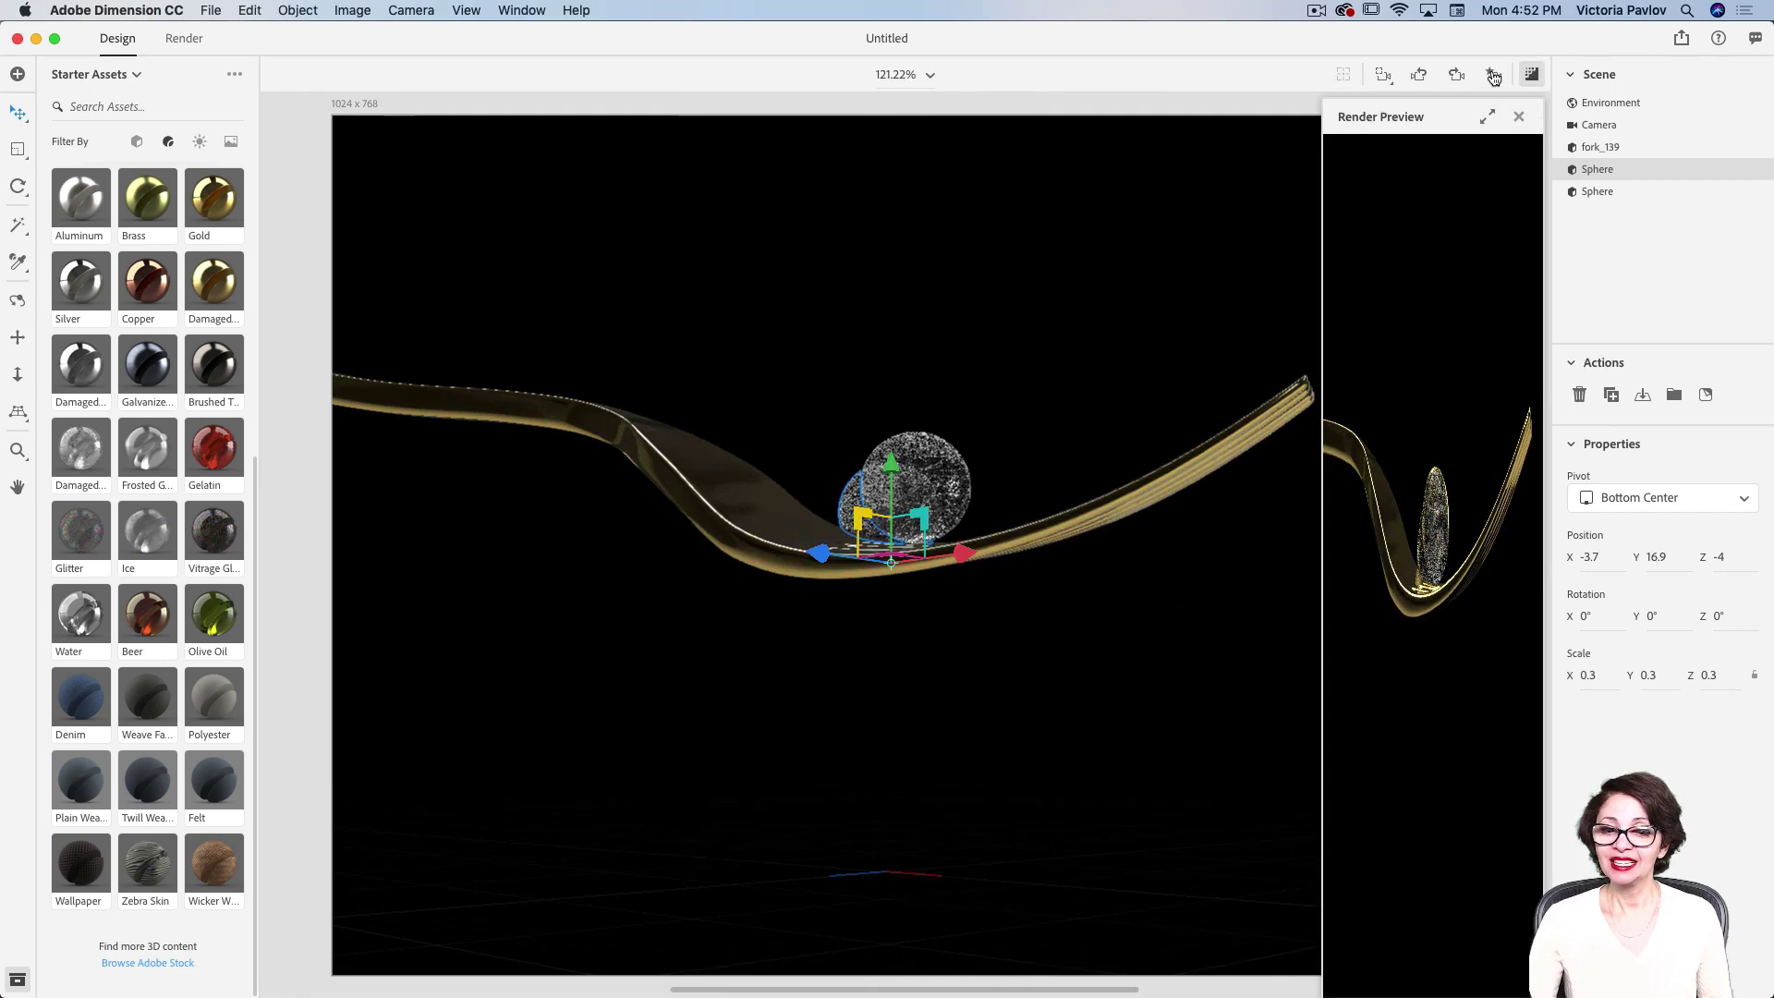
- Copy the original glass sphere to the front edge of the fork at about X 10.1, Y 13.4, Z 4.9
{"action": "left_click", "coordinate": [959, 498]}
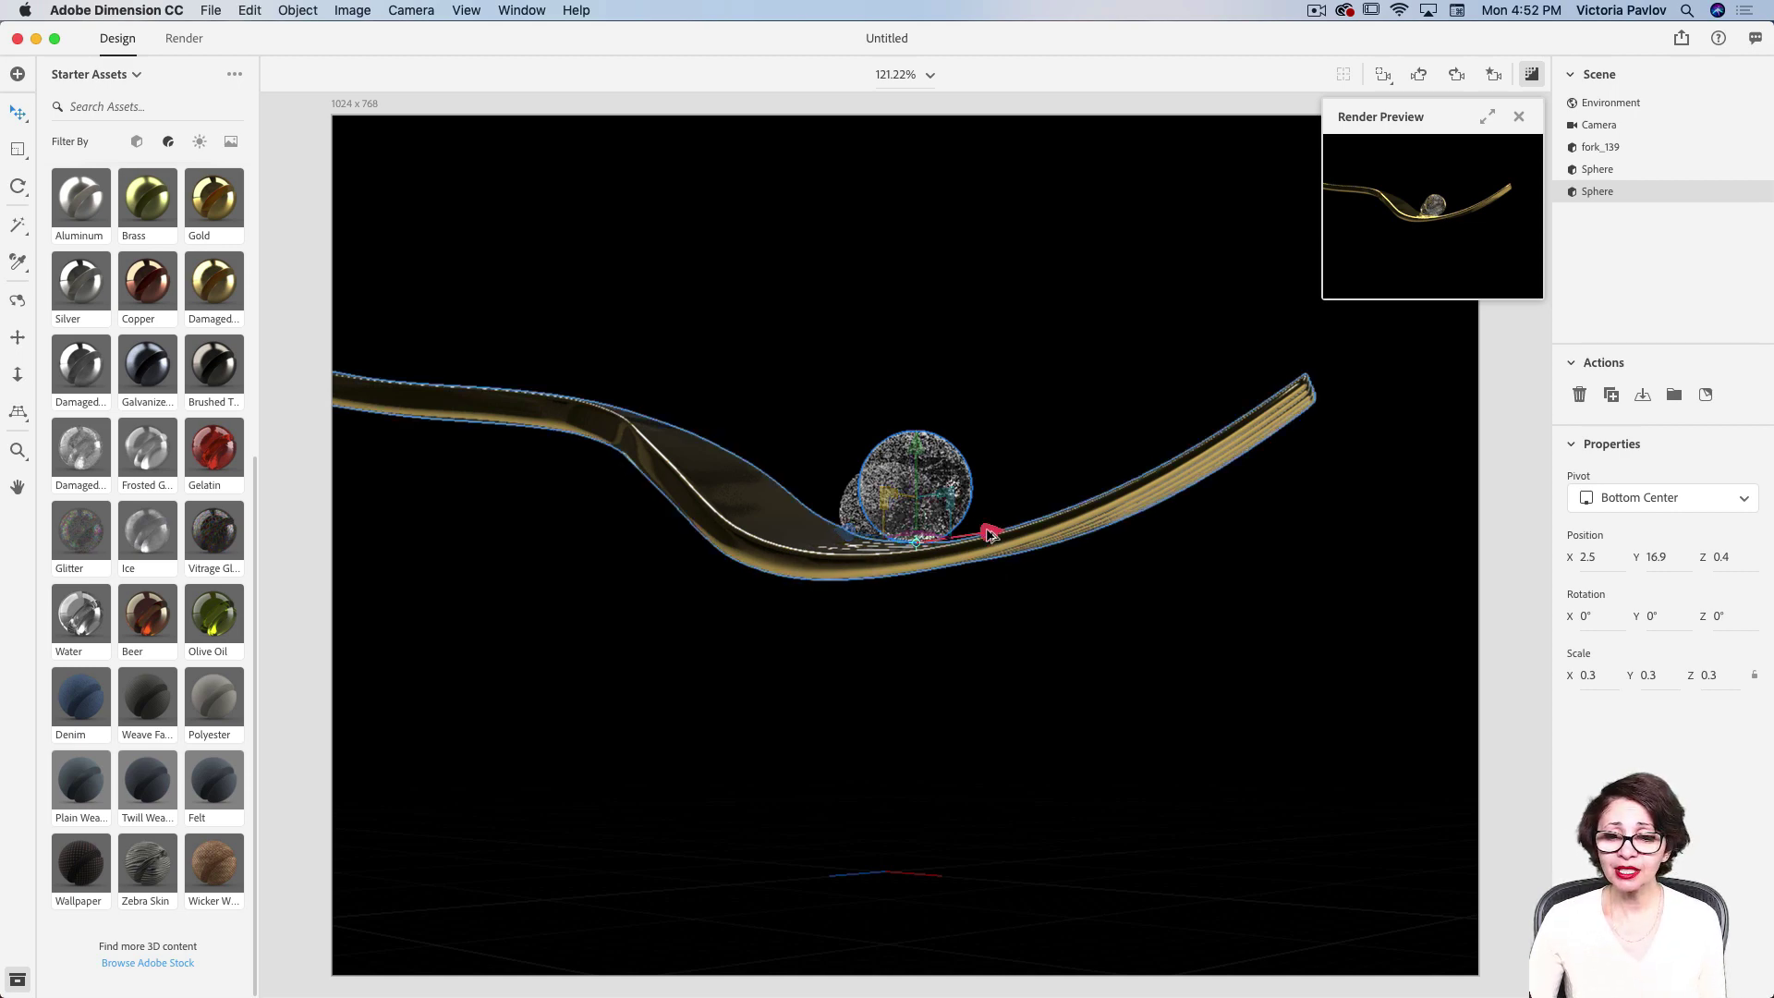
{"action": "left_click_drag", "start_coordinate": [991, 534], "coordinate": [1062, 586]}
{"action": "left_click_drag", "start_coordinate": [977, 456], "coordinate": [831, 614]}
{"action": "left_click_drag", "start_coordinate": [862, 458], "coordinate": [1002, 541]}
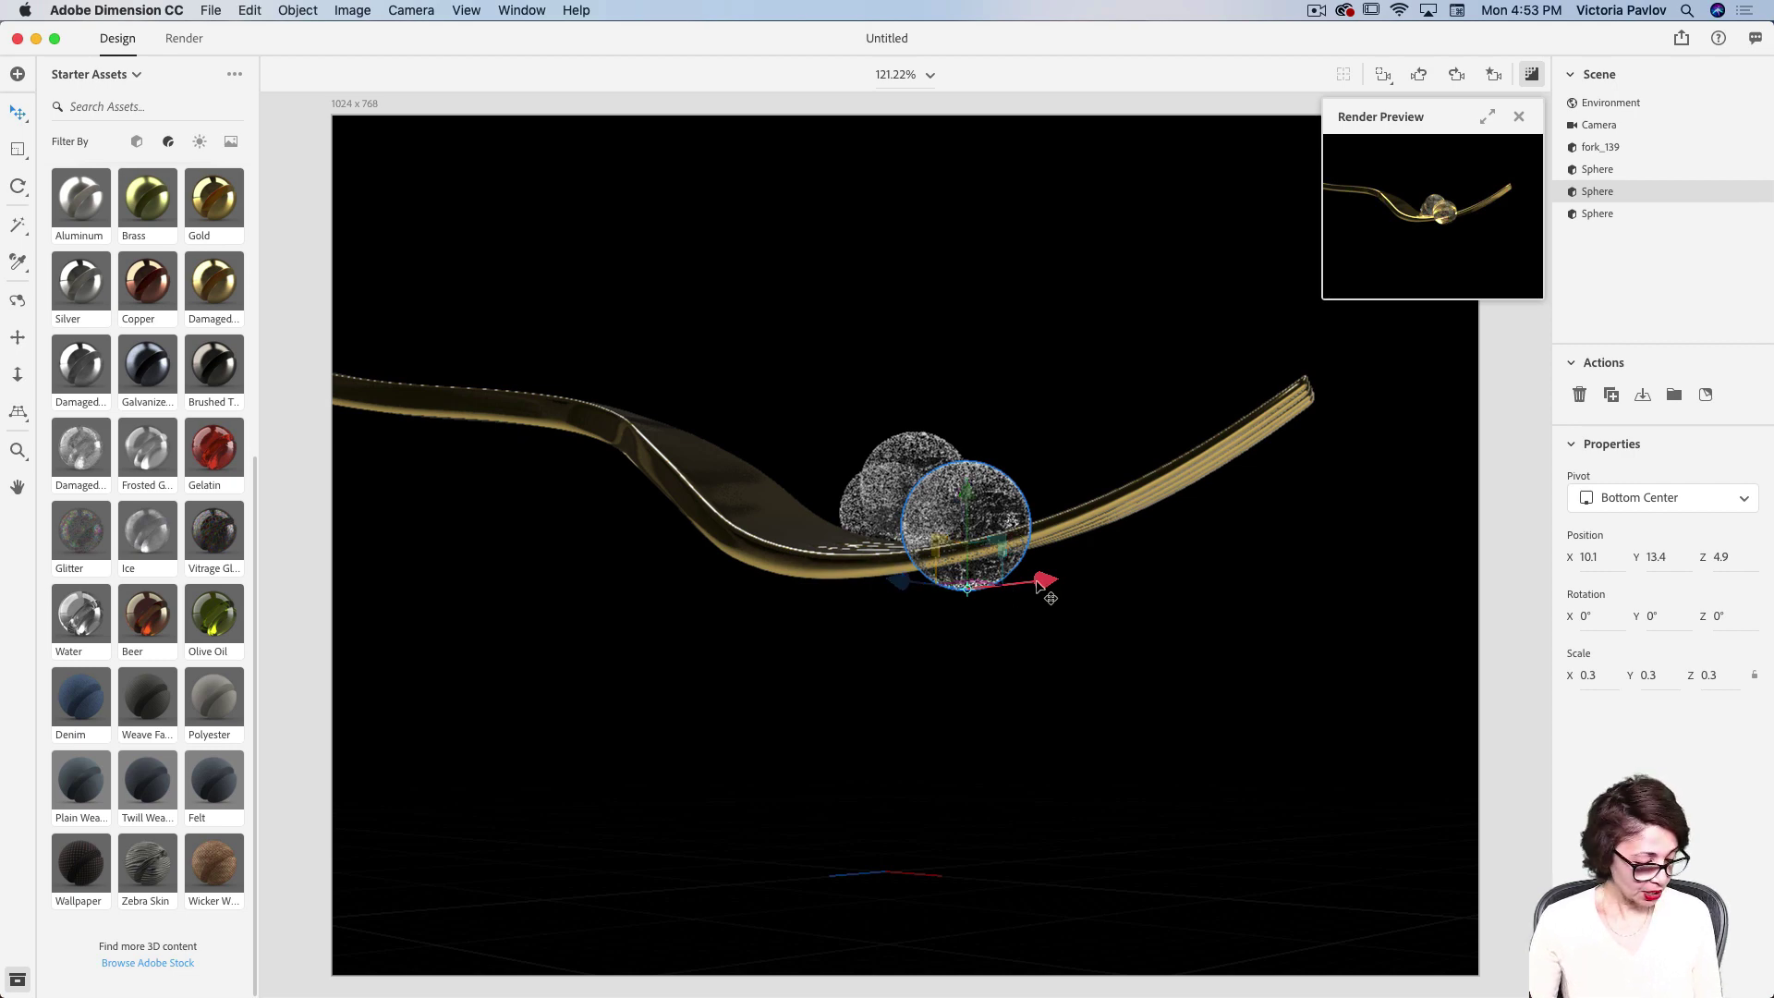
- Stack two more sphere copies beneath the front one at about Y 8.9 and Y 3.5, and check the enlarged render preview
{"action": "left_click_drag", "start_coordinate": [968, 499], "coordinate": [989, 624]}
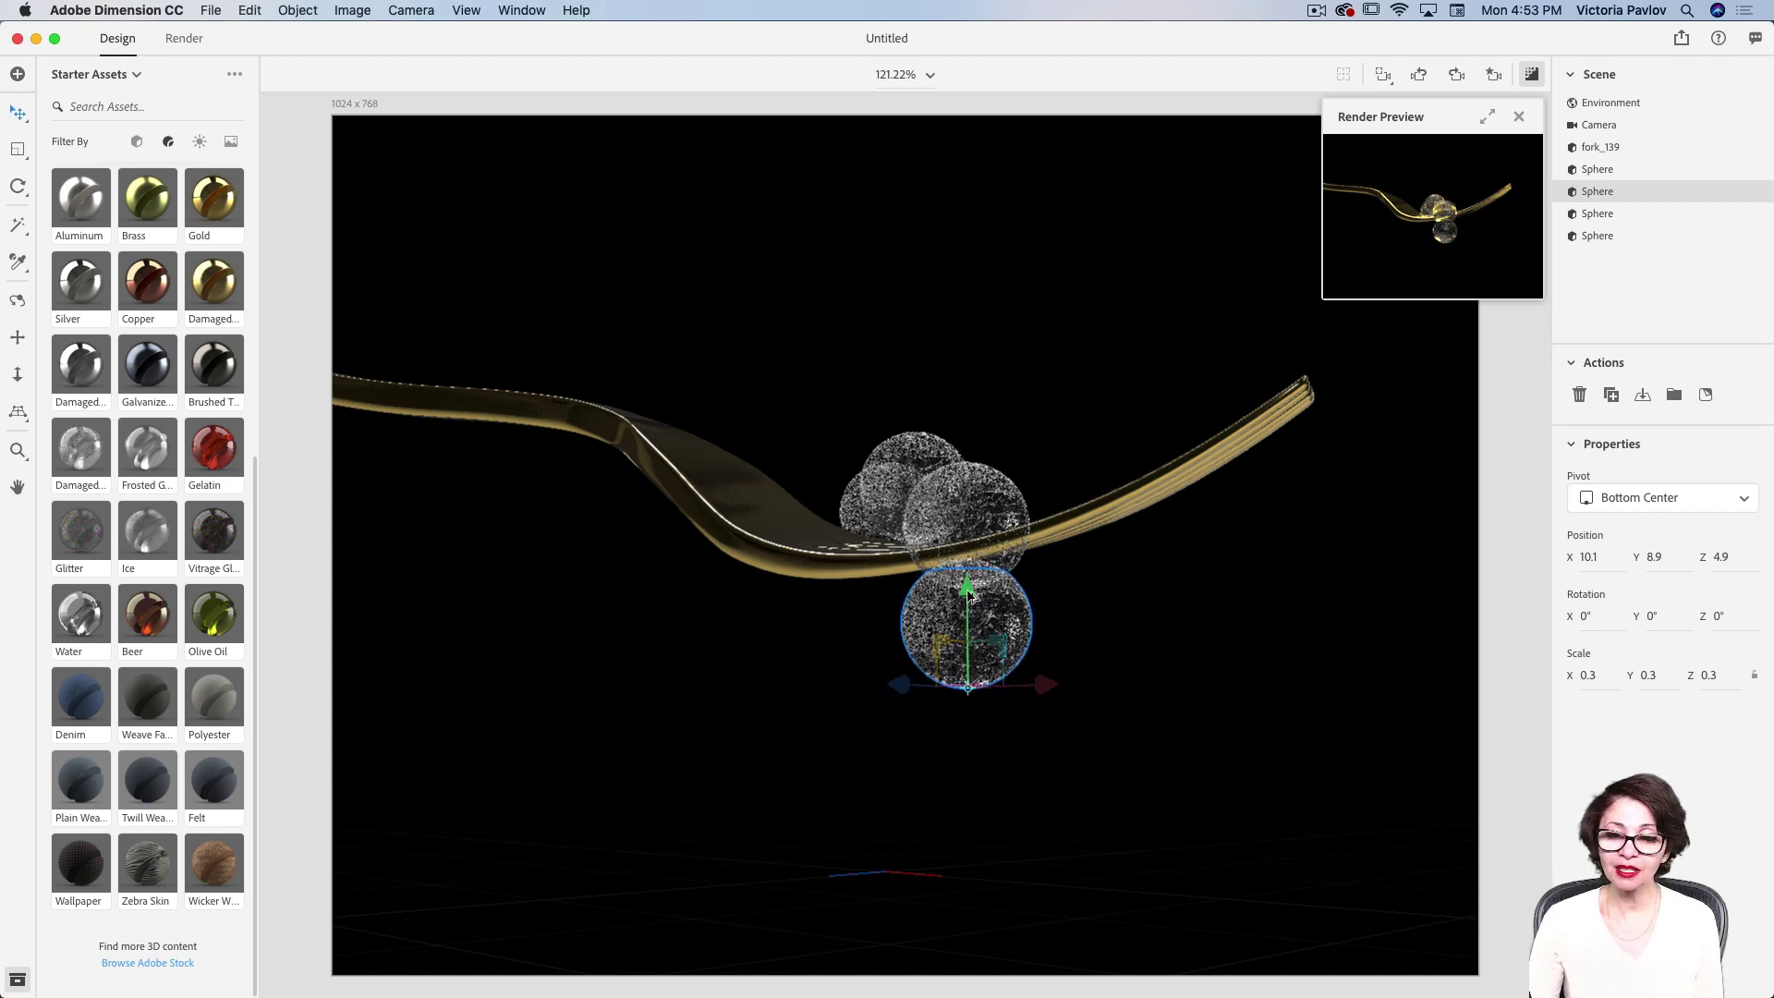
{"action": "left_click_drag", "start_coordinate": [973, 596], "coordinate": [987, 716], "text": "alt"}
{"action": "left_click", "coordinate": [1487, 116]}
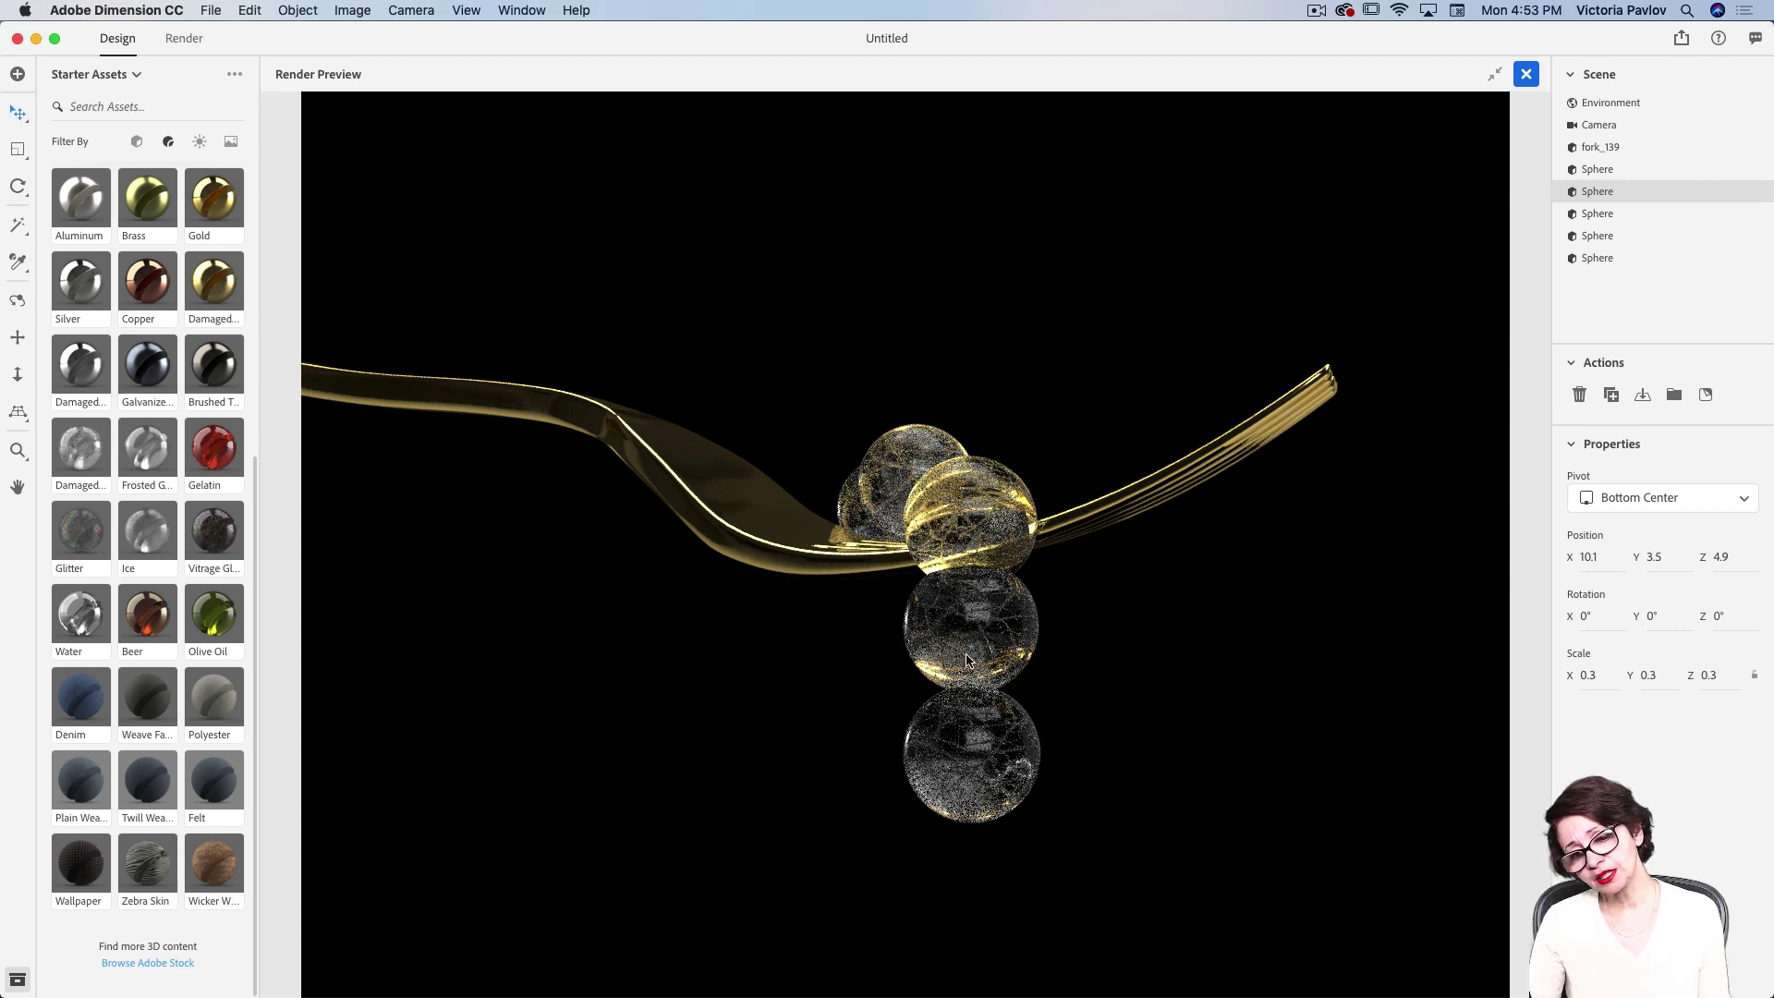
{"action": "left_click", "coordinate": [1494, 74]}
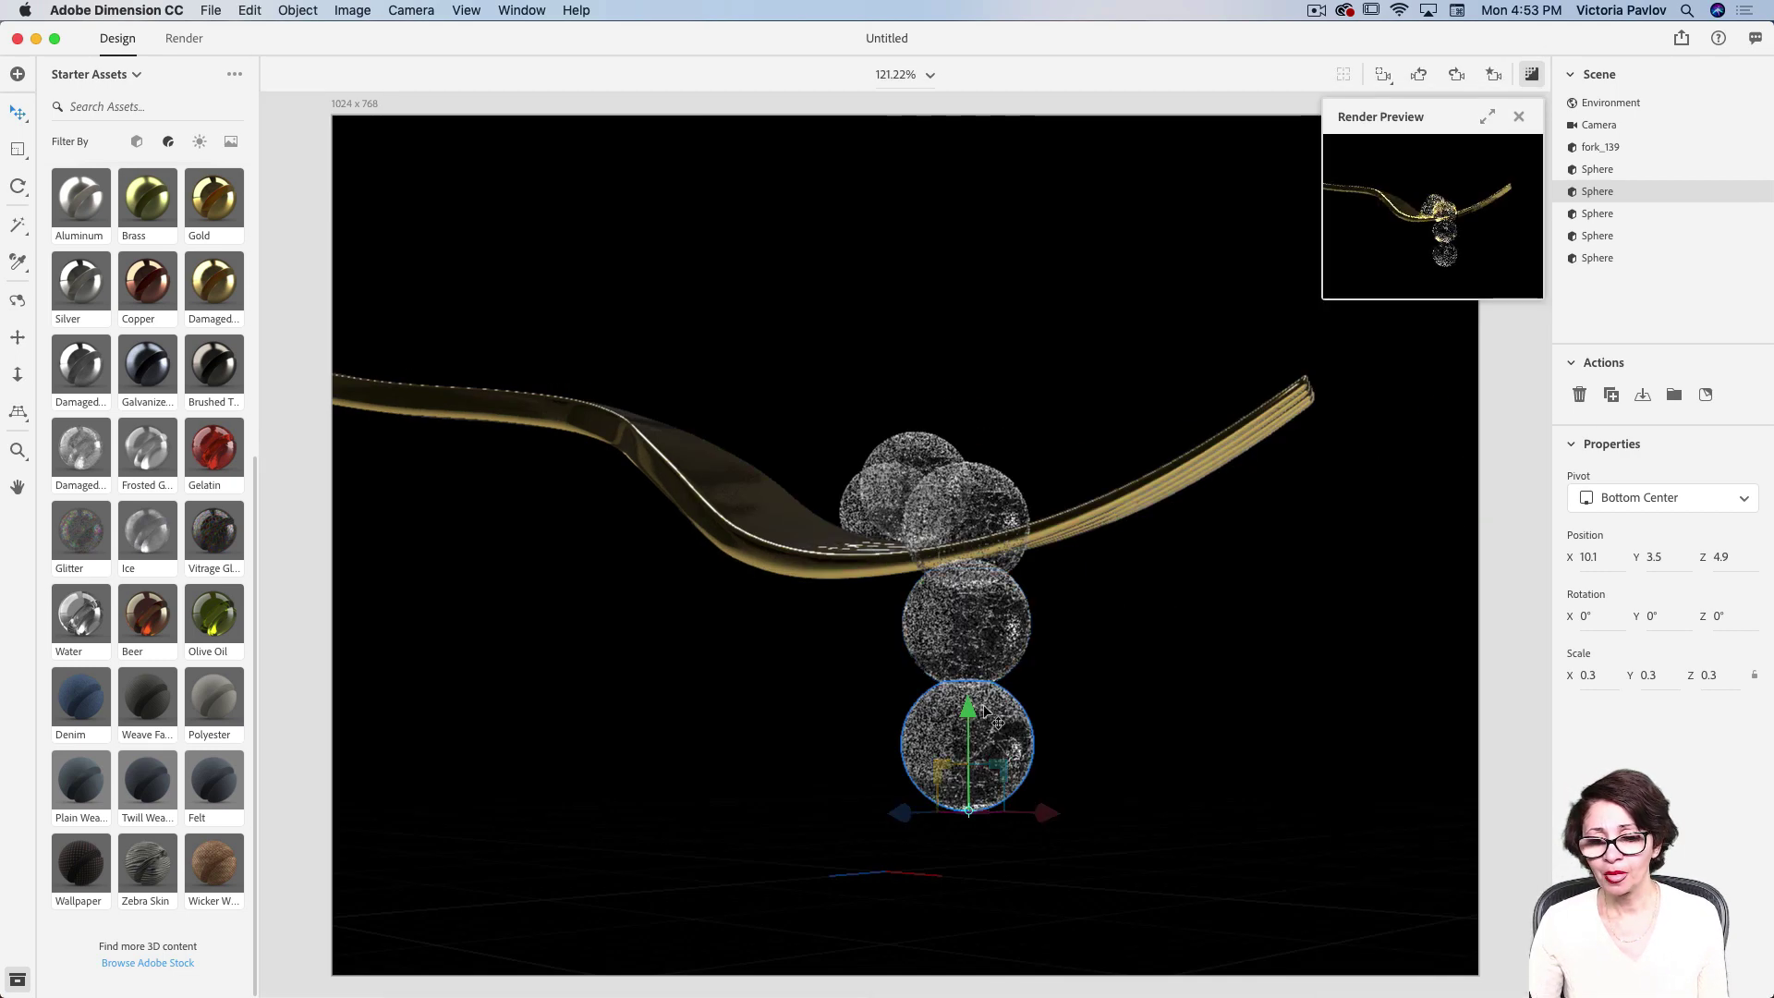
- Offset the two lowest spheres along X, the bottom one to about X 15.2, and check the enlarged render preview
{"action": "left_click", "coordinate": [989, 634]}
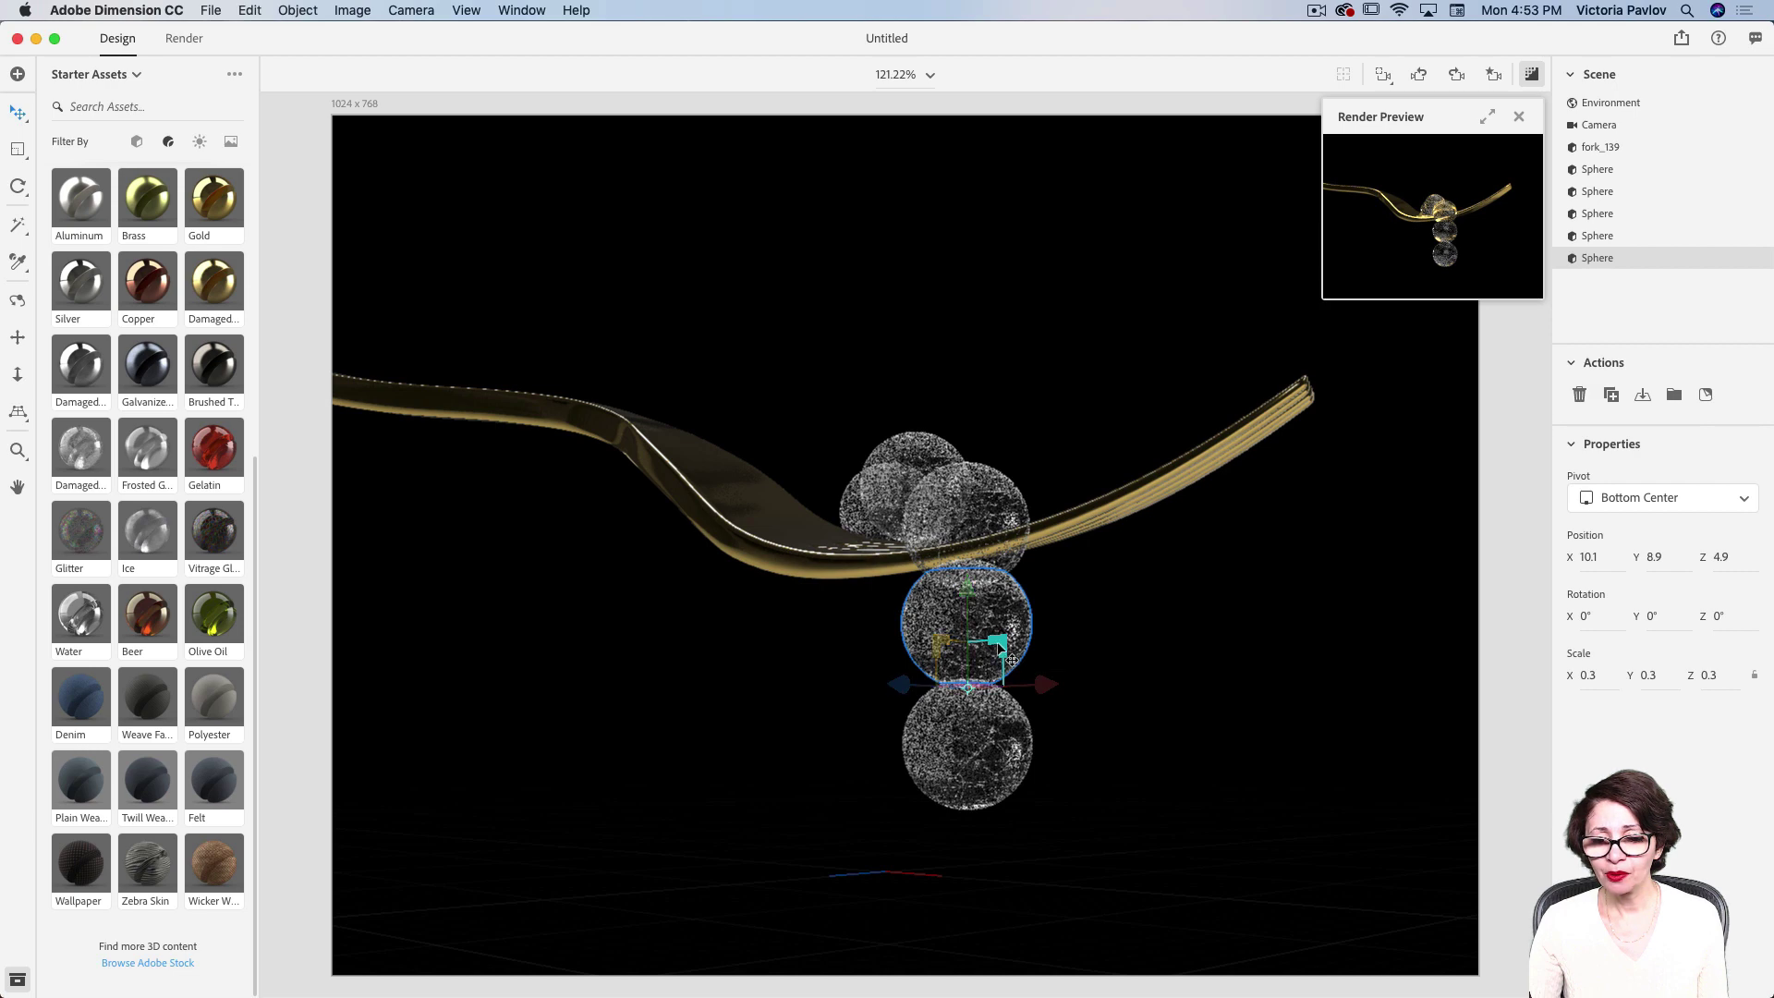
{"action": "left_click_drag", "start_coordinate": [1003, 652], "coordinate": [1067, 652]}
{"action": "left_click", "coordinate": [971, 753]}
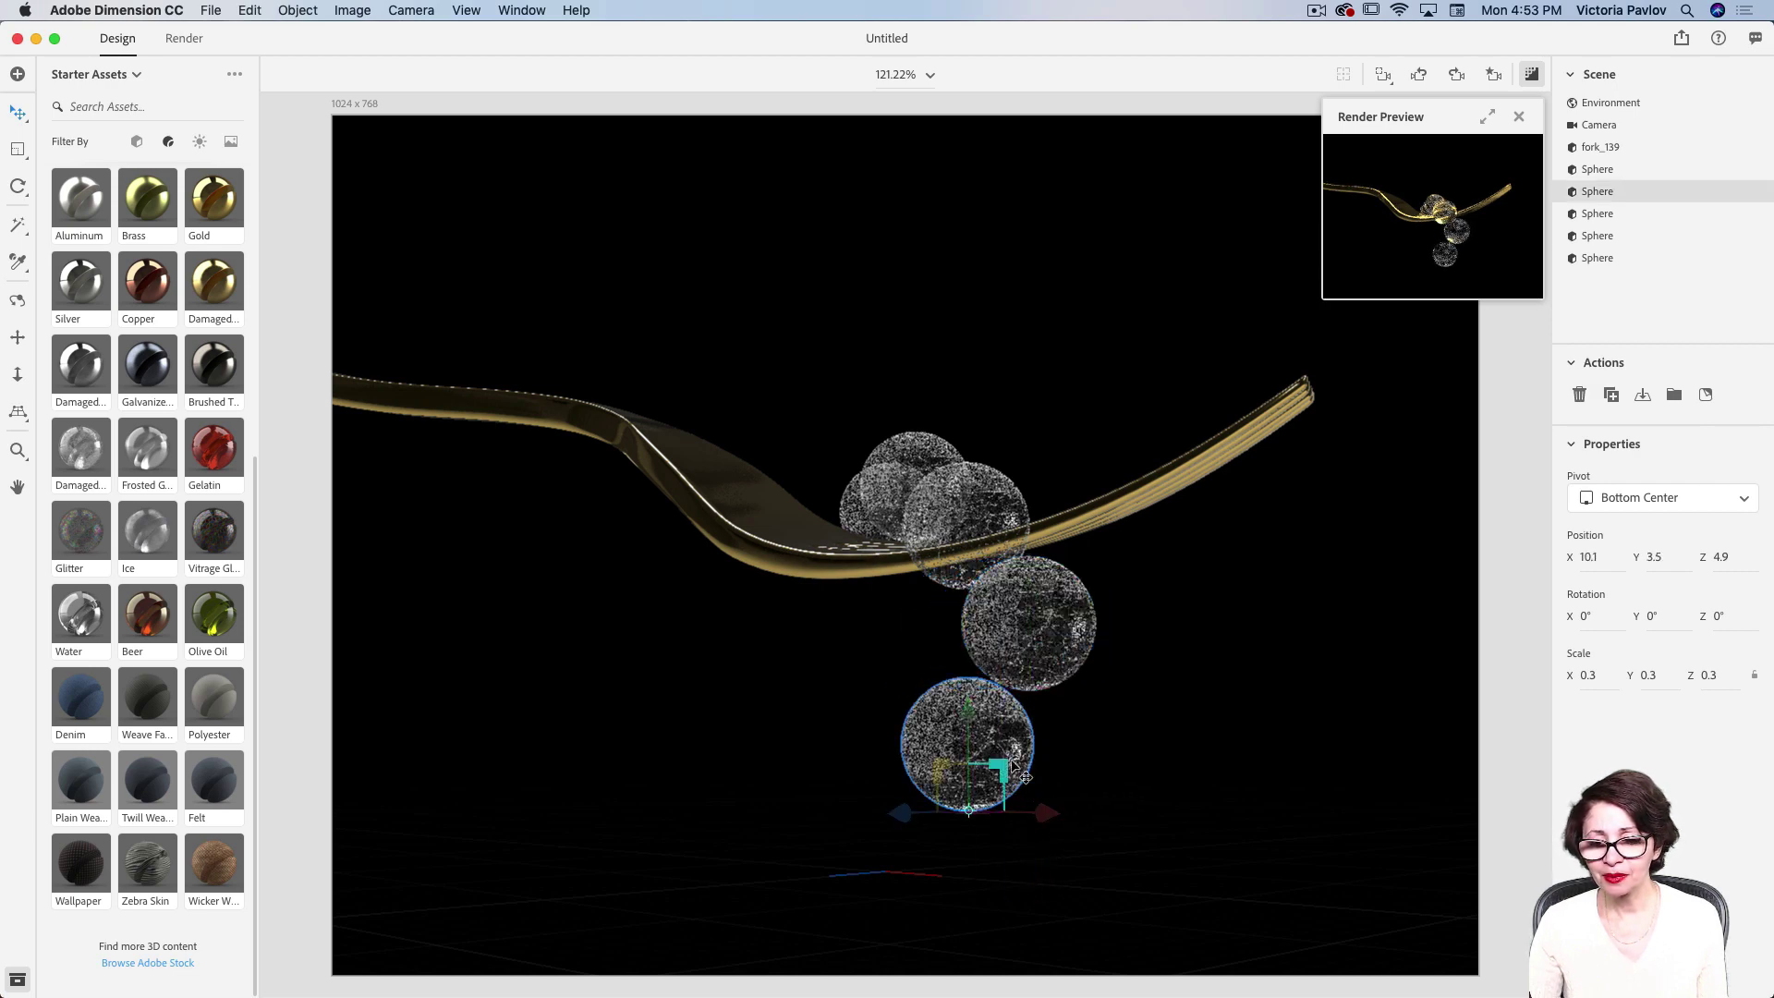
{"action": "left_click_drag", "start_coordinate": [1047, 815], "coordinate": [1161, 829]}
{"action": "left_click", "coordinate": [1484, 118]}
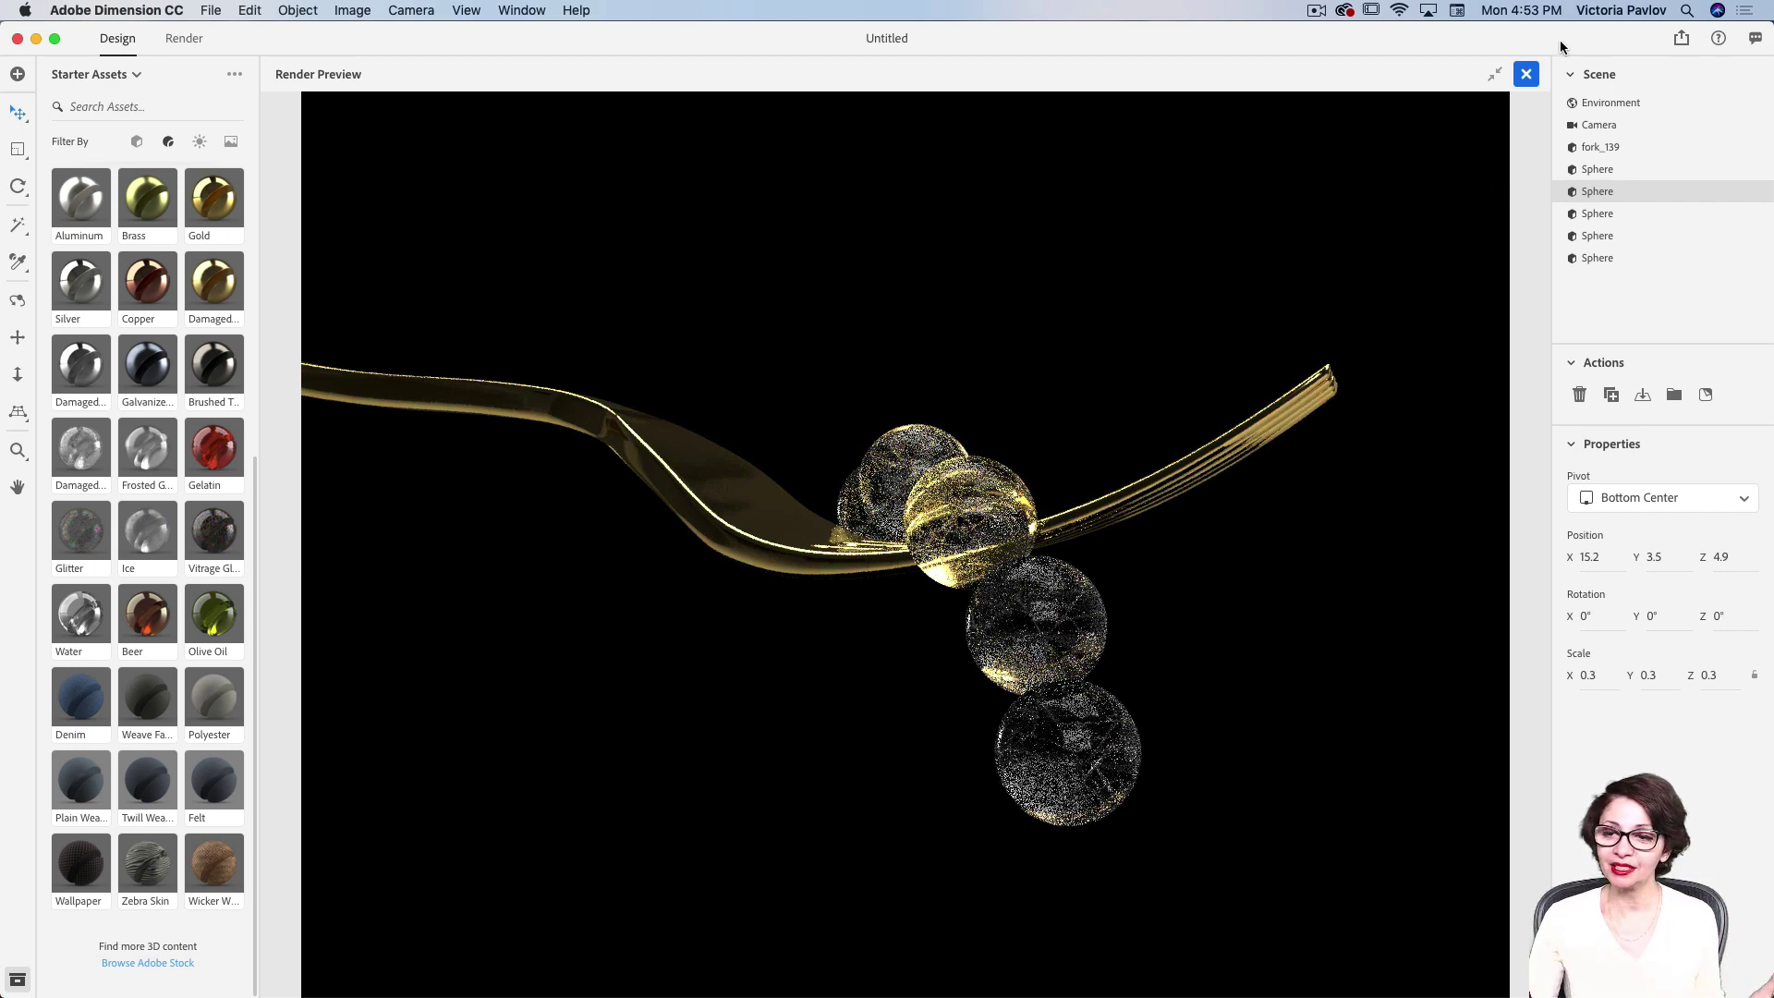
{"action": "left_click", "coordinate": [1498, 76]}
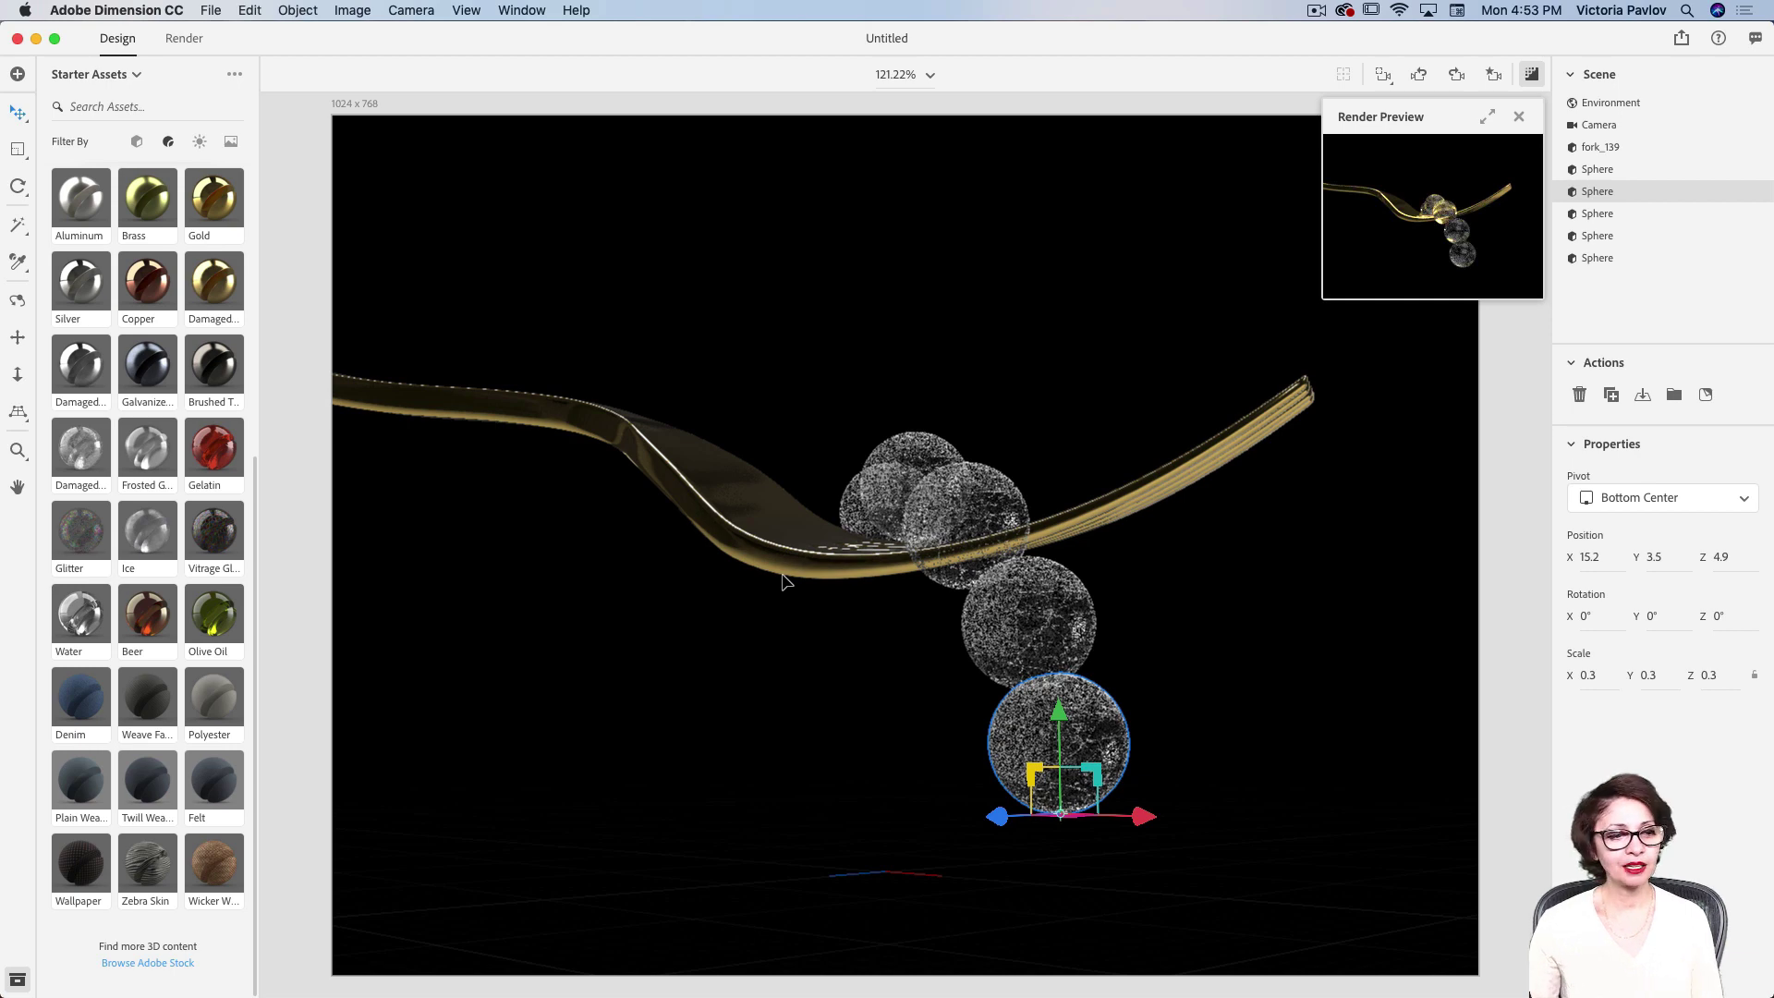
- Filter the Starter Assets to models and add a Capsule to the scene
{"action": "left_click", "coordinate": [134, 142]}
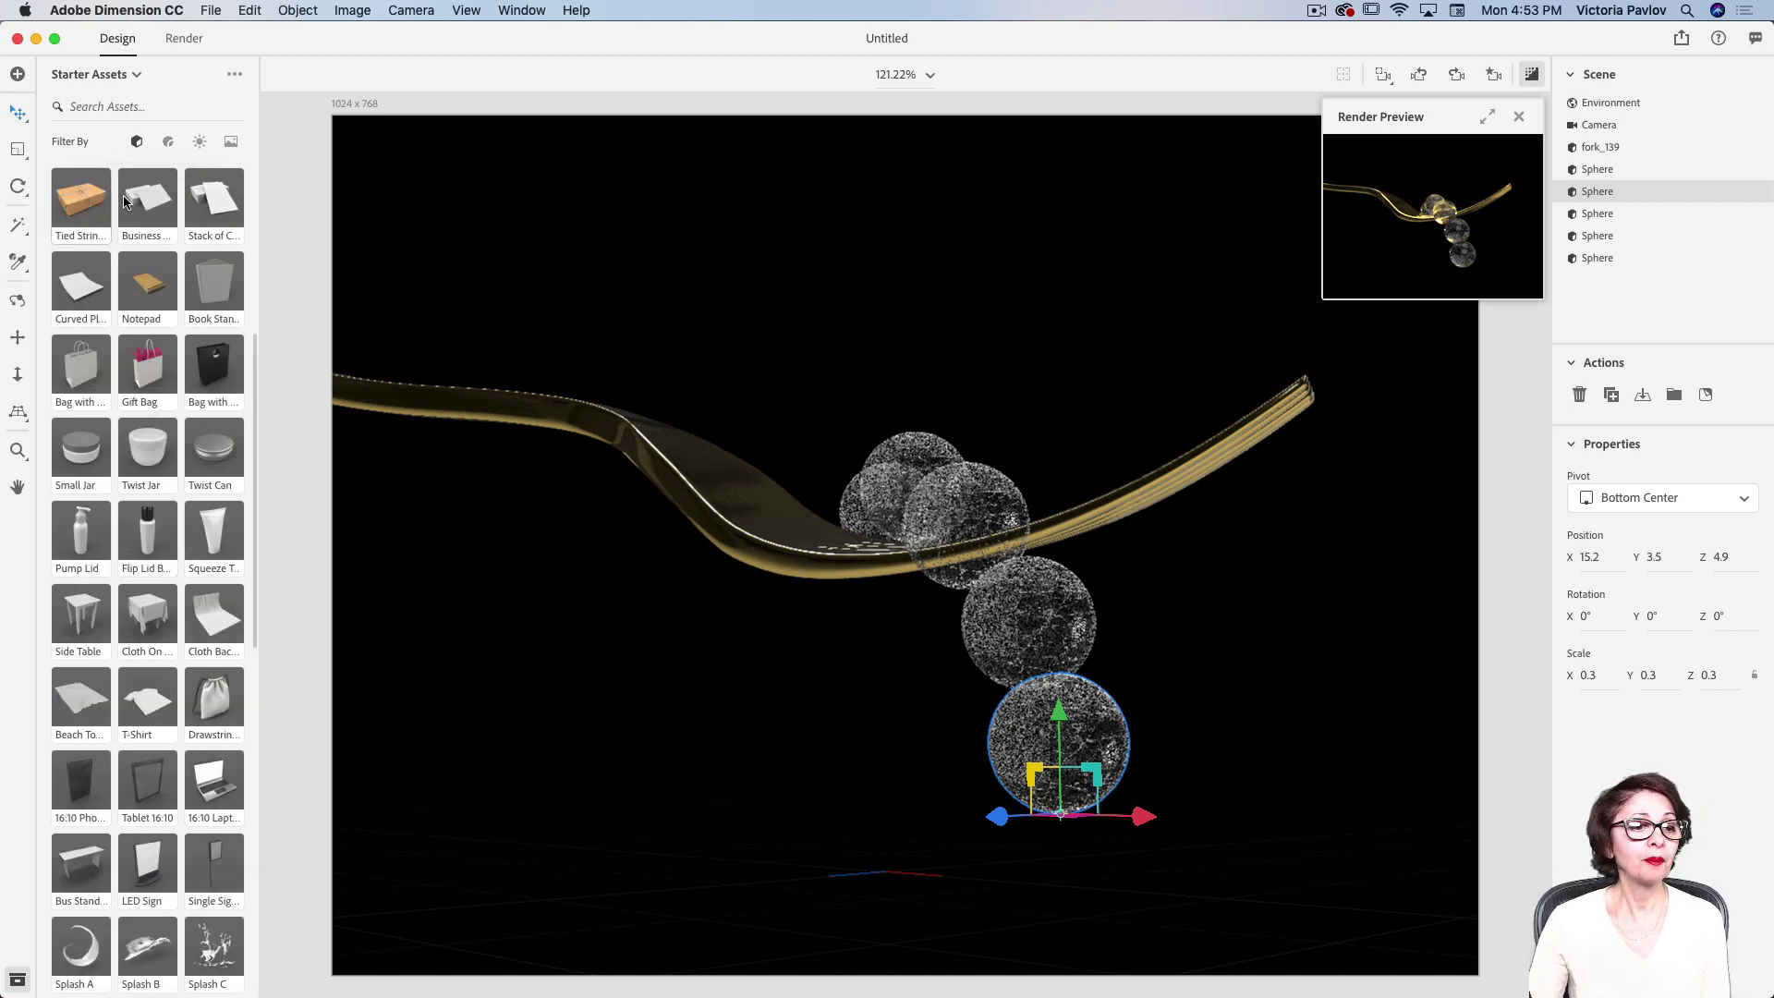
{"action": "scroll", "coordinate": [187, 638], "scroll_direction": "down", "scroll_amount": 5}
{"action": "scroll", "coordinate": [188, 638], "scroll_direction": "down", "scroll_amount": 7}
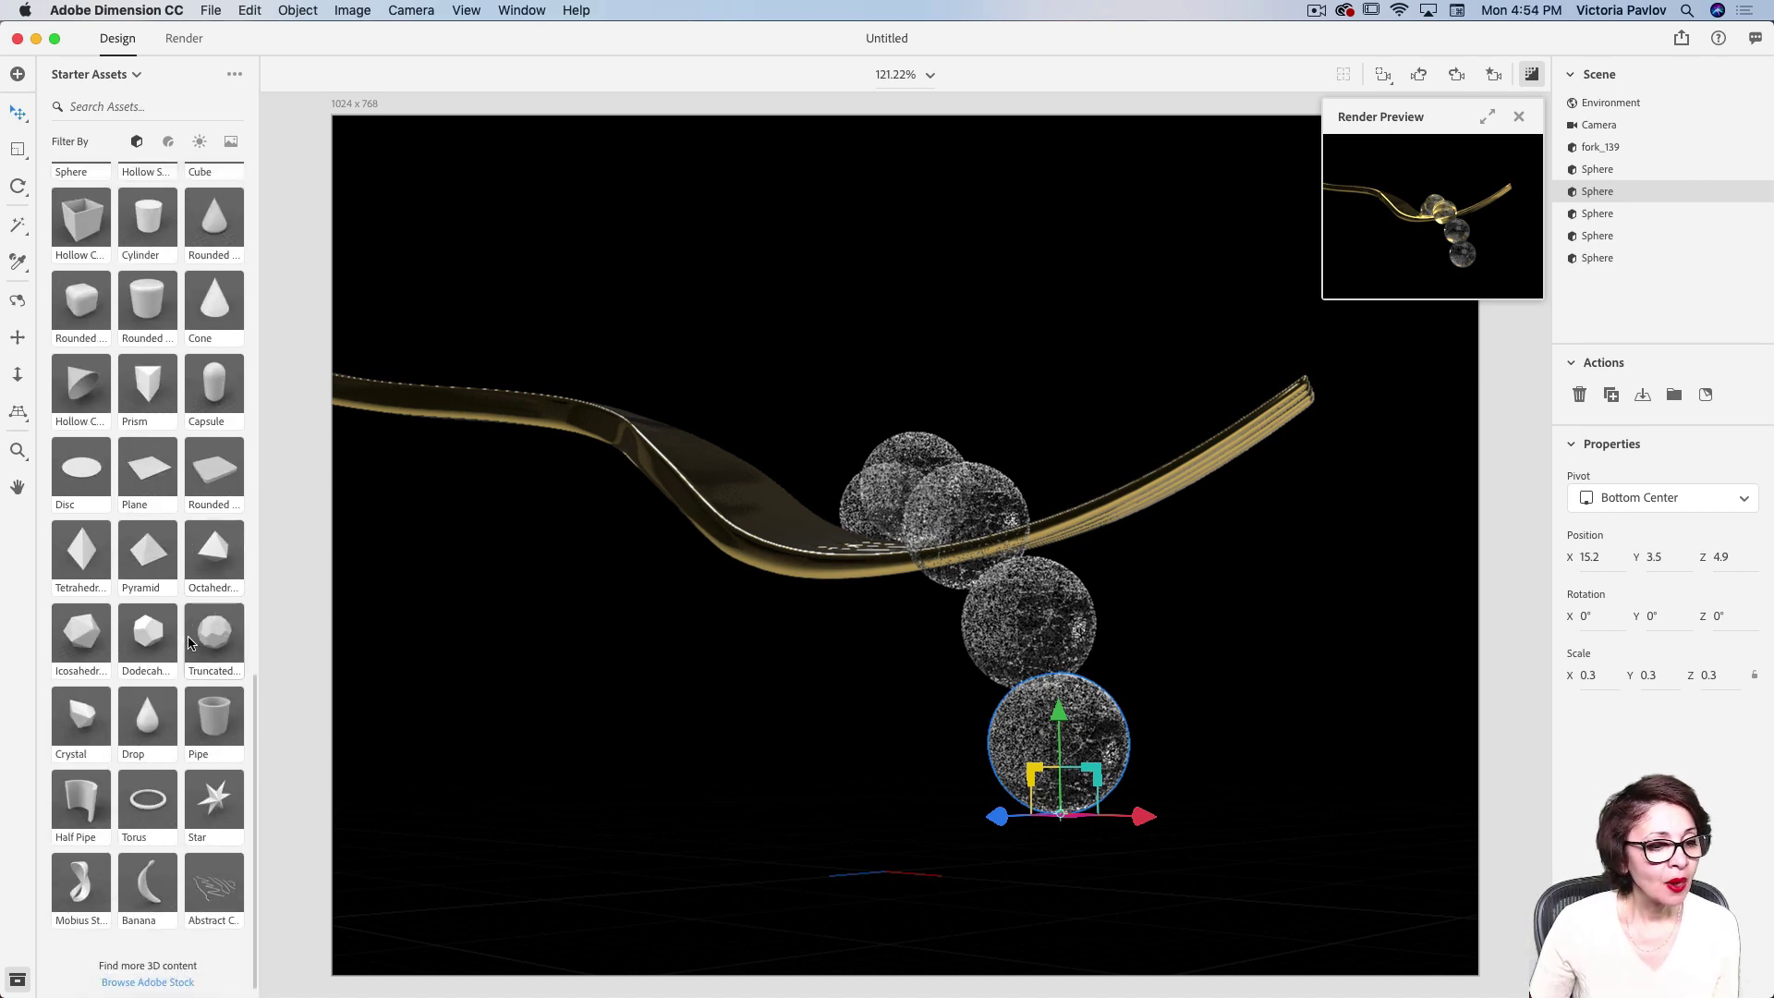
{"action": "scroll", "coordinate": [139, 554], "scroll_direction": "up", "scroll_amount": 1}
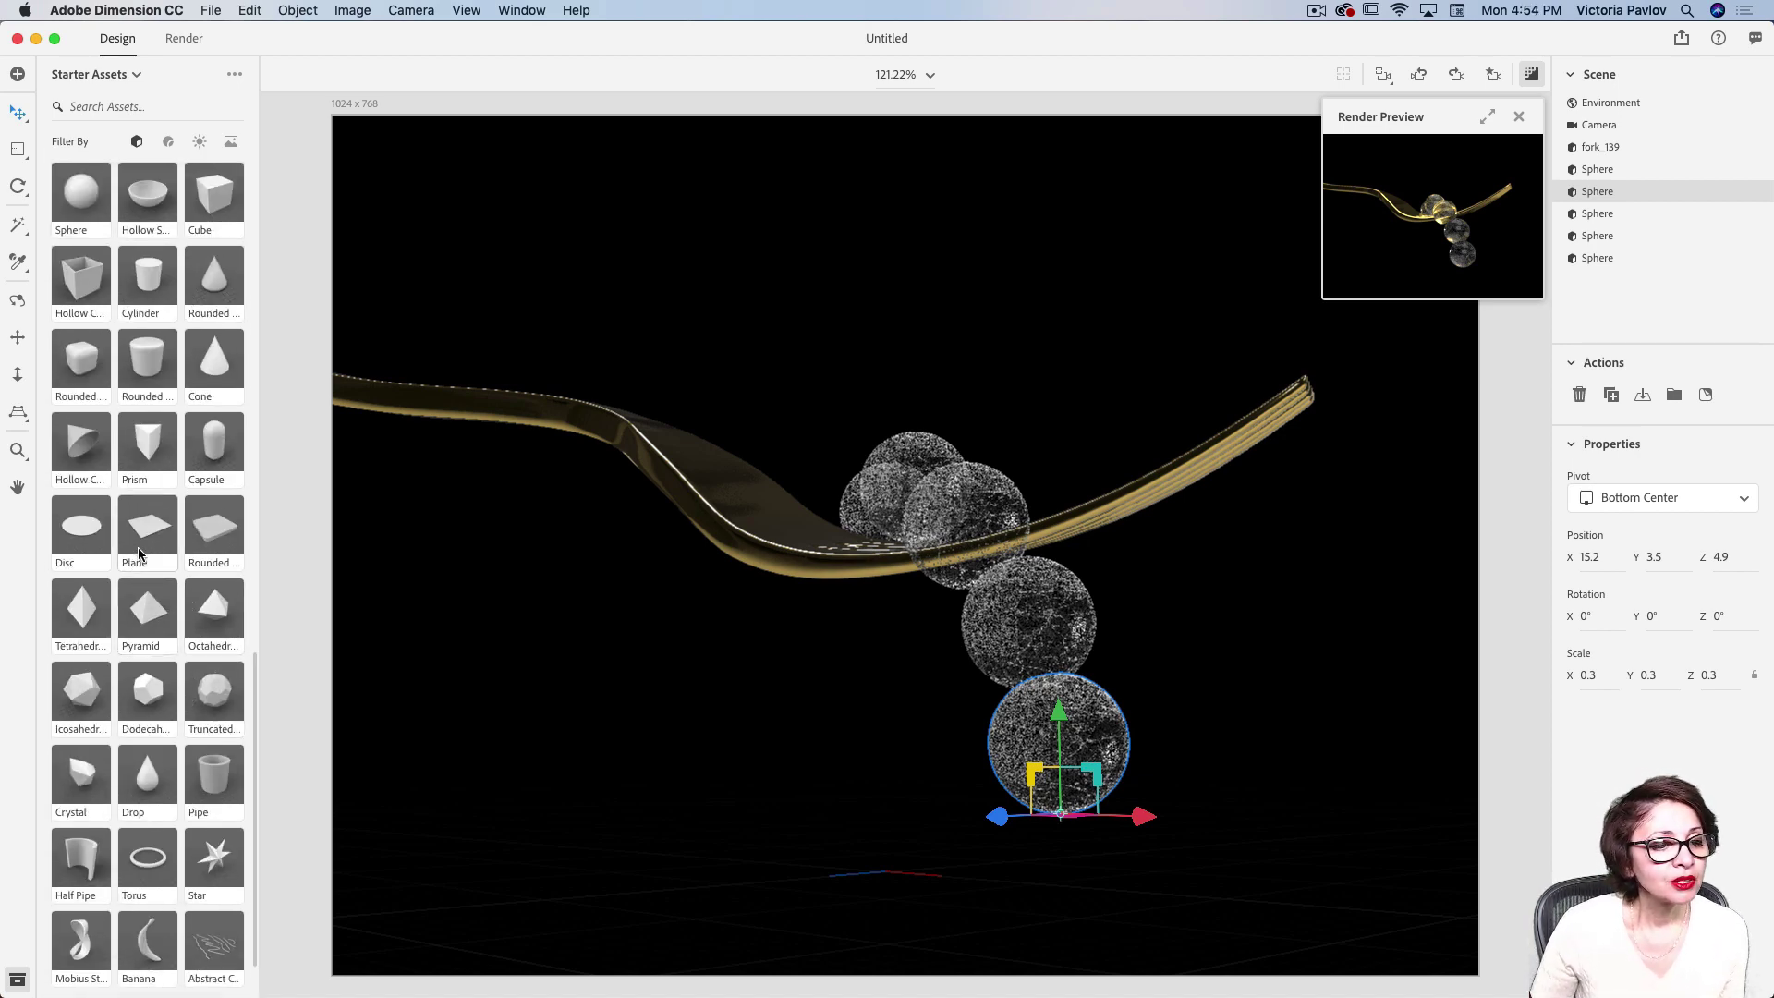
{"action": "scroll", "coordinate": [140, 553], "scroll_direction": "up", "scroll_amount": 3}
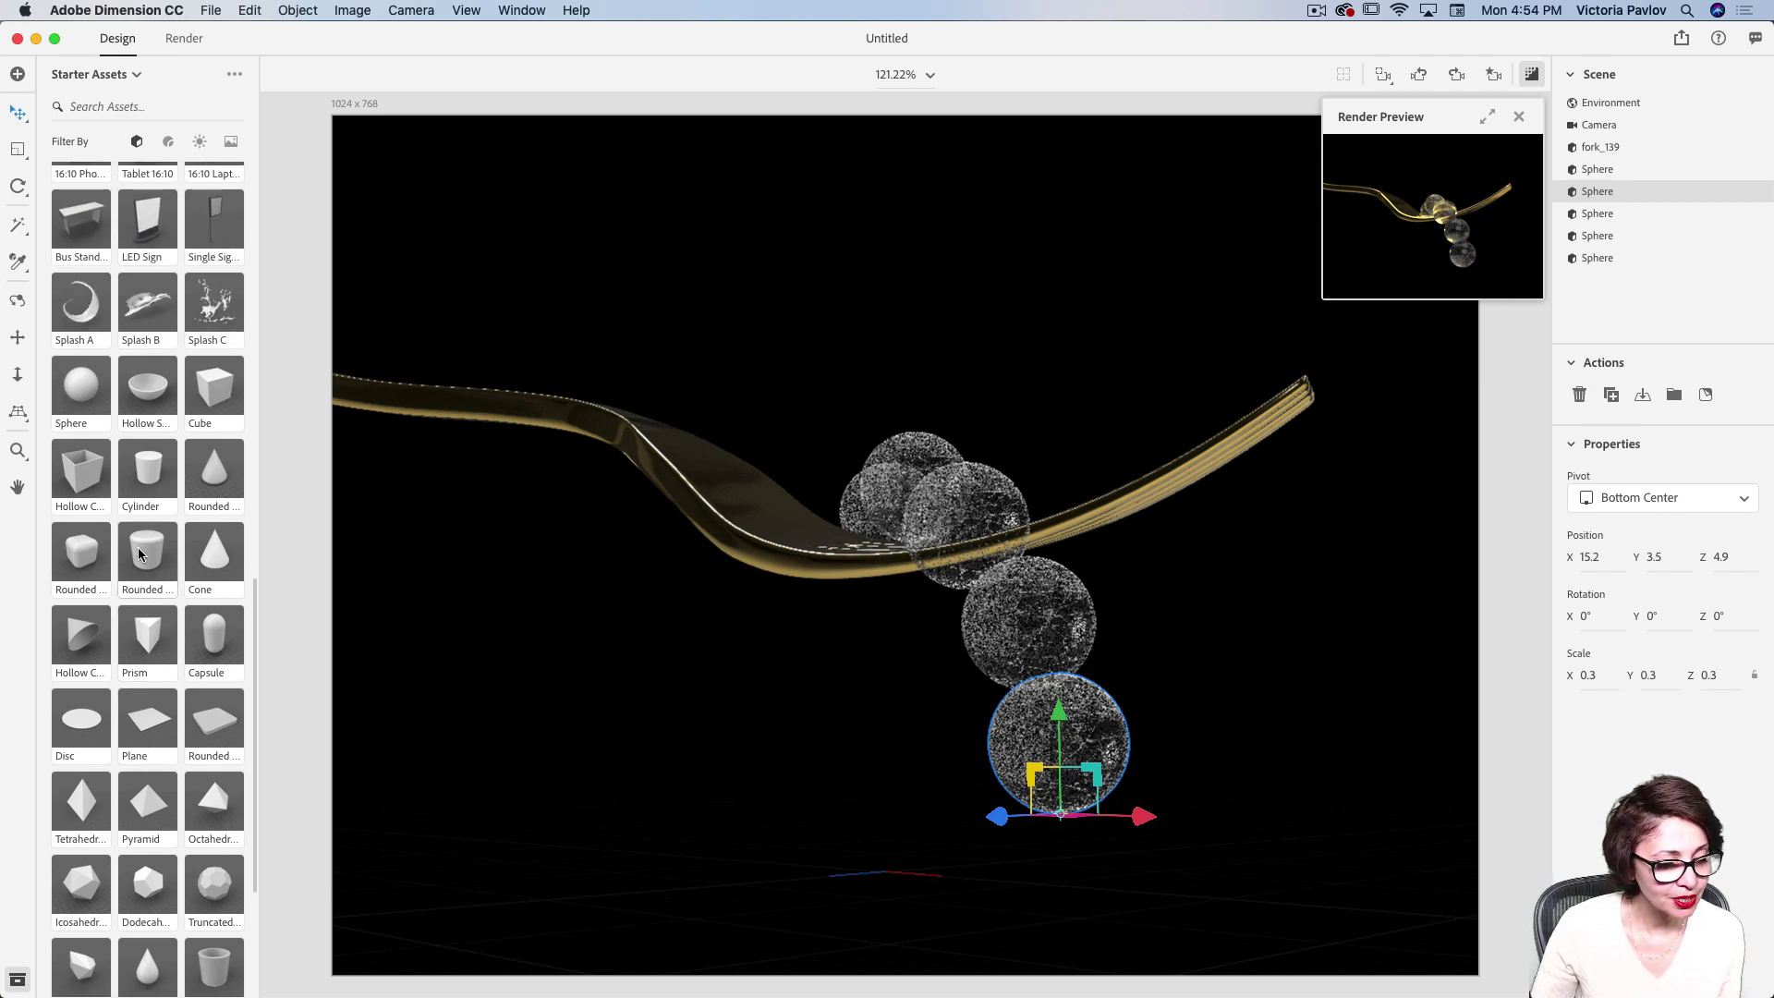
{"action": "scroll", "coordinate": [140, 554], "scroll_direction": "down", "scroll_amount": 1}
{"action": "scroll", "coordinate": [139, 553], "scroll_direction": "down", "scroll_amount": 4}
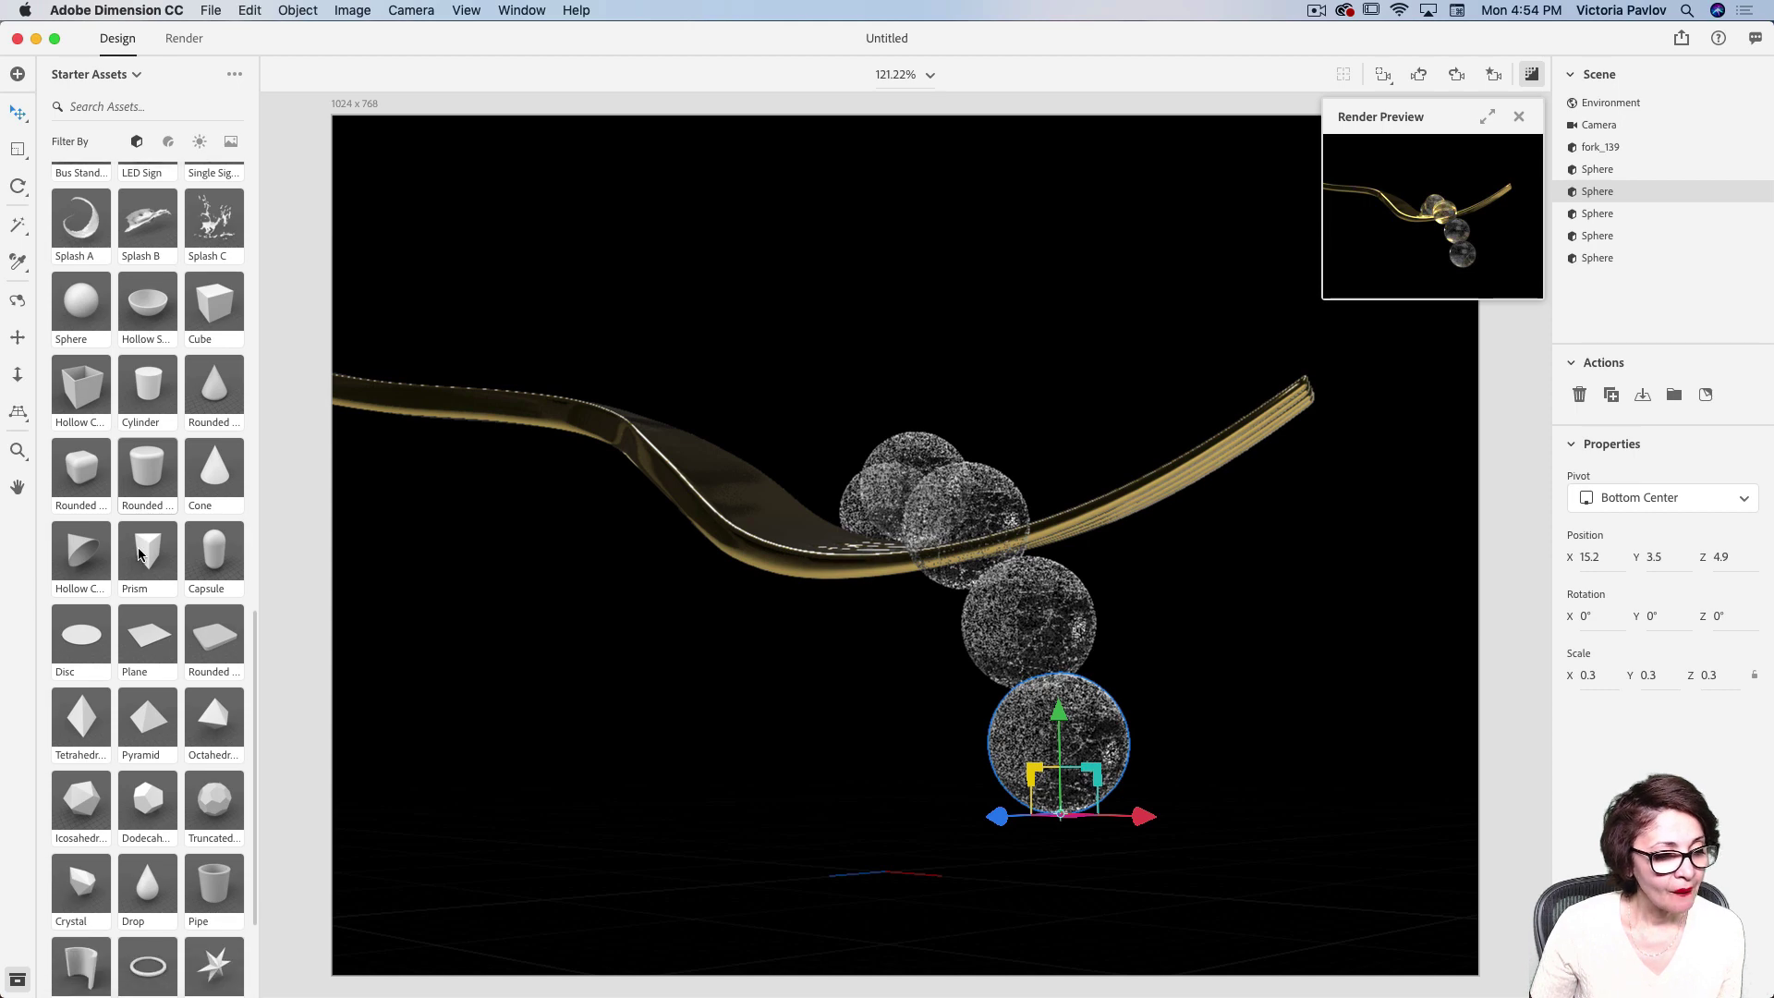
{"action": "scroll", "coordinate": [140, 553], "scroll_direction": "up", "scroll_amount": 3}
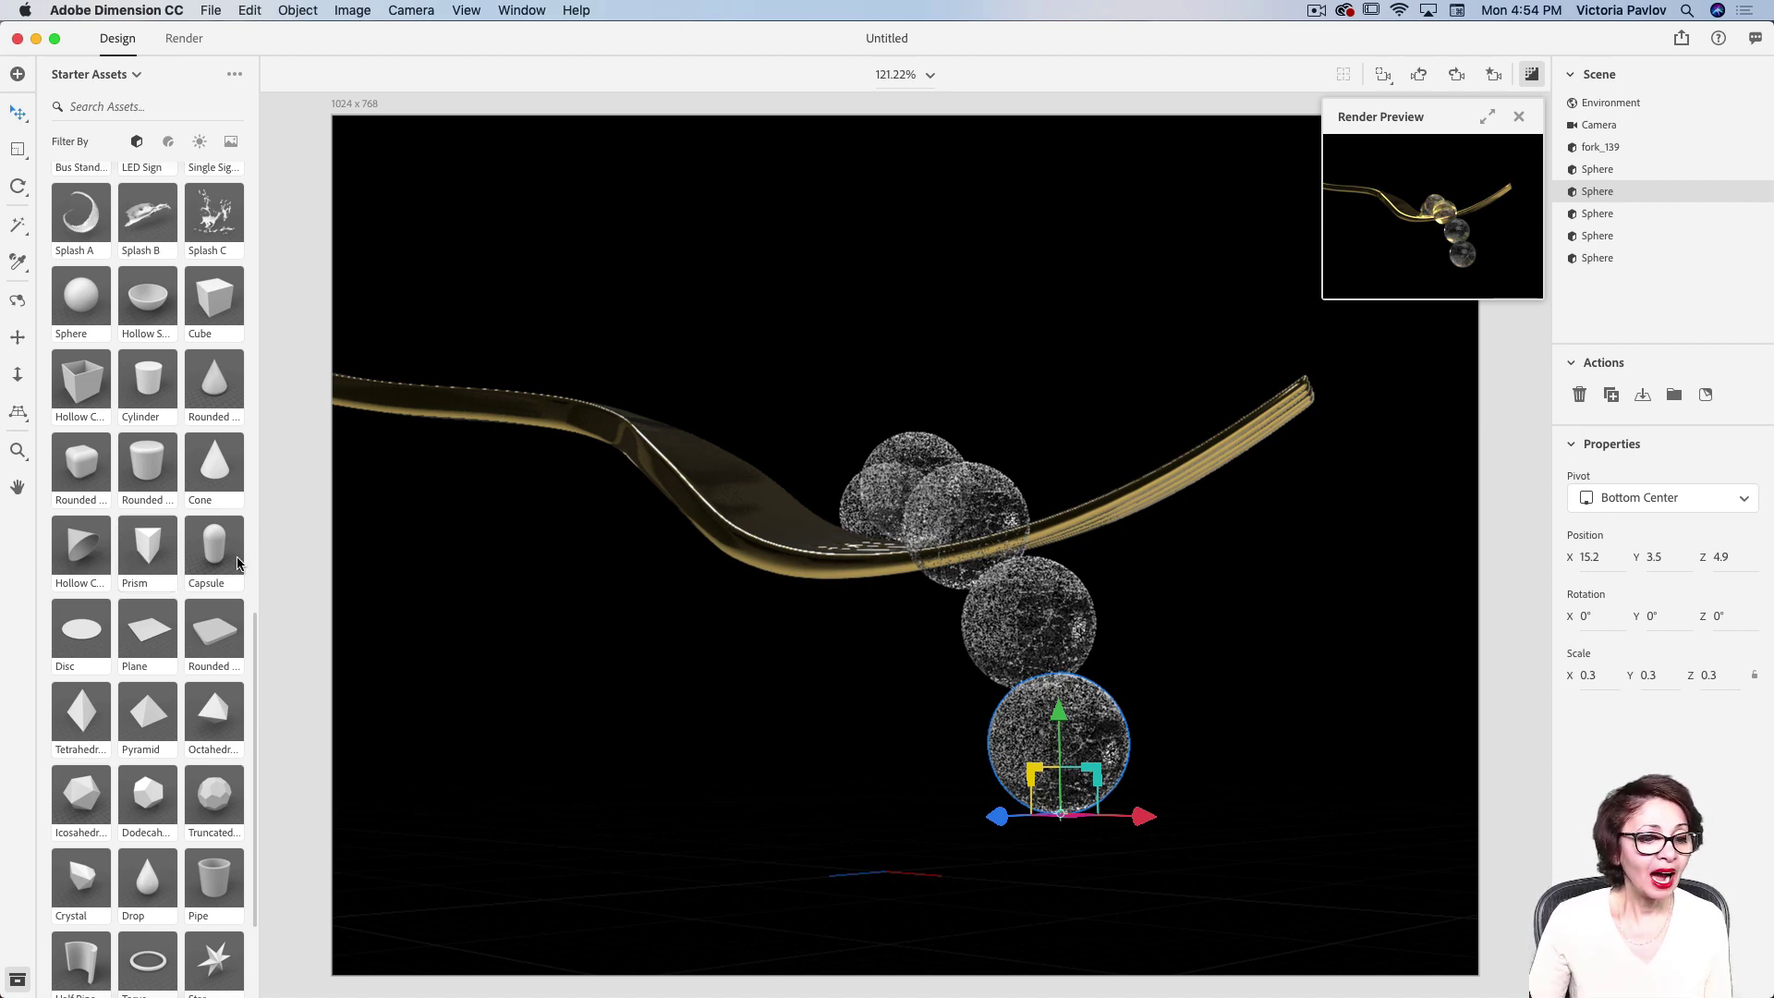
{"action": "left_click", "coordinate": [219, 552]}
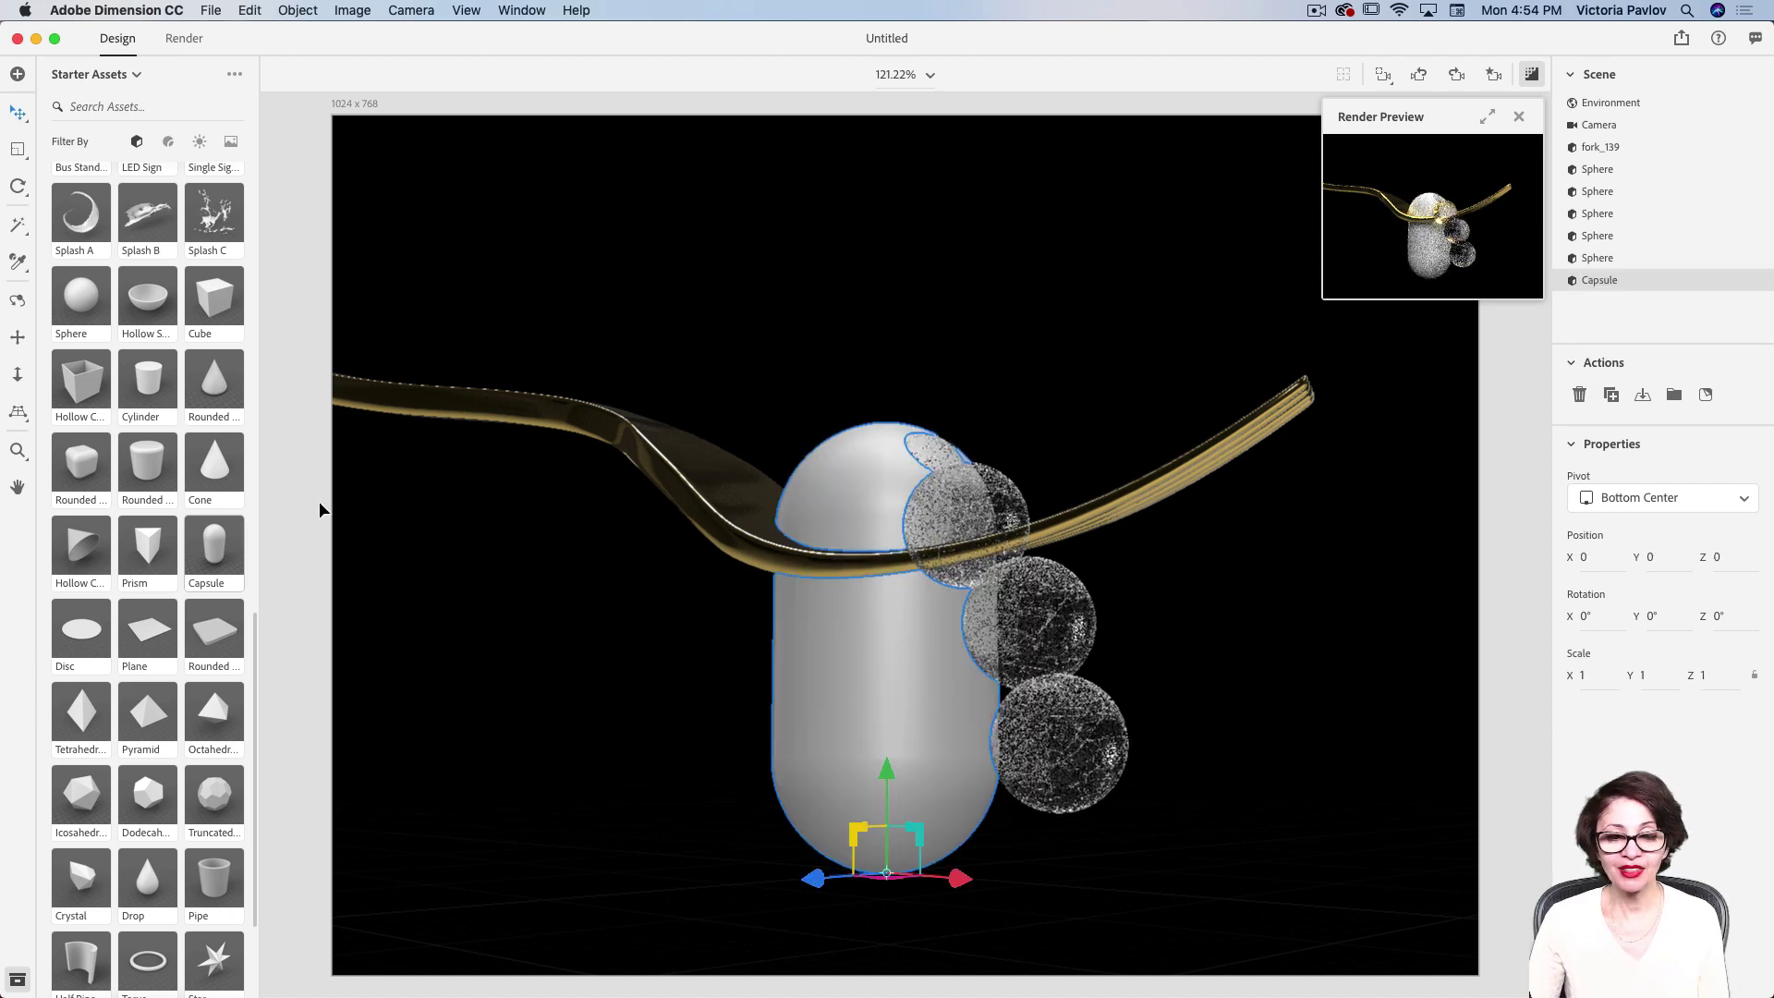
- Shrink the capsule to scale X 0.2, Z 0.2, flatten its Y scale to about 0, and raise it to about Y 9.8
{"action": "left_click", "coordinate": [24, 156]}
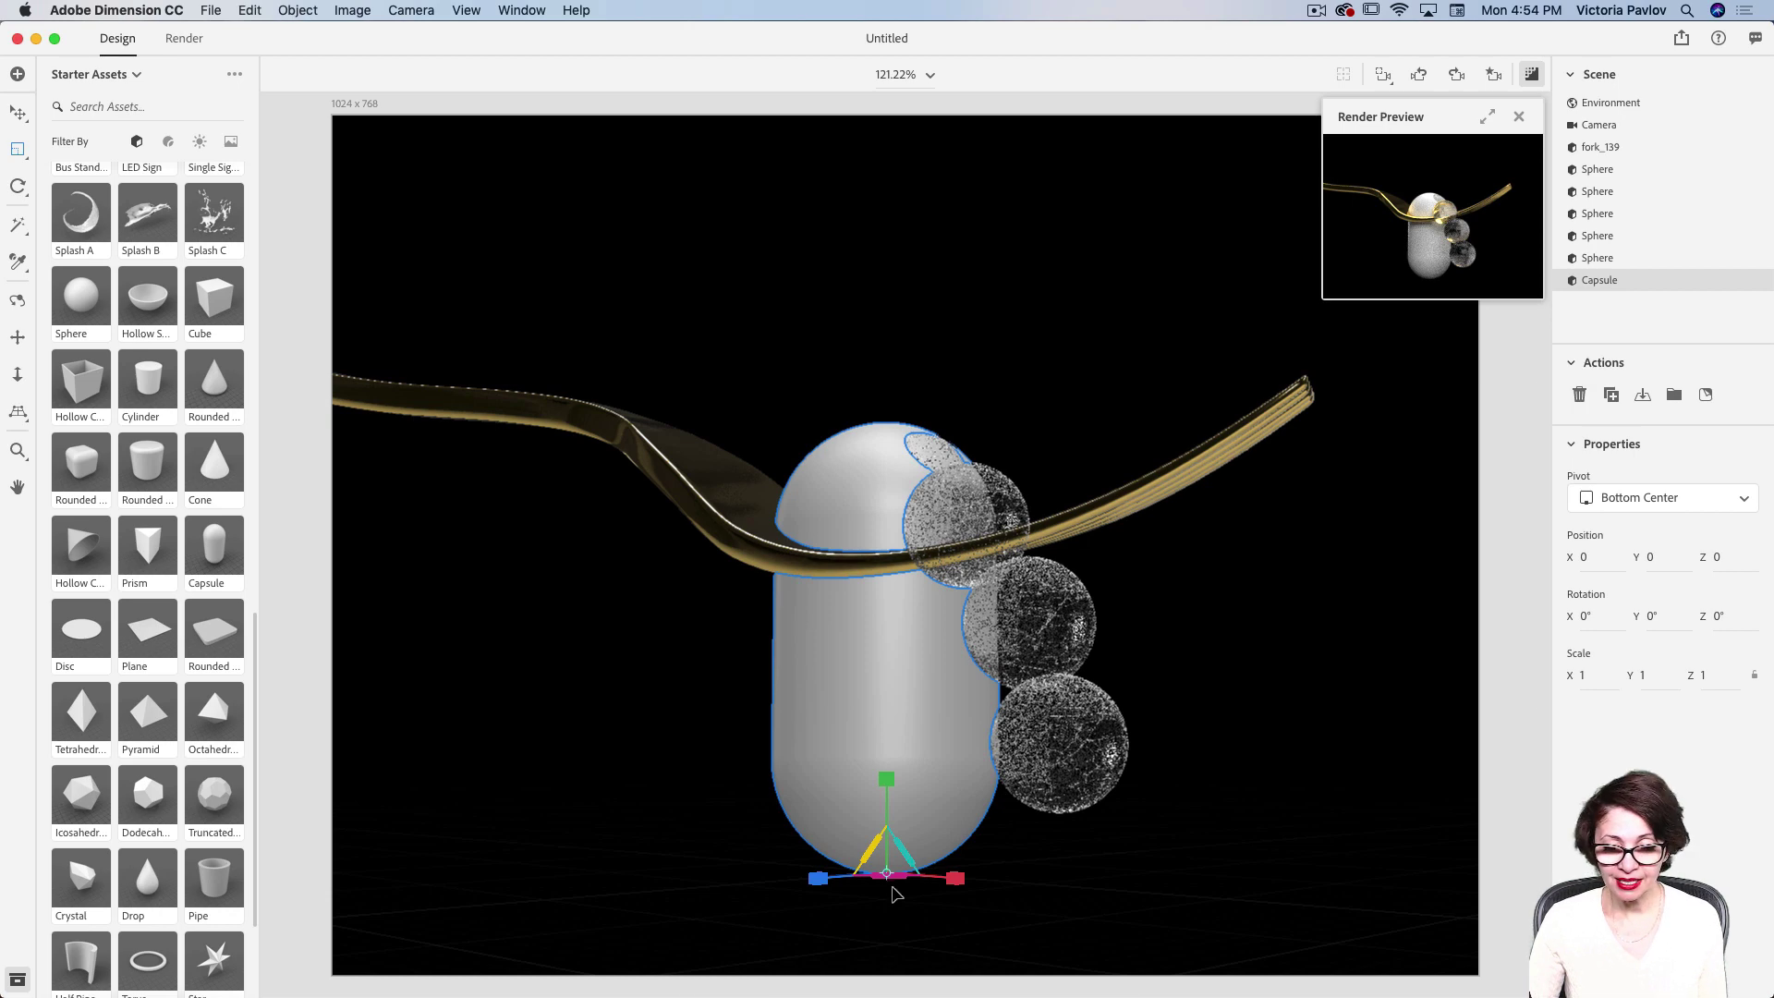
{"action": "left_click_drag", "start_coordinate": [892, 876], "coordinate": [892, 875]}
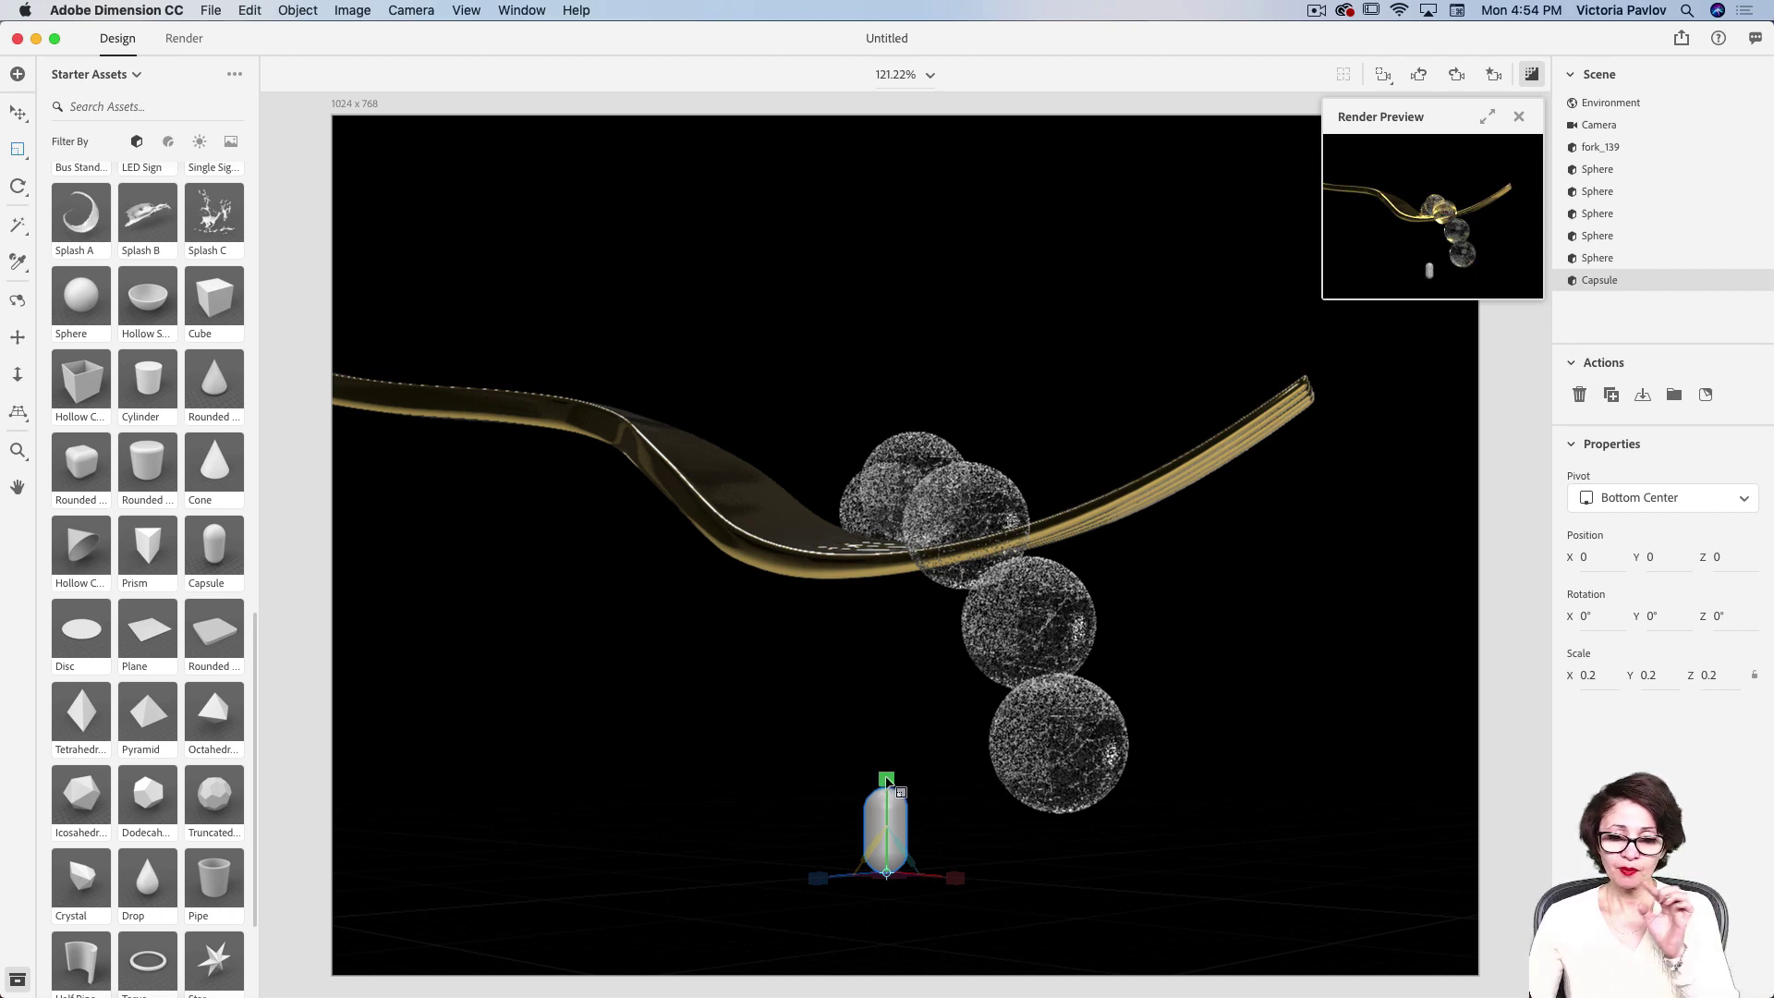
{"action": "left_click_drag", "start_coordinate": [887, 781], "coordinate": [885, 846]}
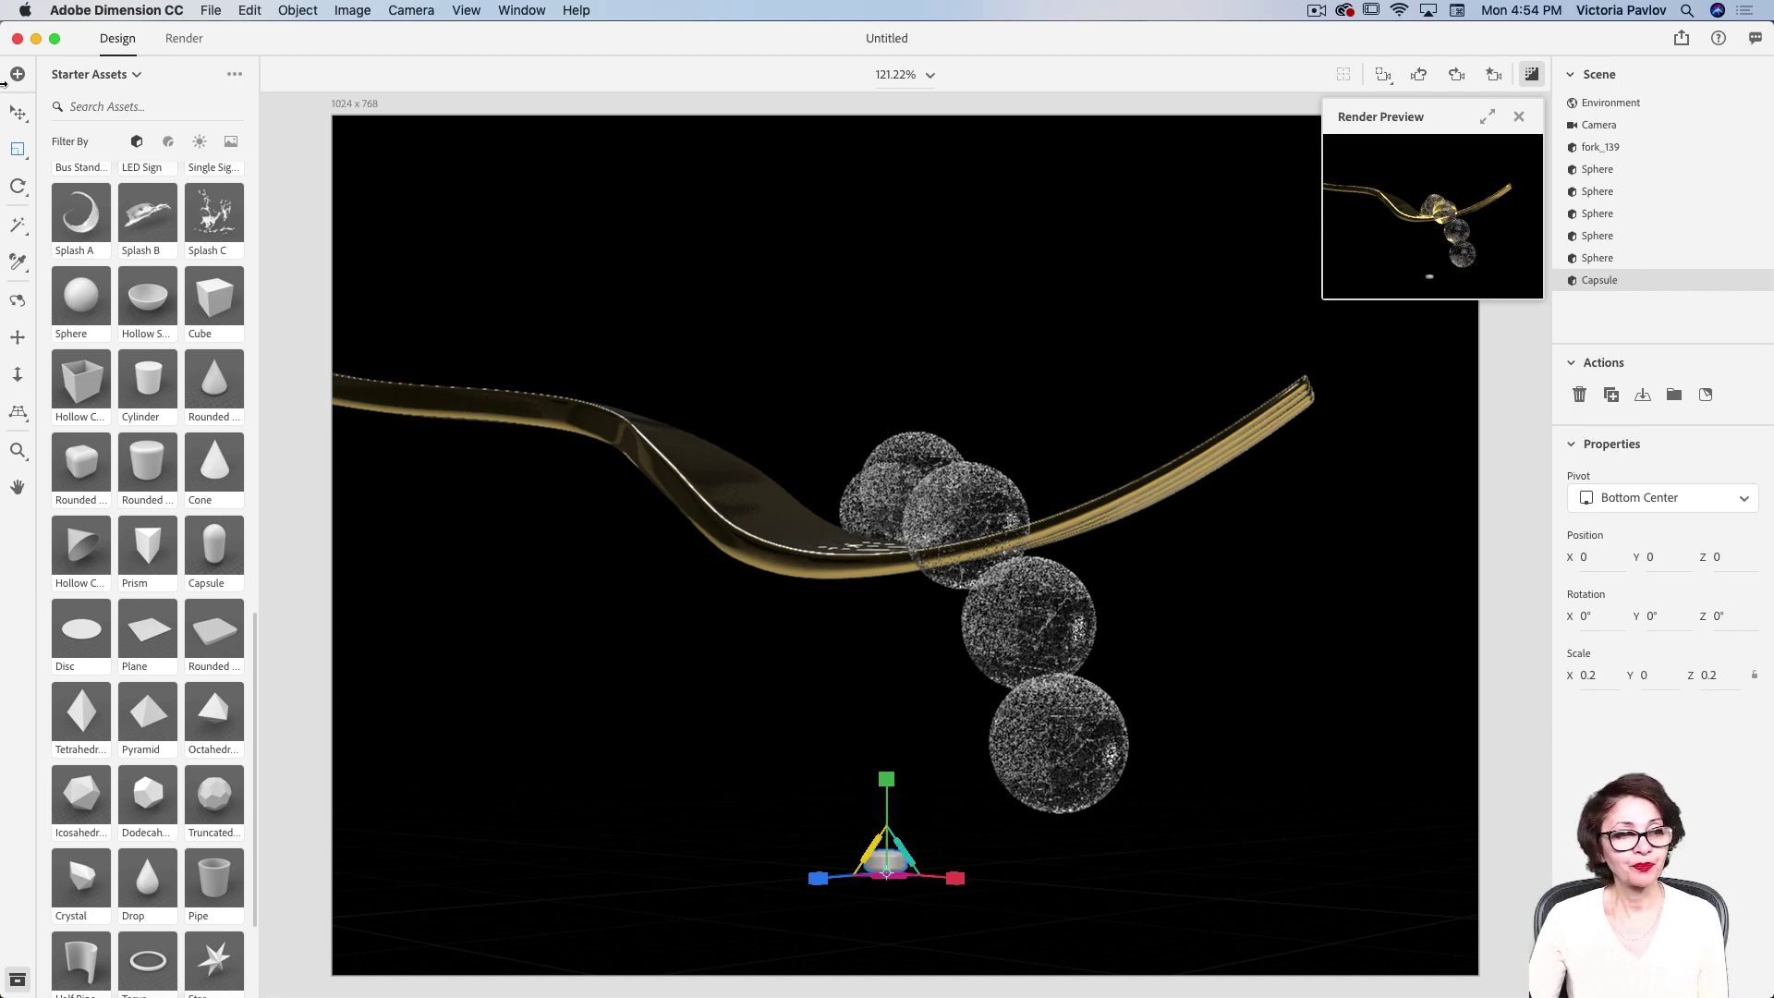
{"action": "left_click", "coordinate": [18, 113]}
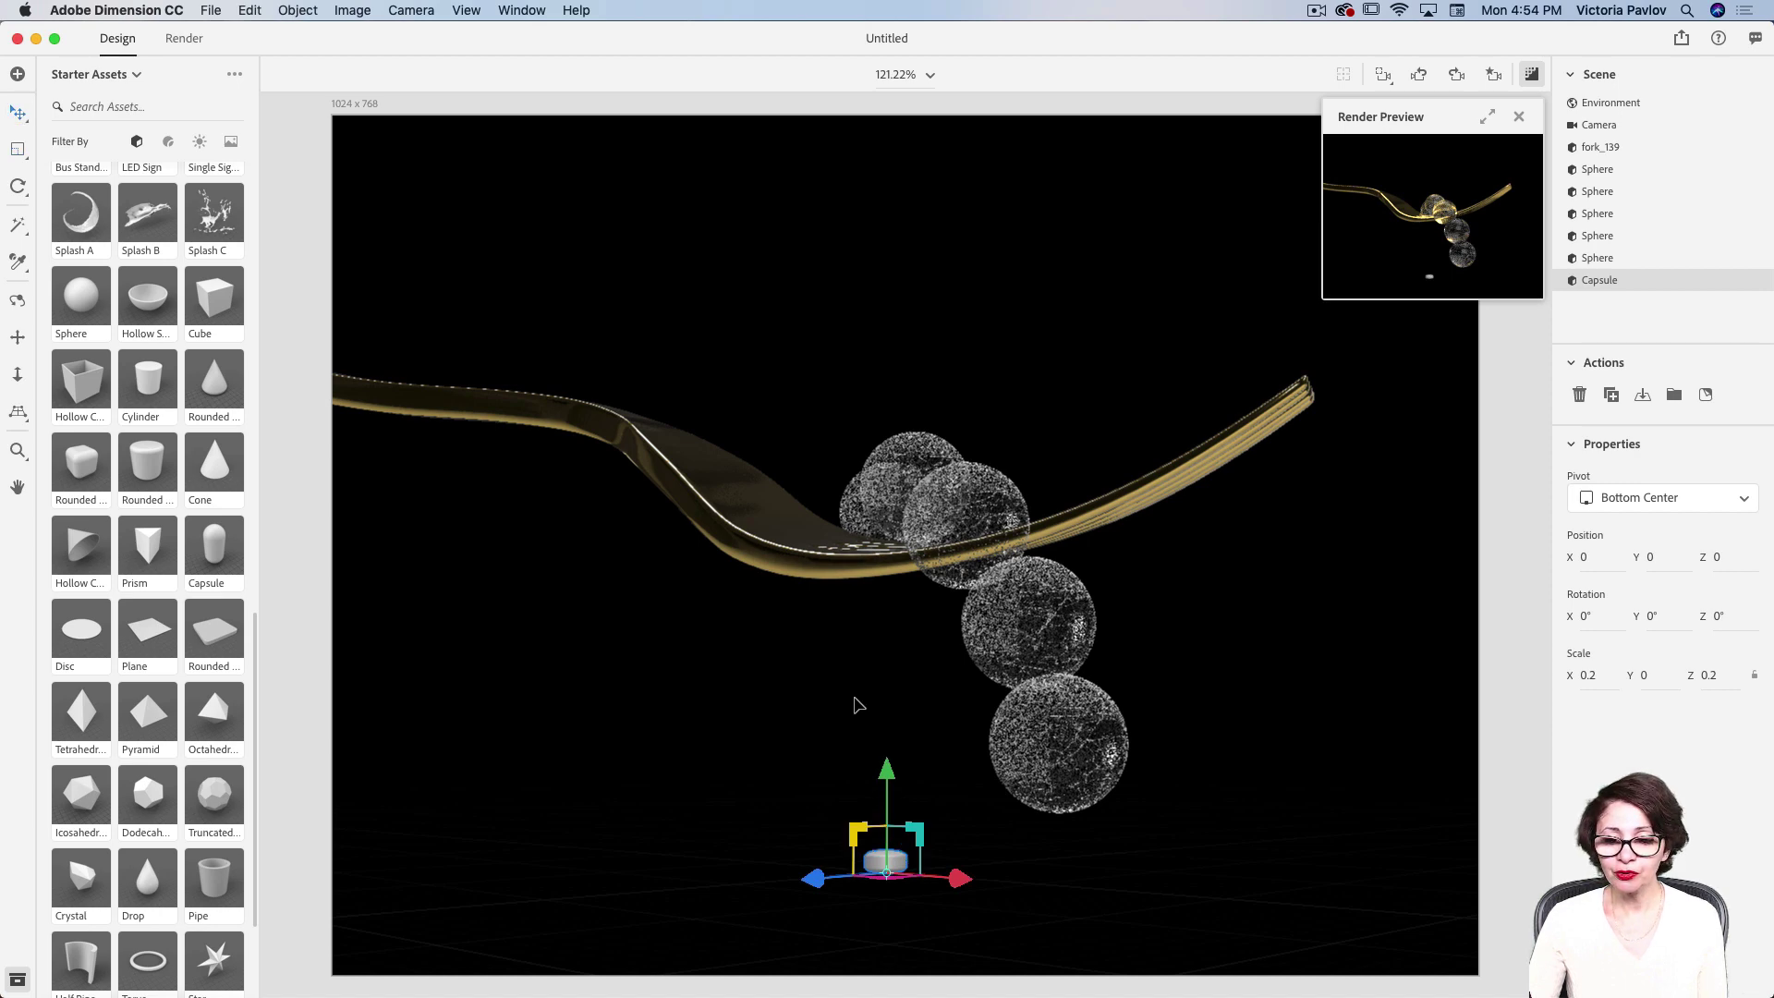
{"action": "left_click_drag", "start_coordinate": [887, 773], "coordinate": [888, 587]}
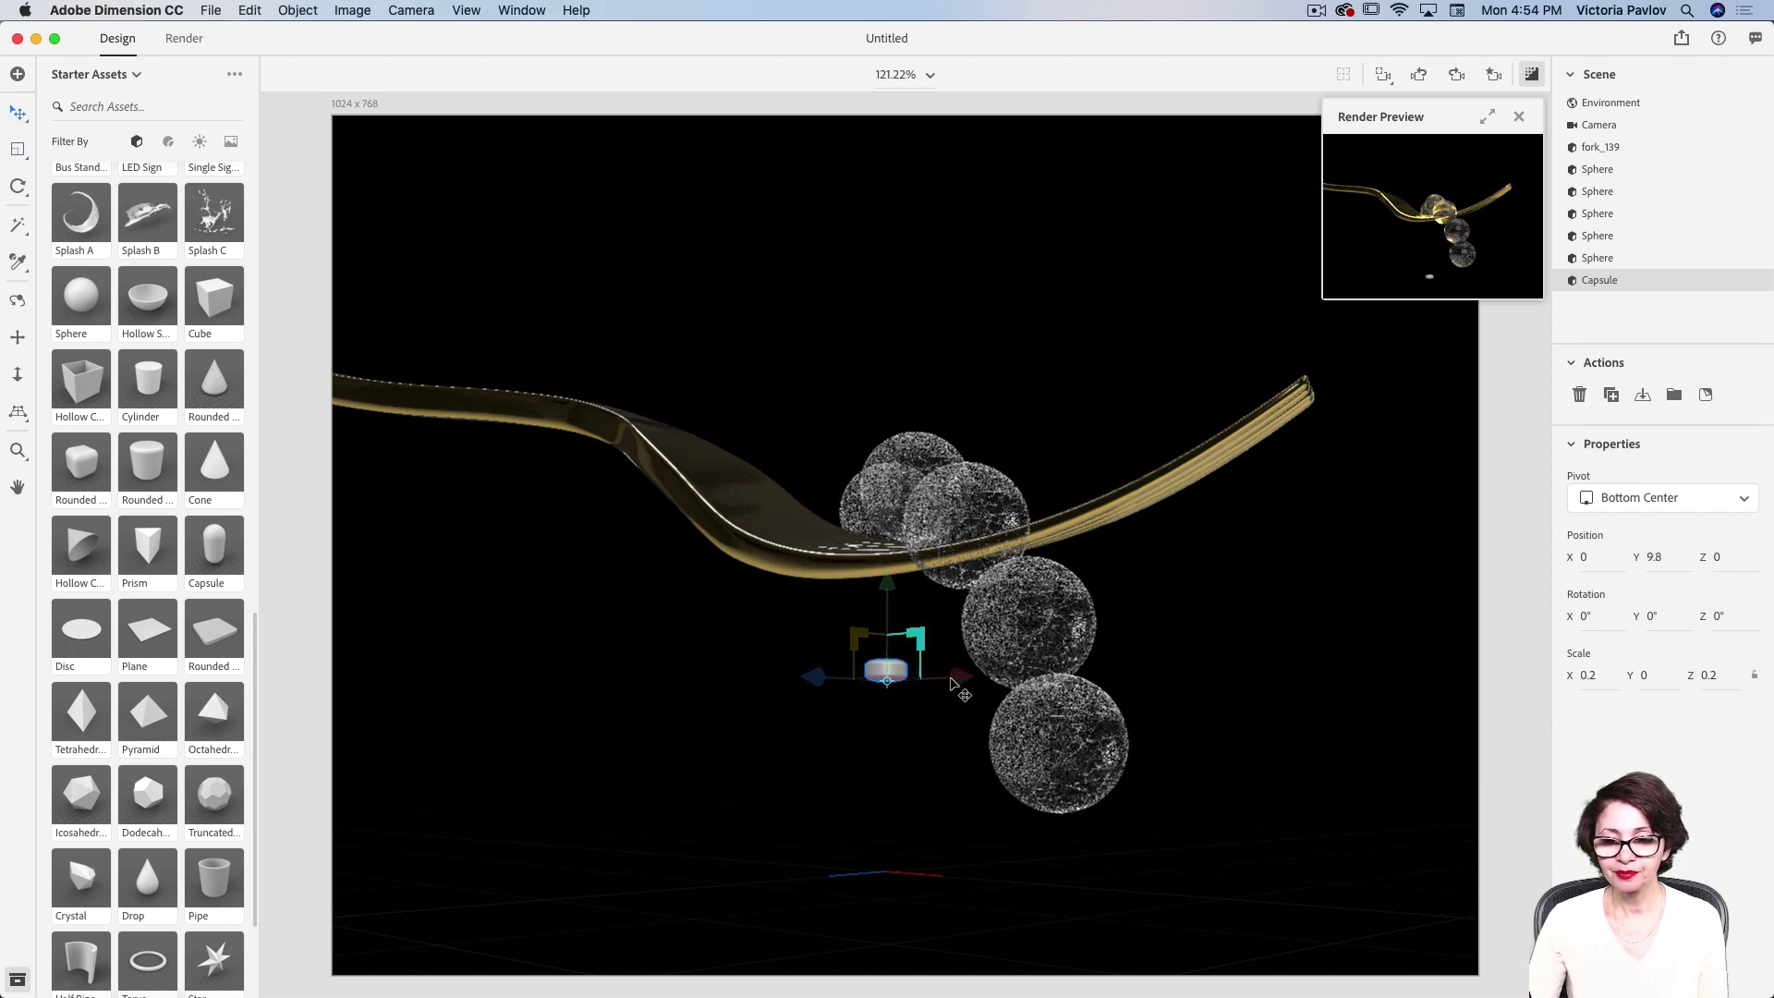
- Move the capsule onto the top of the lowest sphere, at about X 15.8, Y 8.6, Z 6
{"action": "mouse_move", "coordinate": [963, 681]}
{"action": "left_mouse_down"}
{"action": "mouse_move", "coordinate": [1214, 681]}
{"action": "mouse_move", "coordinate": [1135, 681]}
{"action": "mouse_move", "coordinate": [1100, 646]}
{"action": "mouse_move", "coordinate": [1180, 665]}
{"action": "mouse_move", "coordinate": [1145, 652]}
{"action": "mouse_move", "coordinate": [1048, 691]}
{"action": "mouse_move", "coordinate": [968, 664]}
{"action": "left_mouse_up"}
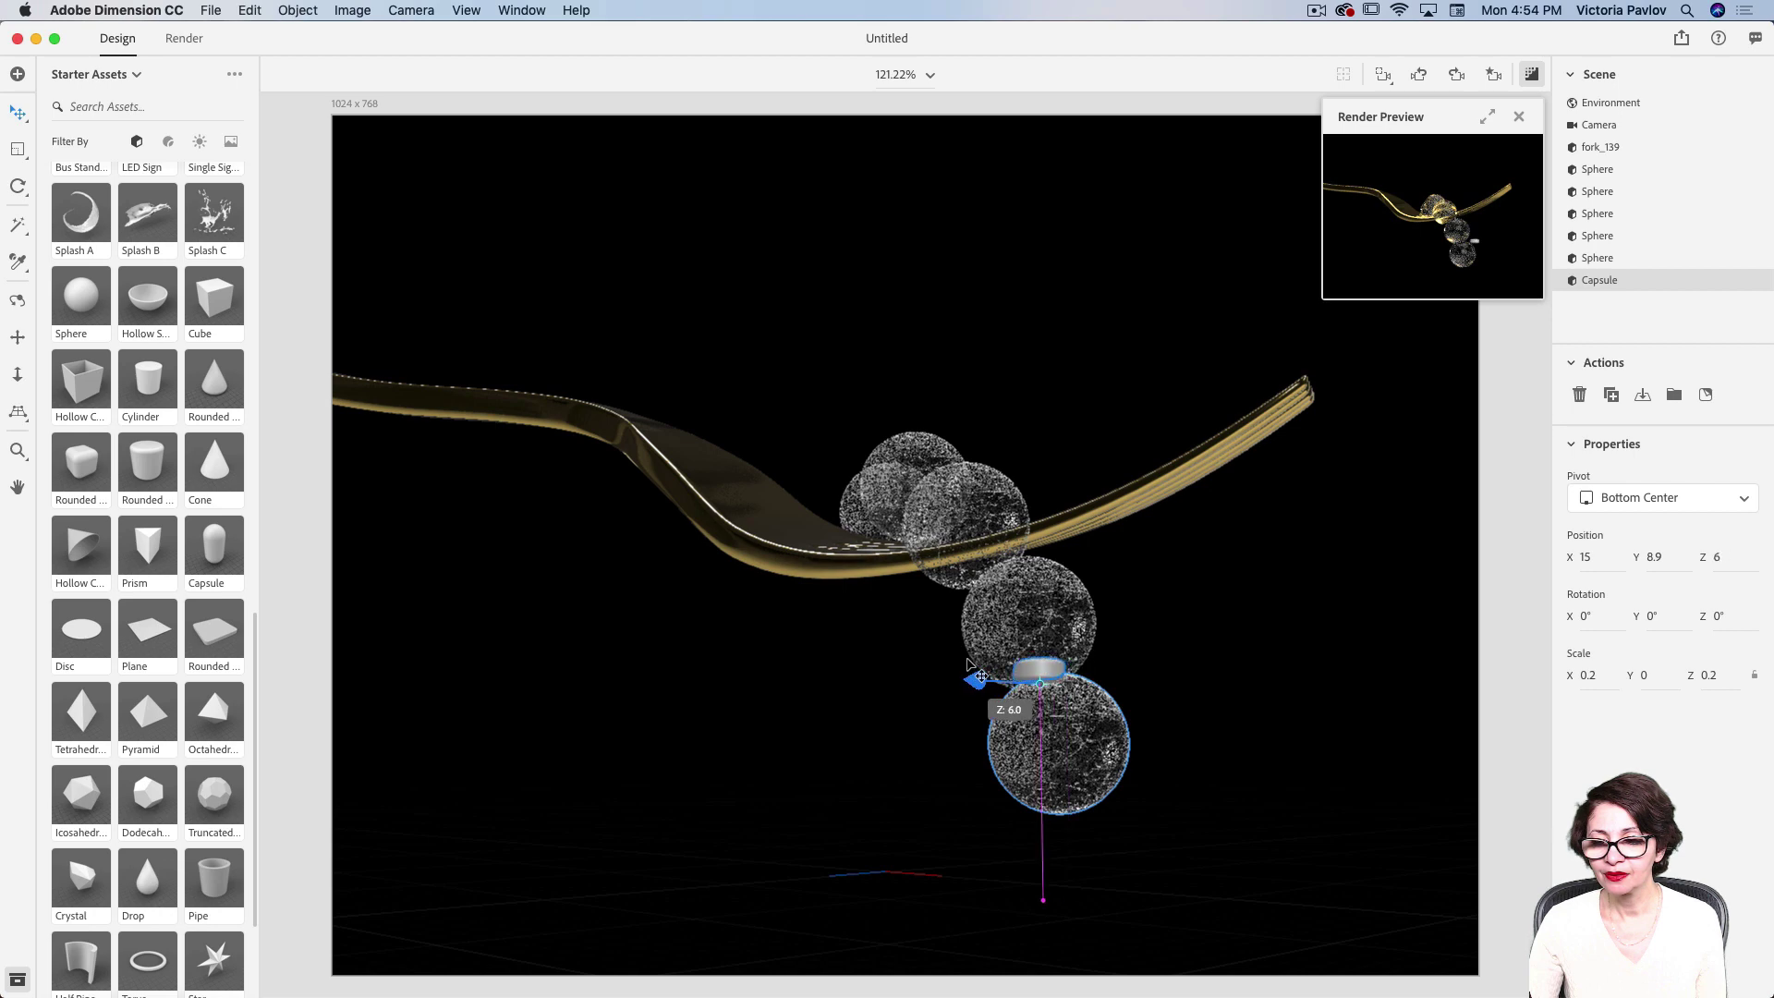
{"action": "left_click_drag", "start_coordinate": [1040, 589], "coordinate": [1051, 597]}
{"action": "left_click_drag", "start_coordinate": [1131, 695], "coordinate": [1149, 698]}
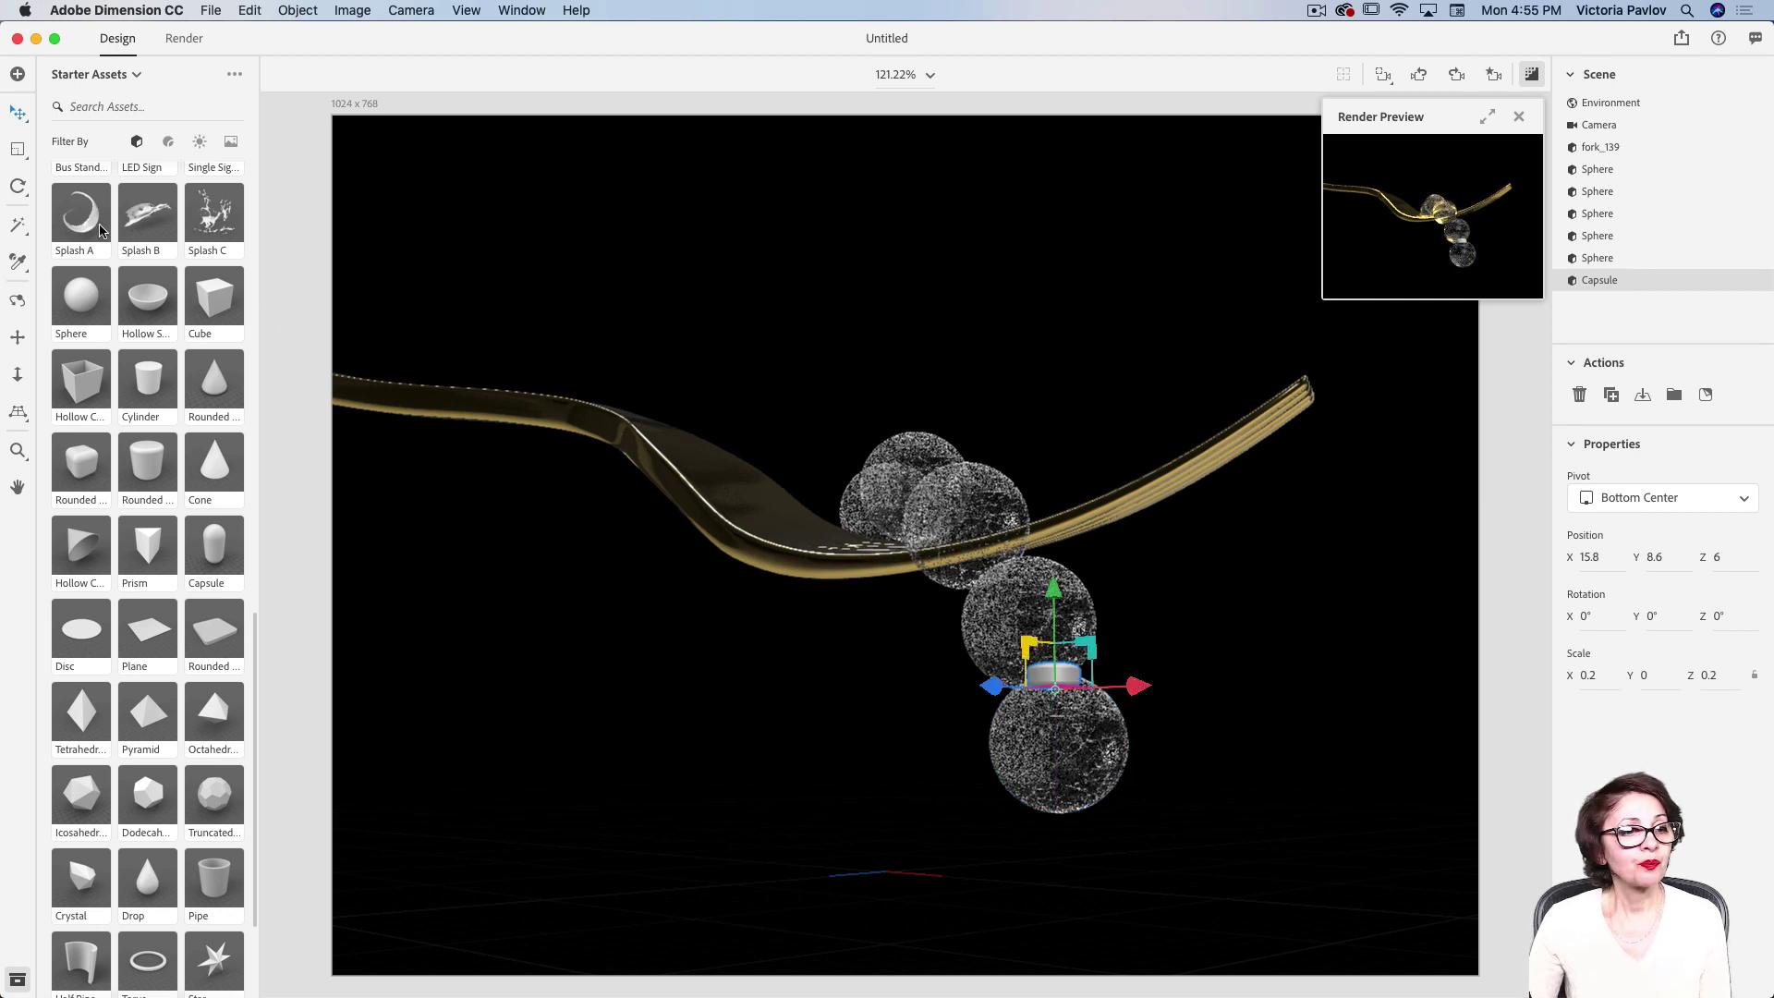
- Narrow the capsule to scale X 0.1, Z 0.1 and reposition it at about X 15.7, Y 8.7, Z 5.9
{"action": "key", "text": "s"}
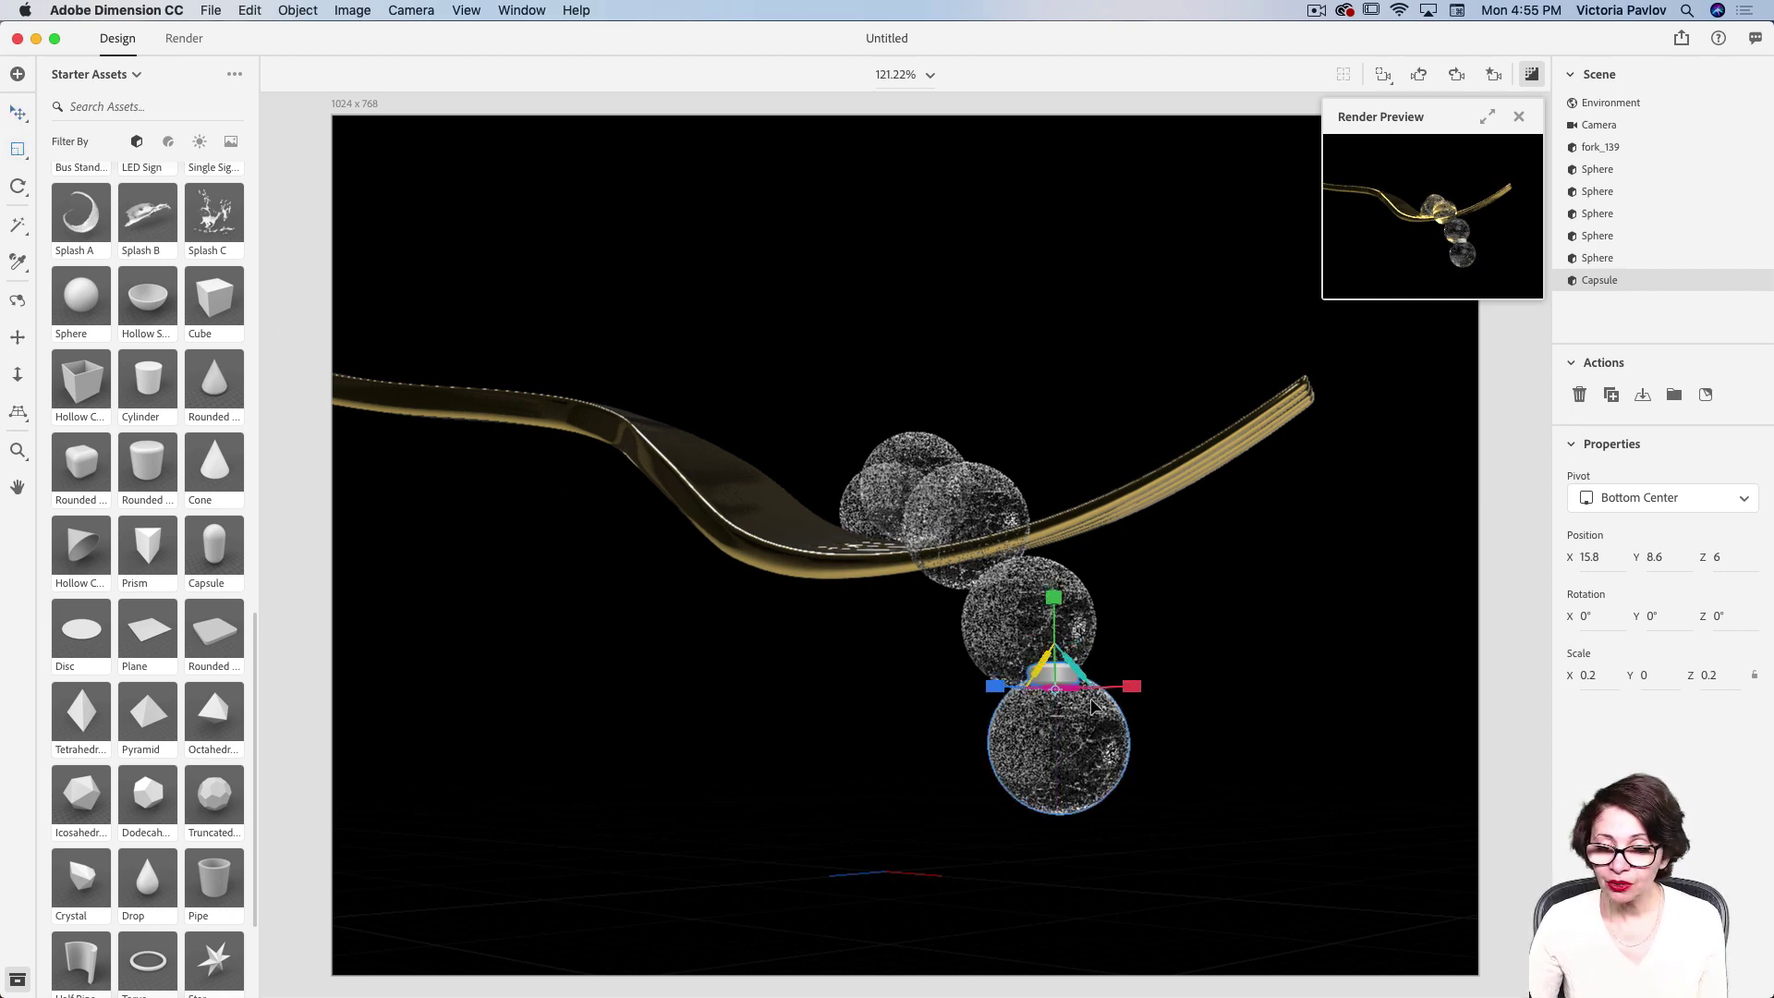
{"action": "left_click_drag", "start_coordinate": [1067, 691], "coordinate": [1067, 691]}
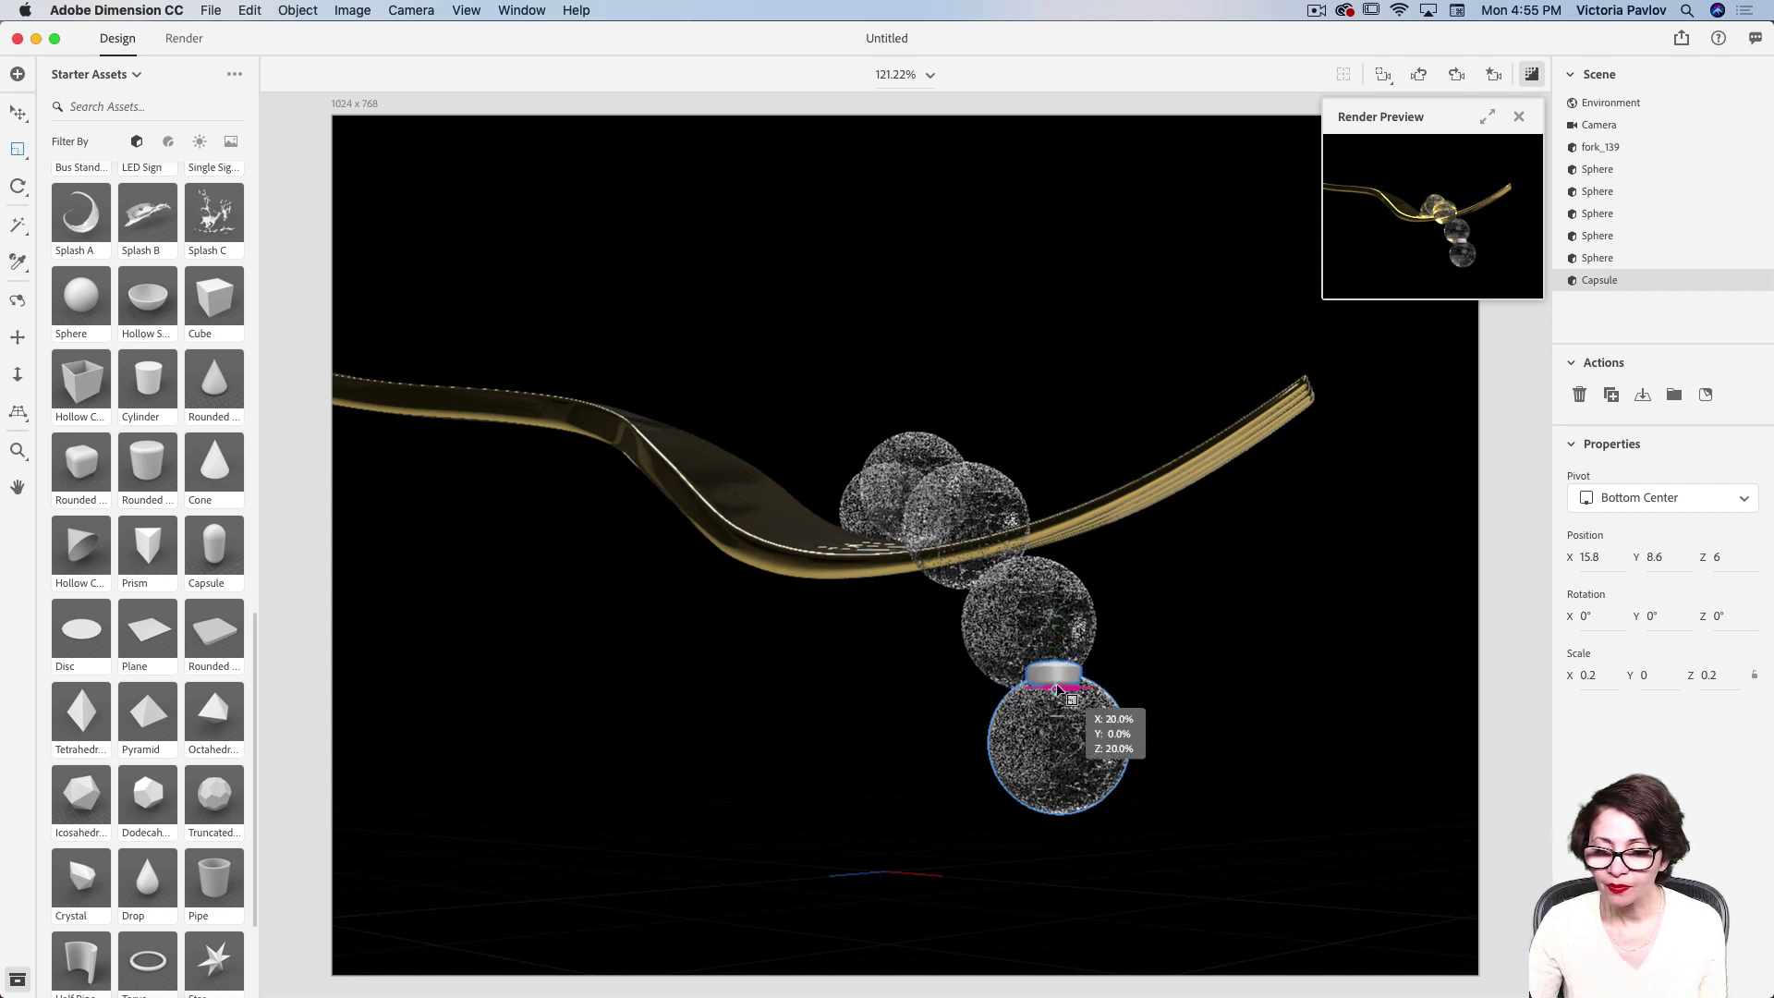
{"action": "left_click_drag", "start_coordinate": [1058, 690], "coordinate": [1017, 695]}
{"action": "left_click_drag", "start_coordinate": [1131, 686], "coordinate": [1109, 695]}
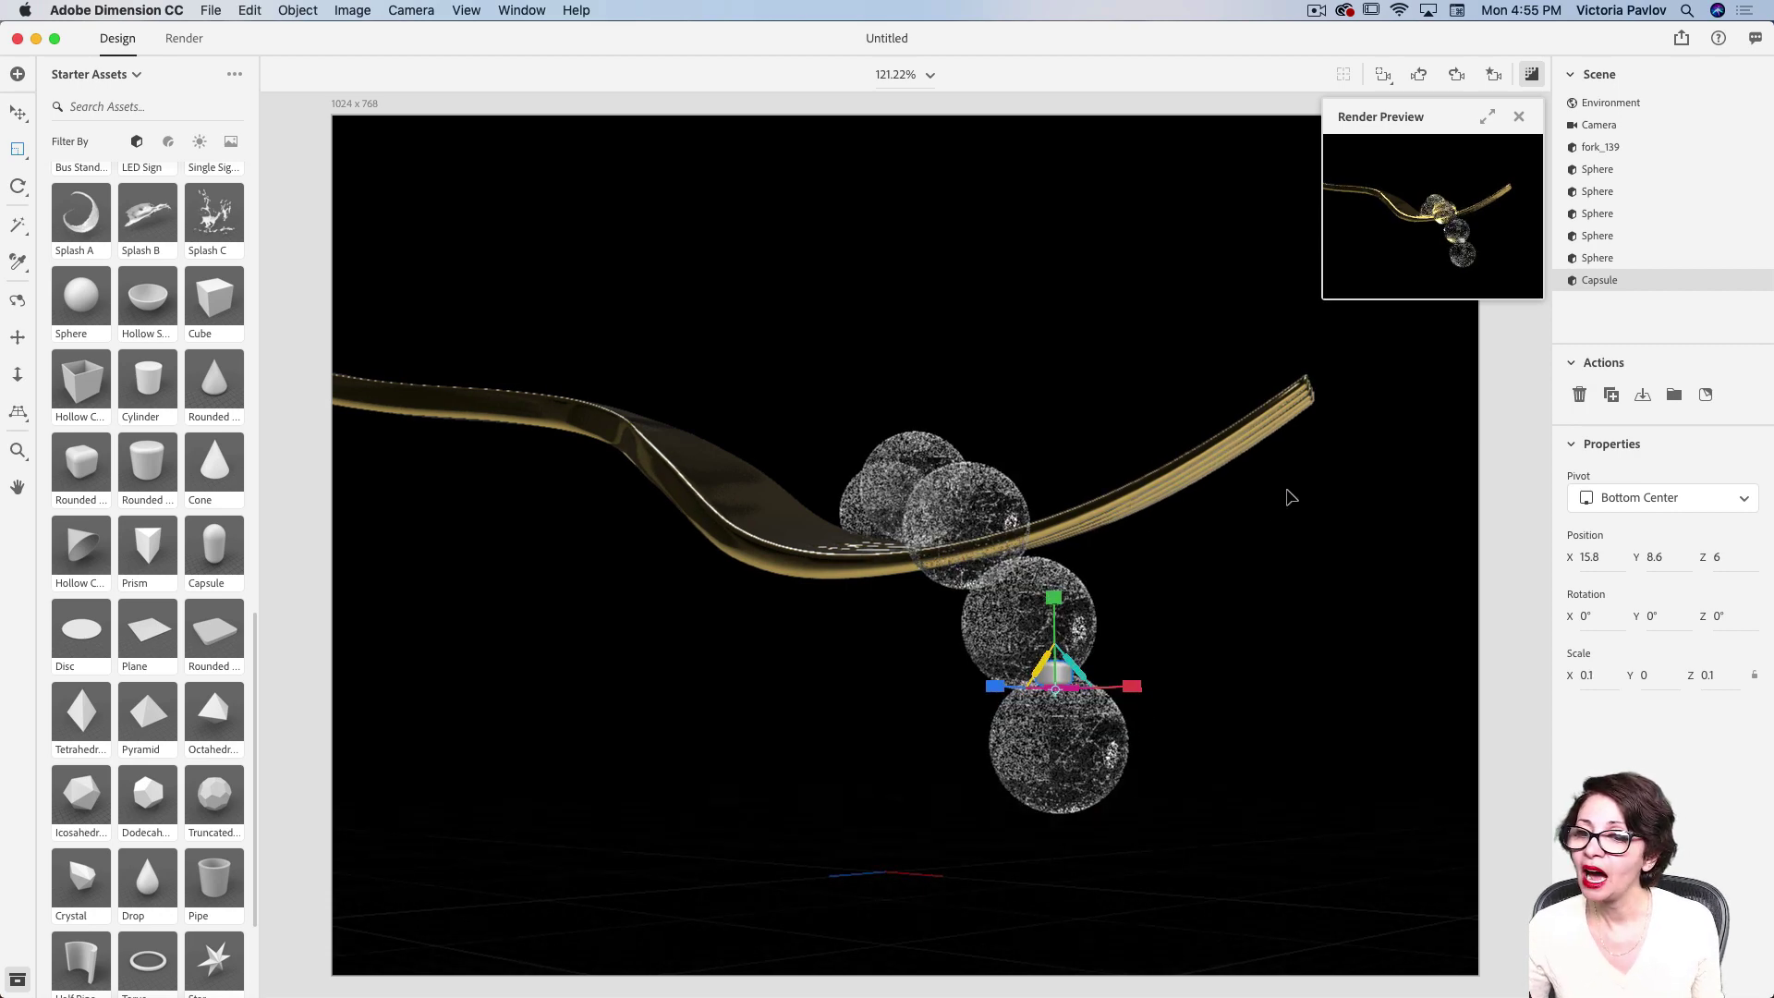
{"action": "left_click", "coordinate": [19, 111]}
{"action": "left_click_drag", "start_coordinate": [1093, 651], "coordinate": [1039, 652]}
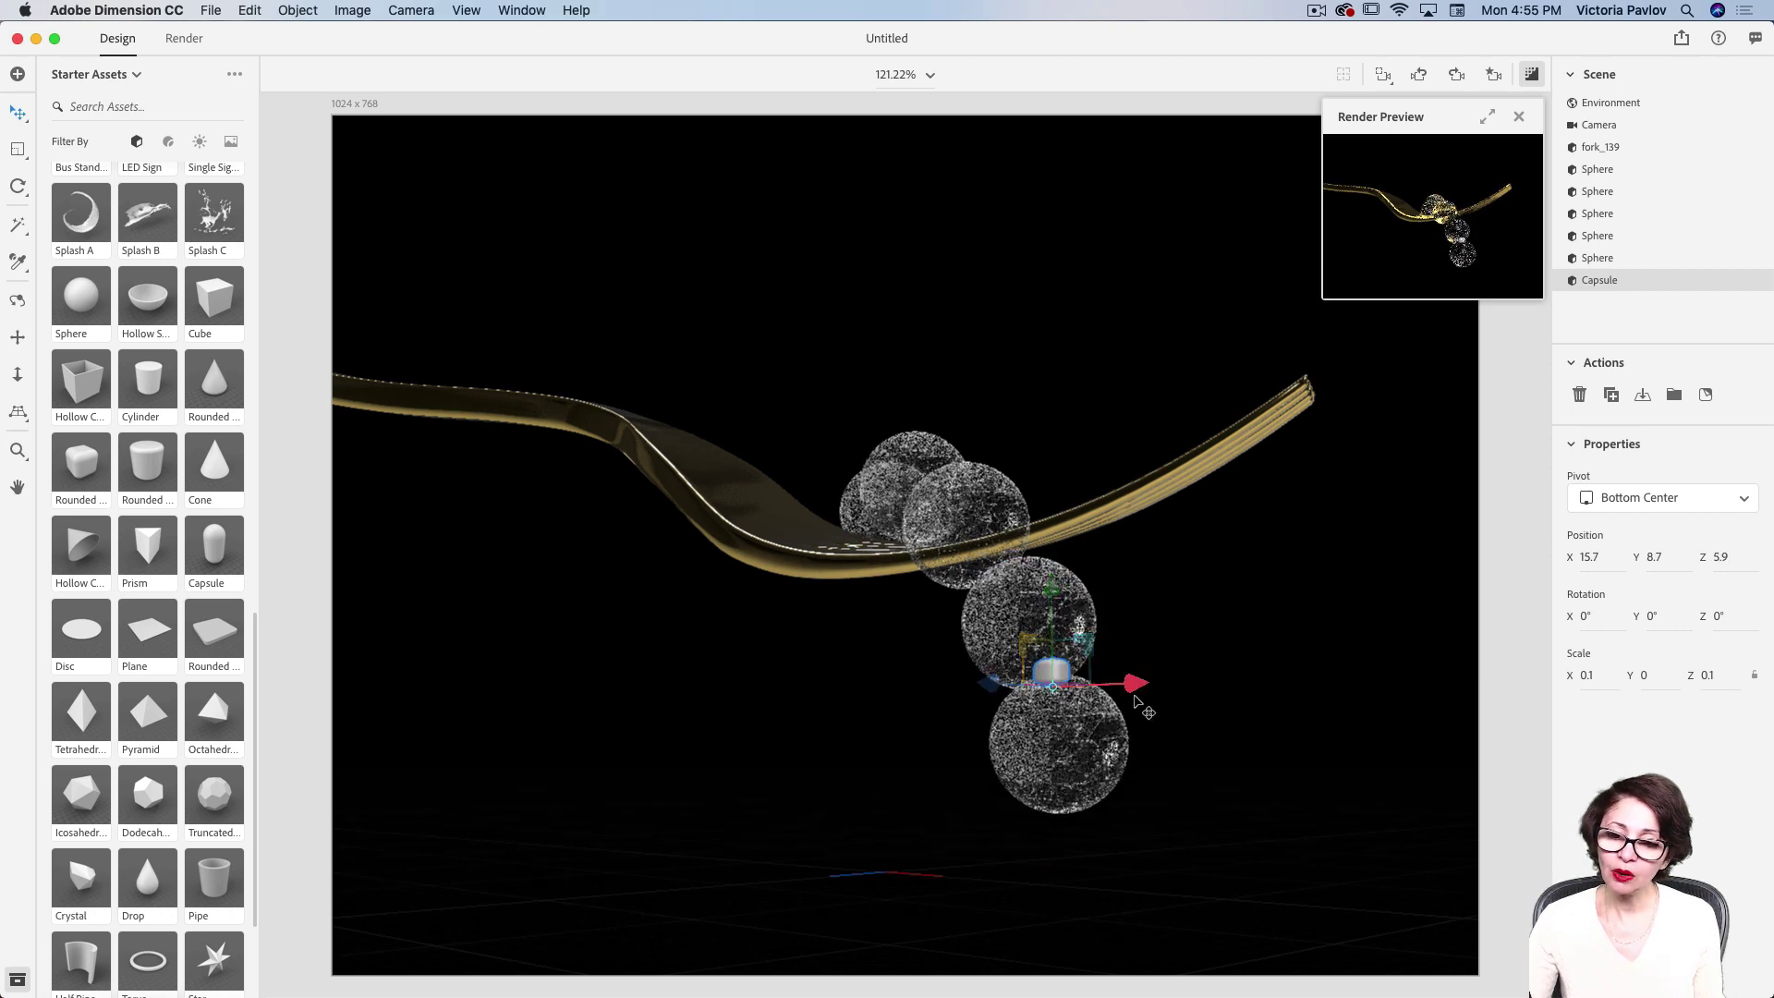
- Apply the Damaged Silver material to the capsule and check the enlarged render preview
{"action": "left_click", "coordinate": [170, 144]}
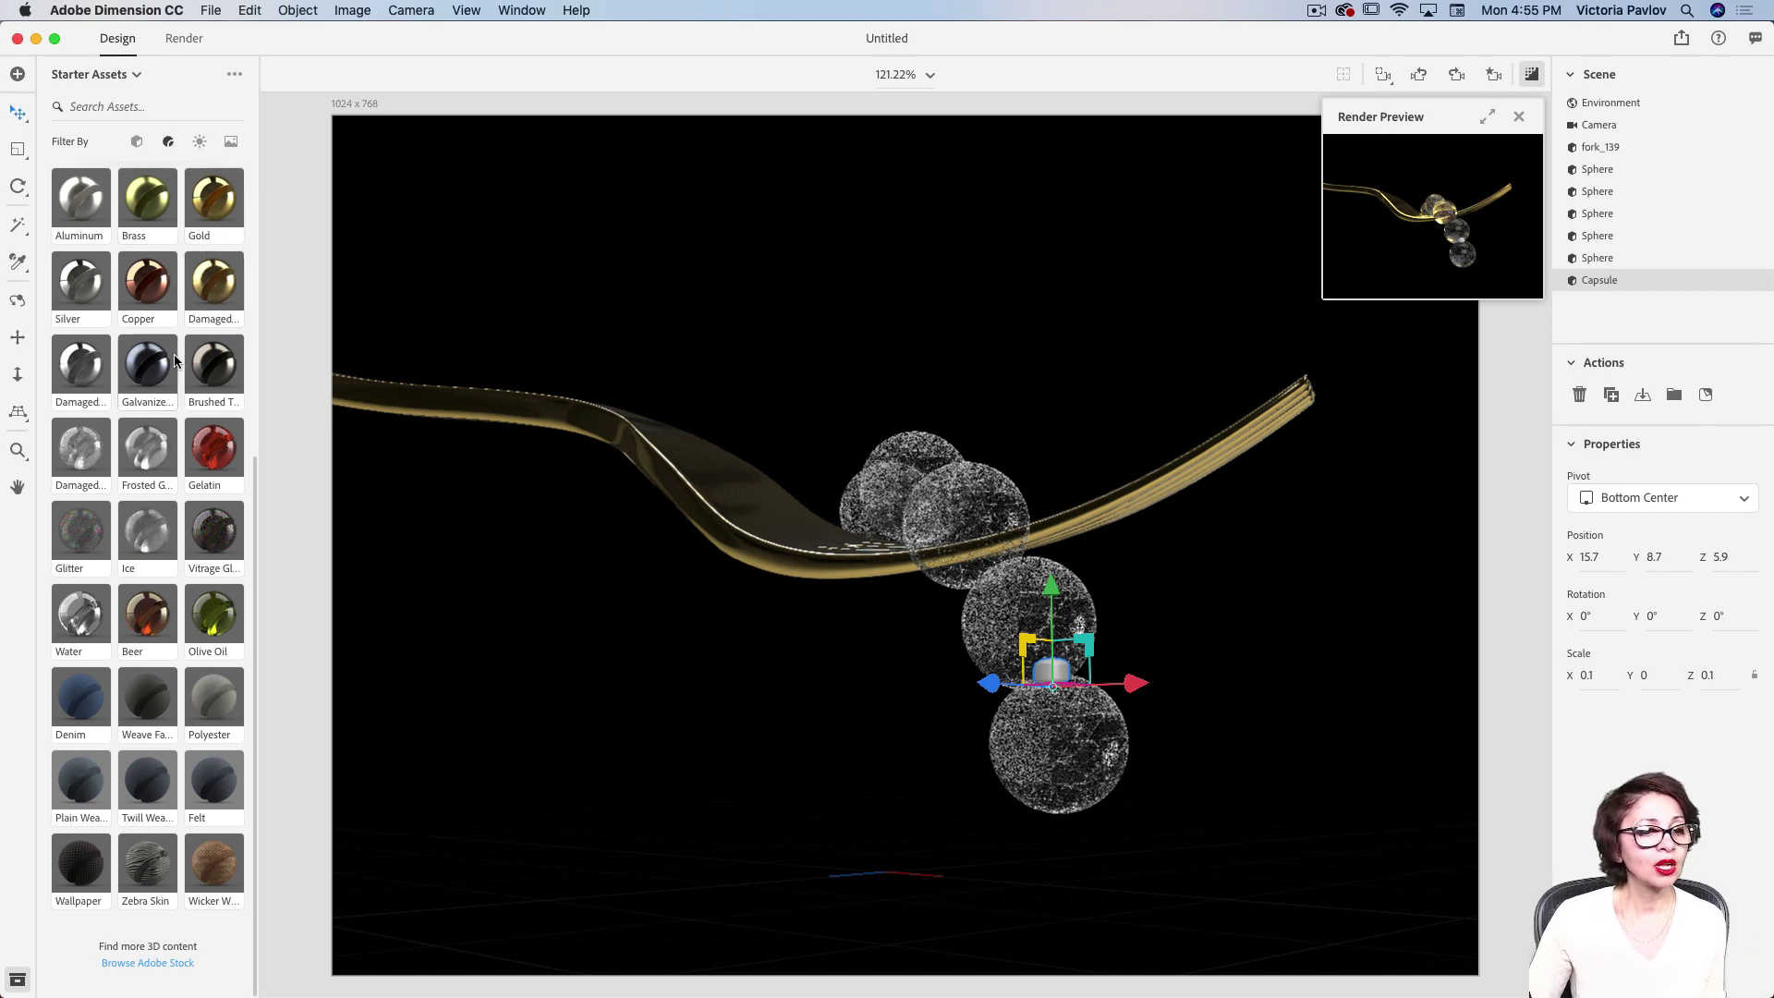
{"action": "left_click", "coordinate": [83, 372]}
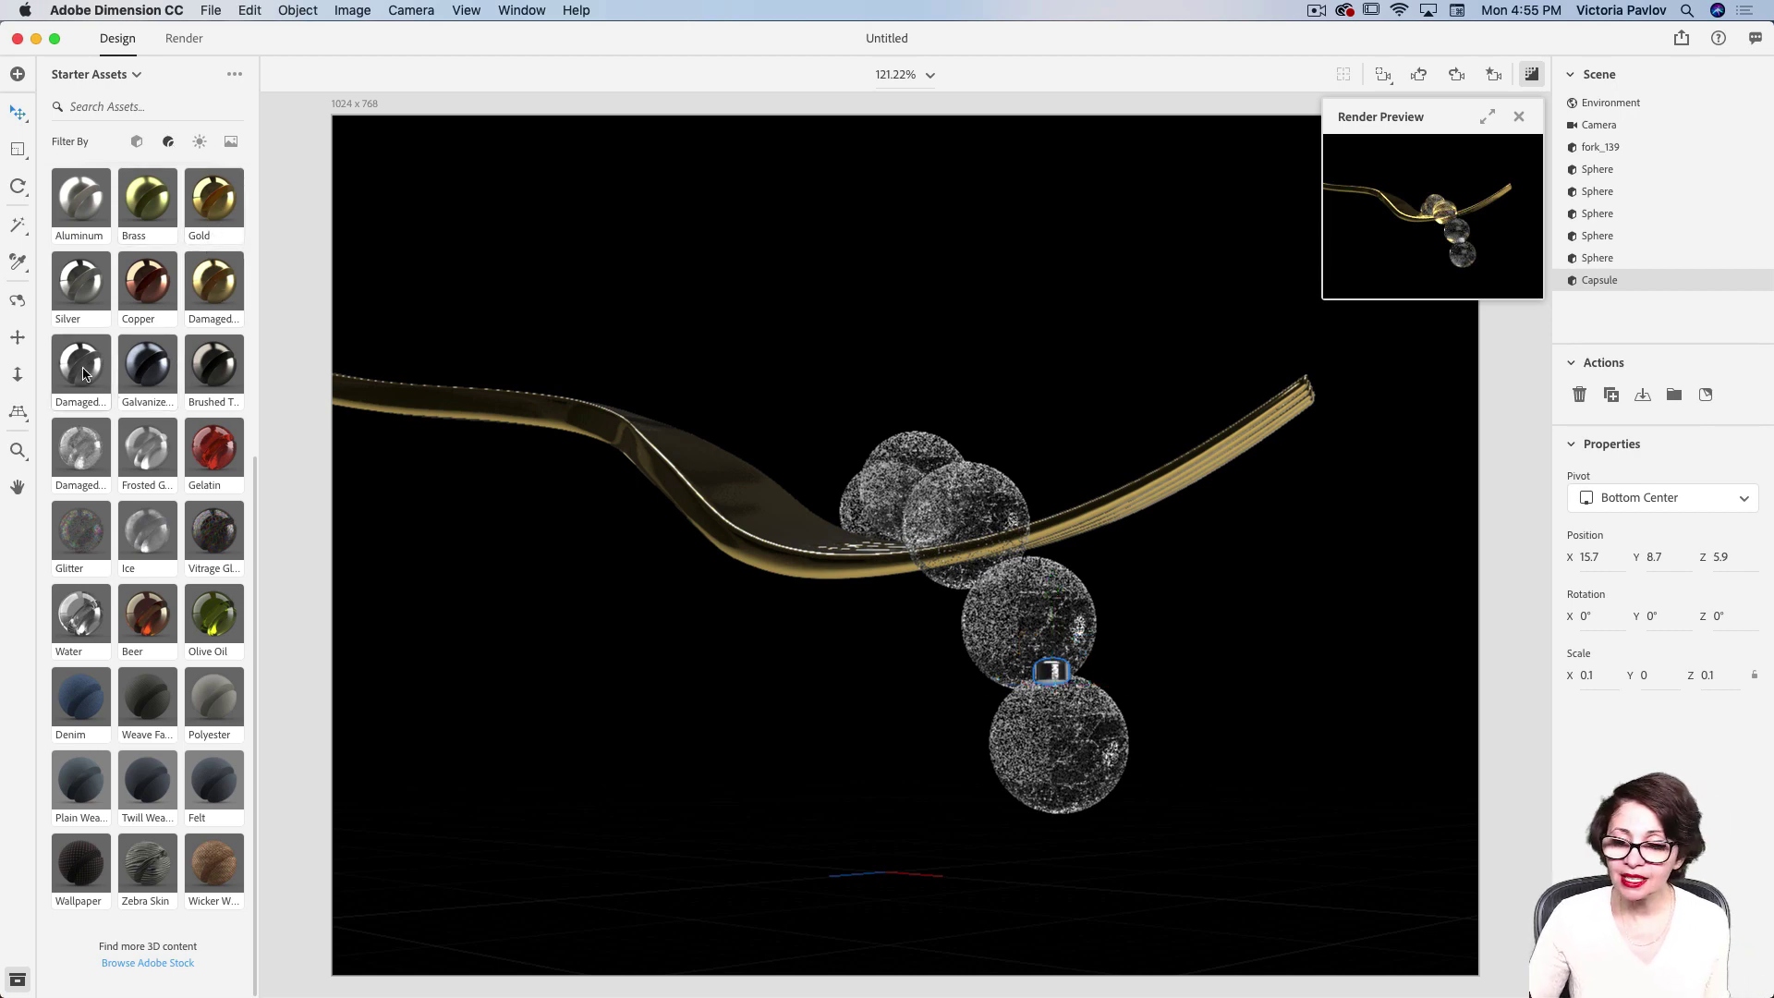
{"action": "left_click", "coordinate": [1487, 120]}
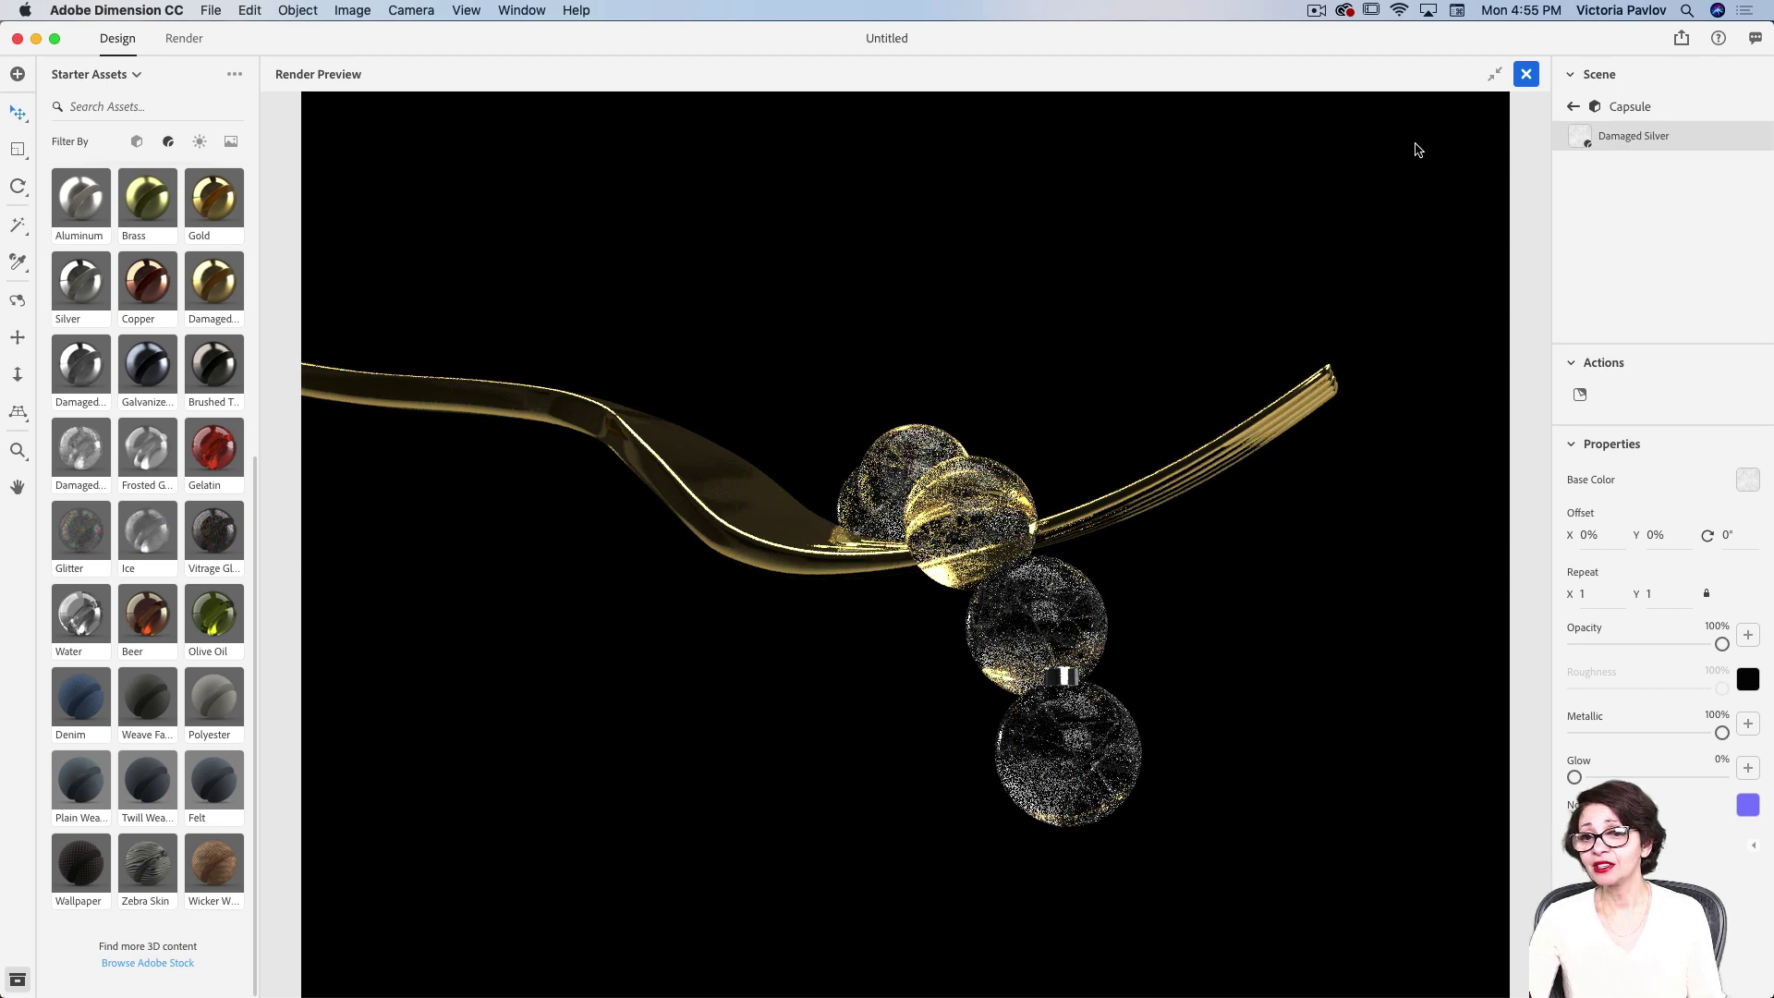
{"action": "left_click", "coordinate": [1495, 74]}
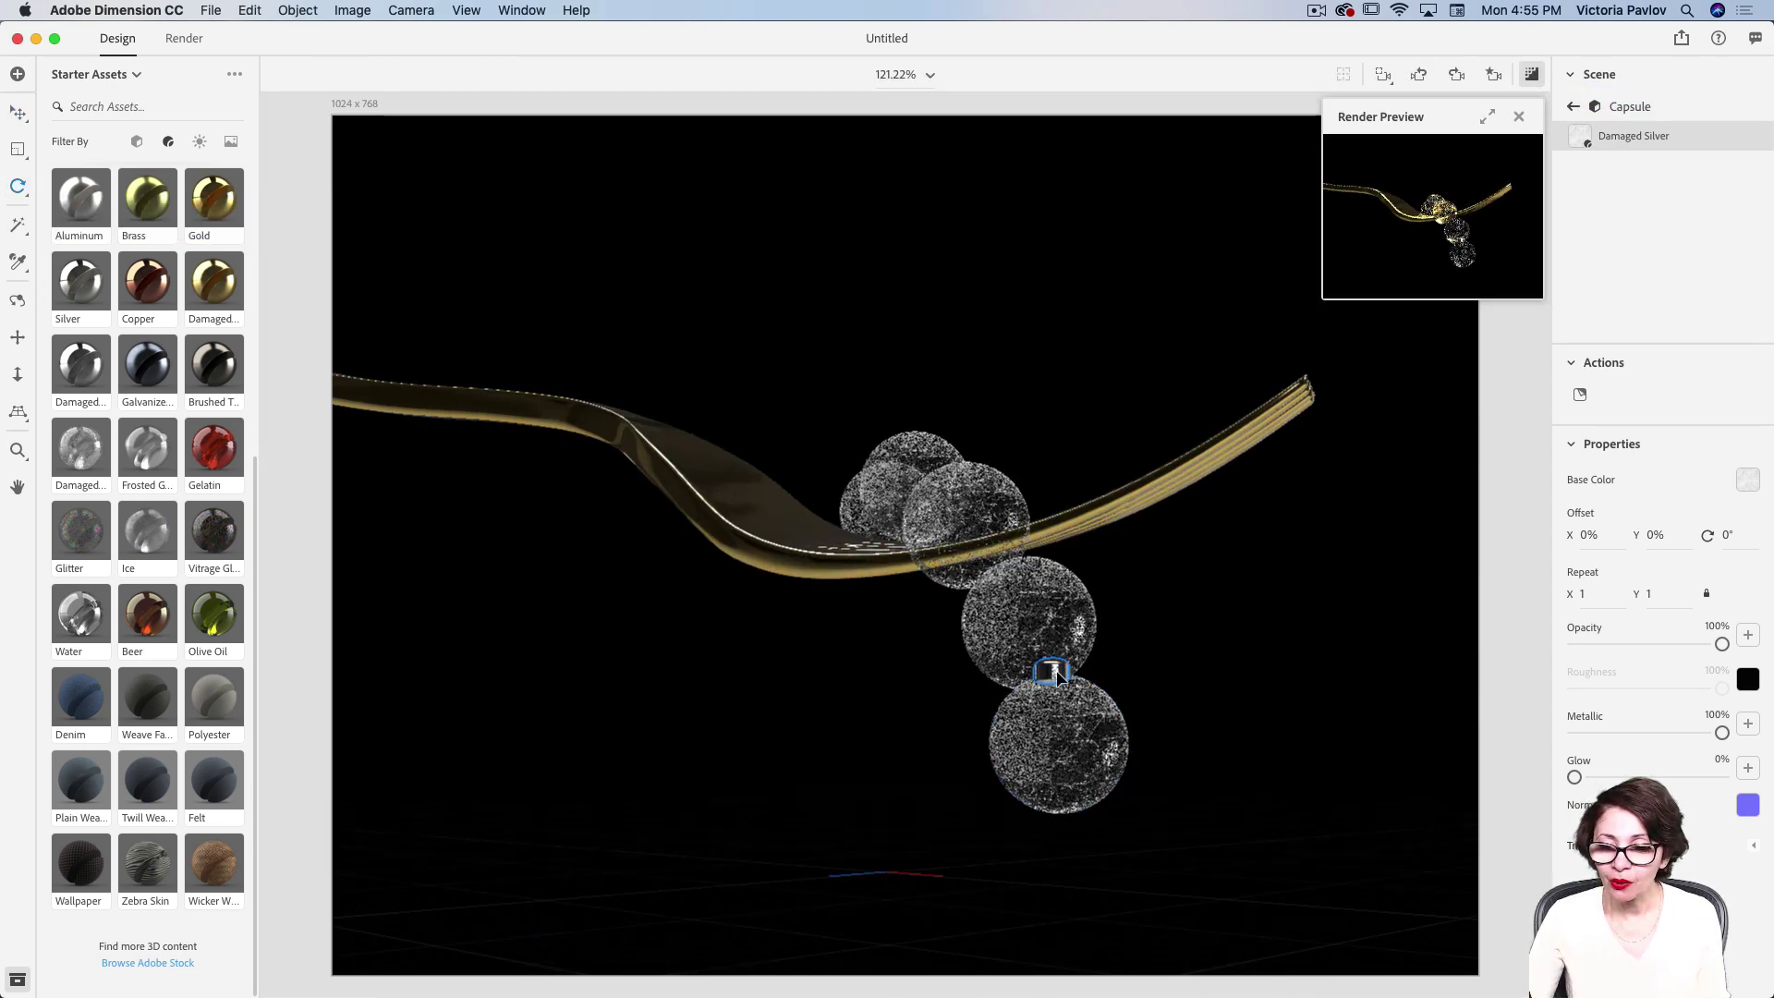
- Tilt the capsule to about X 9° and Z 3° rotation, and nudge it to about X 15.8
{"action": "left_click", "coordinate": [19, 187]}
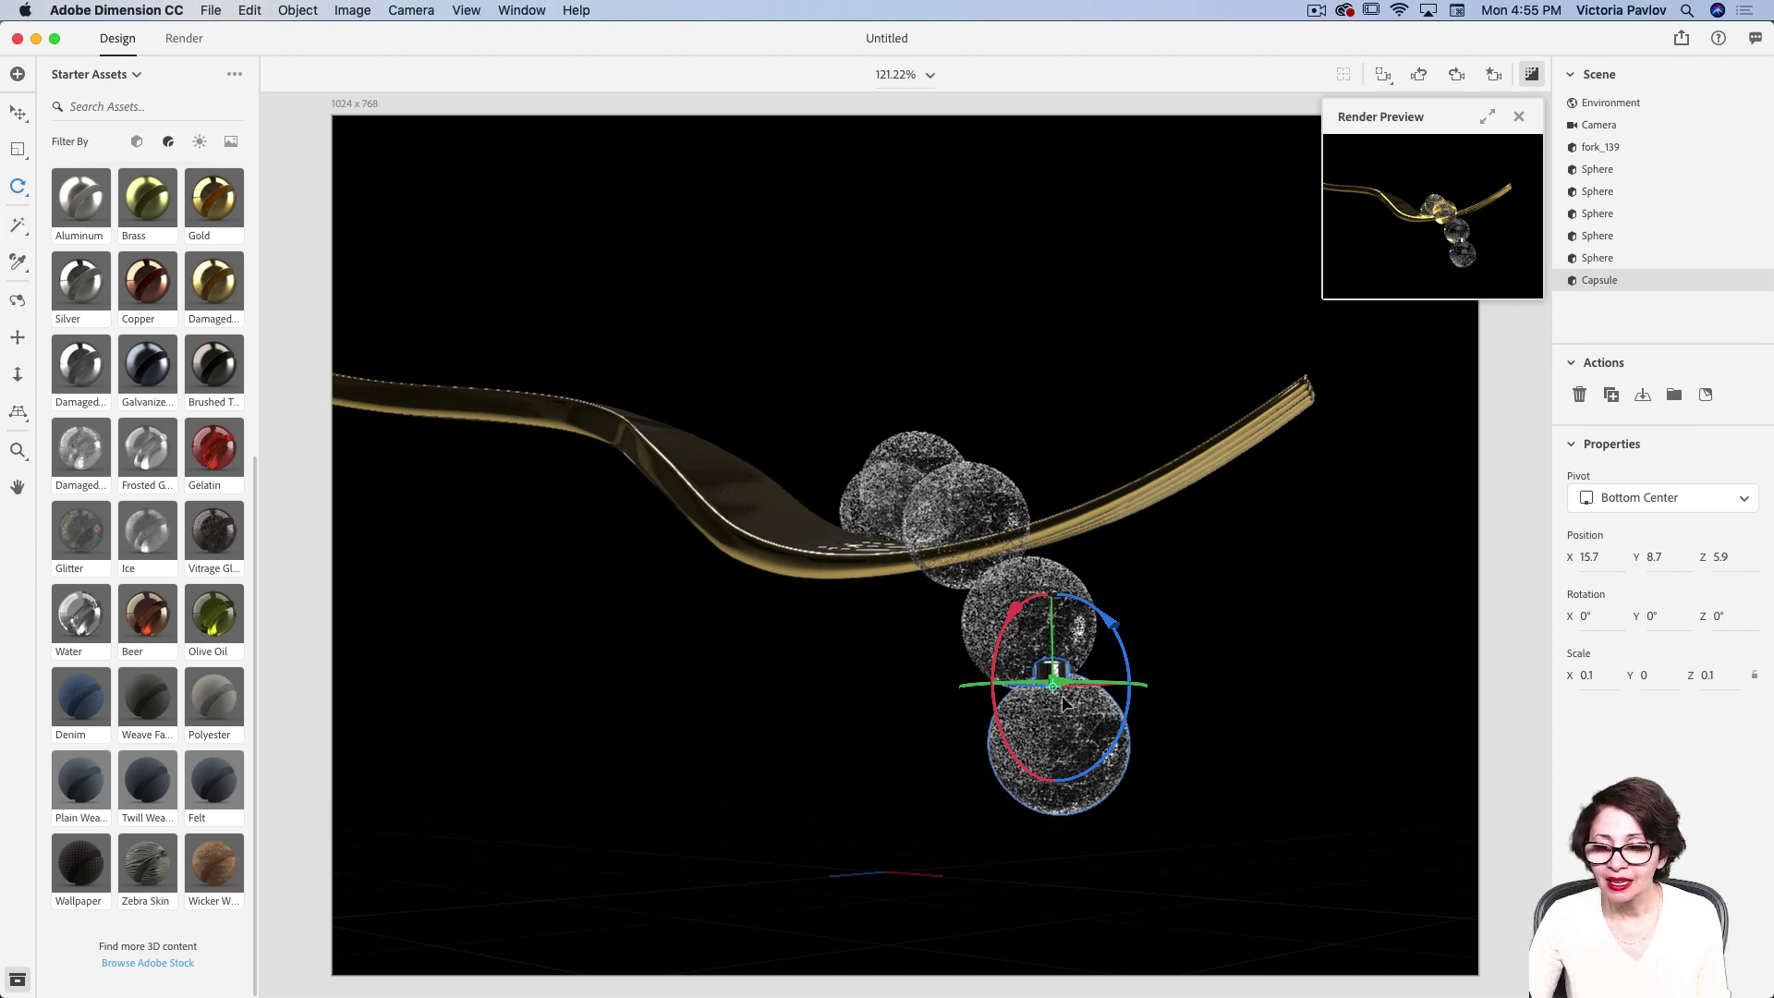
{"action": "left_click_drag", "start_coordinate": [1111, 625], "coordinate": [1116, 638]}
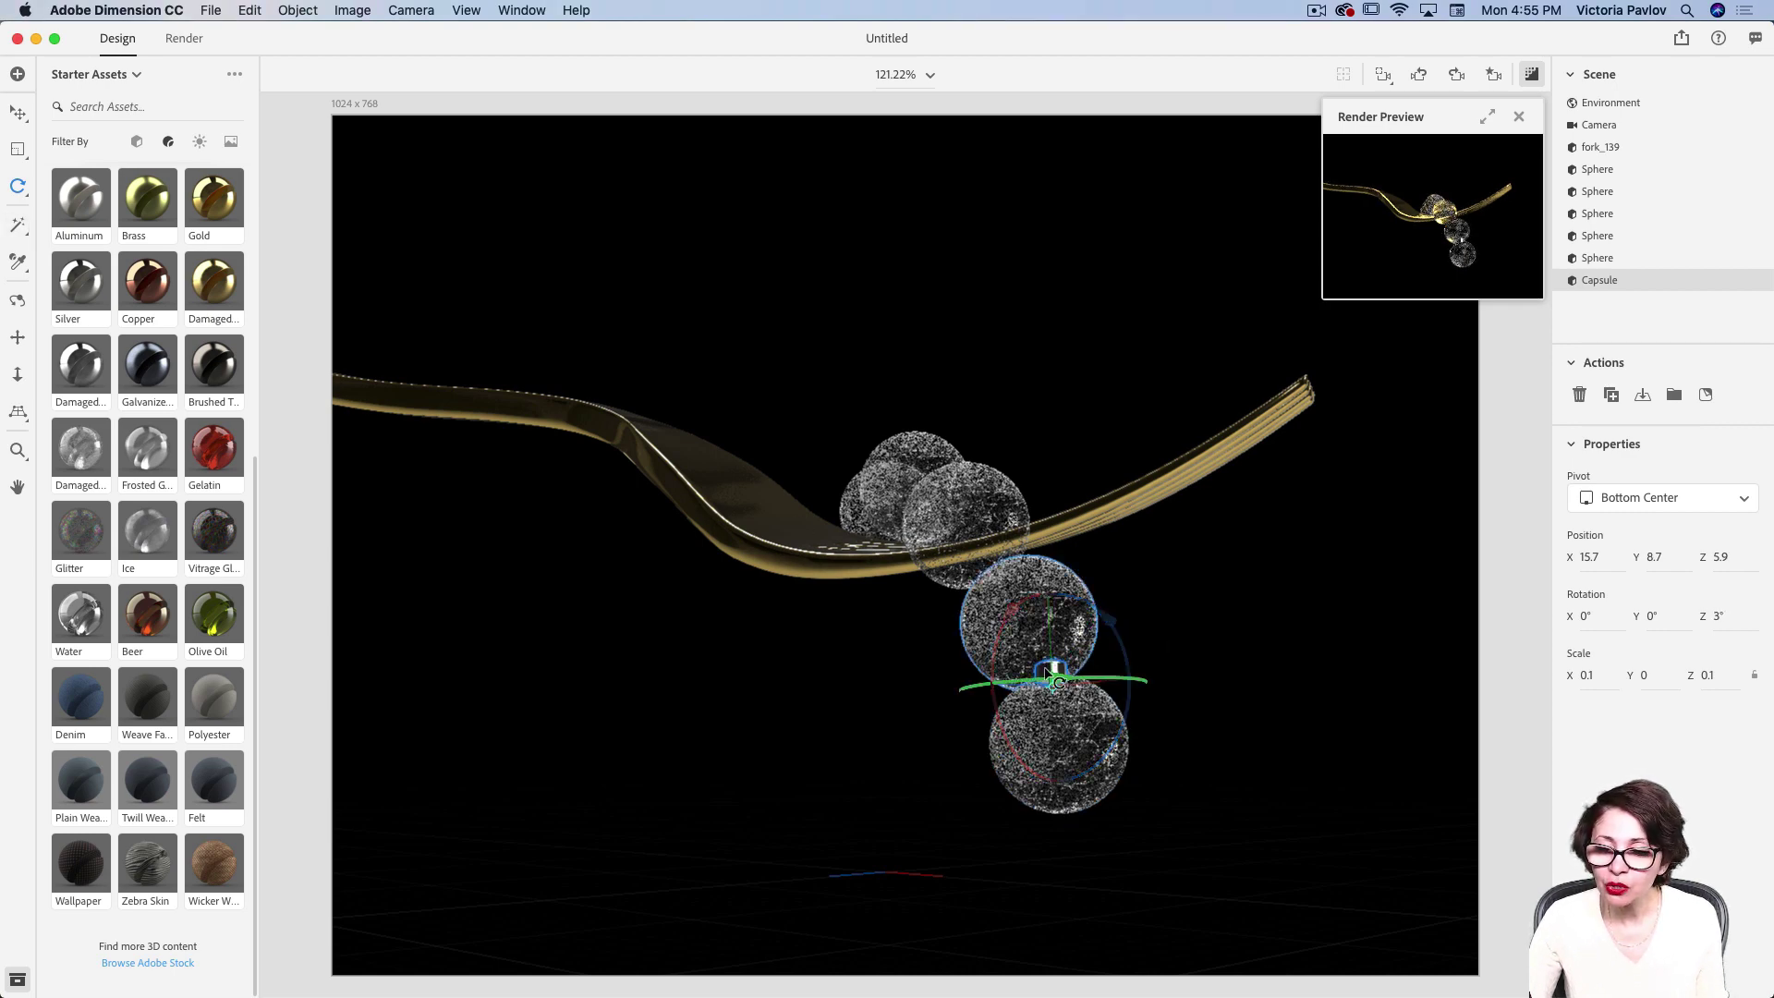
{"action": "left_click_drag", "start_coordinate": [1016, 612], "coordinate": [999, 614]}
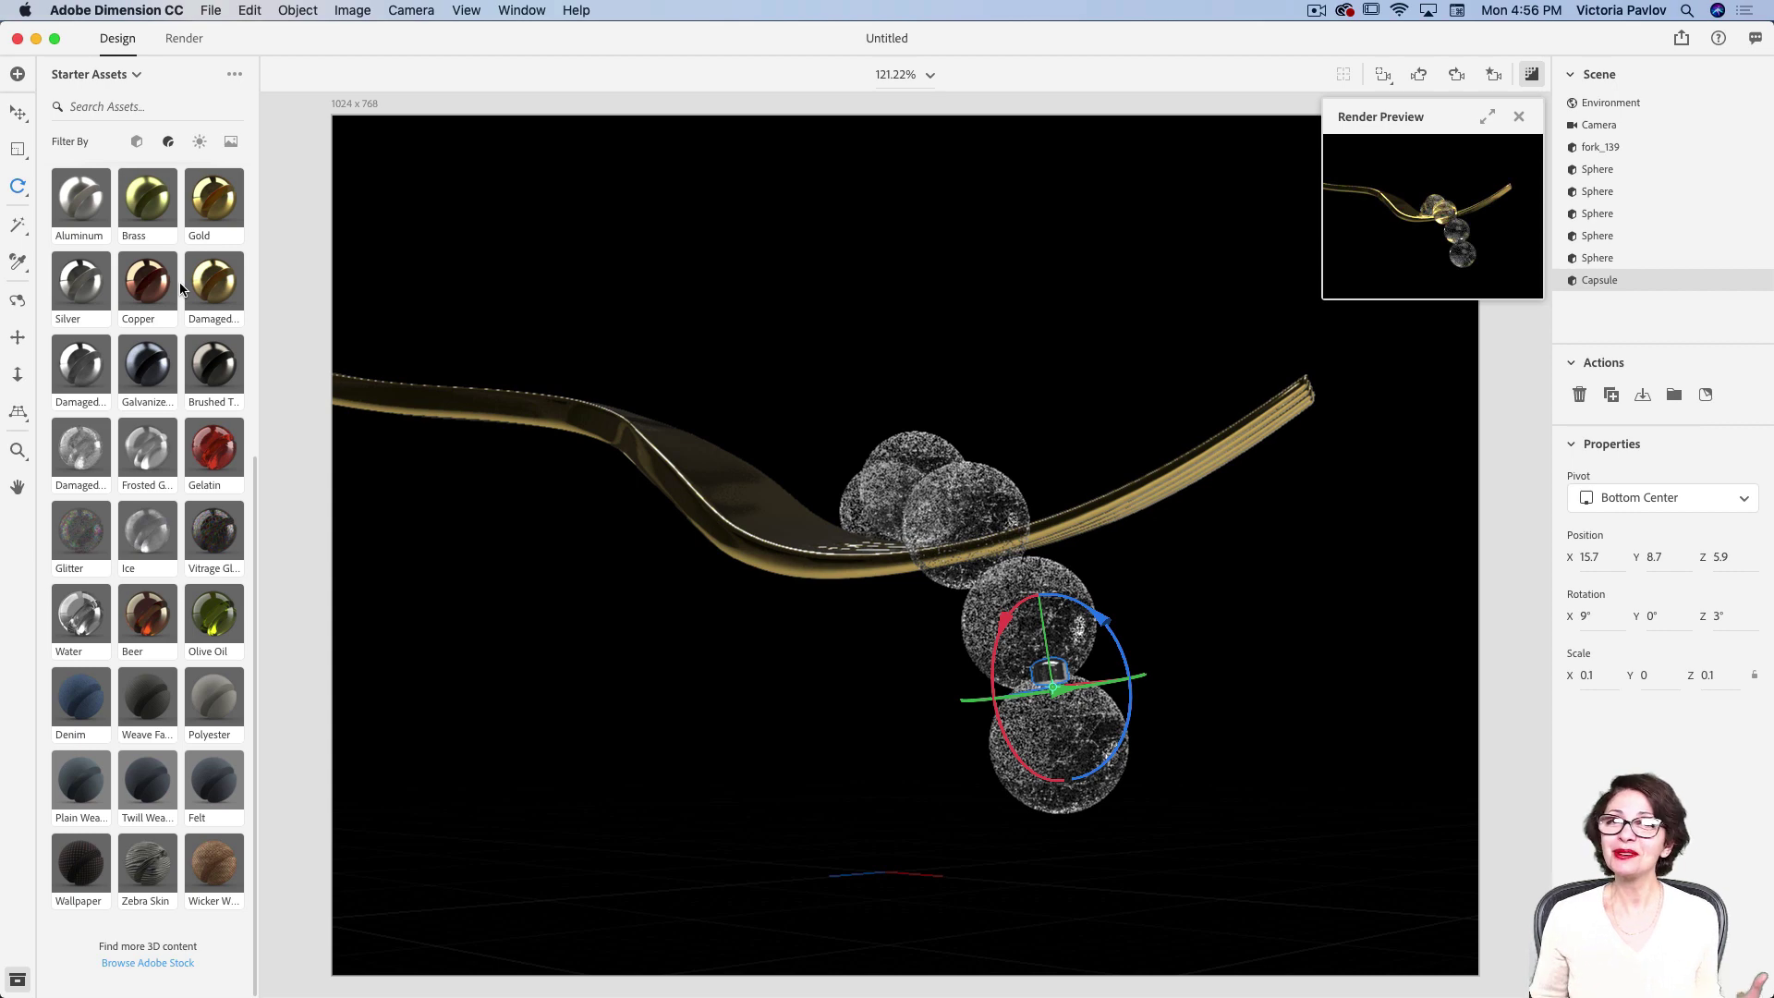
{"action": "left_click", "coordinate": [18, 112]}
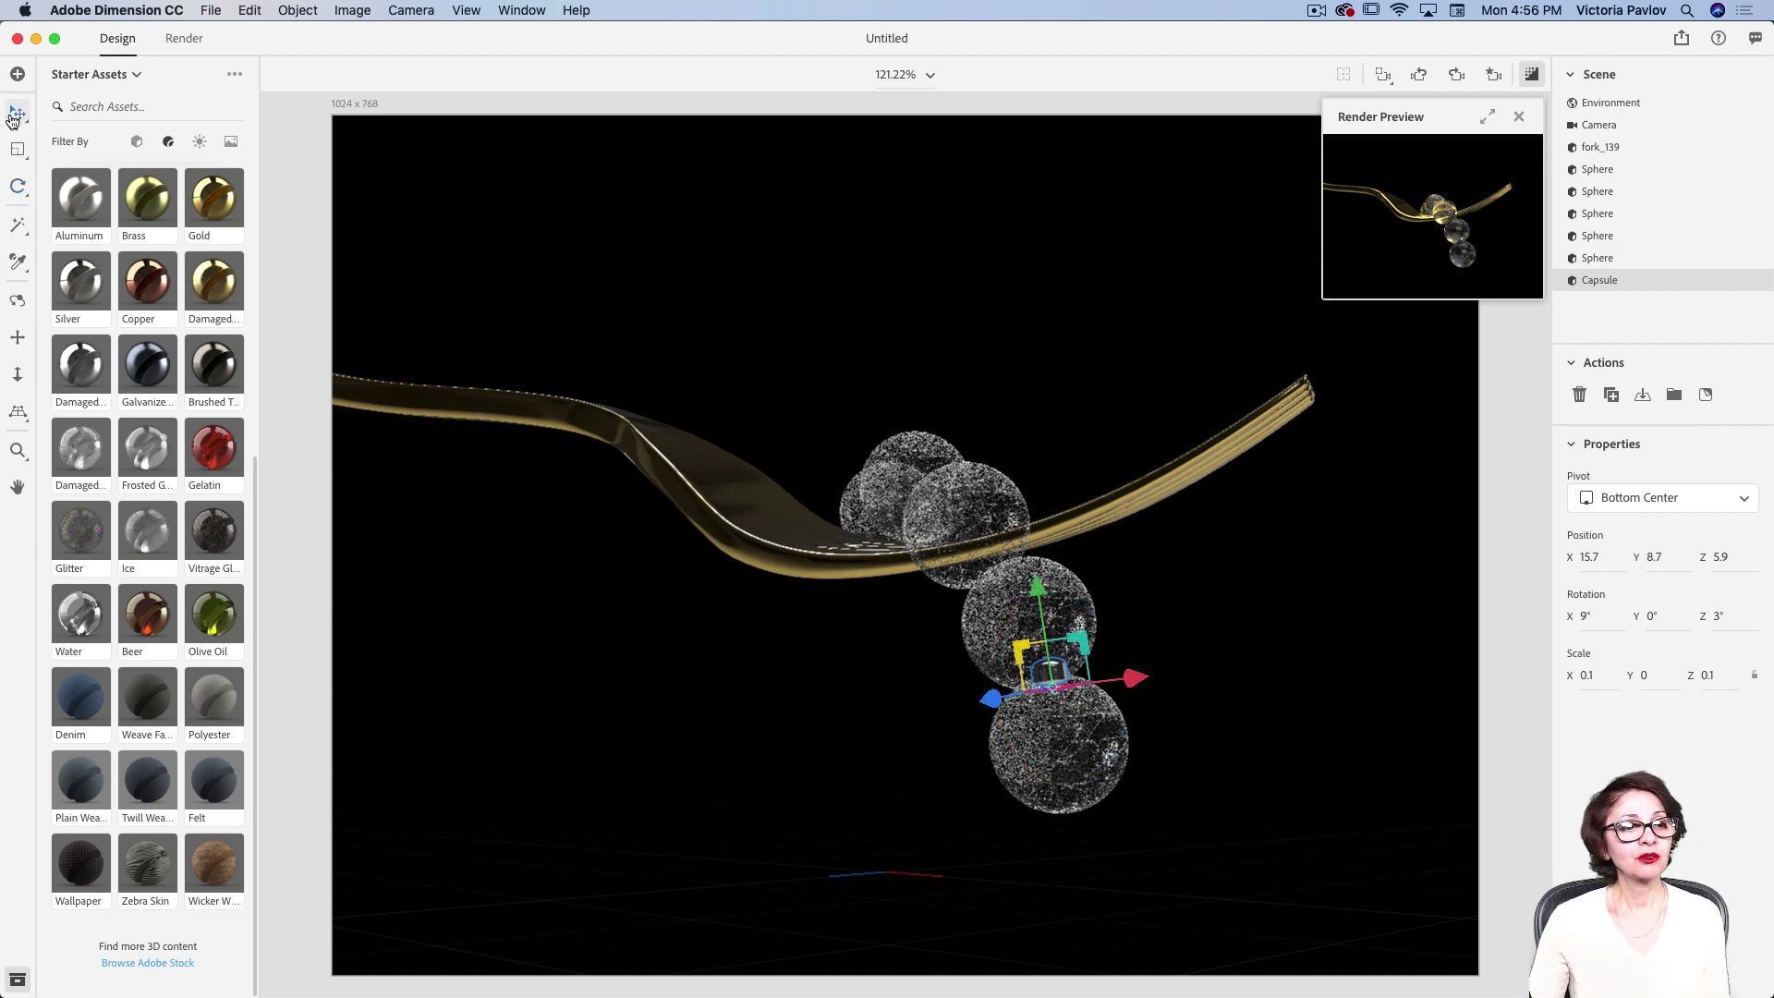
{"action": "left_click_drag", "start_coordinate": [1057, 687], "coordinate": [1062, 690]}
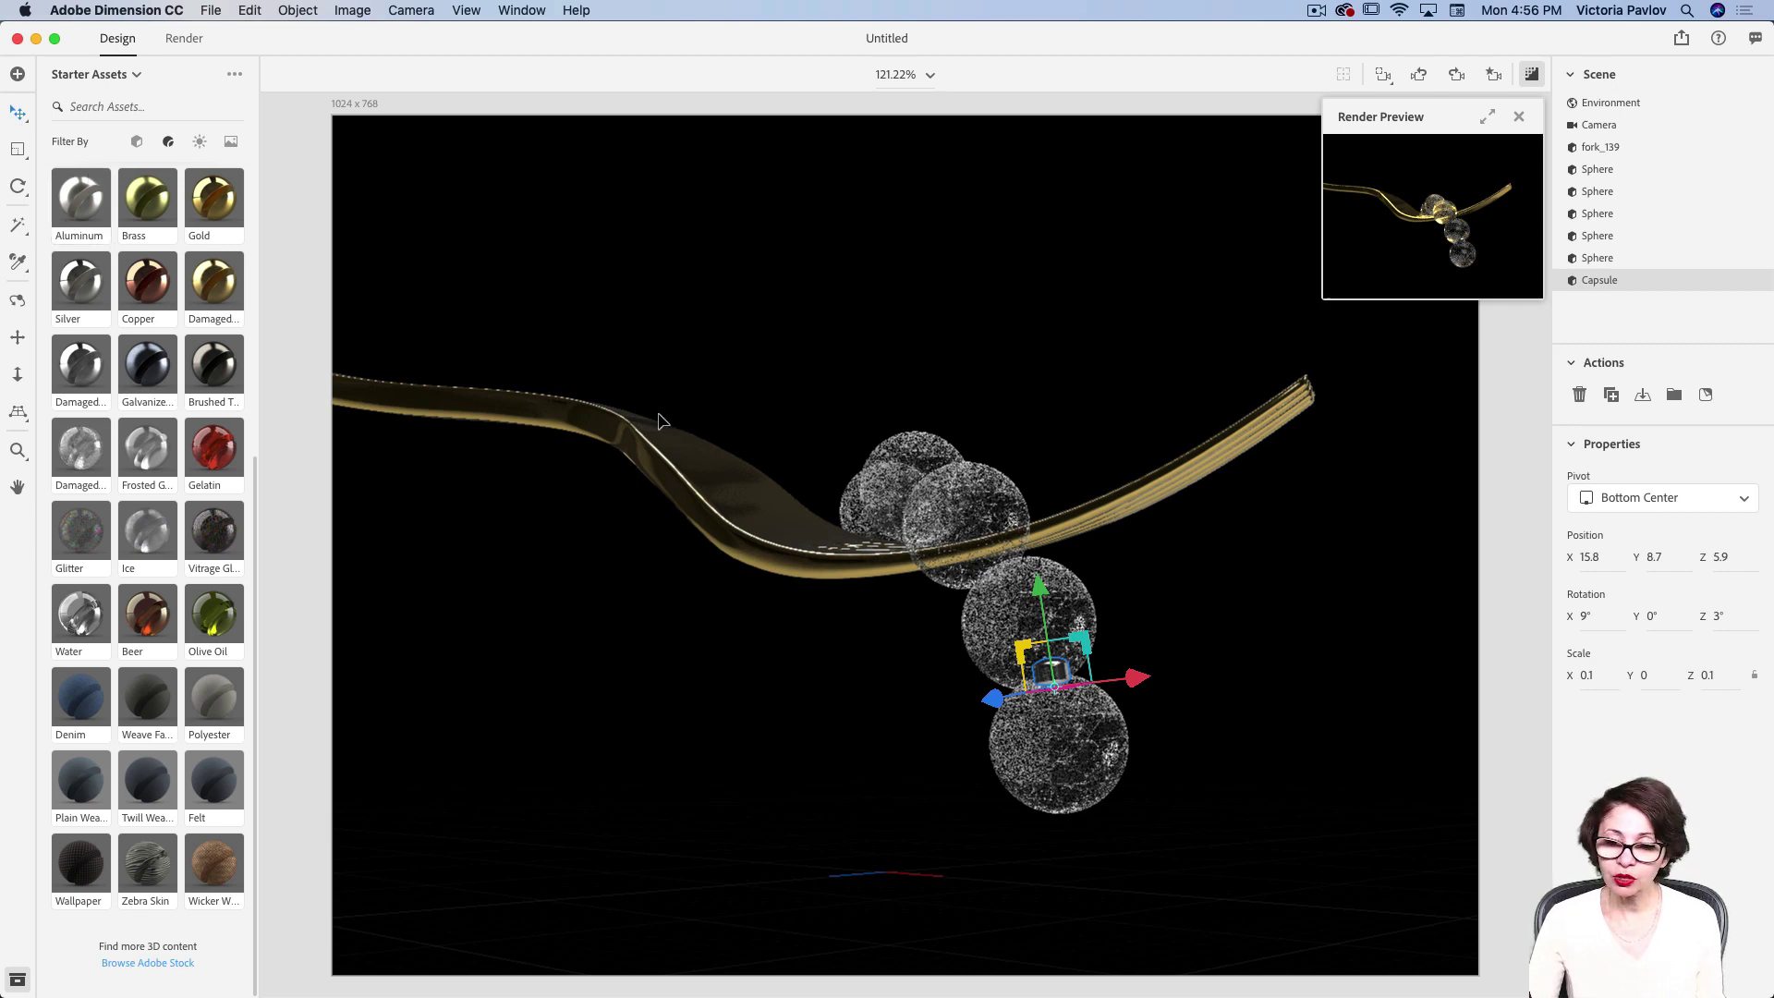
- Duplicate the silver capsule and place the copy atop the second-lowest sphere, at about X 14.1, Y 13.7, Z 6.7
{"action": "left_click_drag", "start_coordinate": [1041, 596], "coordinate": [957, 496]}
{"action": "key", "text": "super+d"}
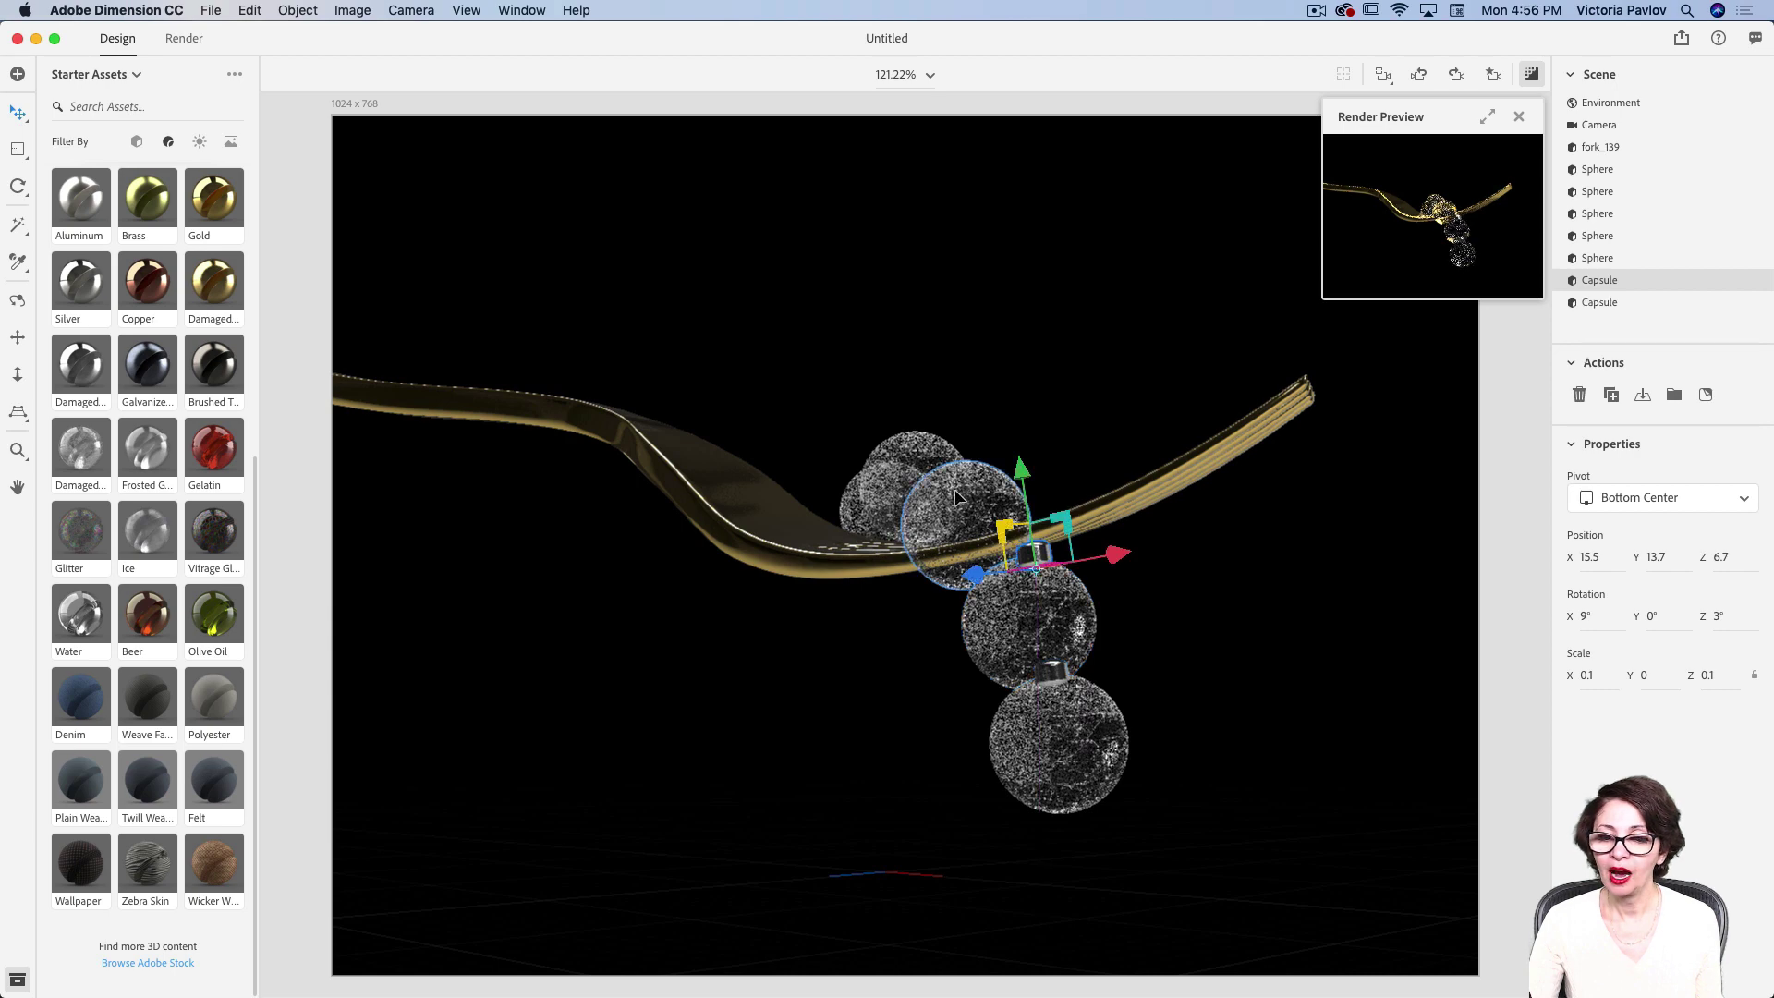
{"action": "left_click_drag", "start_coordinate": [1118, 554], "coordinate": [1092, 560]}
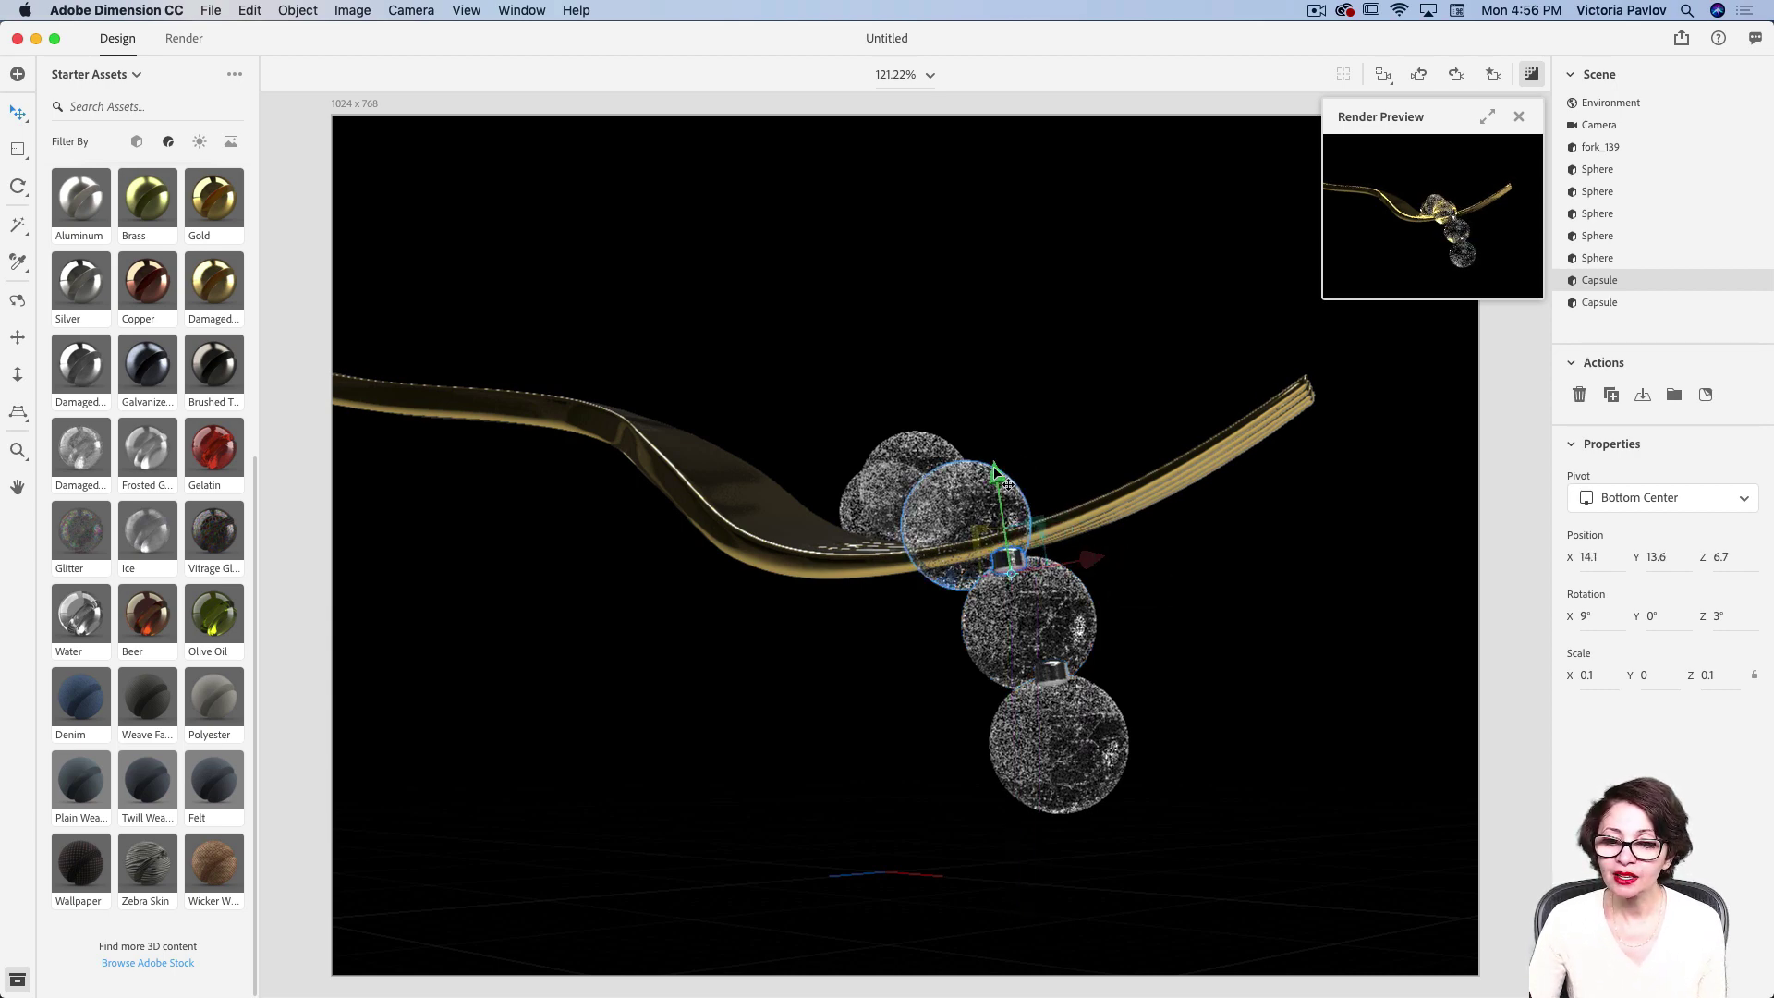
{"action": "left_click_drag", "start_coordinate": [1007, 483], "coordinate": [1006, 477]}
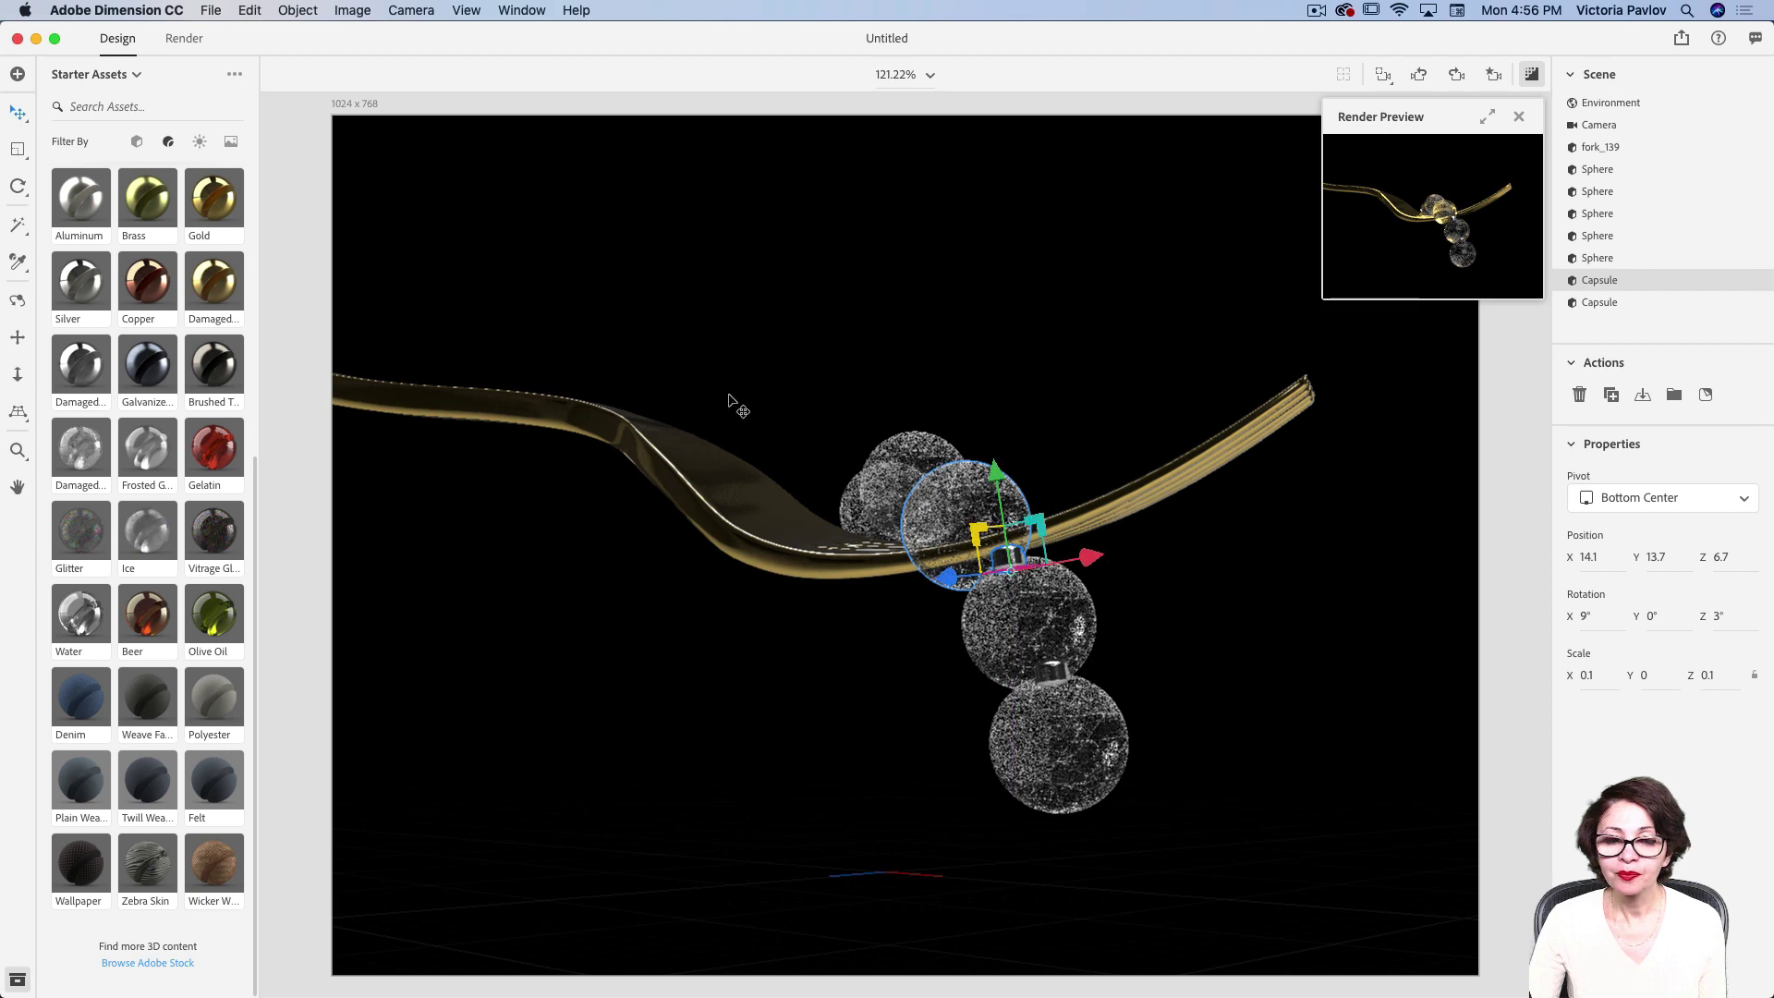
- Rotate the upper capsule to about X 27°, Y -179°, Z -13° so it tilts away from the sphere
{"action": "left_click", "coordinate": [17, 189]}
{"action": "left_click_drag", "start_coordinate": [965, 504], "coordinate": [1036, 494]}
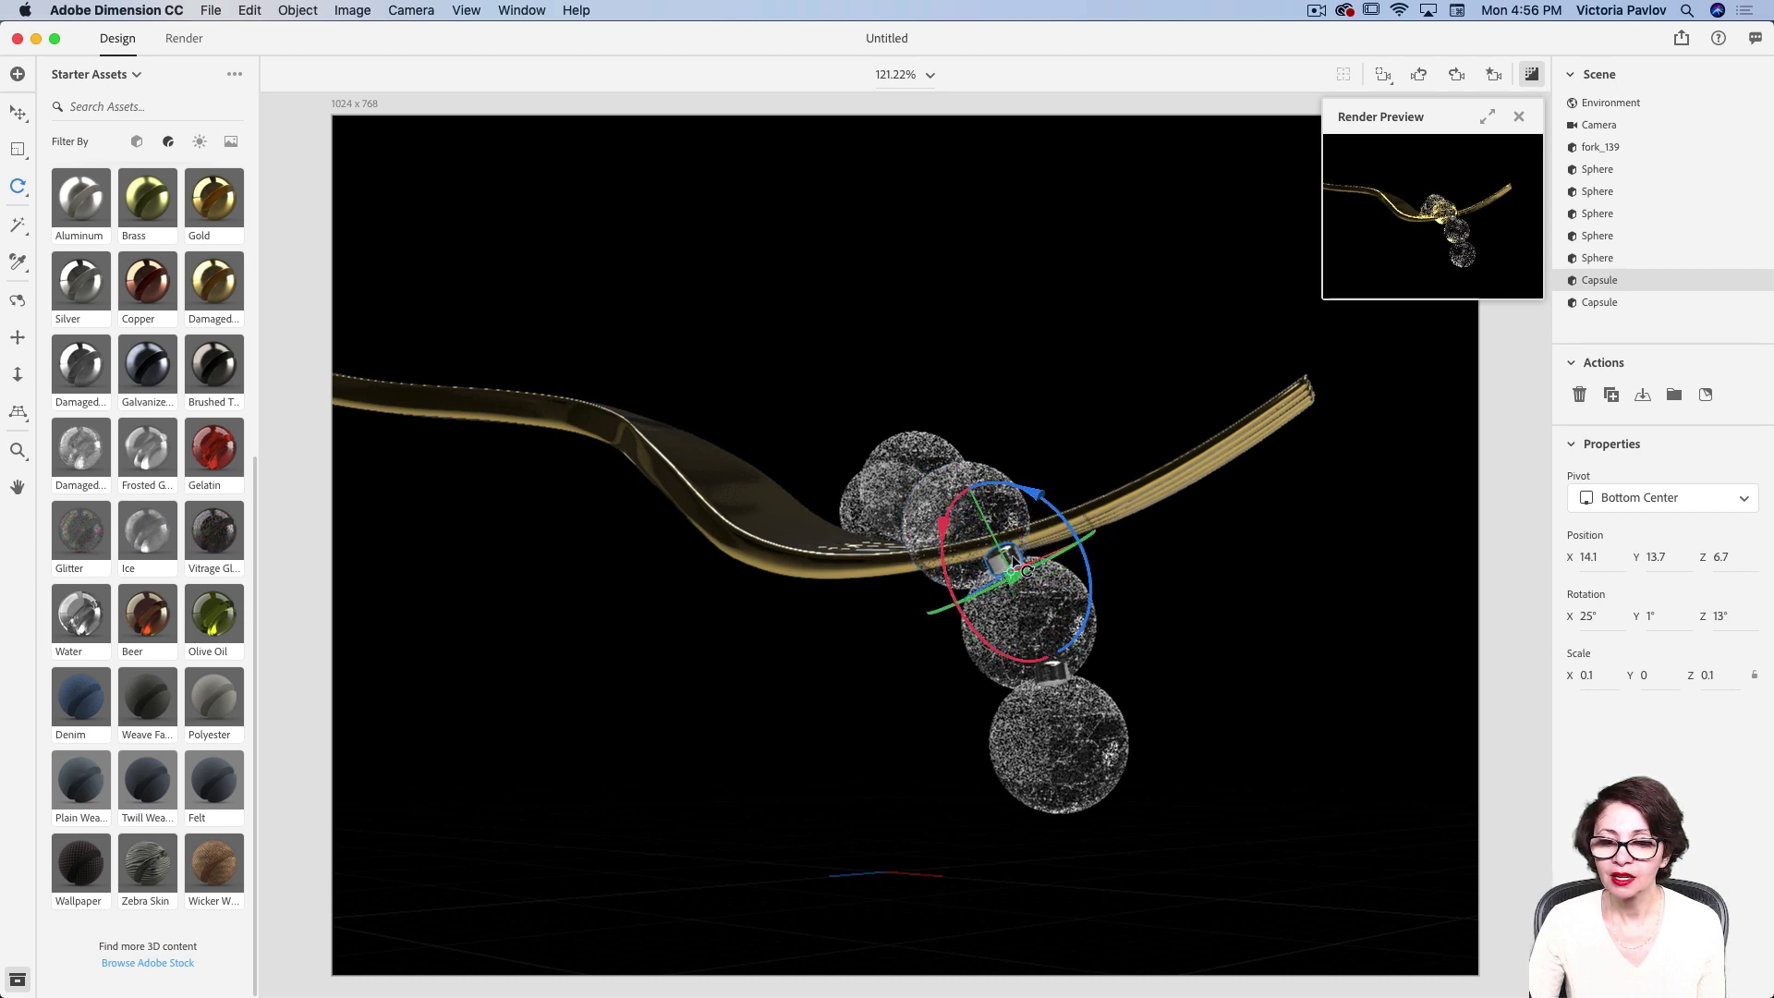
{"action": "left_click_drag", "start_coordinate": [1014, 561], "coordinate": [933, 514]}
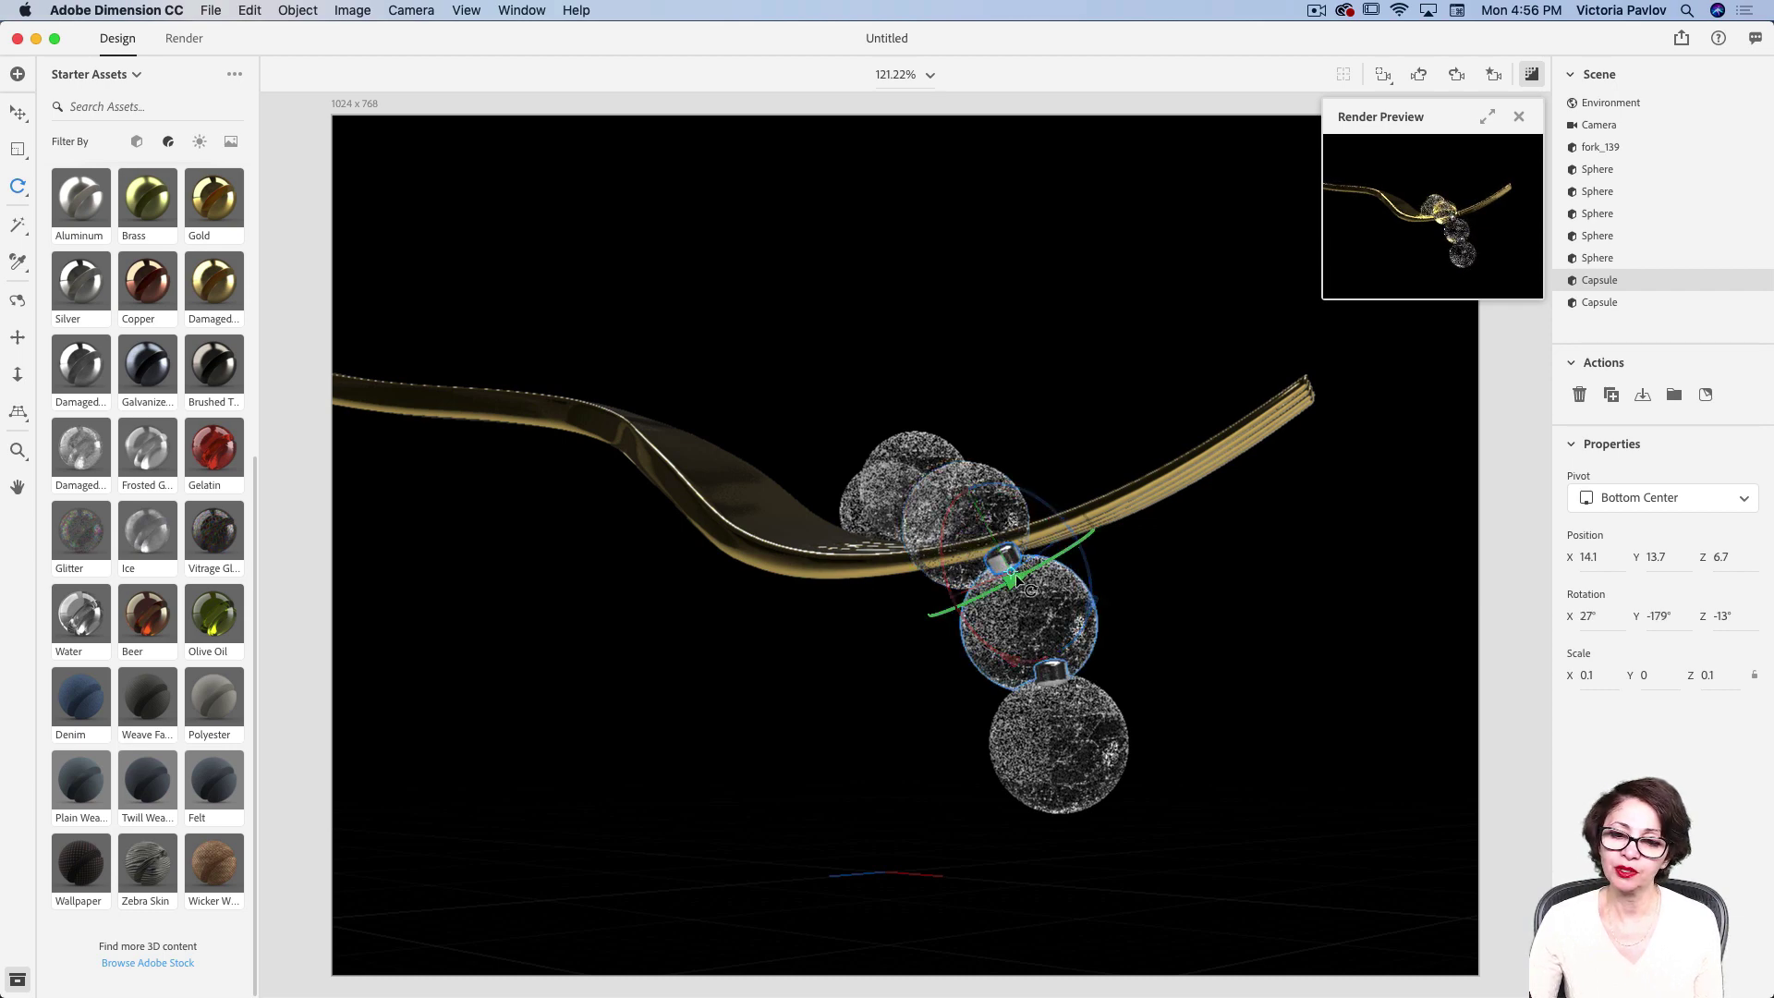
- Seat the upper capsule on its sphere at about X 14.4, Y 13.4, Z 7.4, and check the enlarged render preview
{"action": "left_click", "coordinate": [17, 113]}
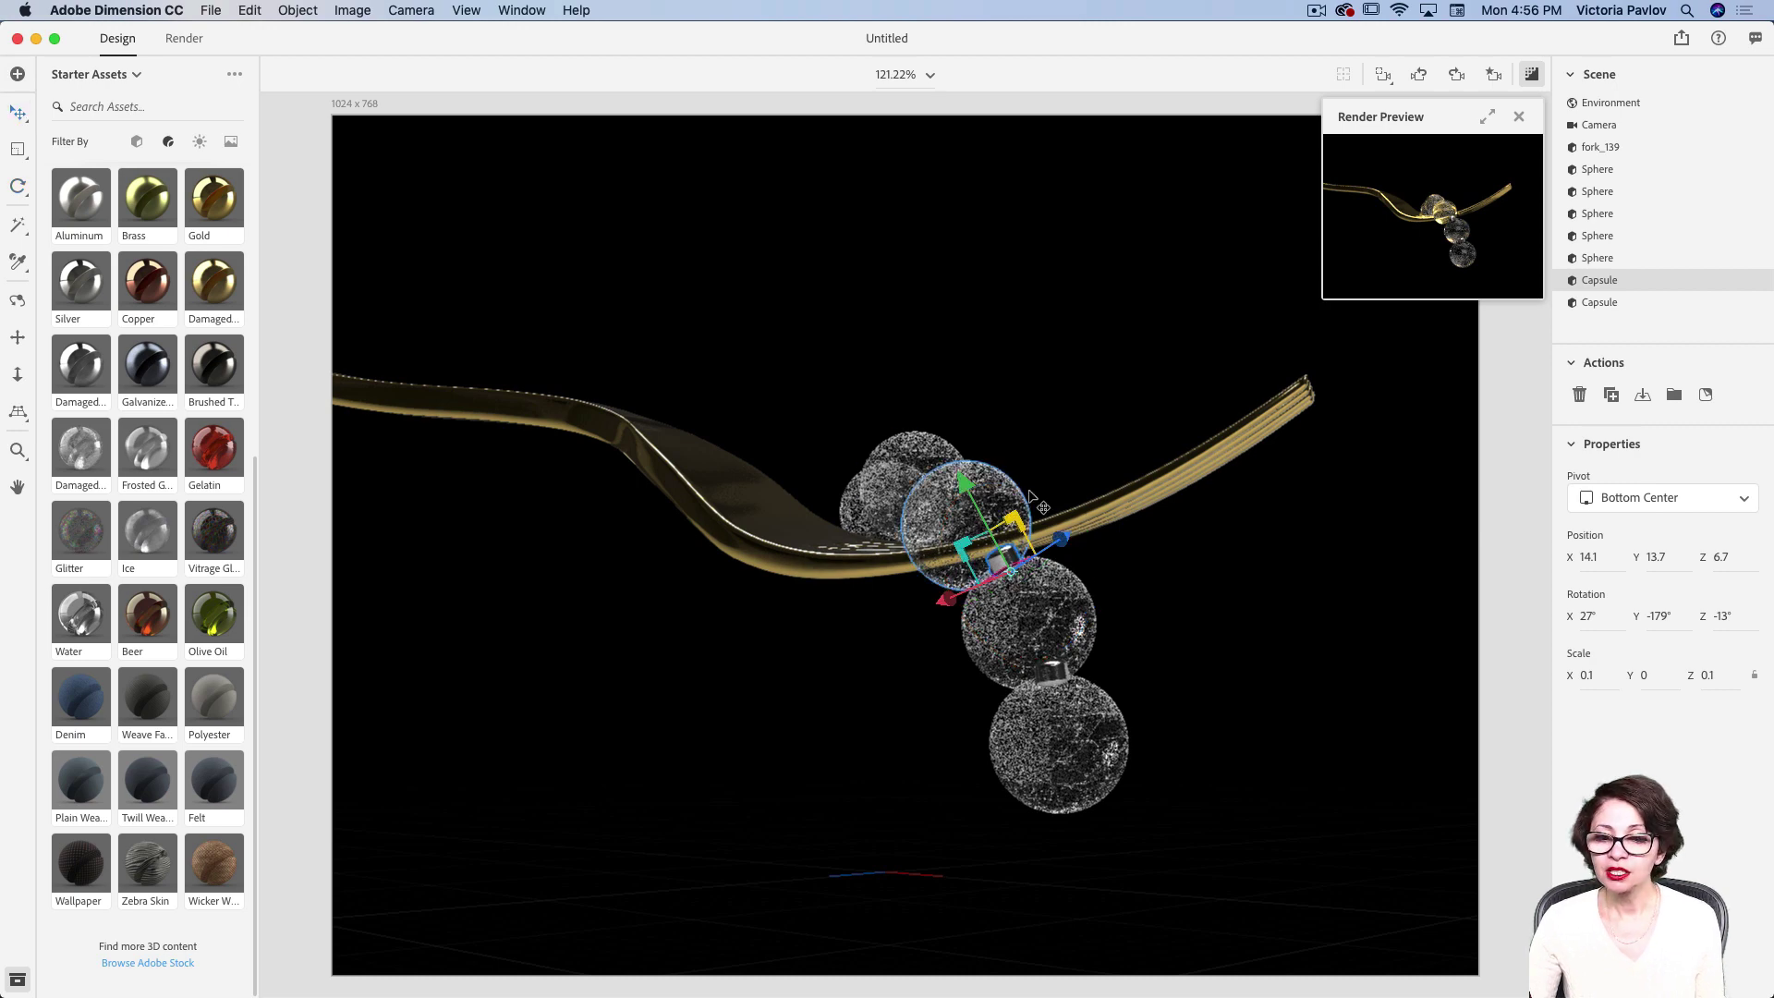
{"action": "left_click_drag", "start_coordinate": [1063, 539], "coordinate": [1011, 588]}
{"action": "left_click_drag", "start_coordinate": [1000, 523], "coordinate": [956, 543]}
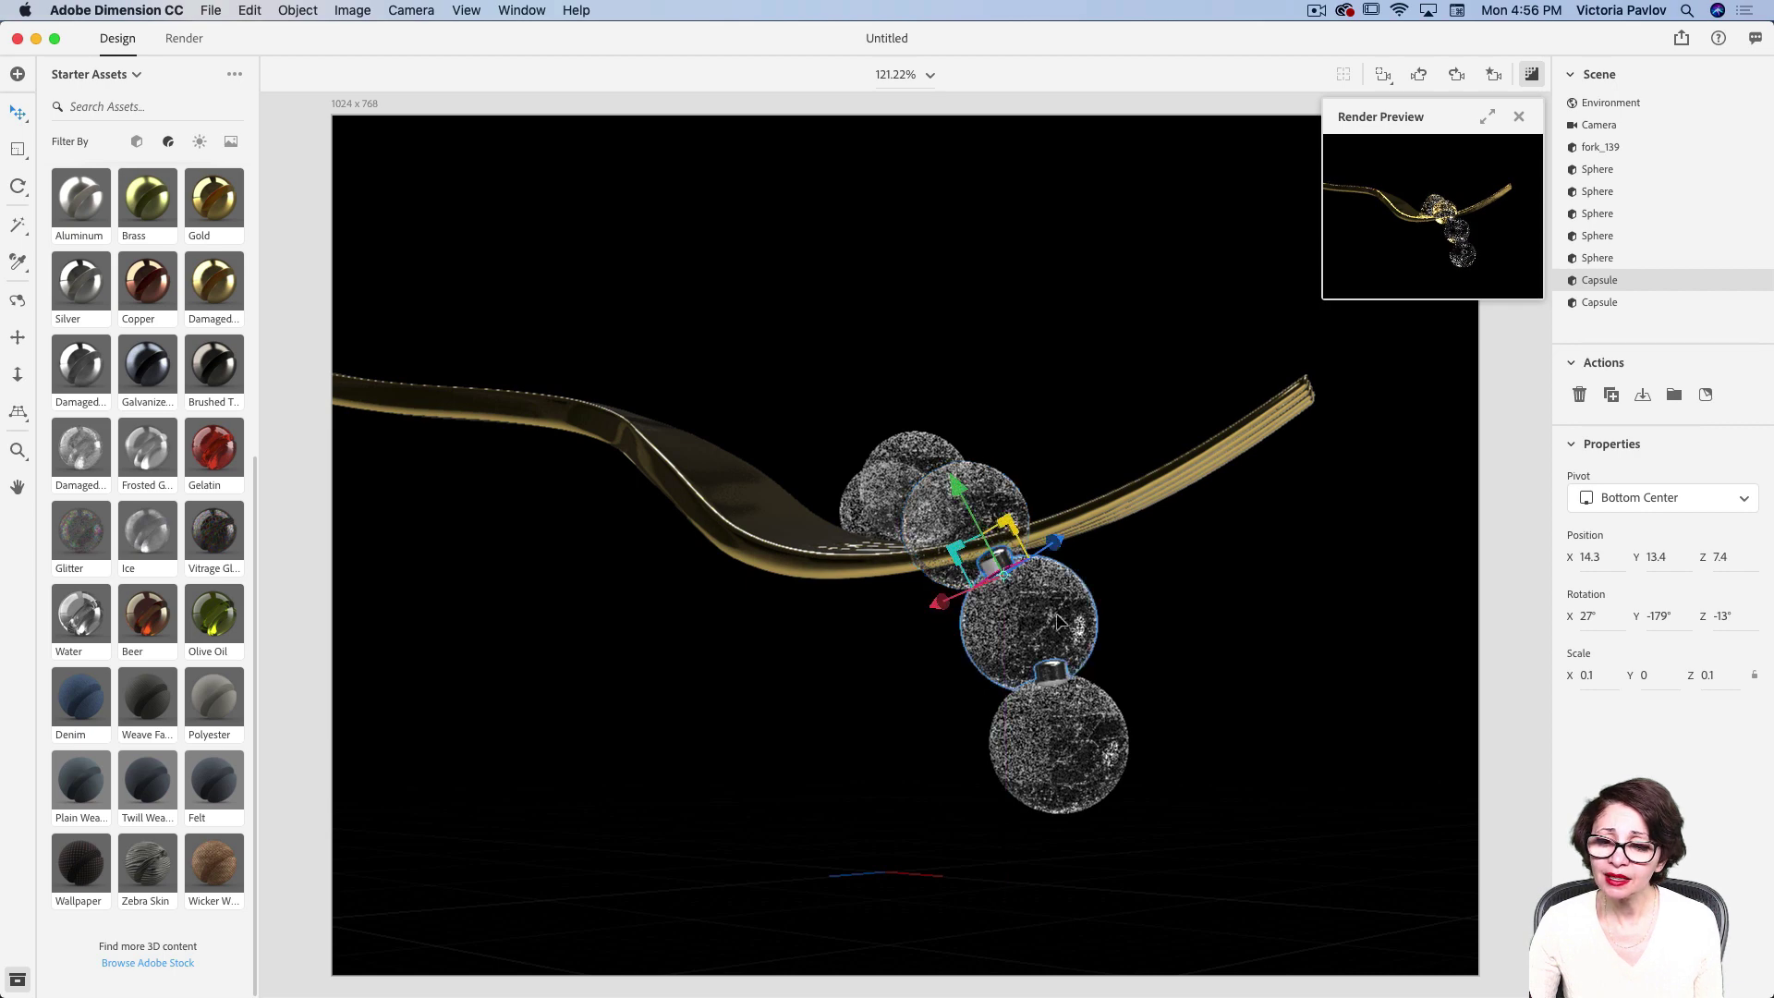
{"action": "left_click_drag", "start_coordinate": [935, 605], "coordinate": [933, 596]}
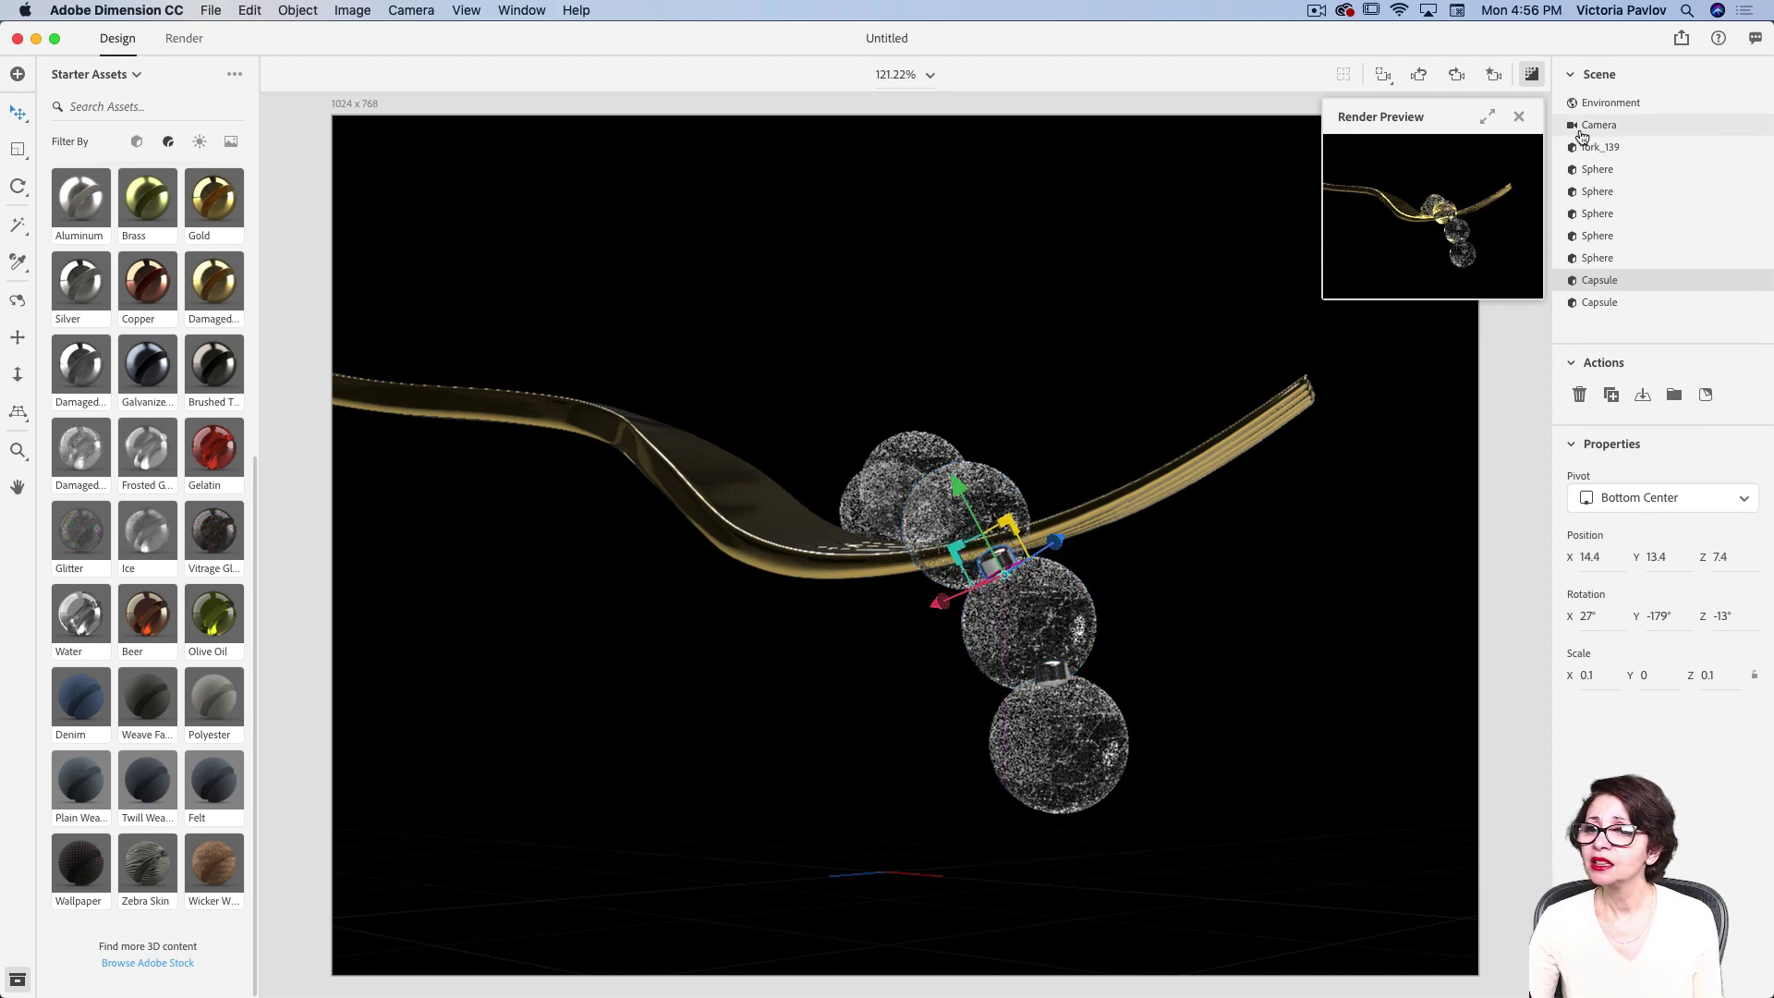
{"action": "left_click", "coordinate": [1487, 116]}
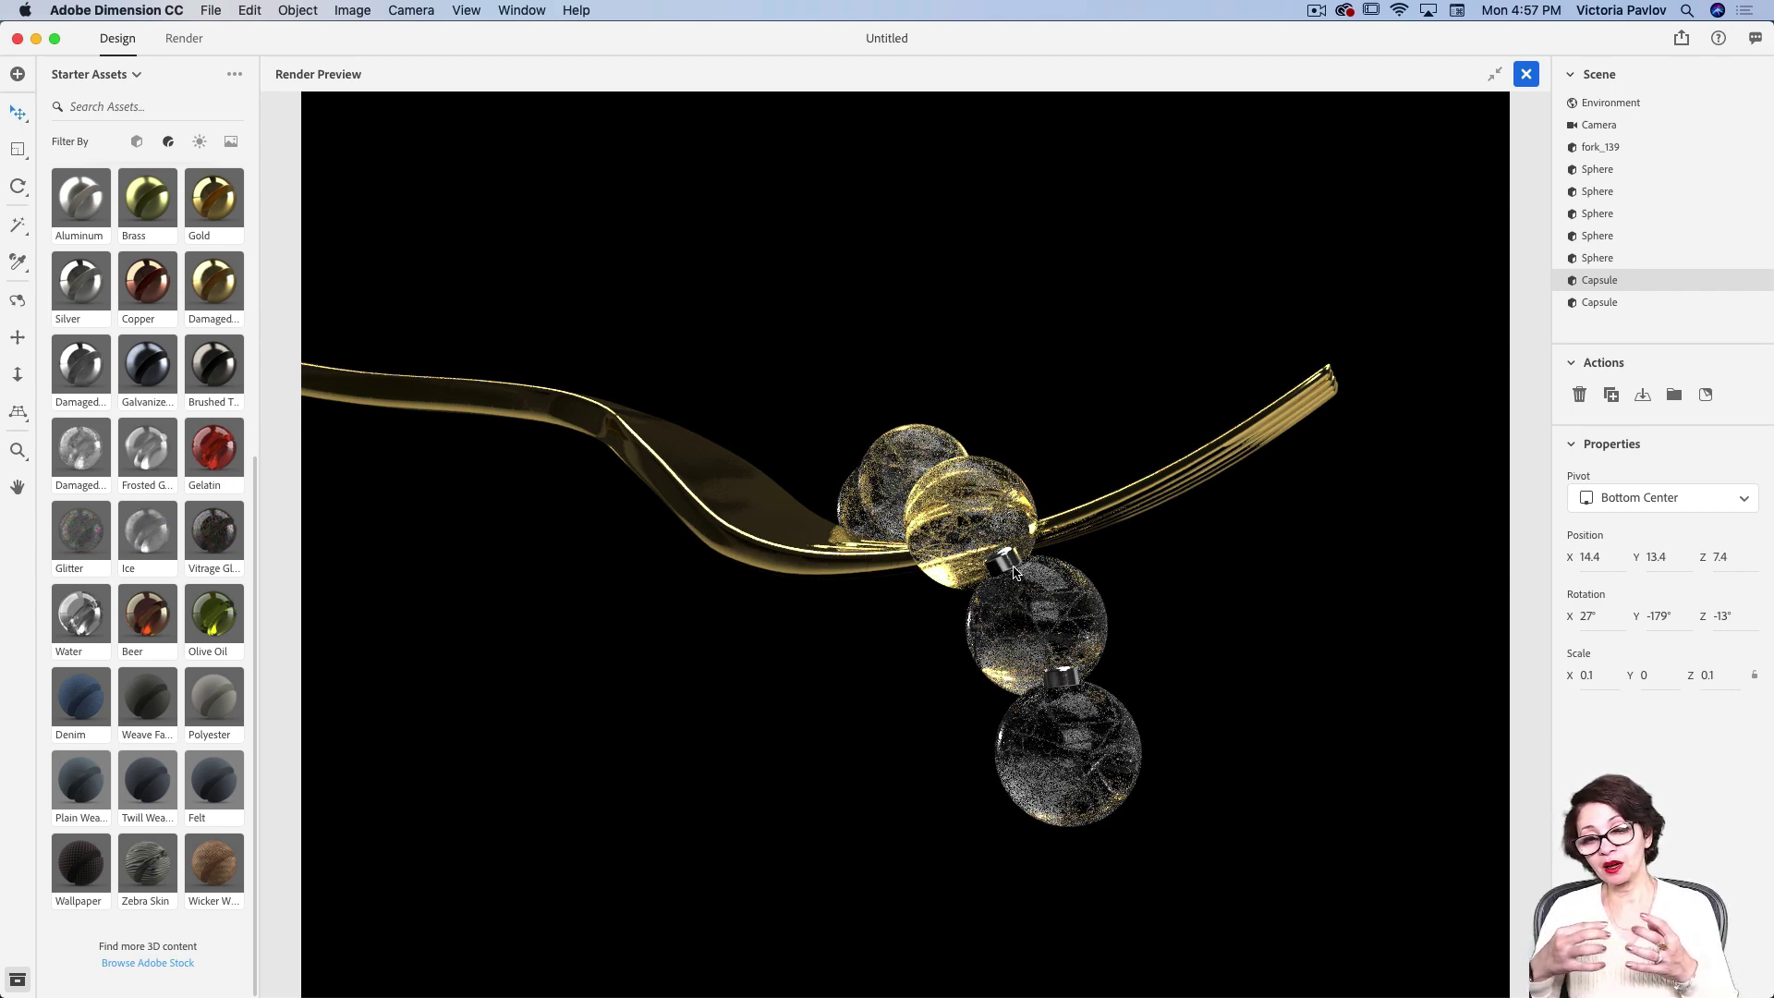
{"action": "left_click", "coordinate": [1495, 74]}
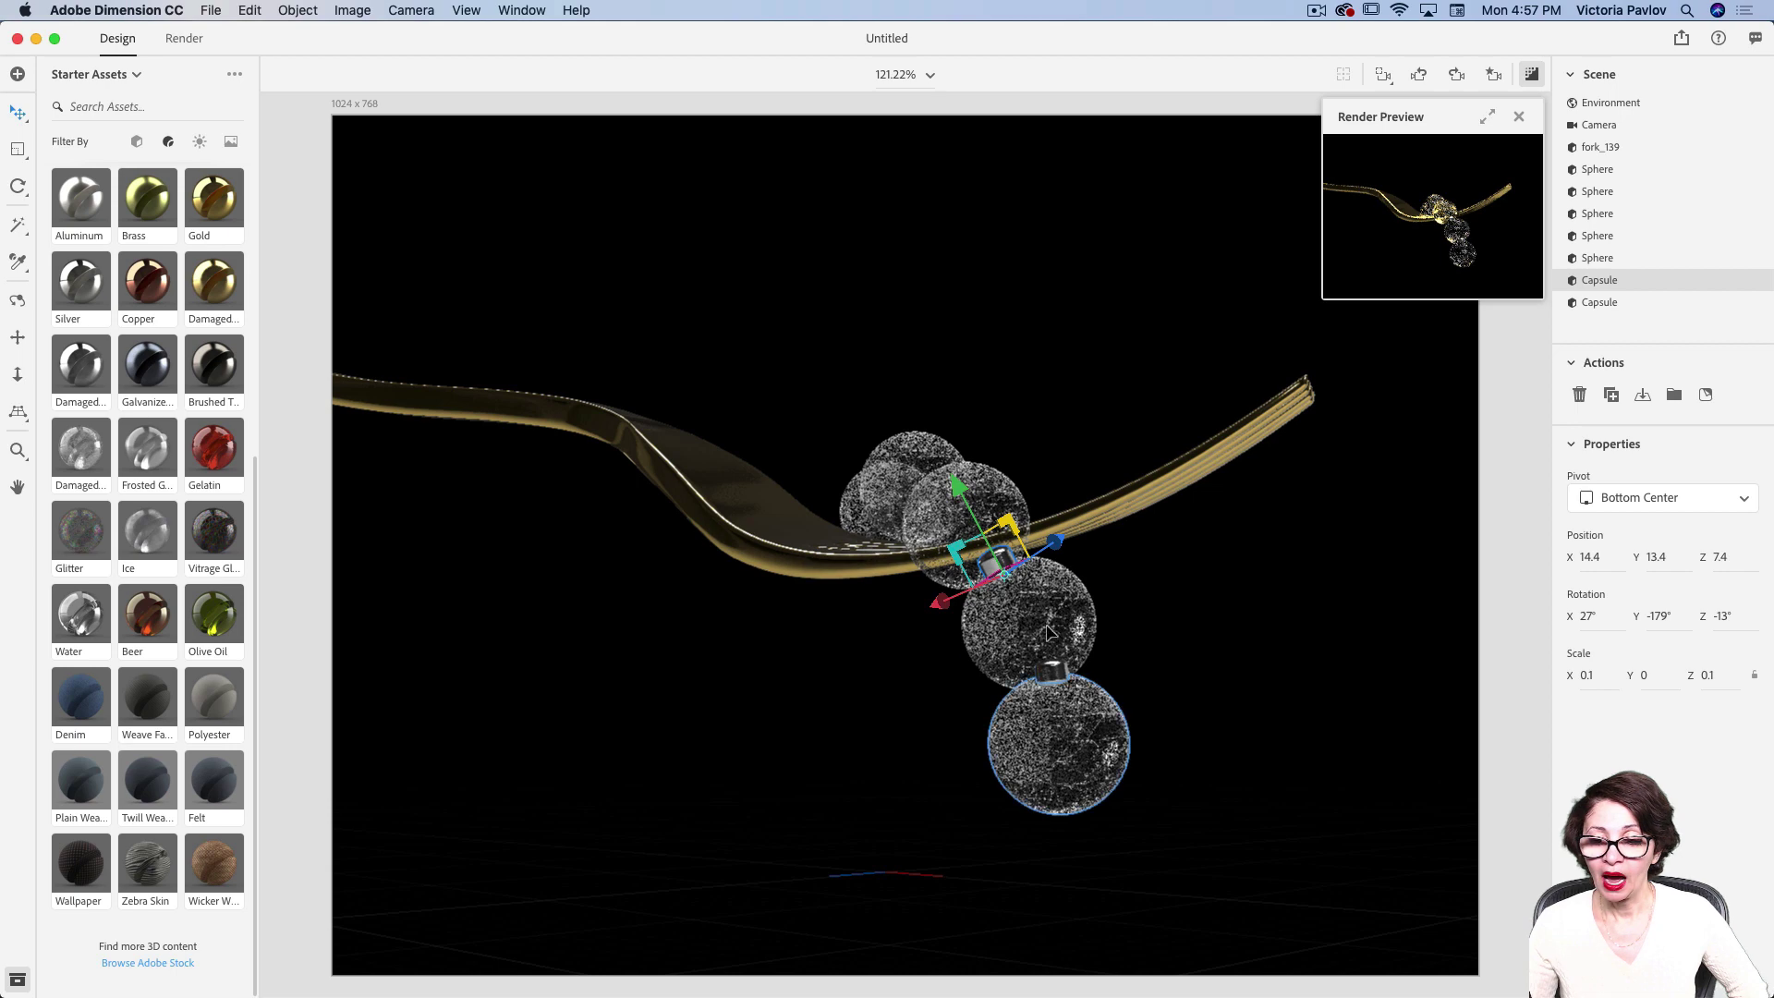
- Shrink the upper capsule slightly and raise it to about X 14.3, Y 13.6, Z 7.5
{"action": "left_click", "coordinate": [18, 150]}
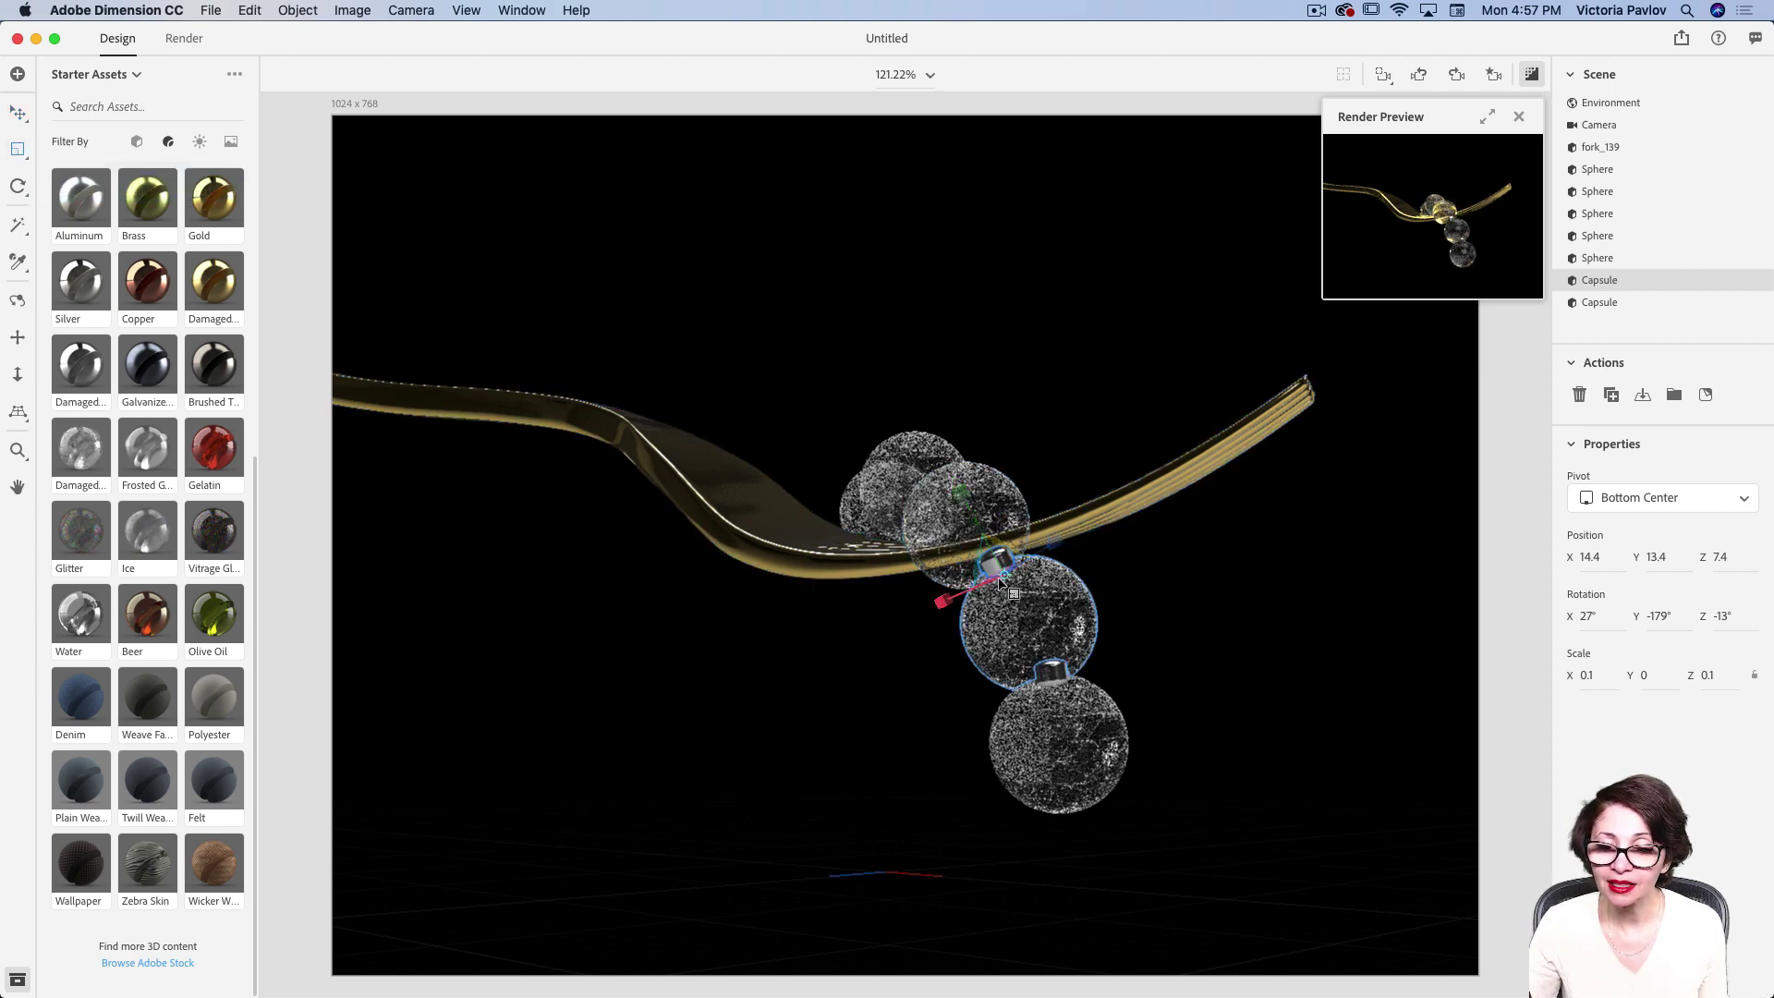
{"action": "left_click_drag", "start_coordinate": [1000, 580], "coordinate": [1001, 588]}
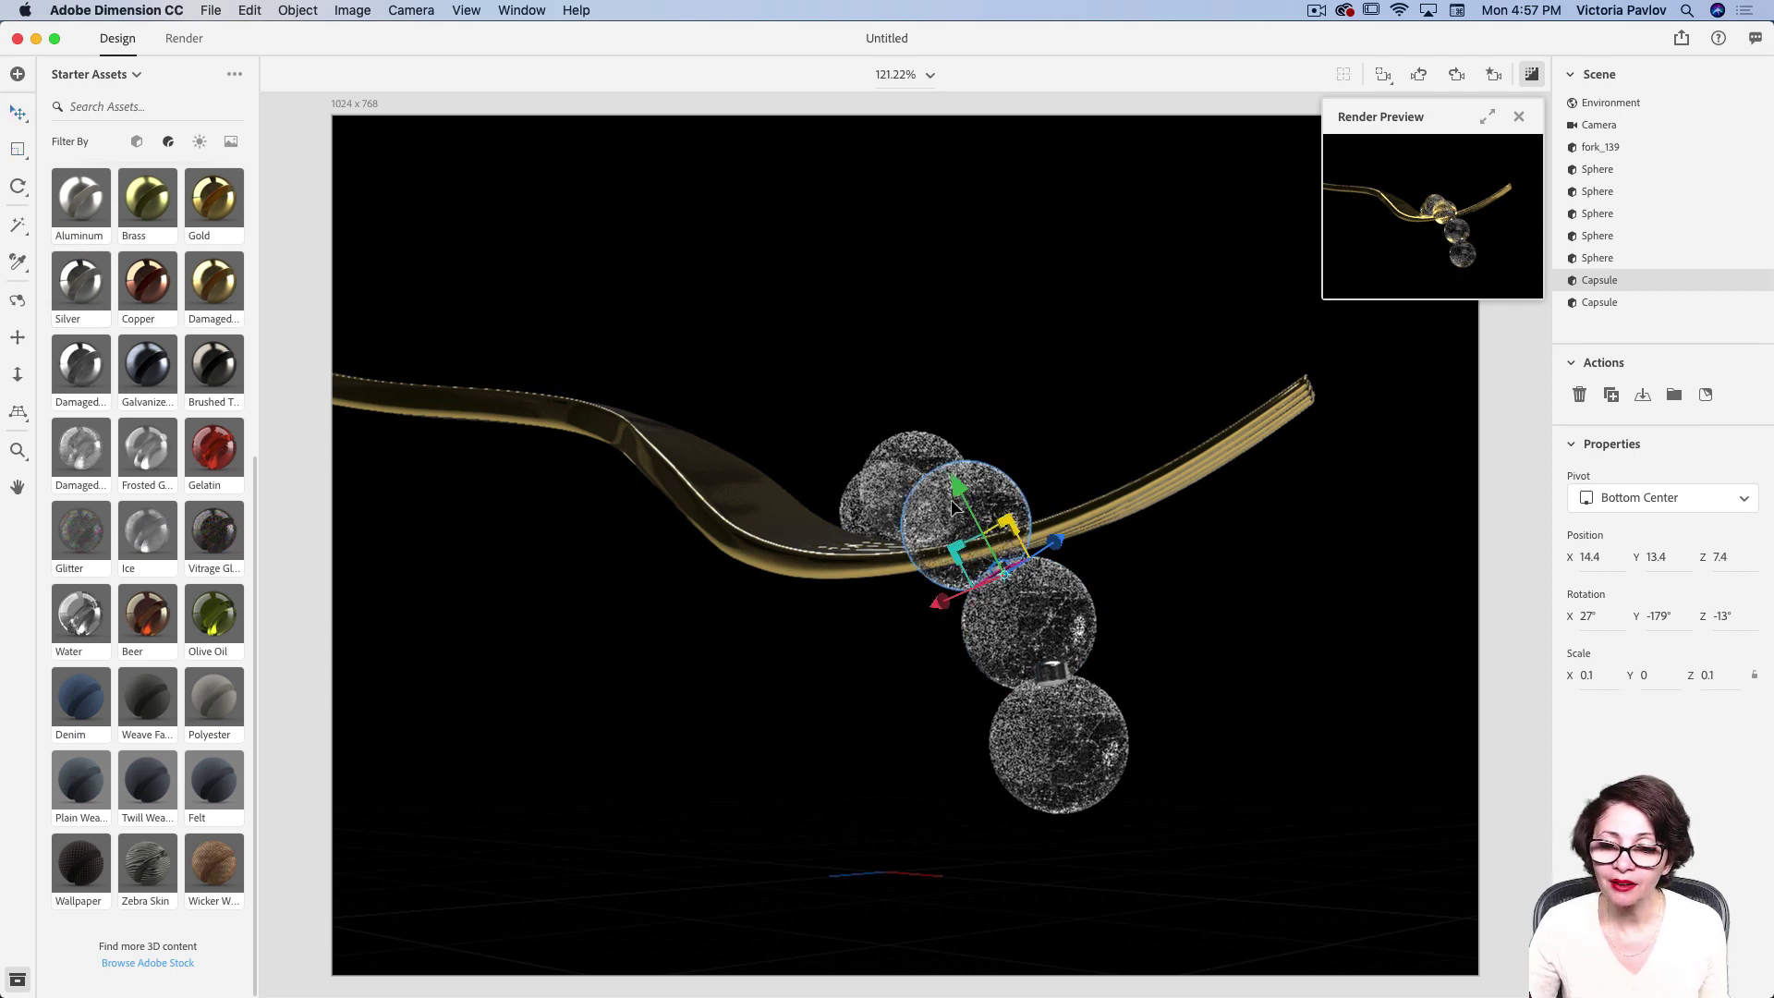
{"action": "left_click_drag", "start_coordinate": [963, 497], "coordinate": [966, 497]}
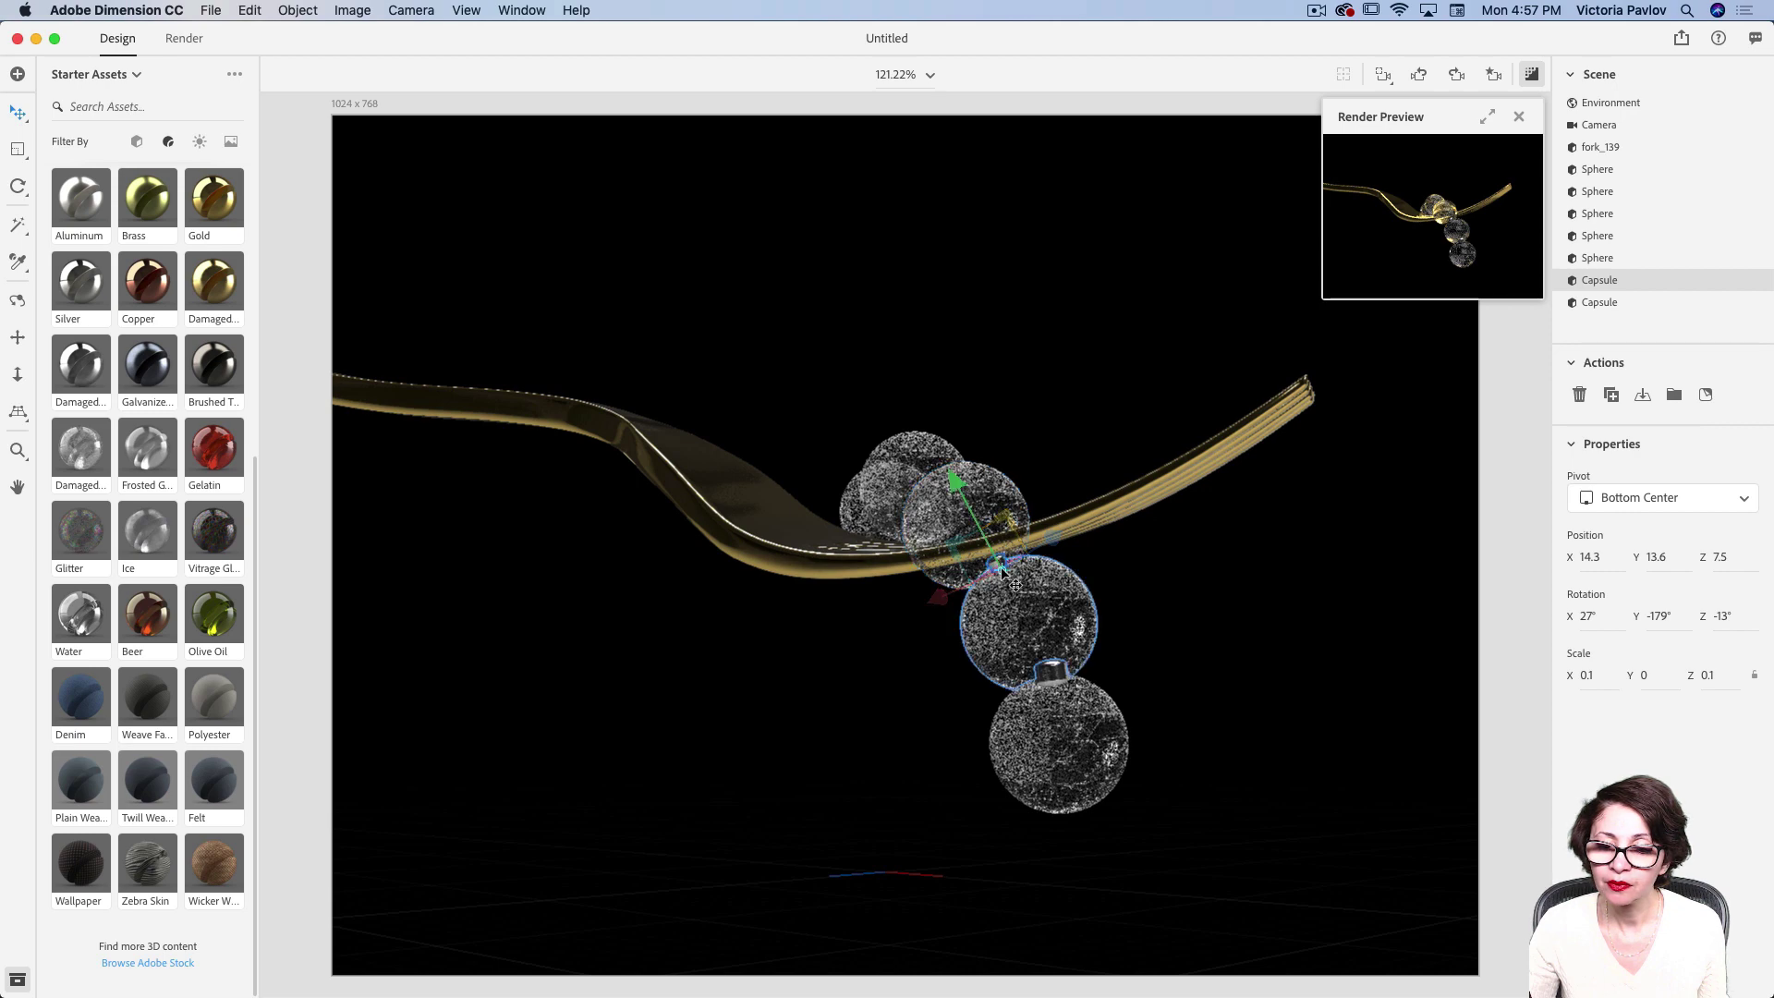
{"action": "left_click_drag", "start_coordinate": [1003, 571], "coordinate": [1043, 525]}
- Select the capsule on the lowest sphere and scale it down slightly
{"action": "left_click", "coordinate": [1054, 673]}
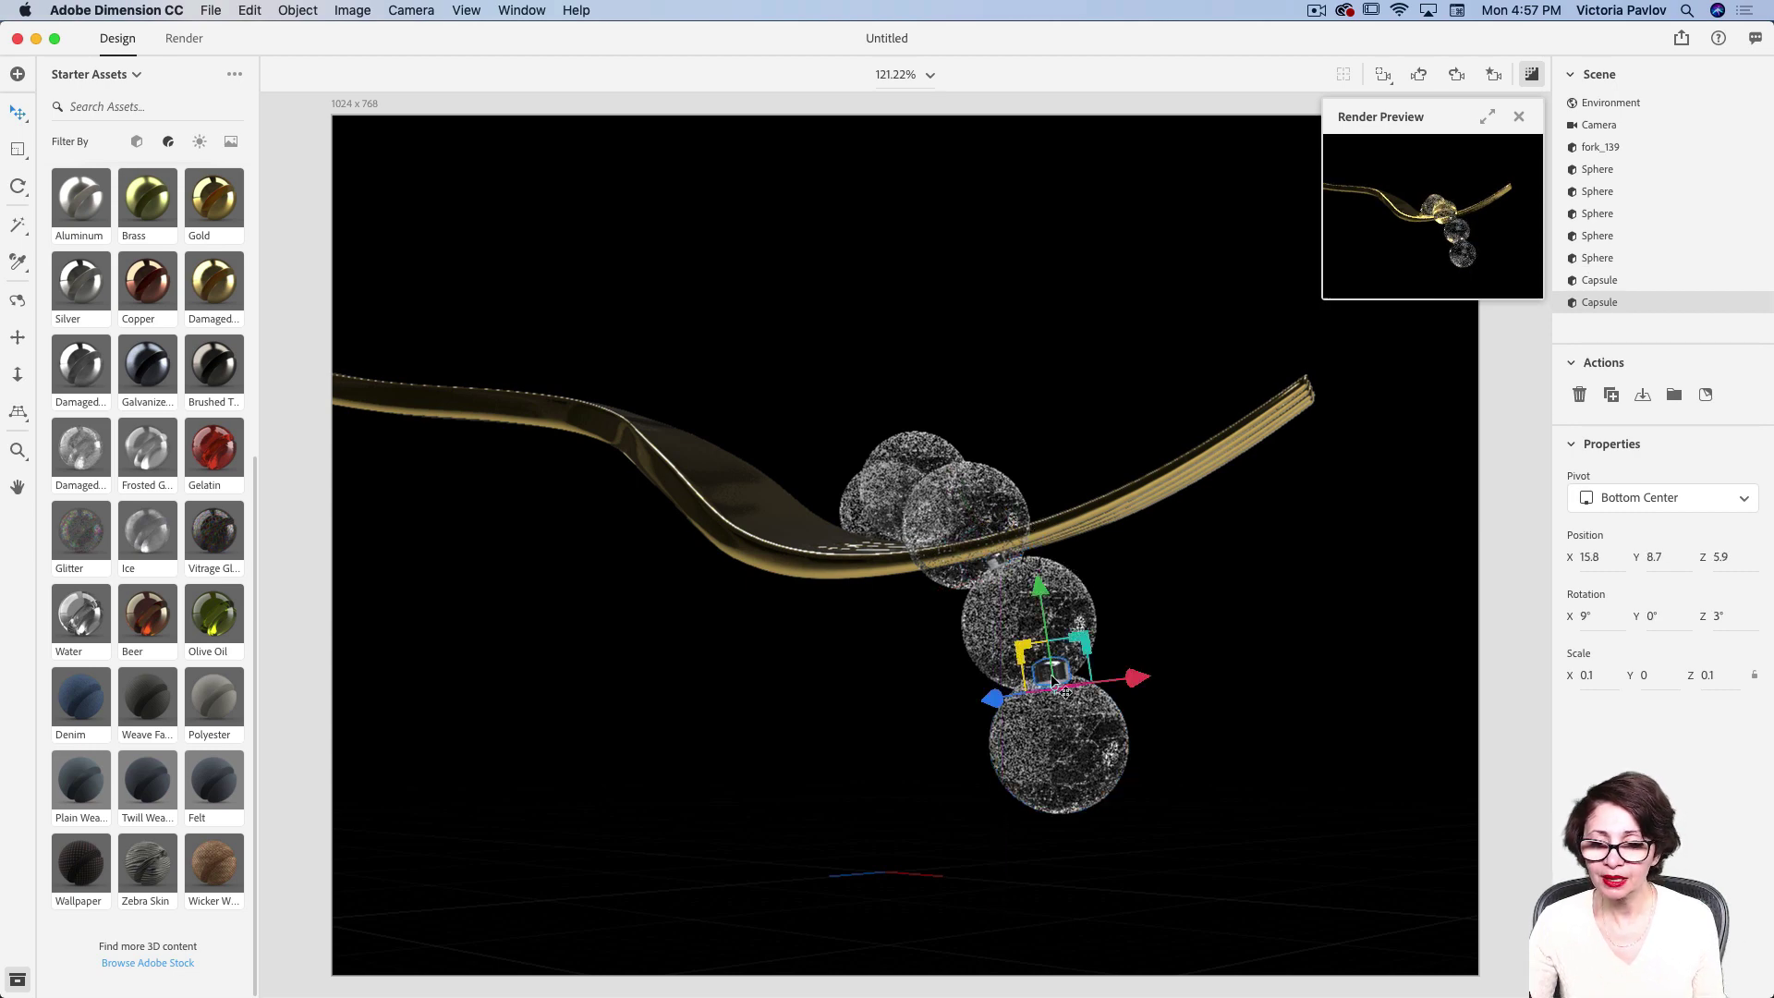
{"action": "left_click", "coordinate": [18, 148]}
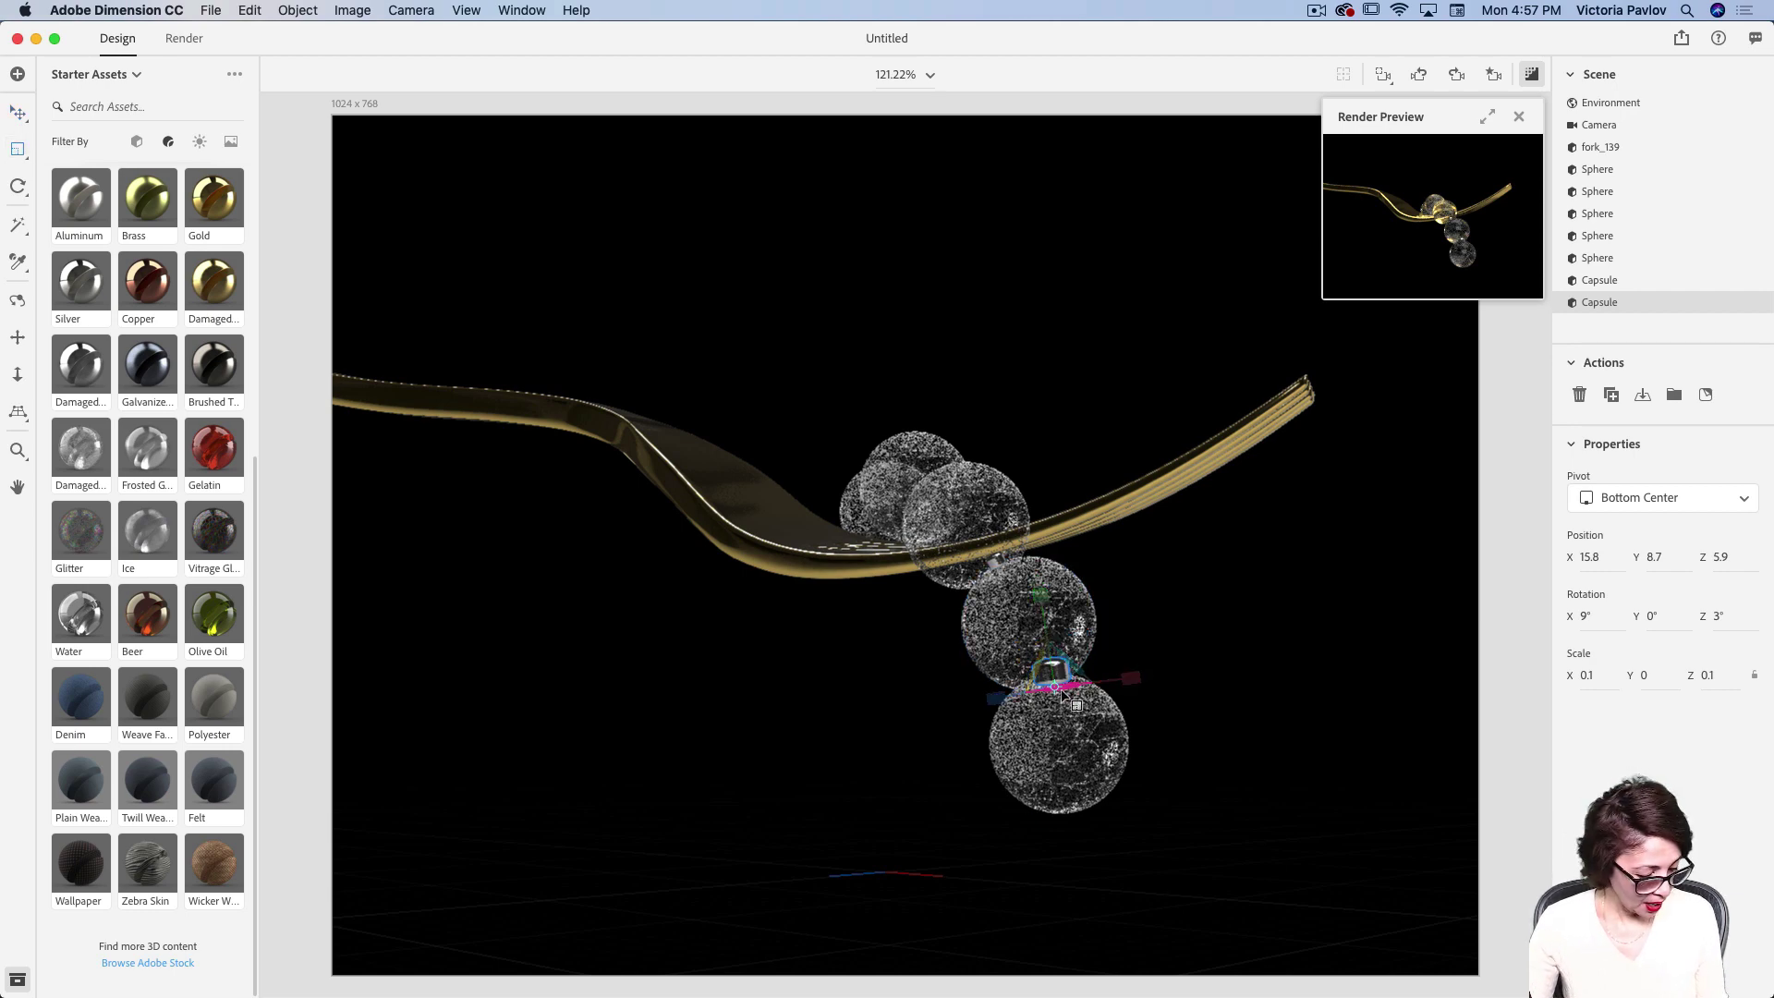
{"action": "left_click_drag", "start_coordinate": [1076, 705], "coordinate": [1075, 700]}
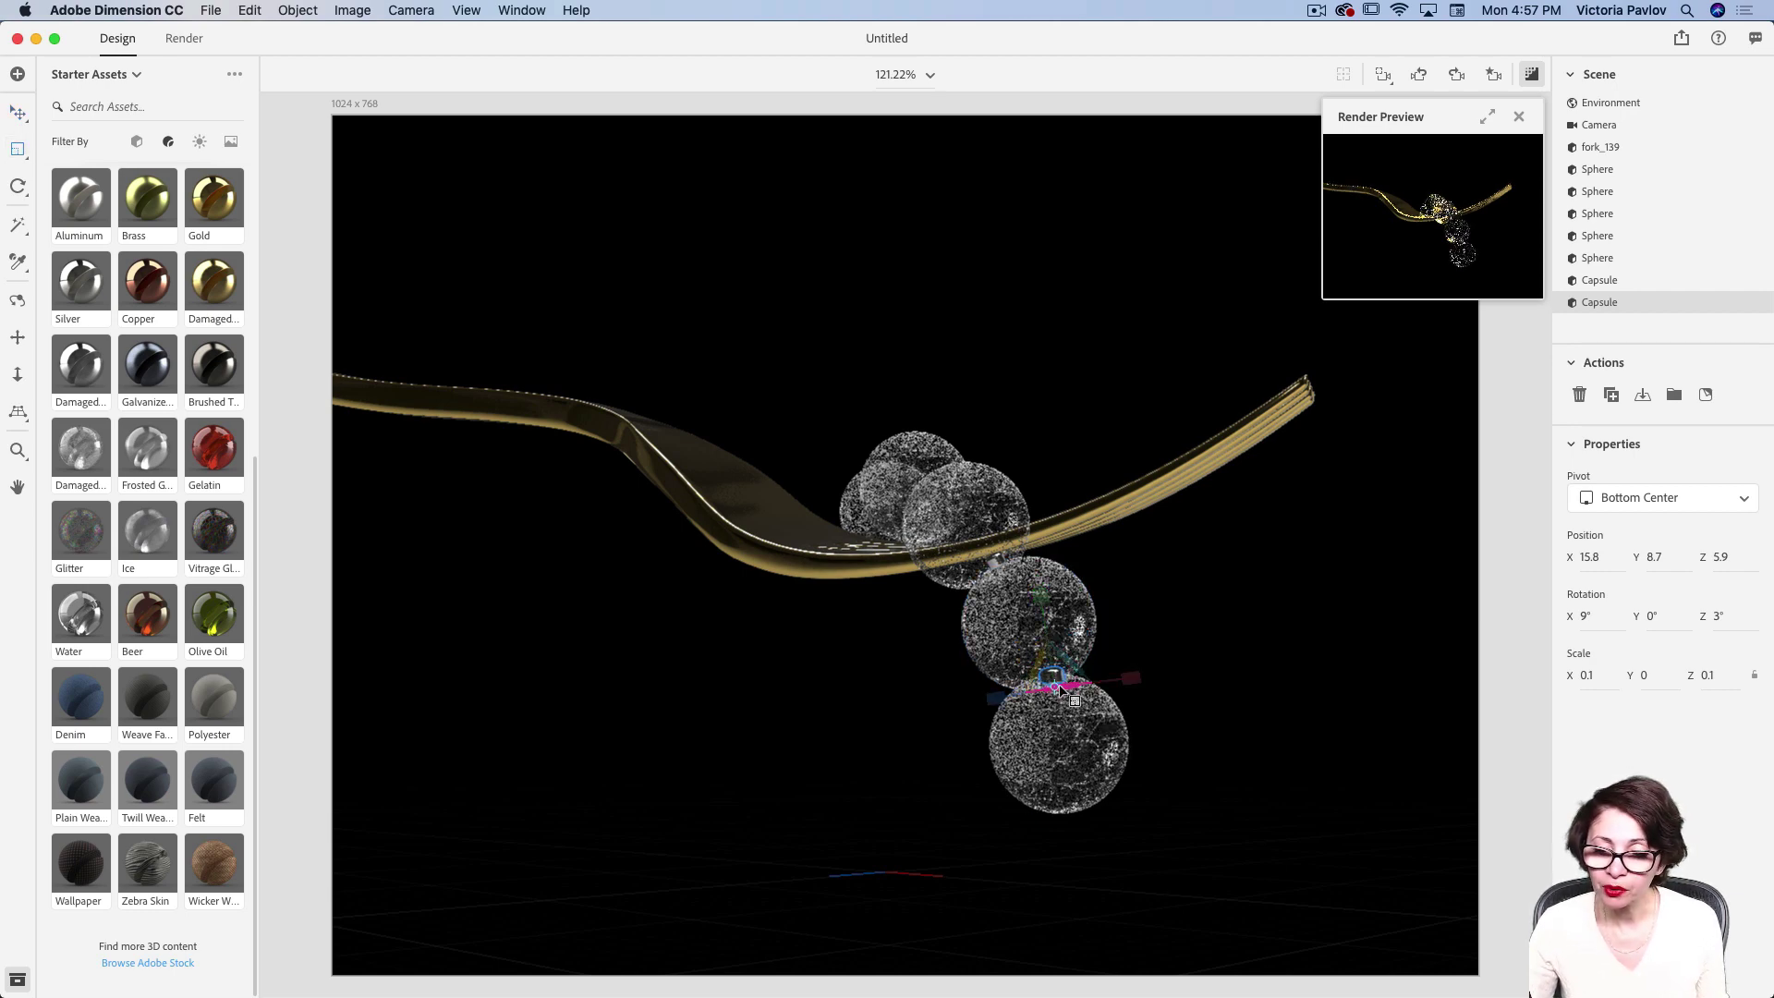
- Reposition the lower capsule at about X 15.5, Y 8.9, Z 6, and check the enlarged render preview
{"action": "left_click", "coordinate": [17, 113]}
{"action": "left_click_drag", "start_coordinate": [1146, 682], "coordinate": [1135, 687]}
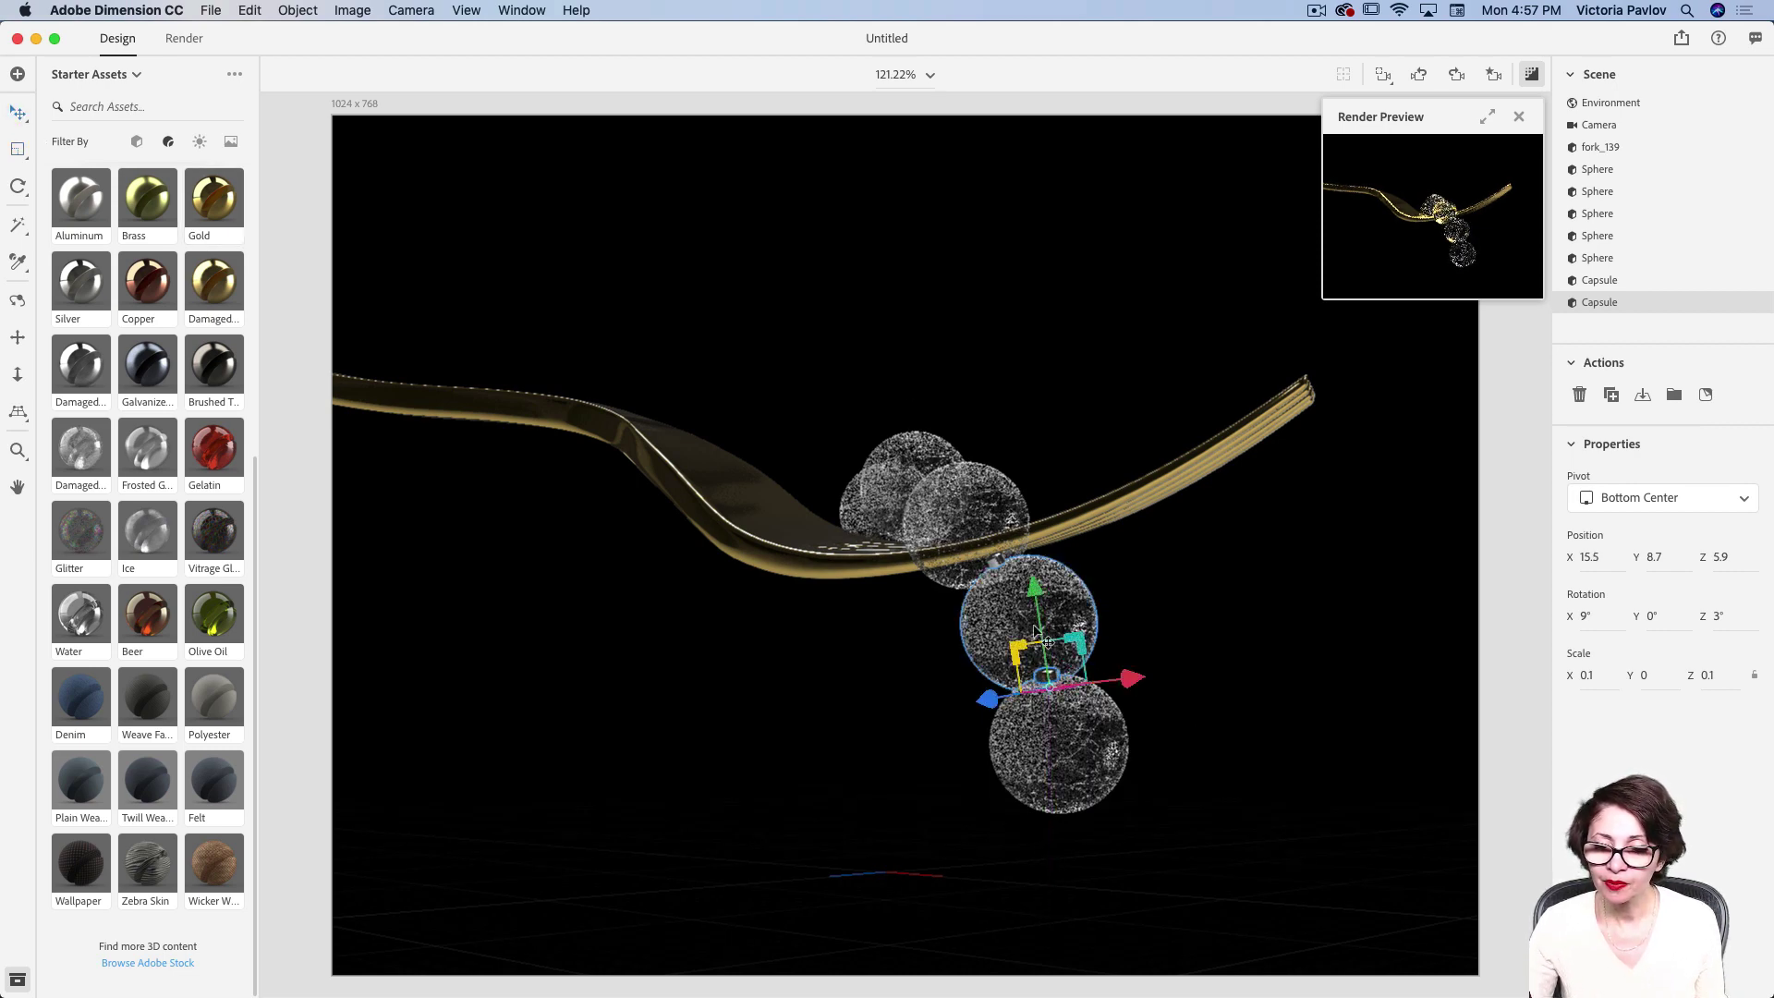
{"action": "left_click_drag", "start_coordinate": [1035, 631], "coordinate": [1114, 570]}
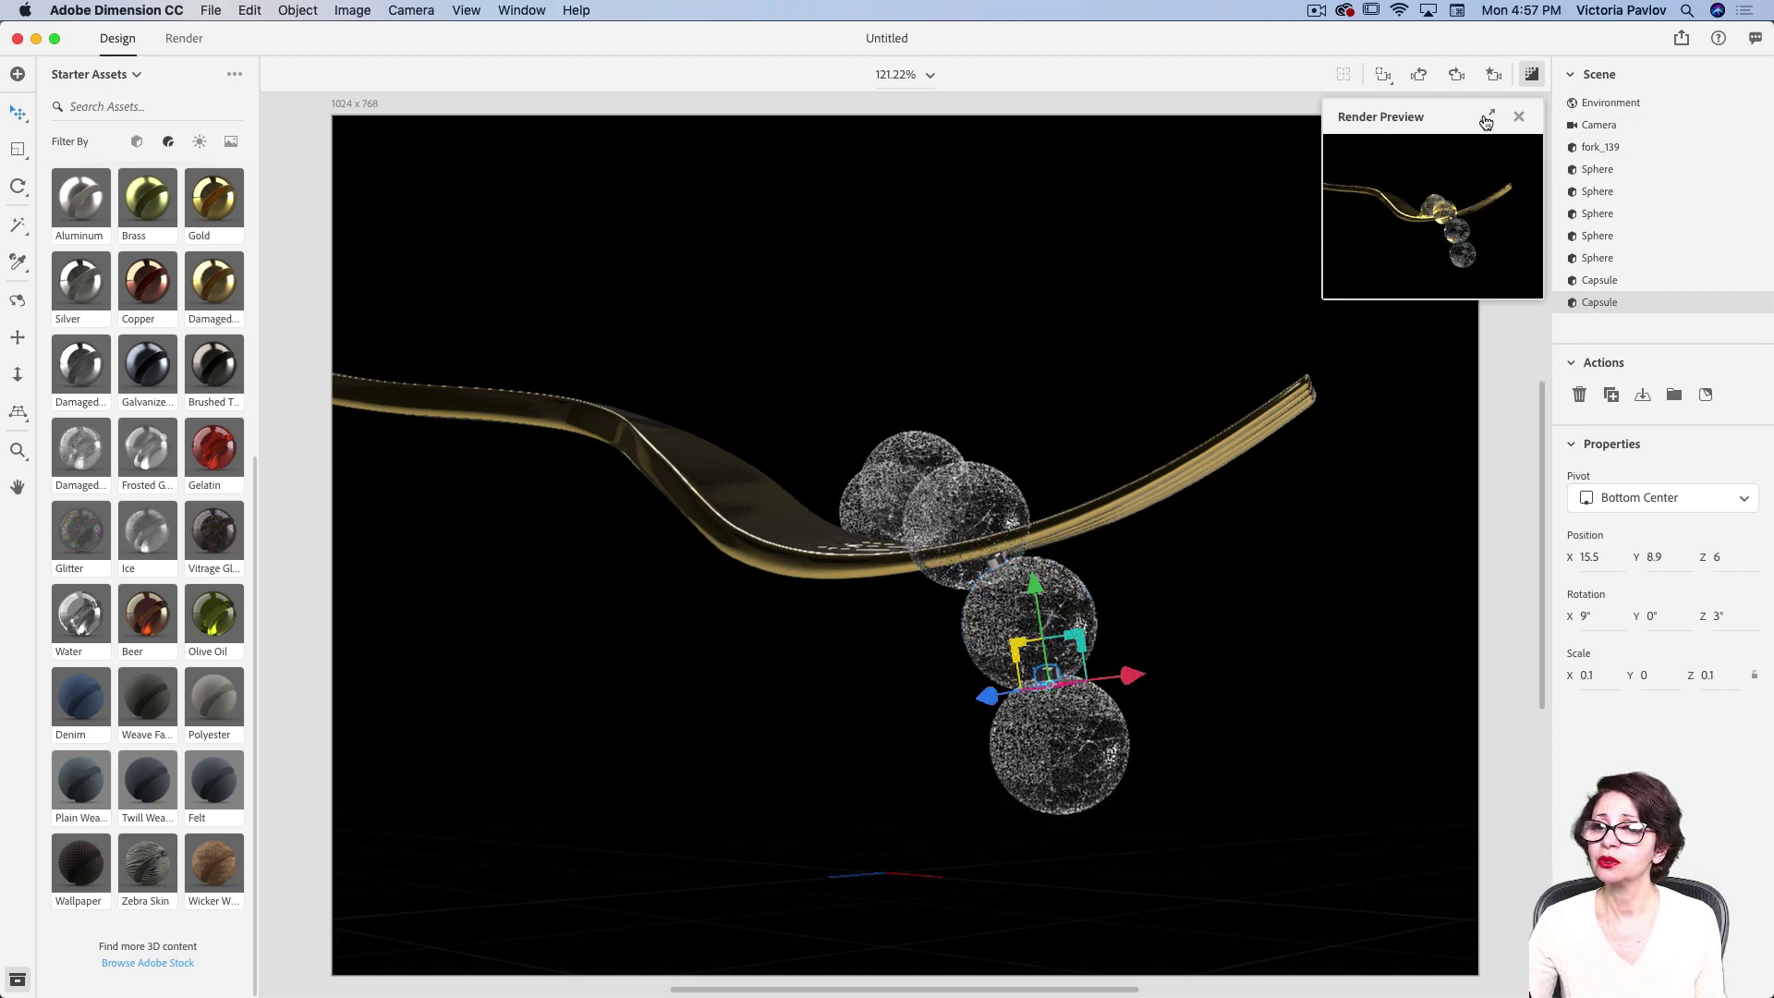
{"action": "left_click", "coordinate": [1488, 117]}
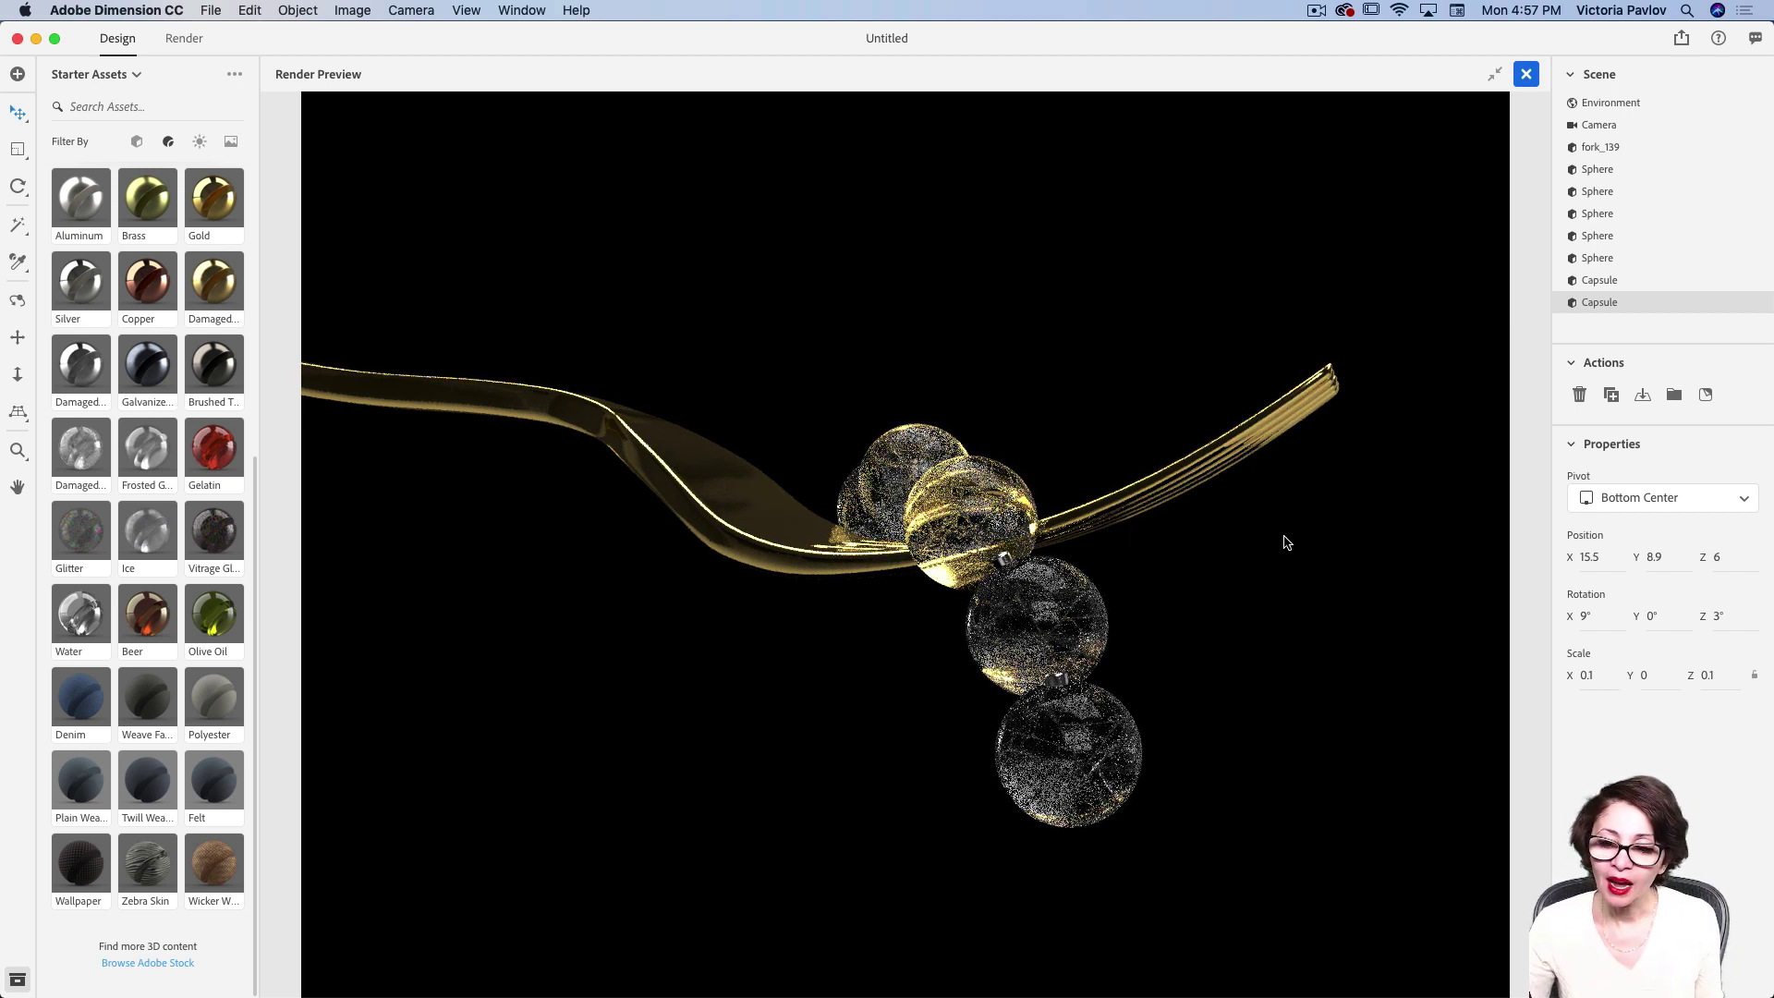
{"action": "left_click", "coordinate": [1494, 76]}
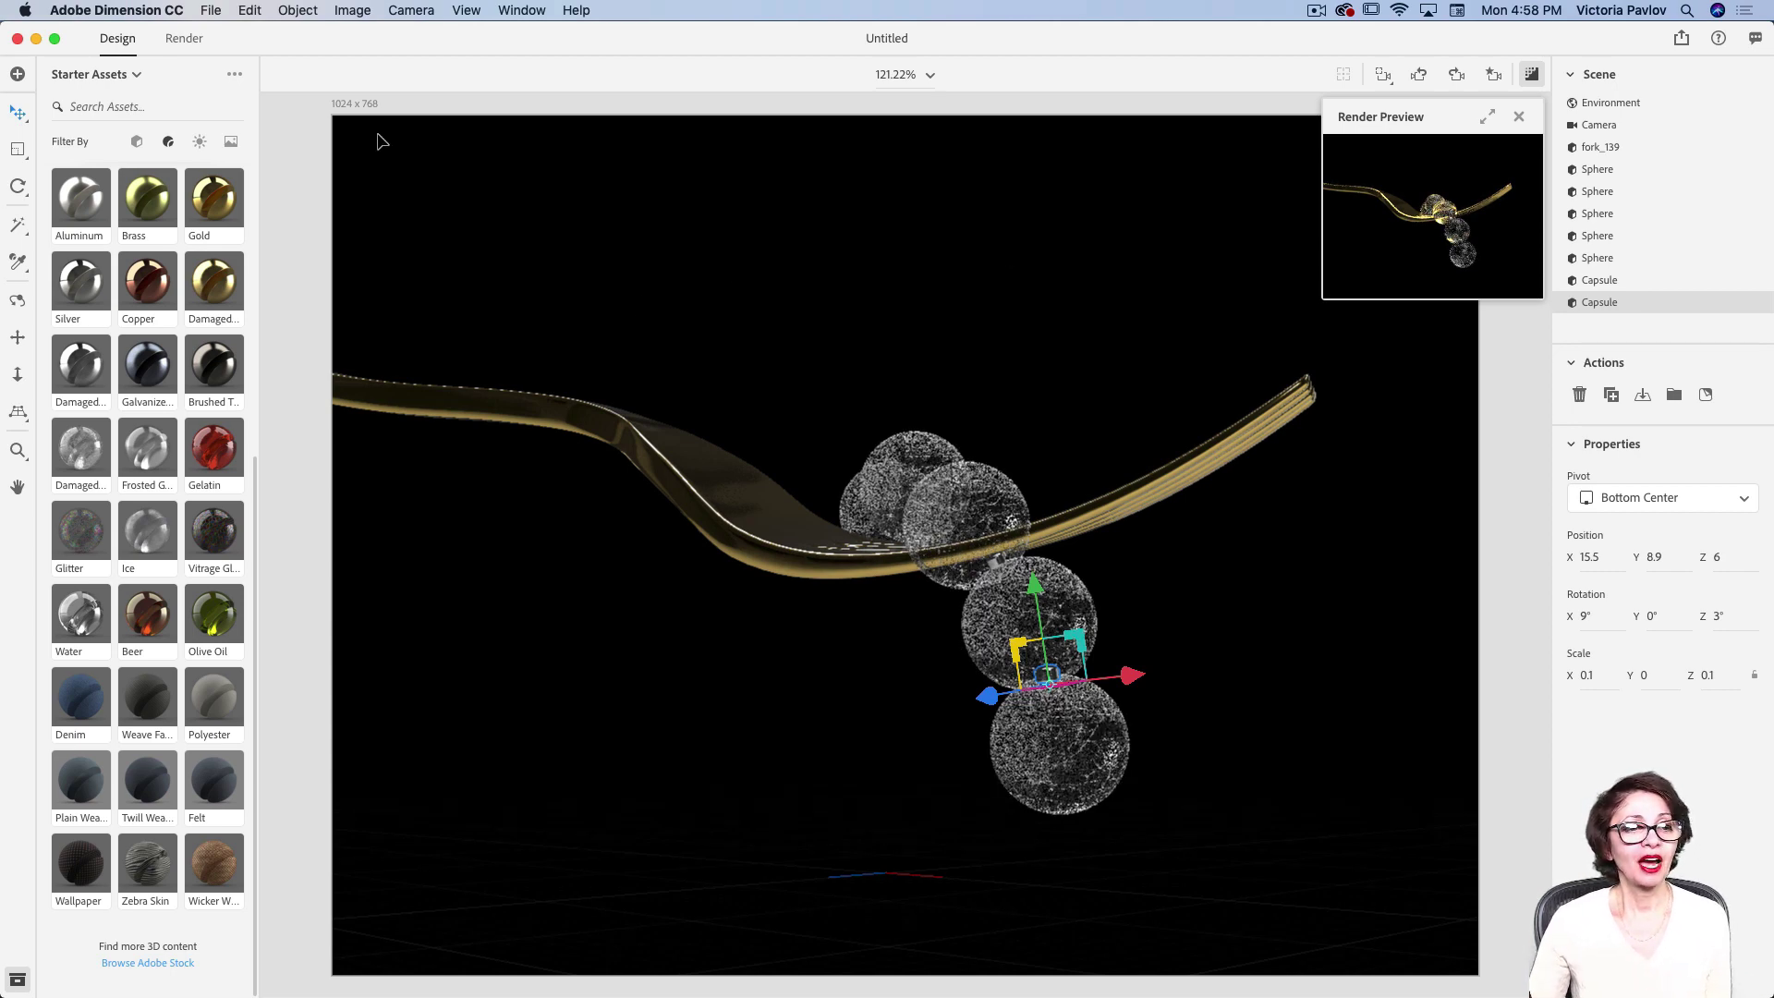
- Light the scene with the Studio Warm Key environment light at 126% intensity and 93.7° rotation
{"action": "left_click", "coordinate": [199, 143]}
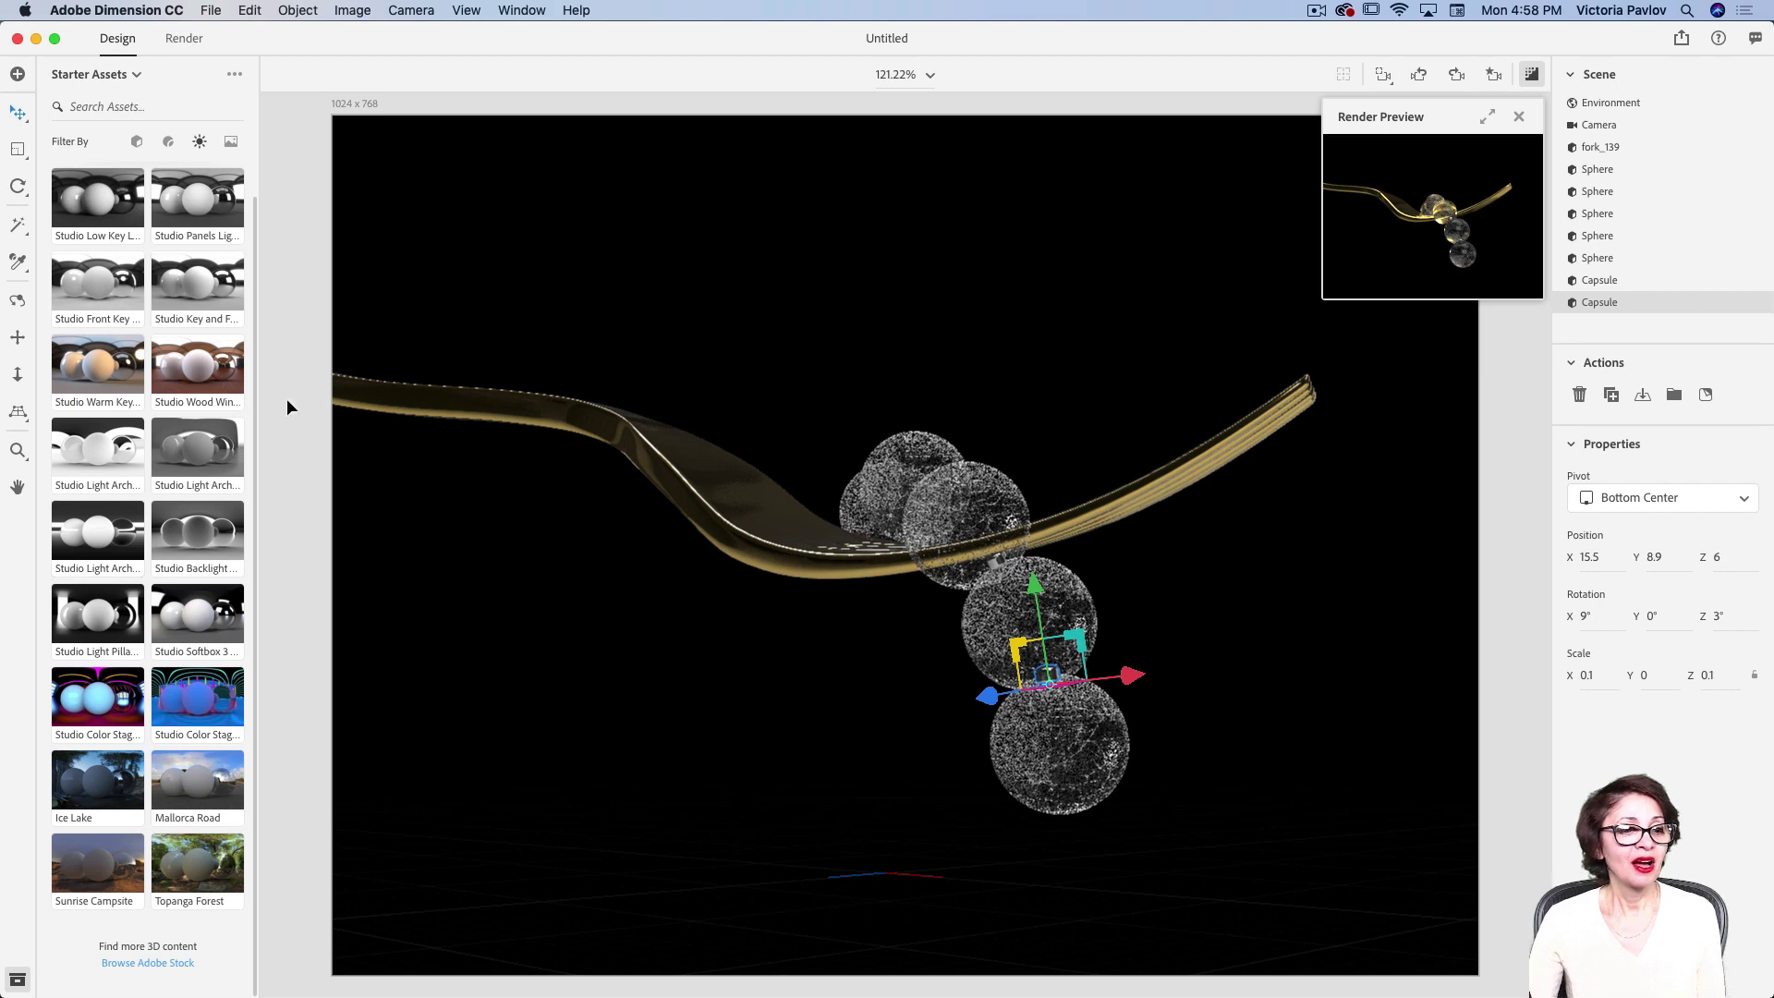
{"action": "left_click", "coordinate": [98, 362]}
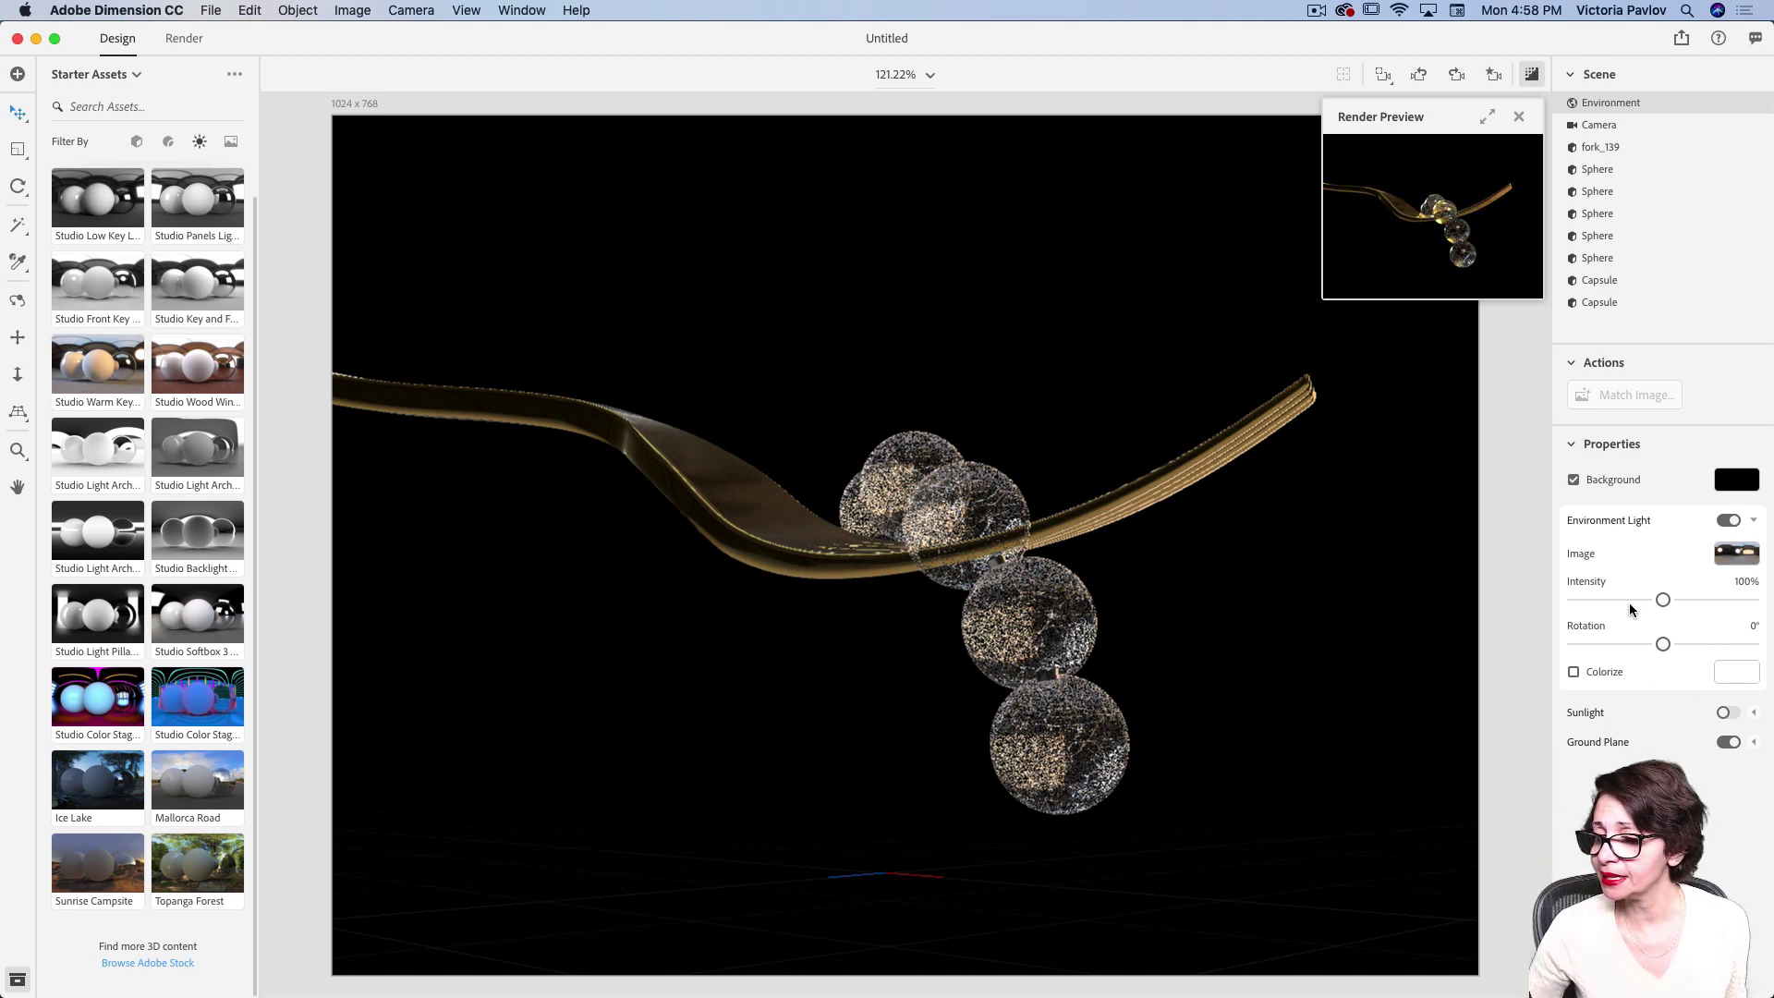
{"action": "left_click_drag", "start_coordinate": [1662, 601], "coordinate": [1702, 646]}
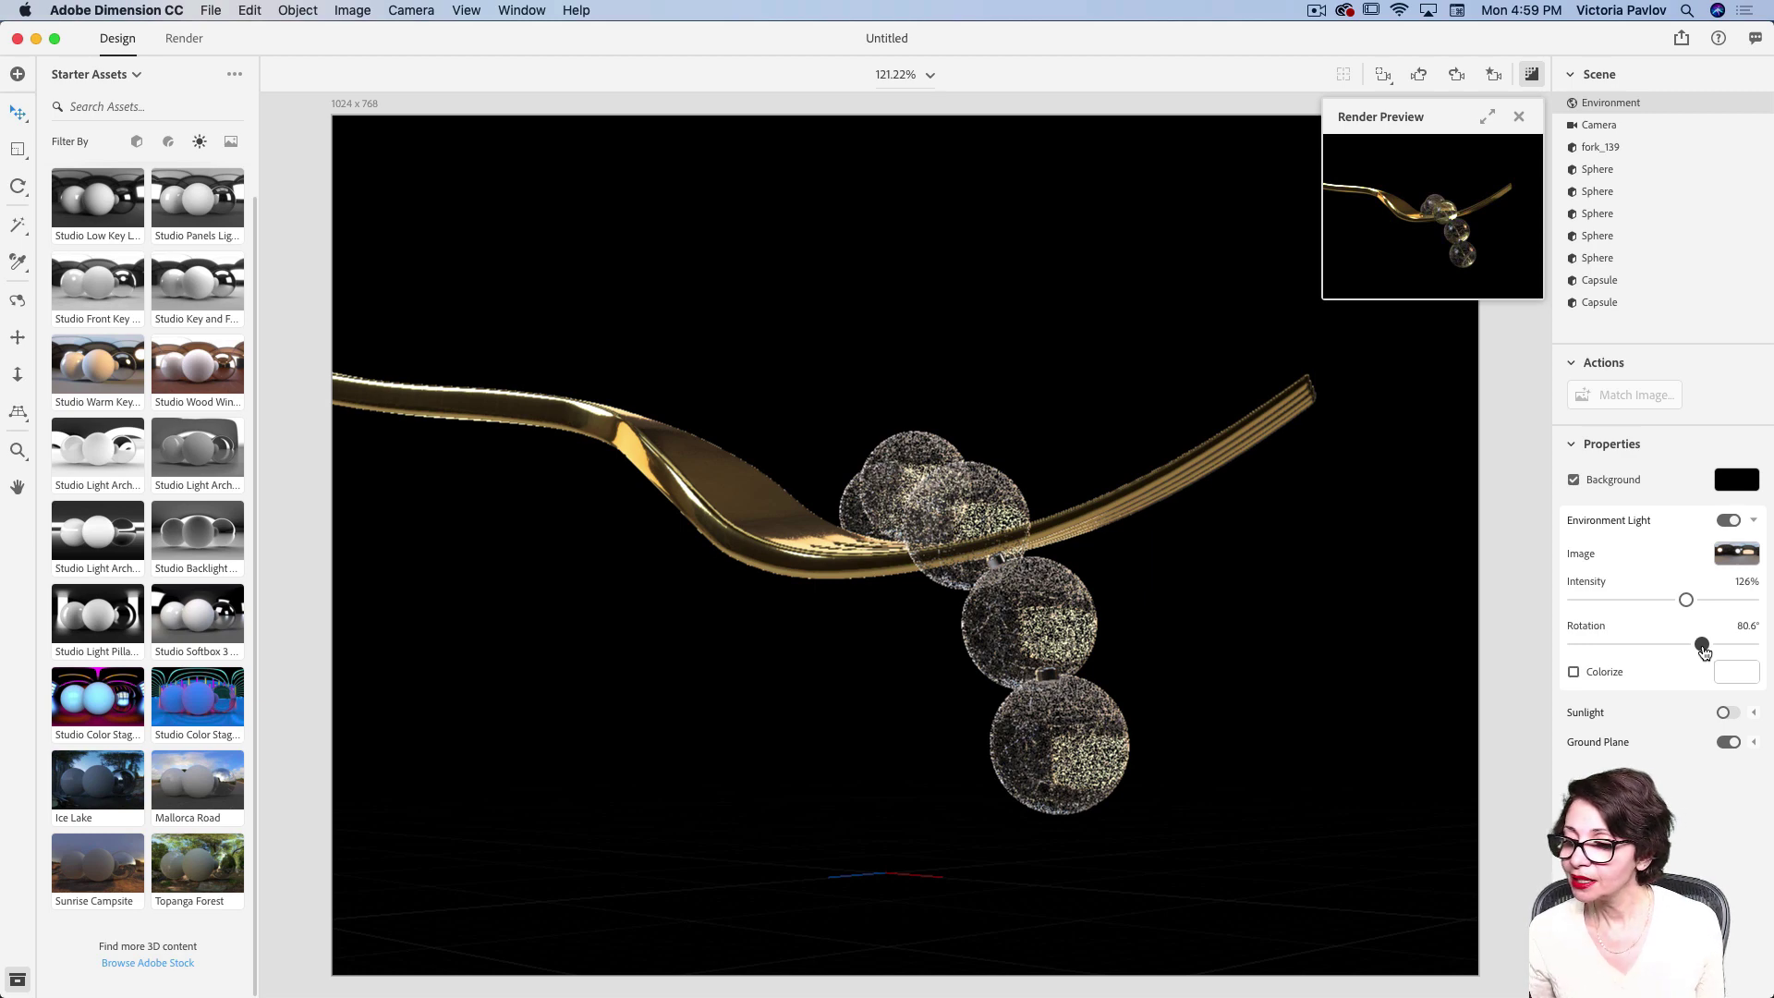
{"action": "left_click_drag", "start_coordinate": [1703, 646], "coordinate": [1709, 646]}
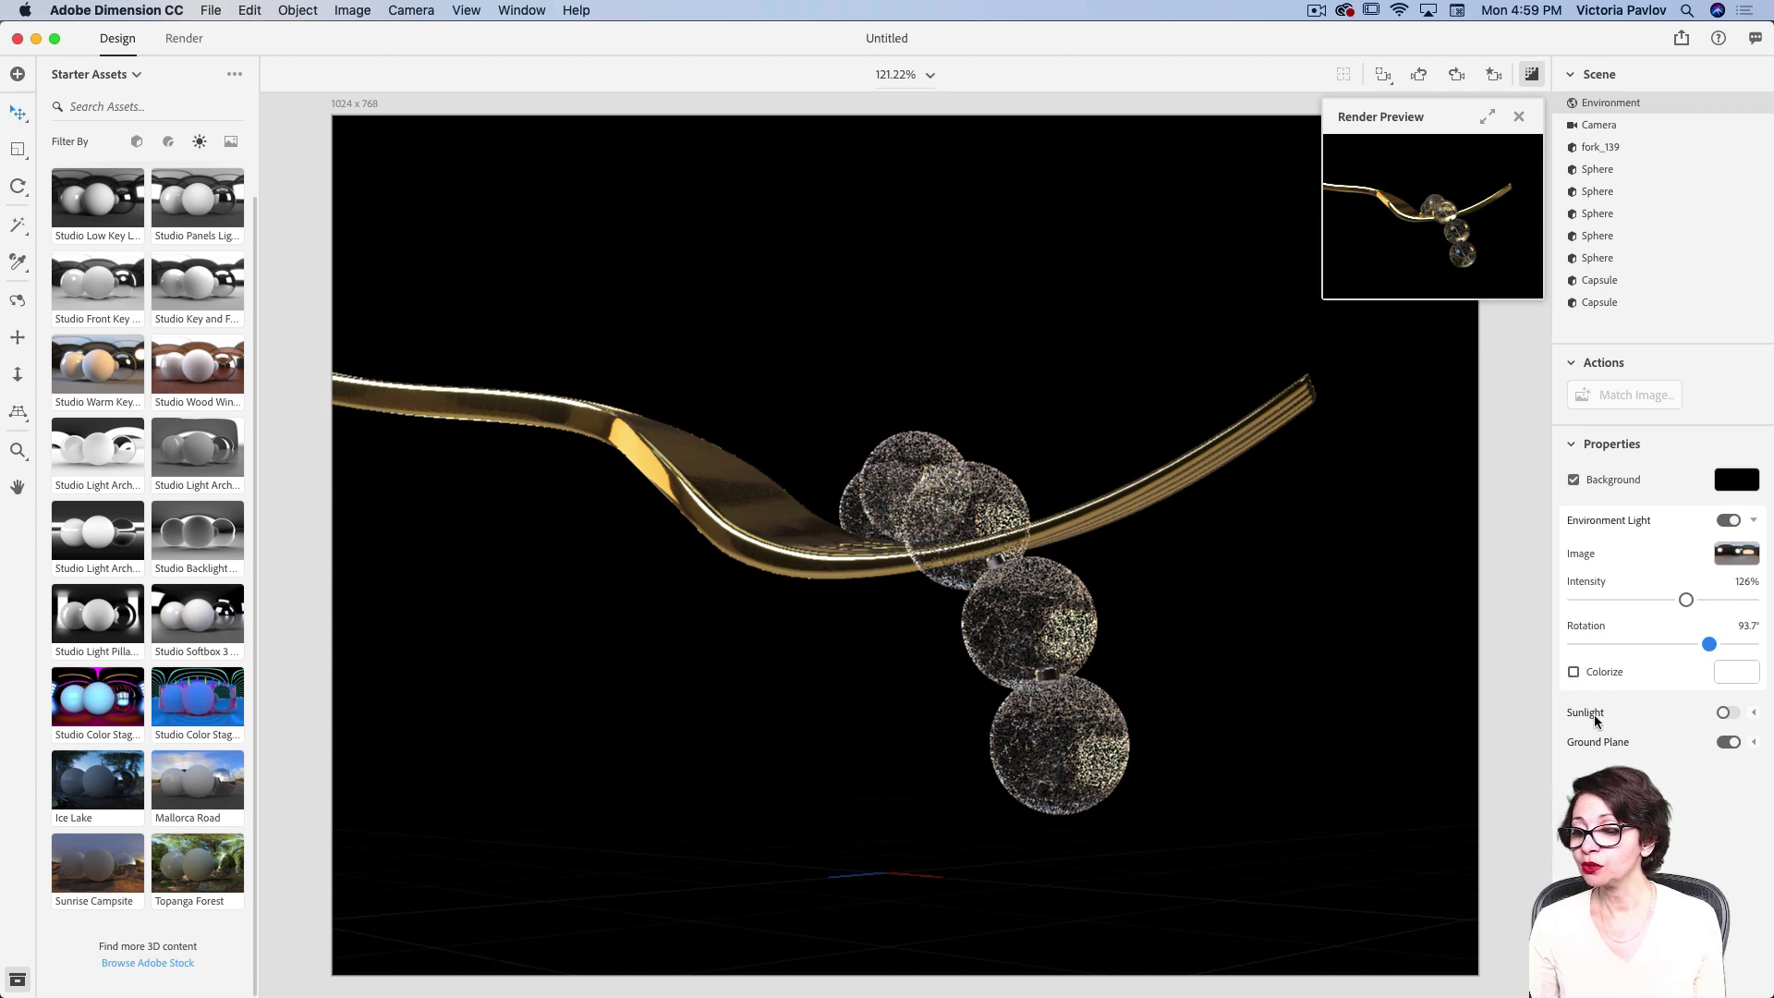
- Enable sunlight at 114% intensity, 34.22° height and -15° rotation, and check the enlarged render preview
{"action": "left_click", "coordinate": [1727, 713]}
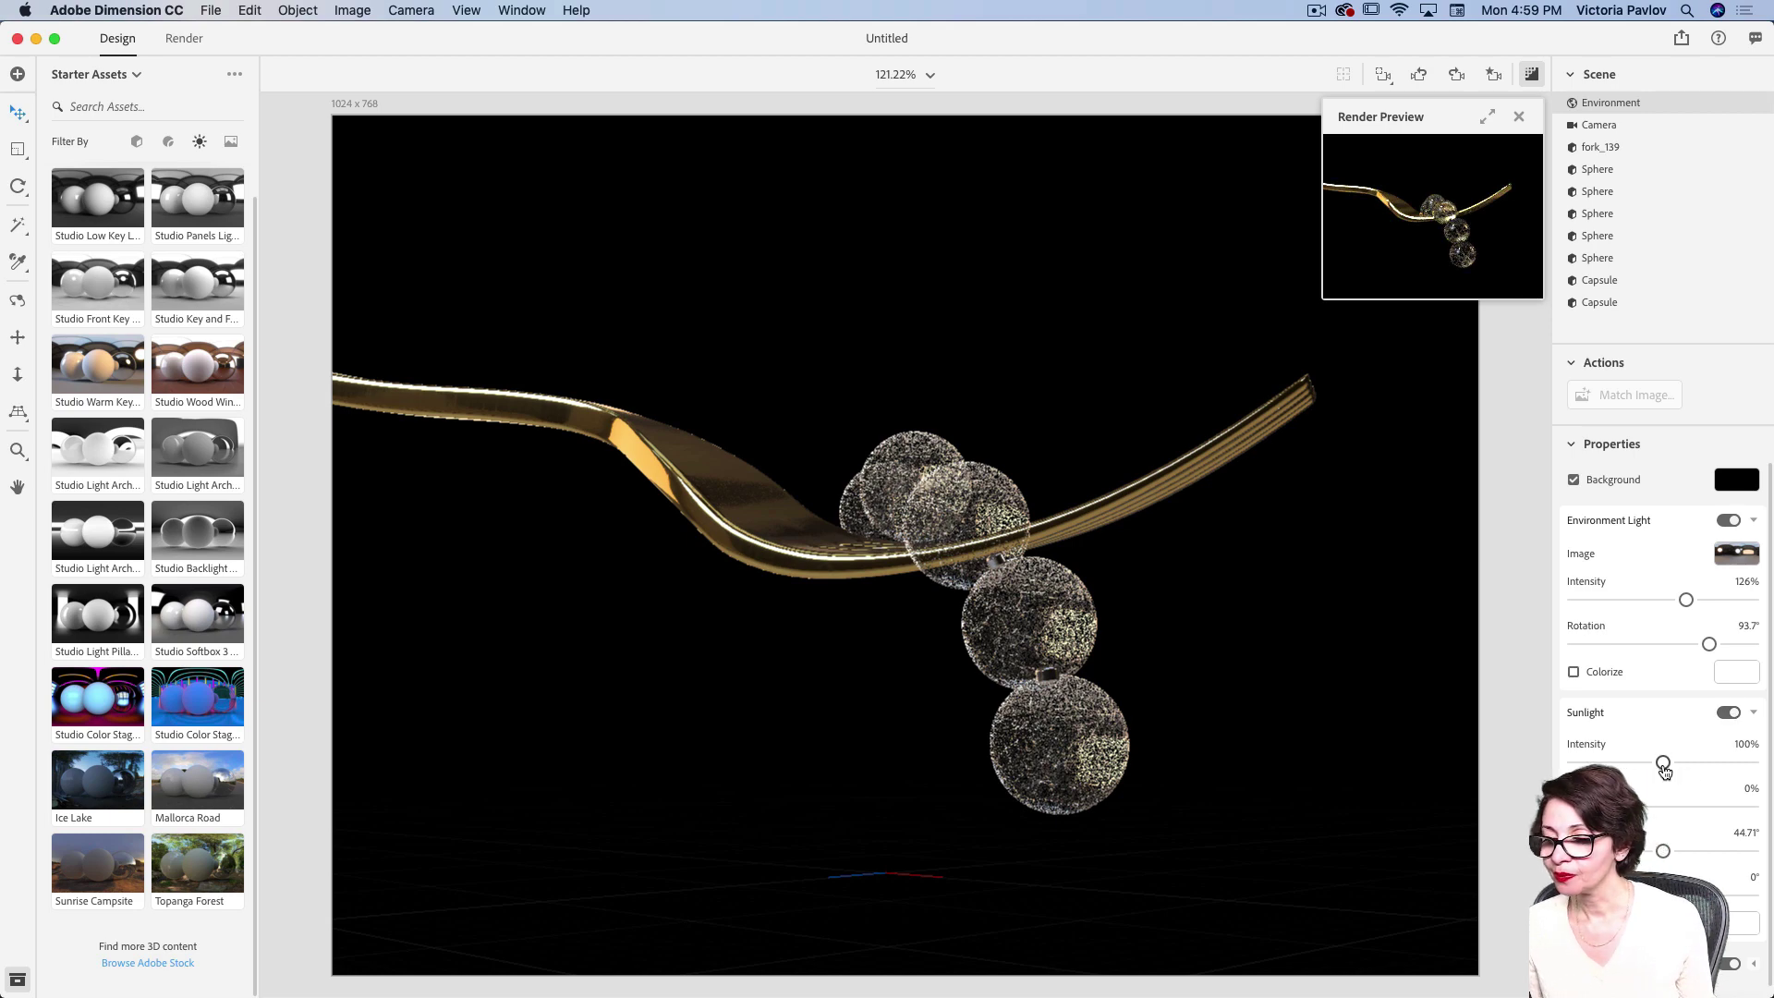
{"action": "mouse_move", "coordinate": [1665, 763]}
{"action": "left_mouse_down"}
{"action": "mouse_move", "coordinate": [1705, 764]}
{"action": "mouse_move", "coordinate": [1678, 765]}
{"action": "left_mouse_up"}
{"action": "left_click_drag", "start_coordinate": [1664, 850], "coordinate": [1647, 896]}
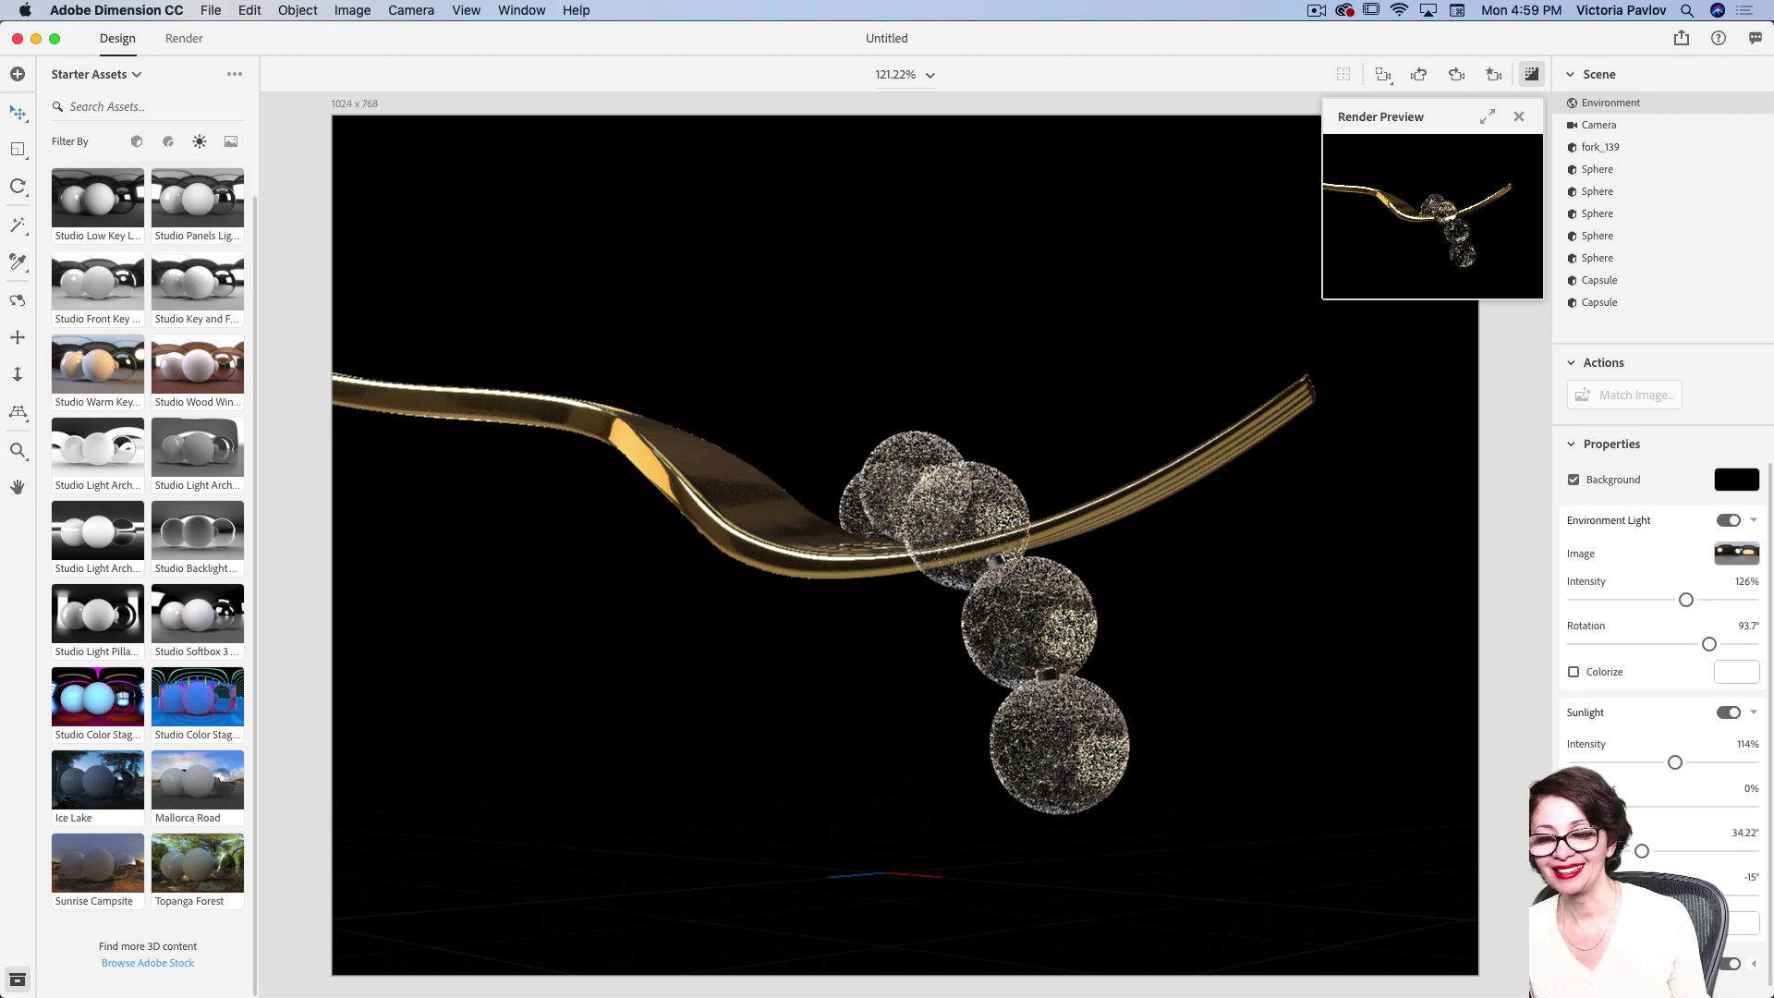
{"action": "left_click", "coordinate": [1487, 116]}
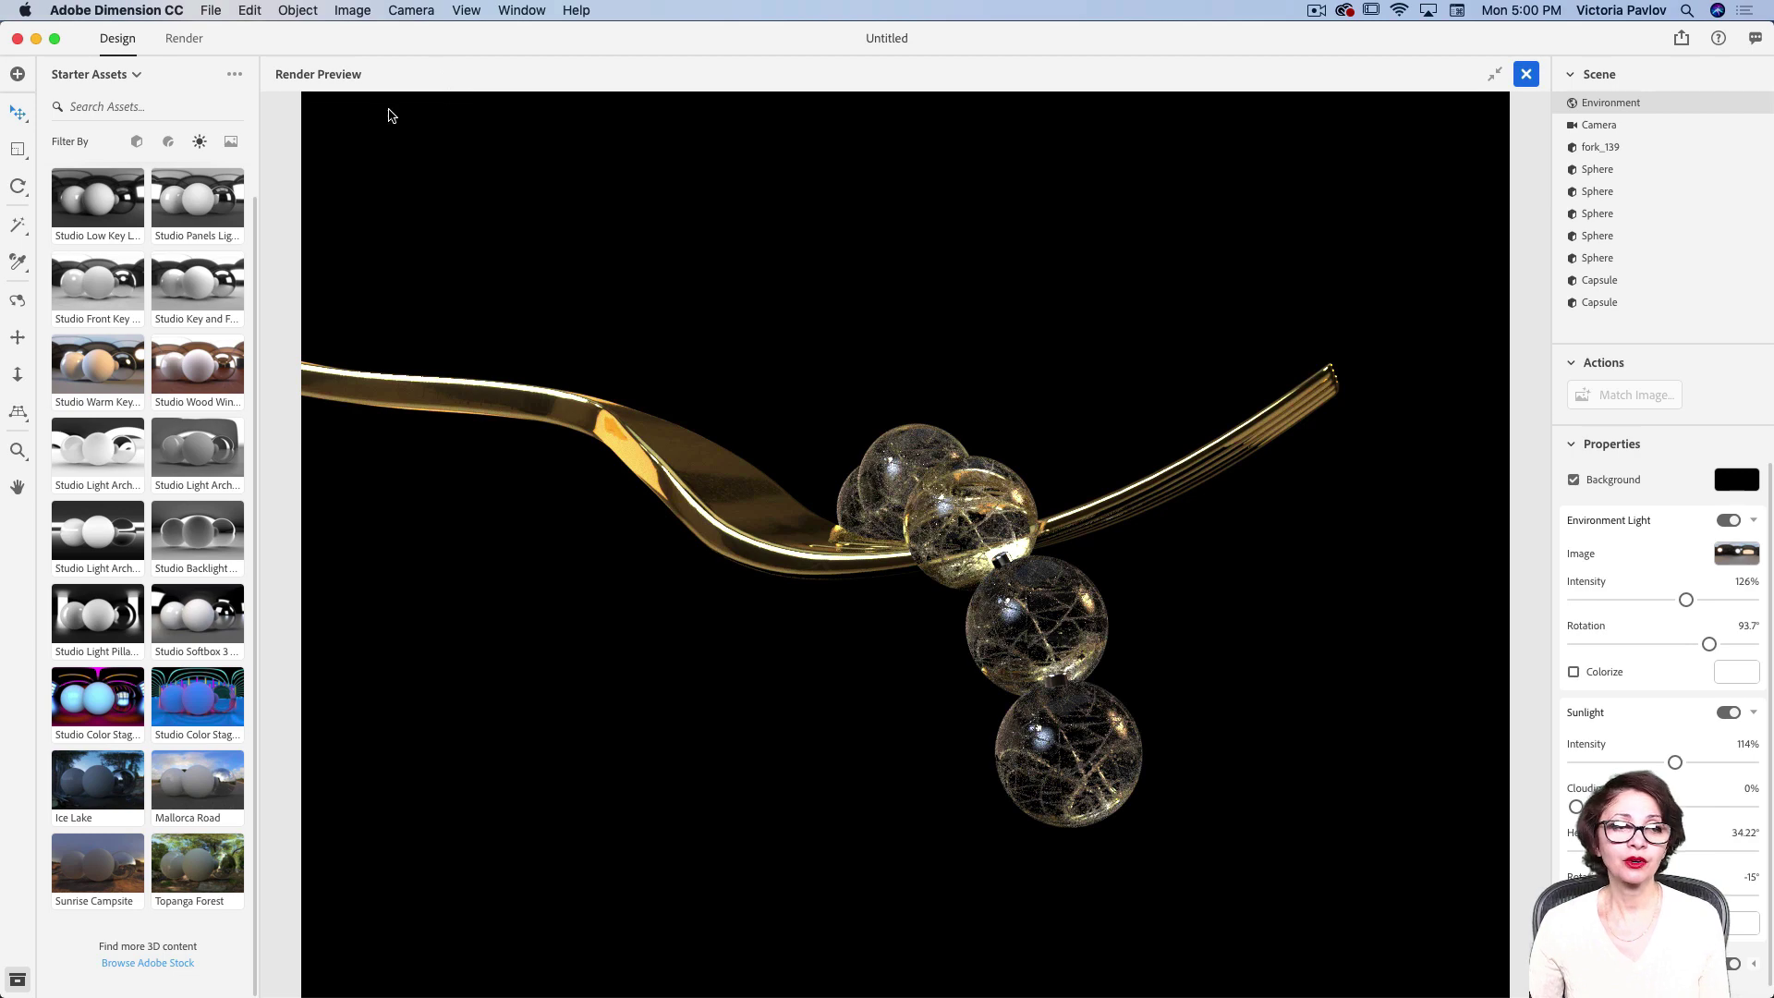
- Render the scene at High (Slow) quality to a 16-bit PSD with the export filename Tutorial
{"action": "left_click", "coordinate": [180, 40]}
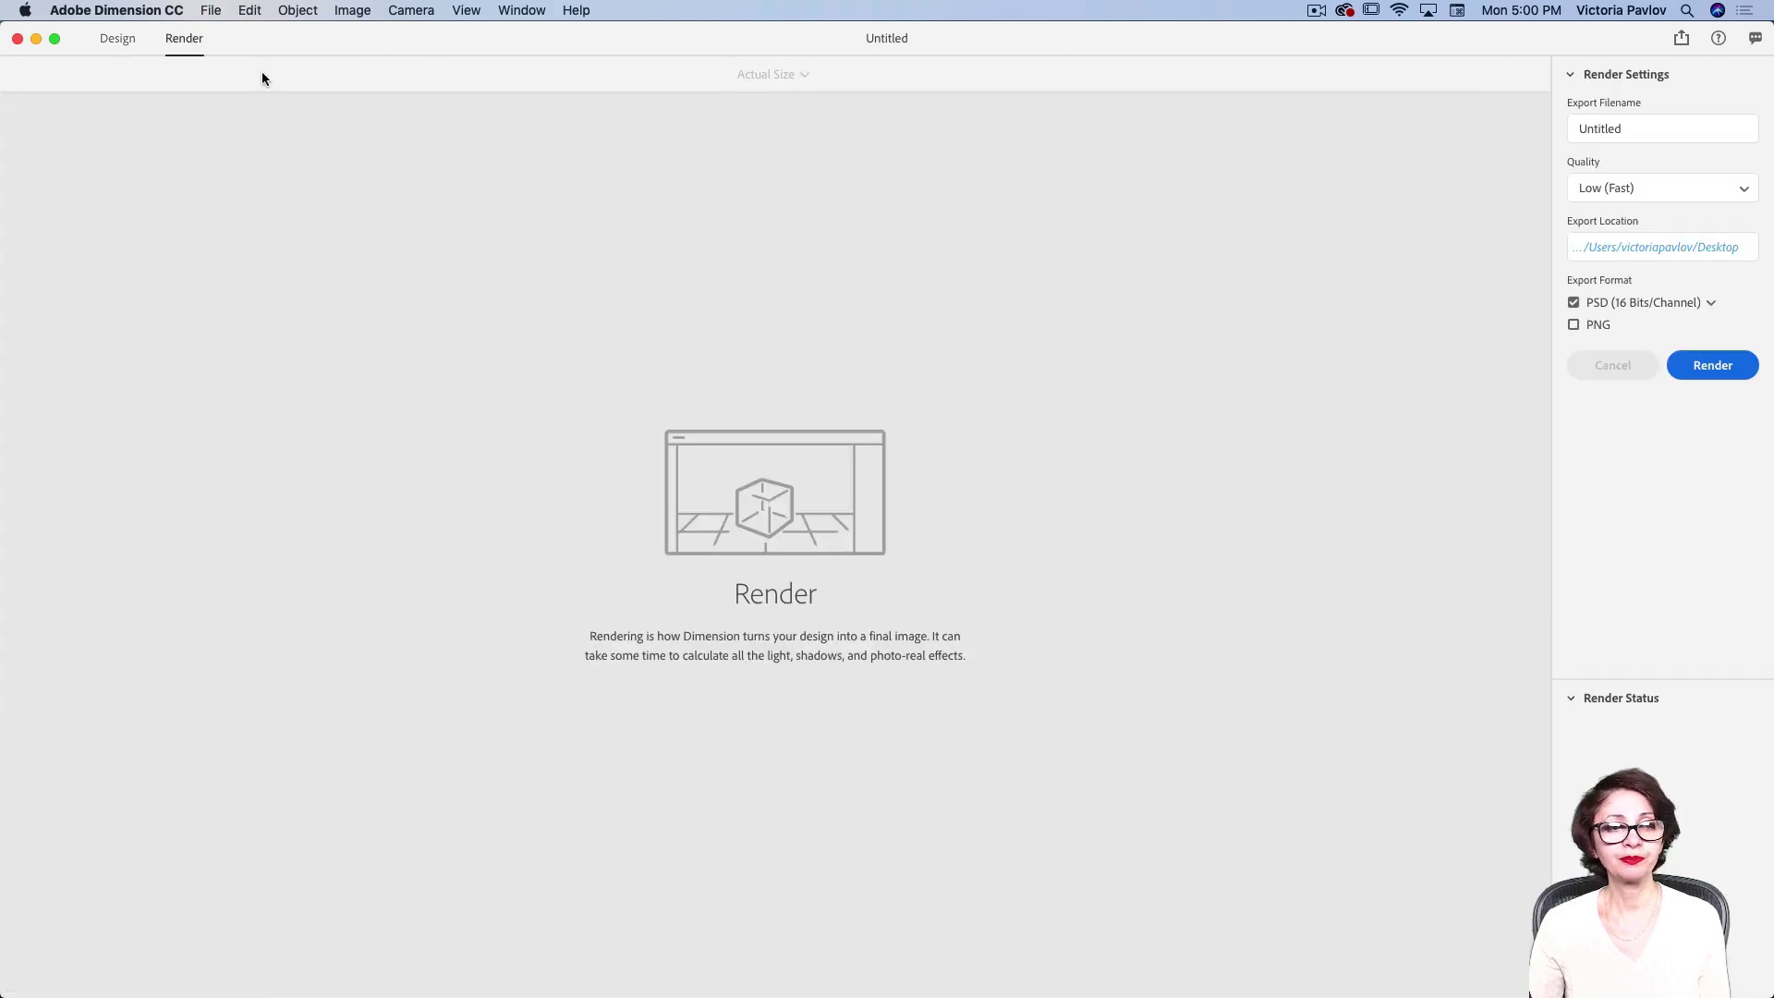
{"action": "double_click", "coordinate": [1591, 130]}
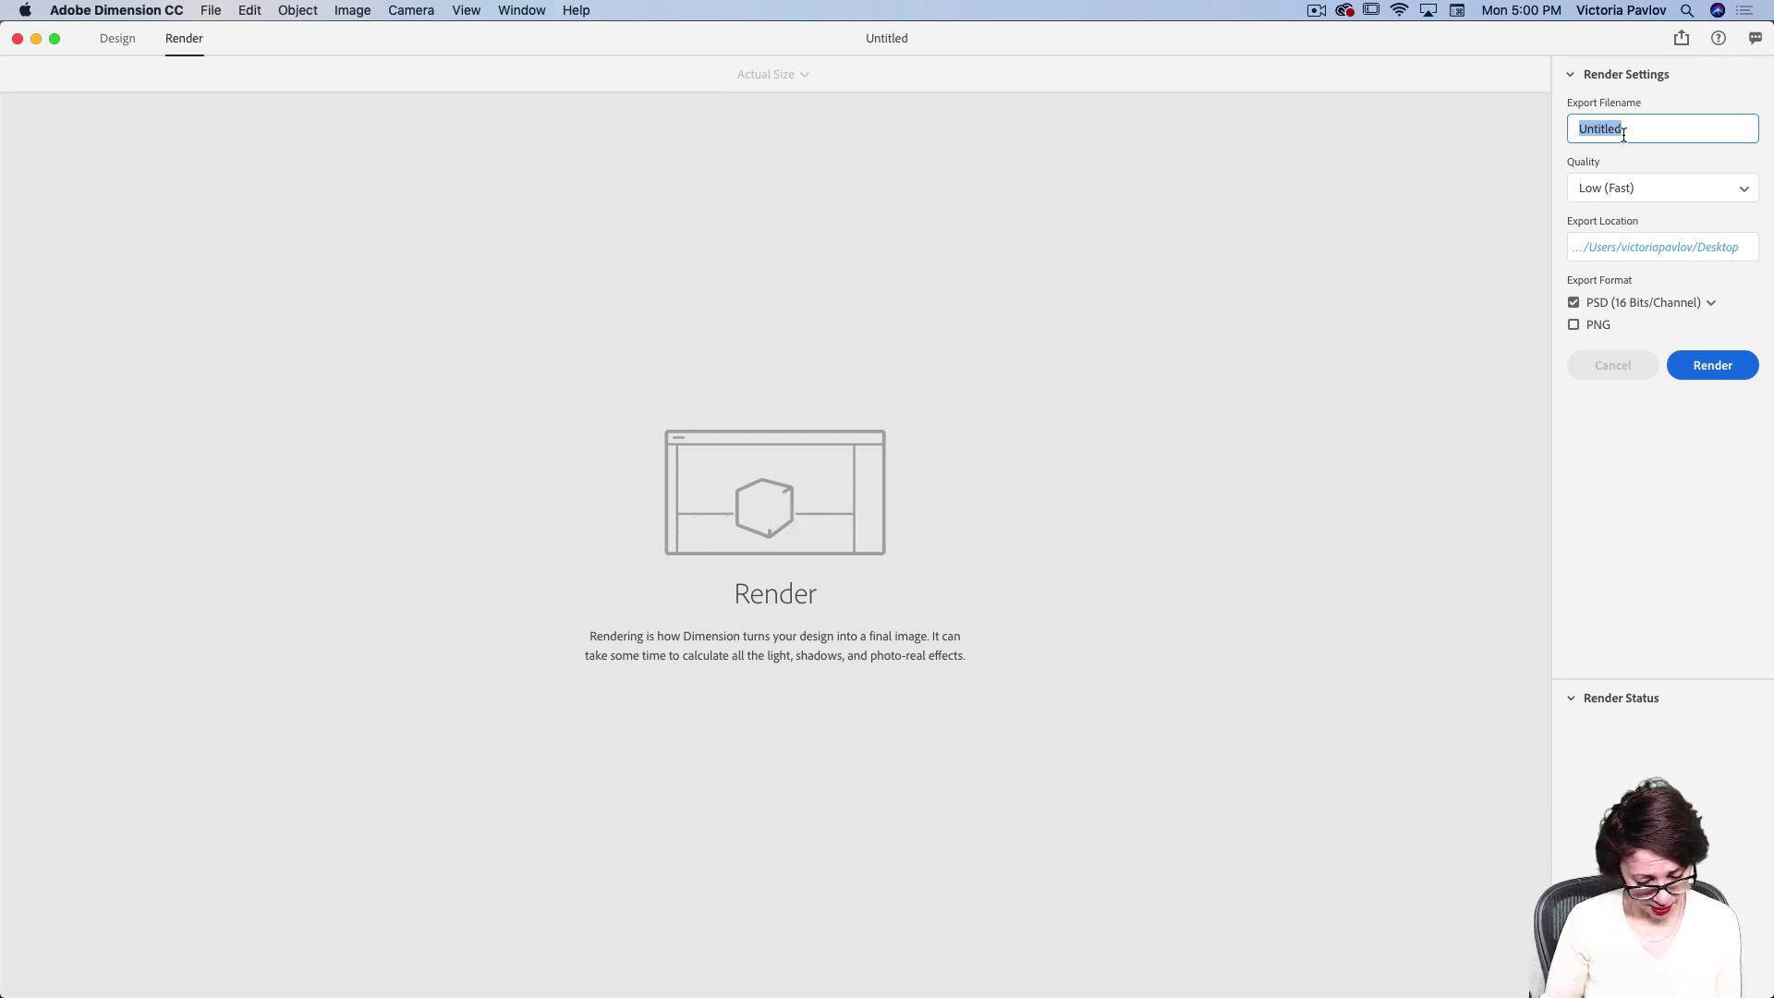
{"action": "type", "text": "Tutorial"}
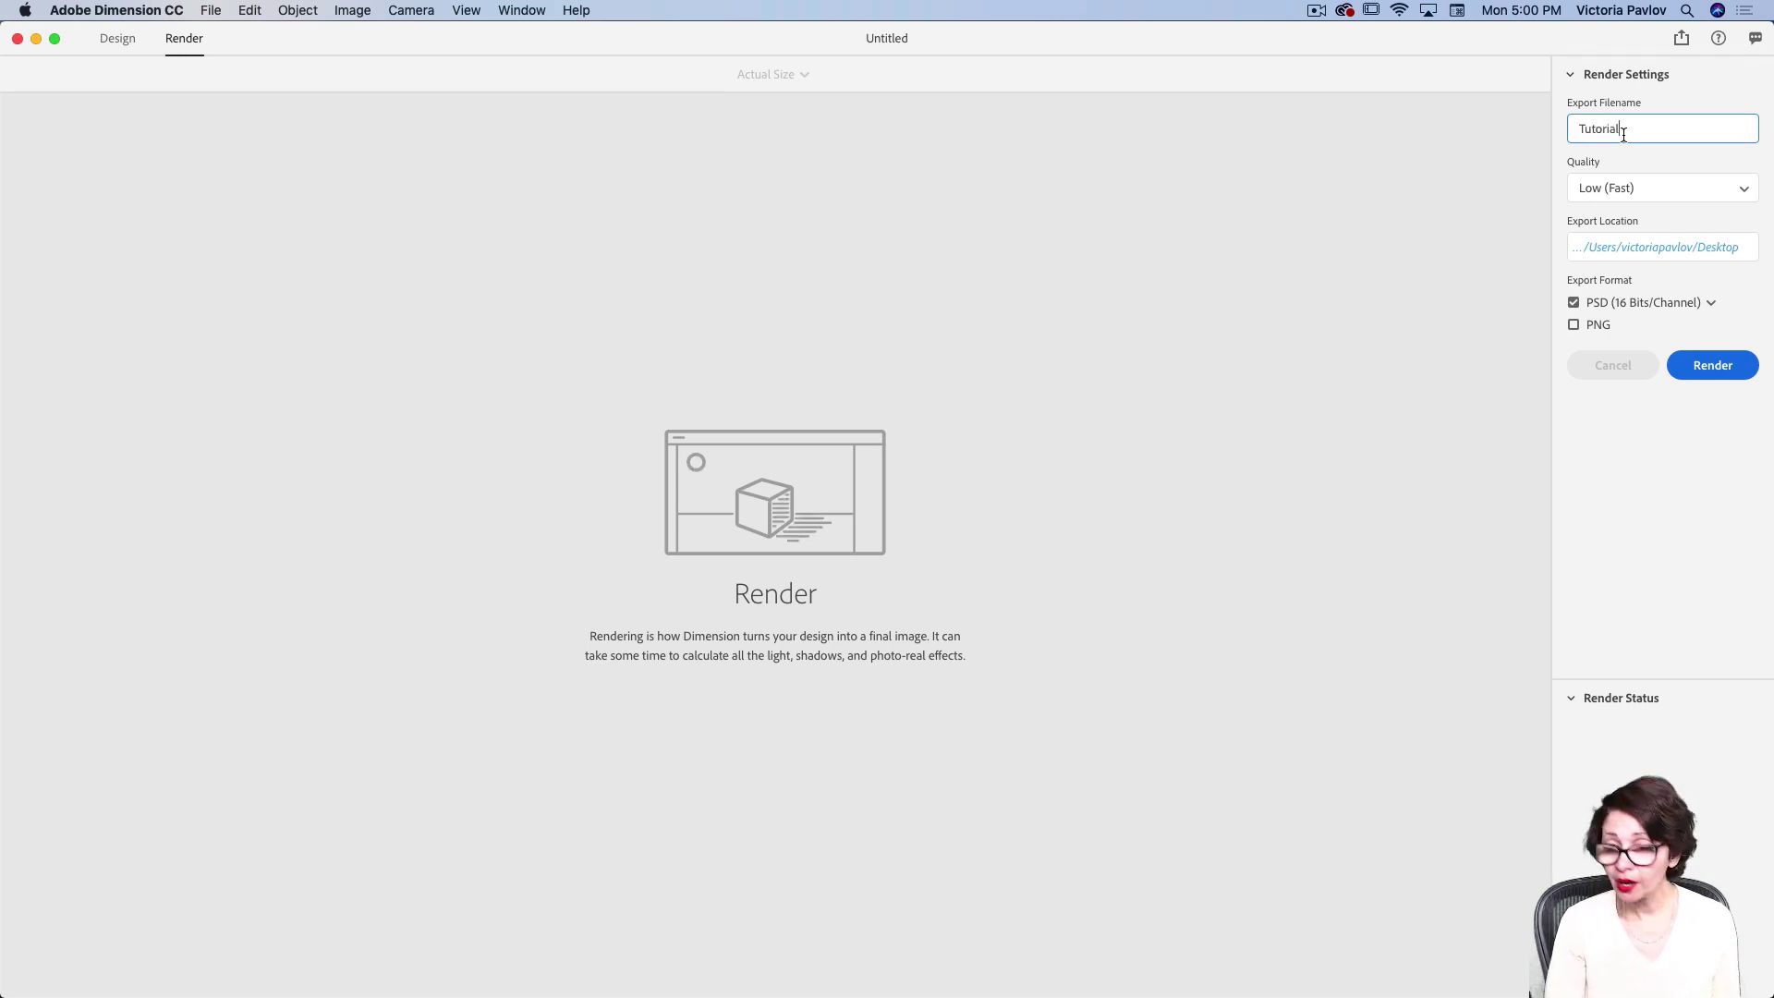
{"action": "left_click", "coordinate": [1613, 193]}
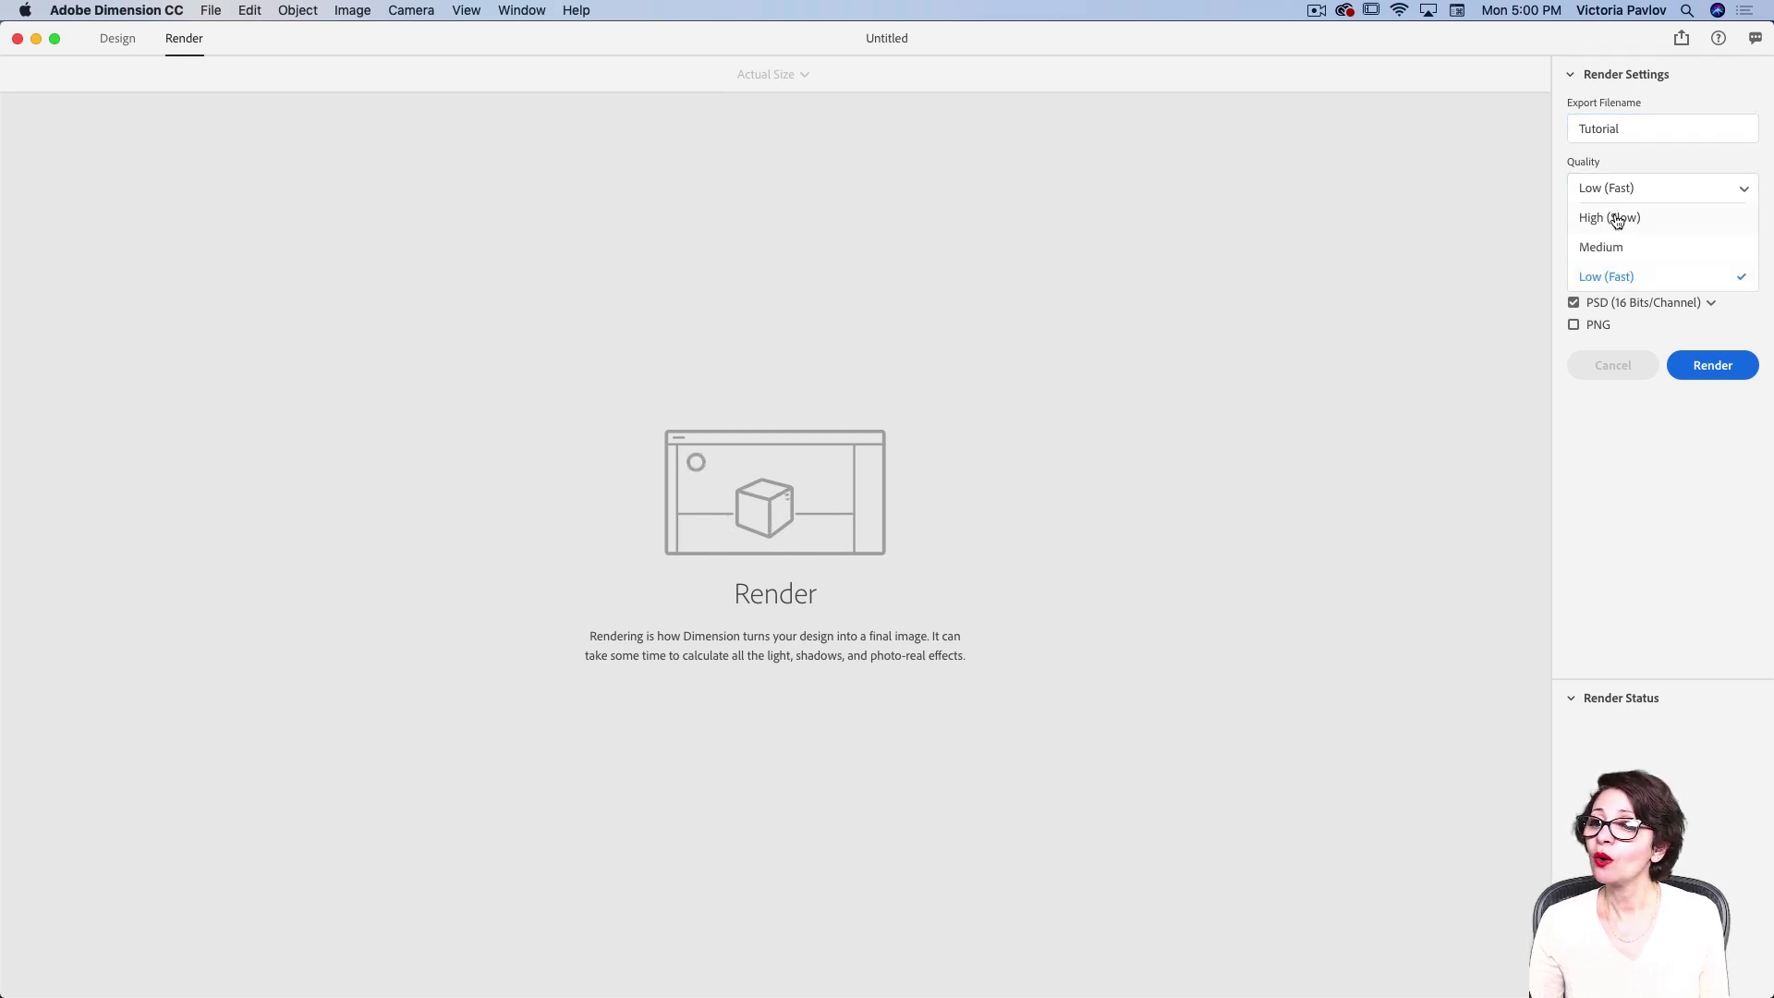
{"action": "left_click", "coordinate": [1613, 218]}
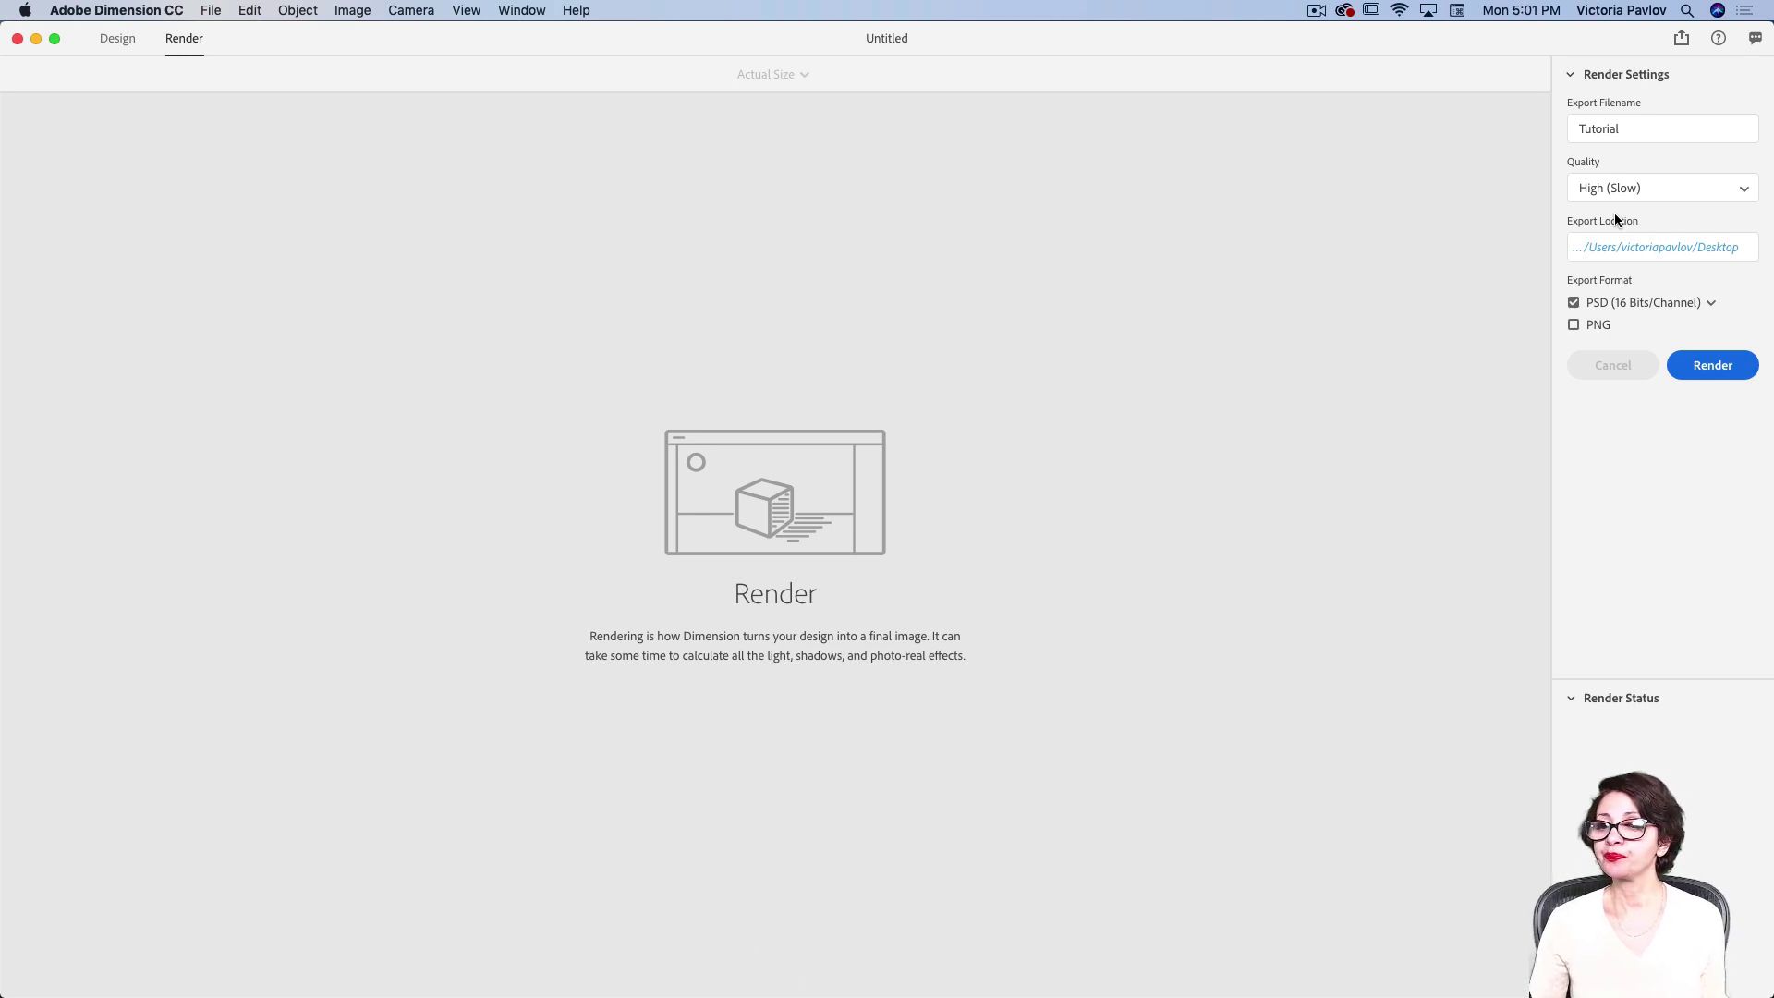
{"action": "left_click", "coordinate": [1615, 190]}
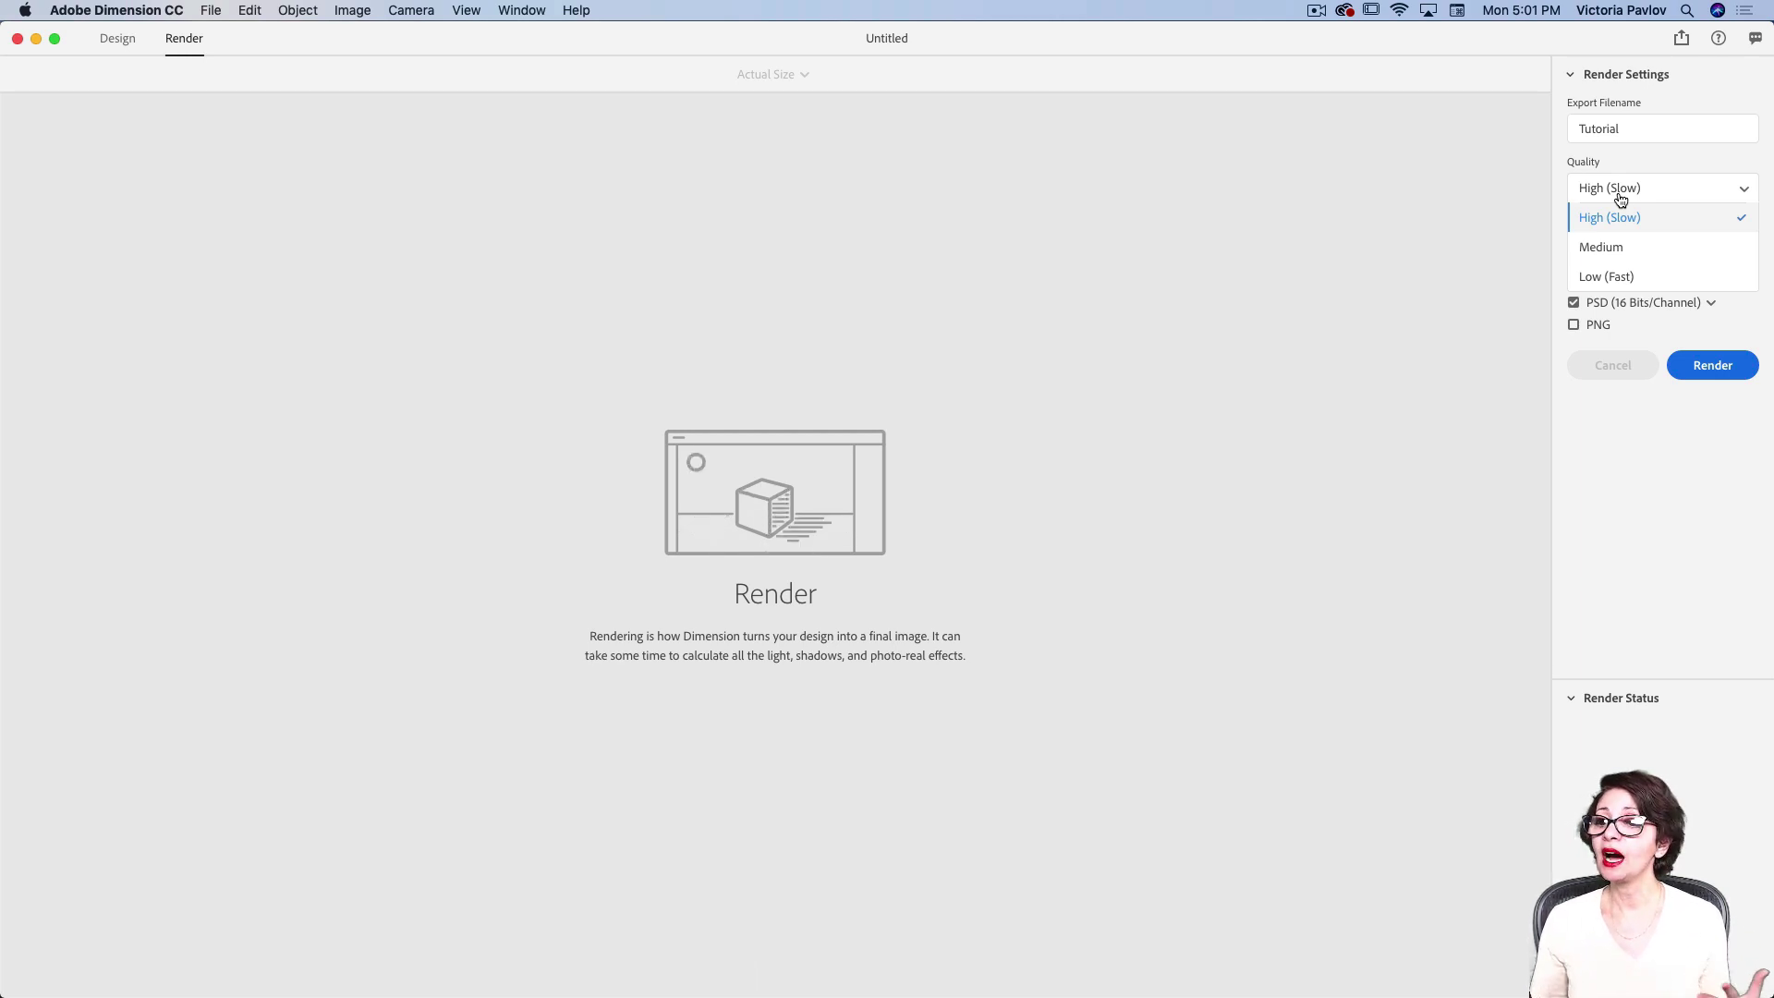
{"action": "left_click", "coordinate": [1620, 197]}
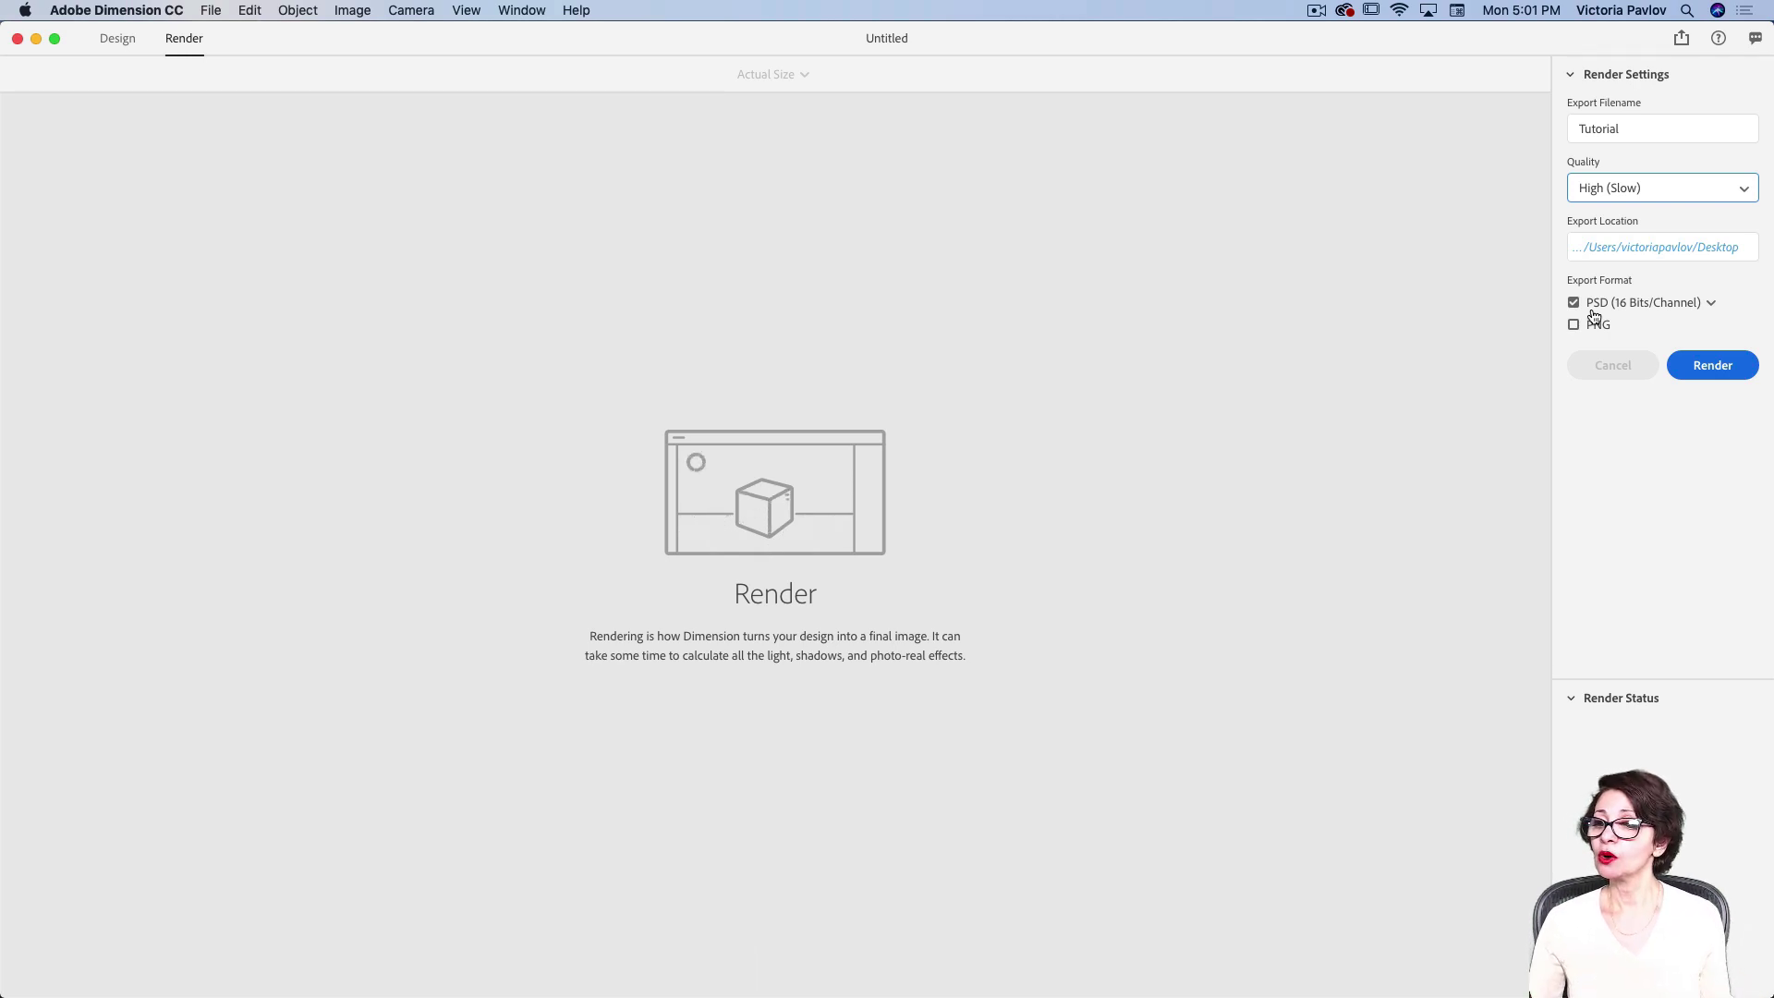
{"action": "left_click", "coordinate": [1704, 368]}
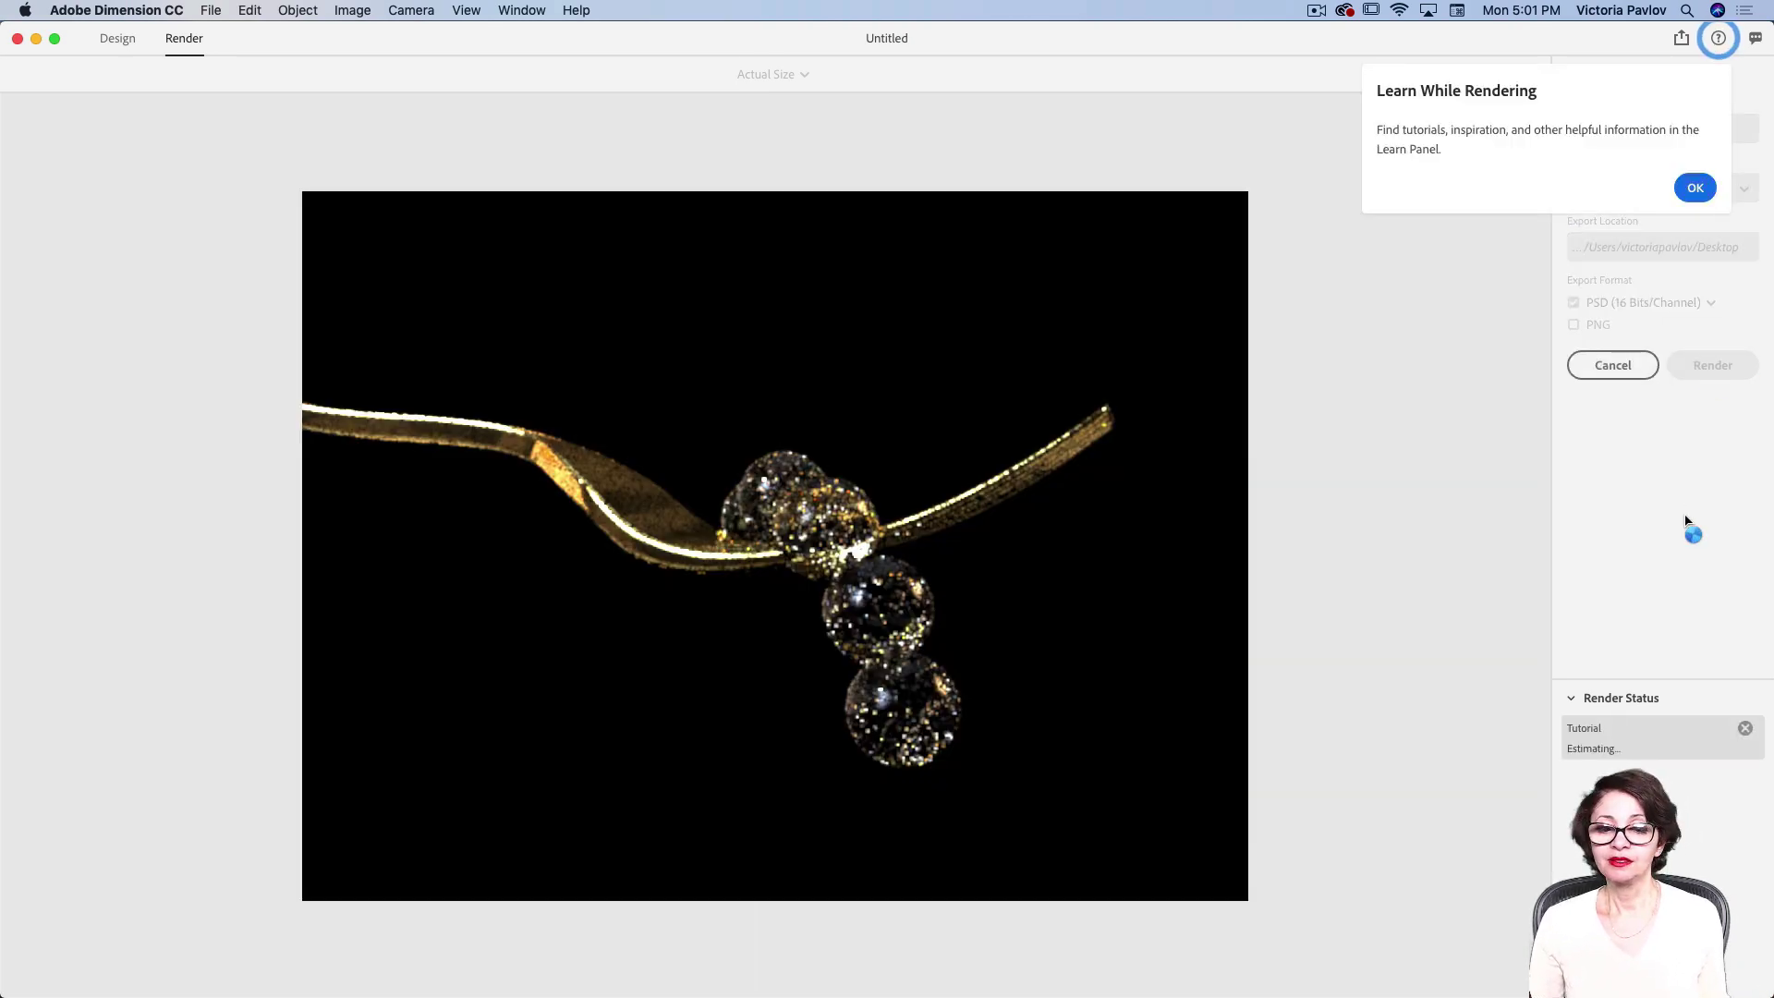